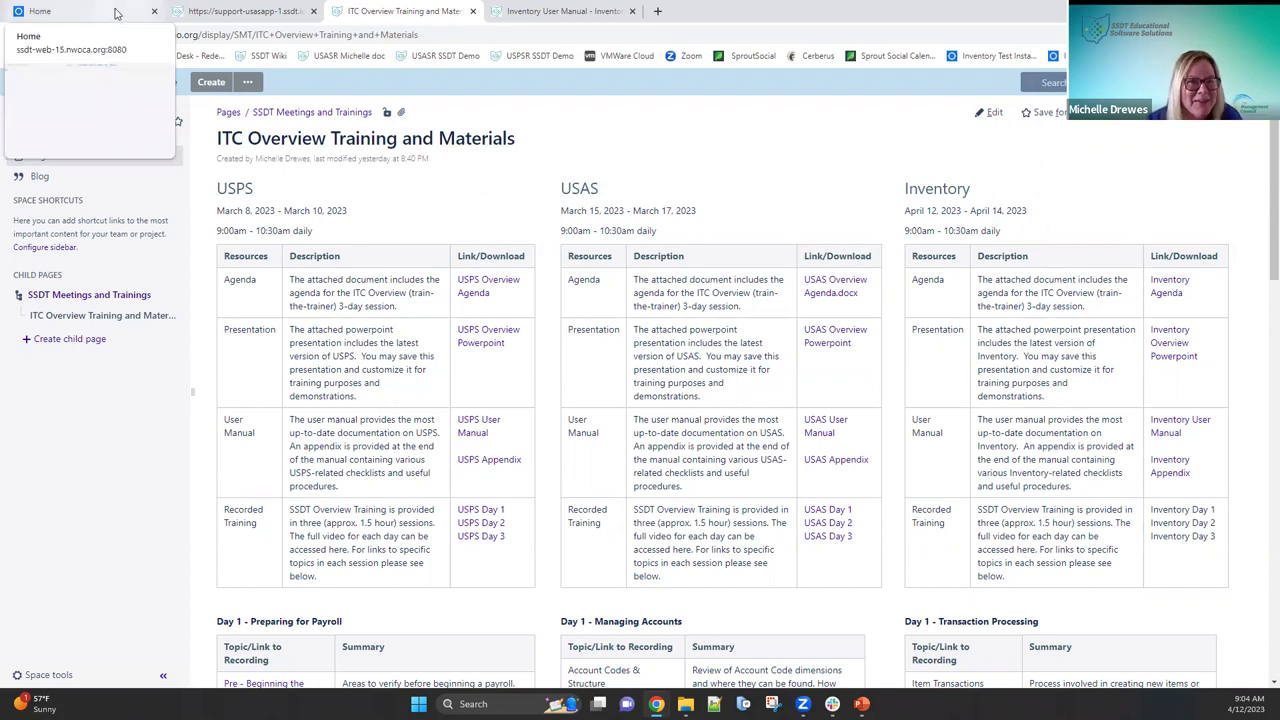
Step: Switch from the Confluence training page to the SSDT Inventory browser tab
{"action": "left_click", "coordinate": [115, 13]}
Step: On the Inventory home page, preview the Reports list, close it, and bring up the Core menu
{"action": "left_click", "coordinate": [634, 82]}
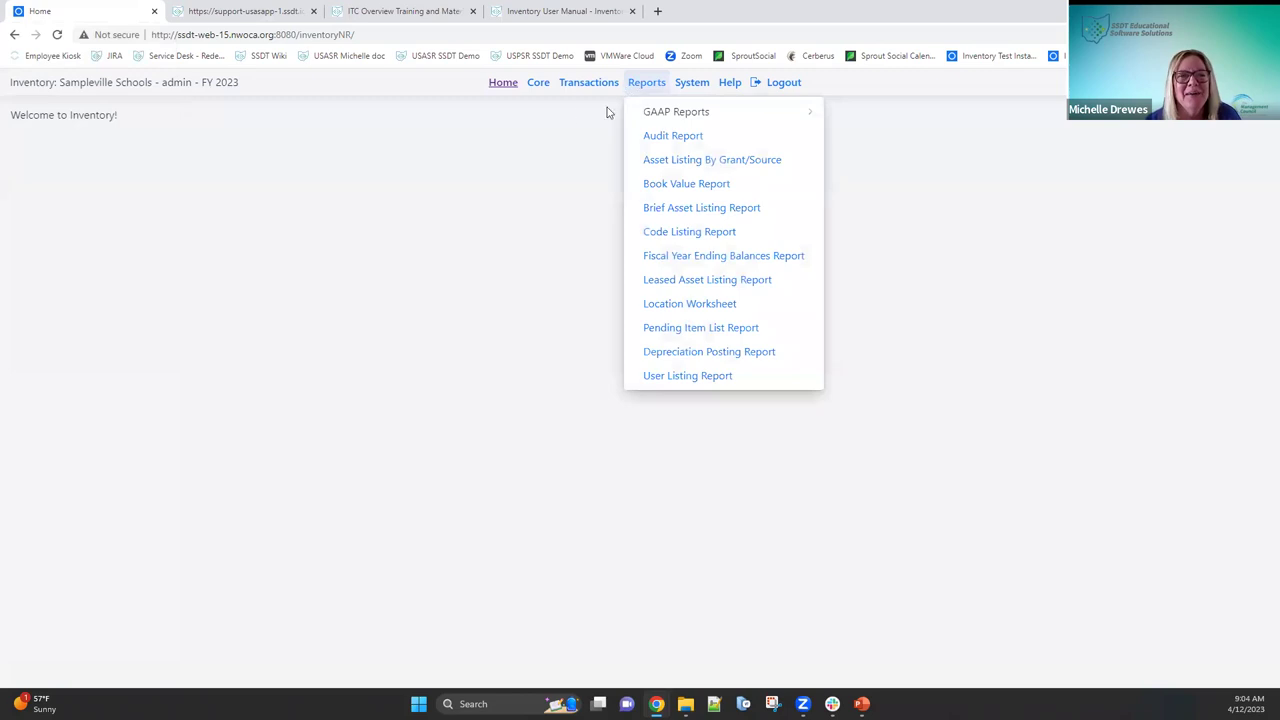
{"action": "left_click", "coordinate": [503, 88]}
{"action": "left_click", "coordinate": [539, 86]}
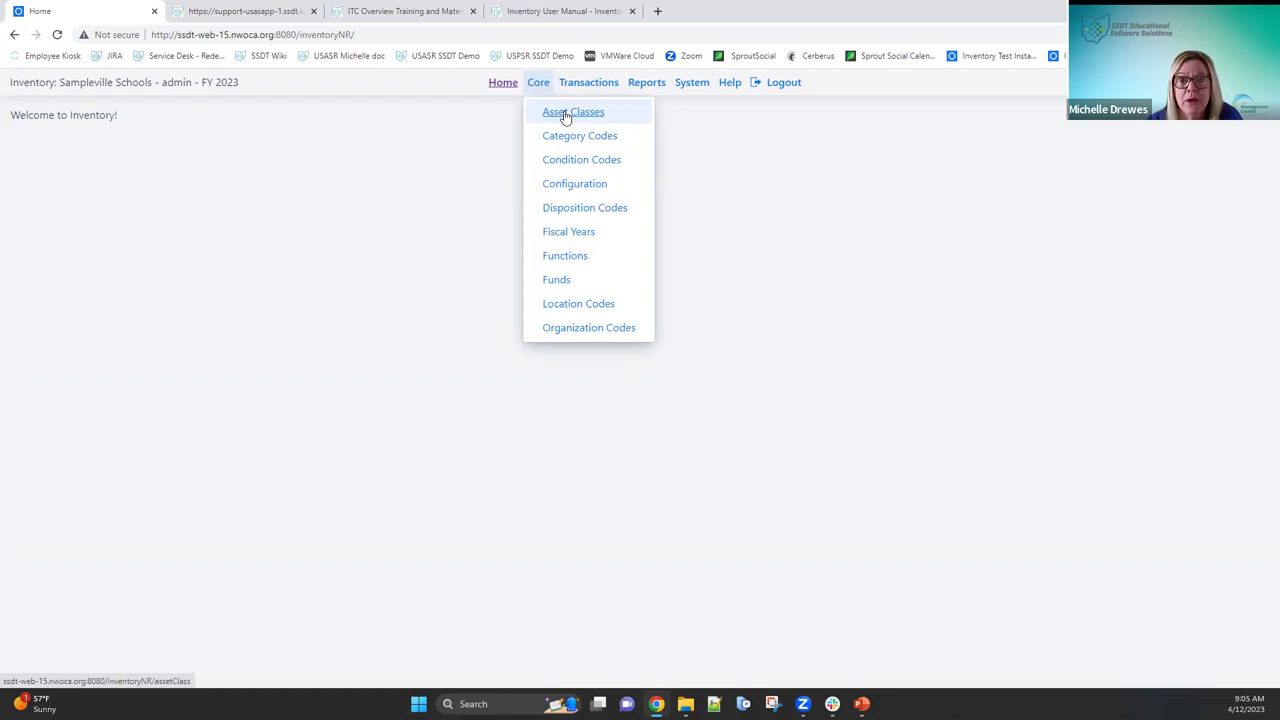
Step: Open Core > Asset Classes, preview the new asset class form, and close it without saving
{"action": "left_click", "coordinate": [565, 113]}
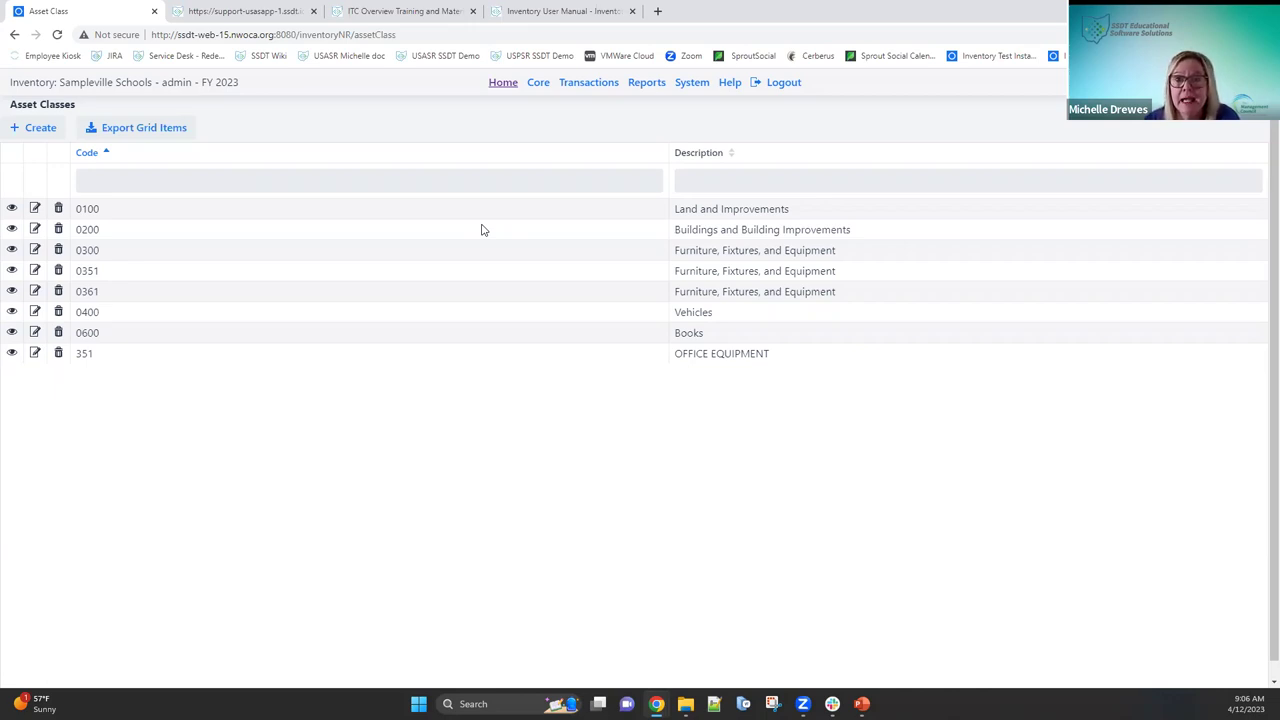
{"action": "left_click", "coordinate": [38, 130]}
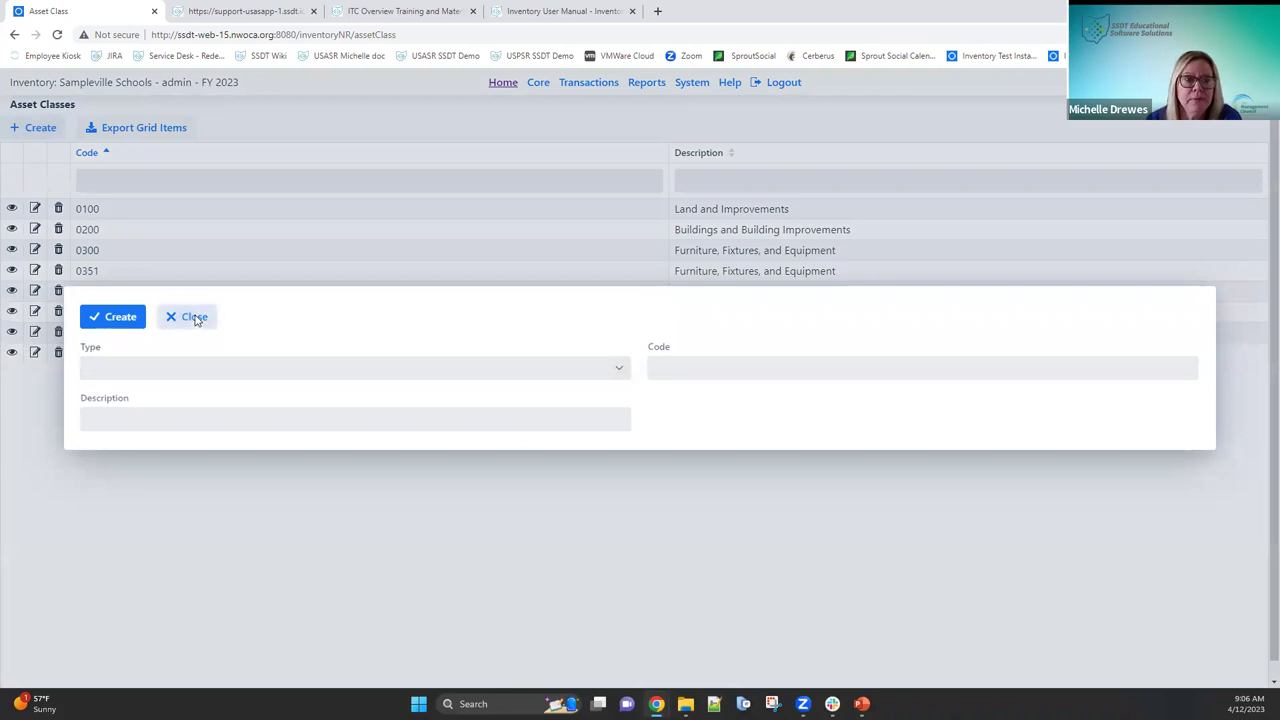
{"action": "left_click", "coordinate": [192, 317]}
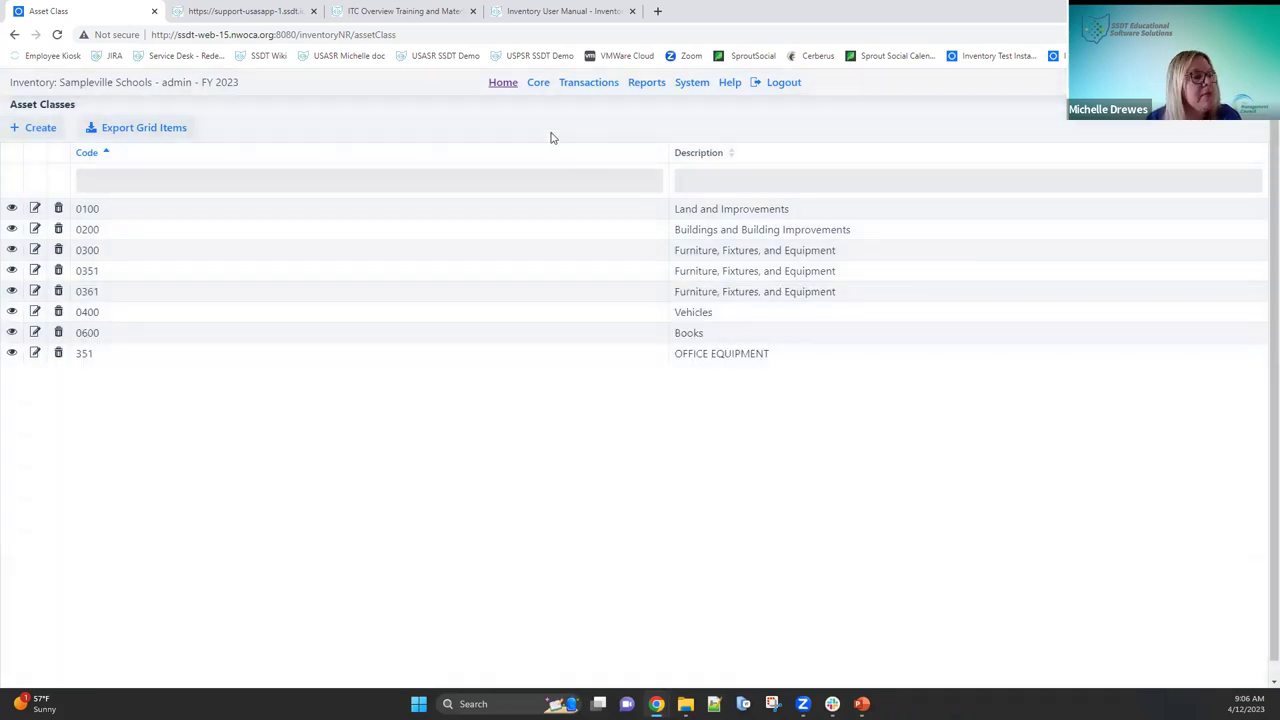
{"action": "left_click", "coordinate": [539, 85]}
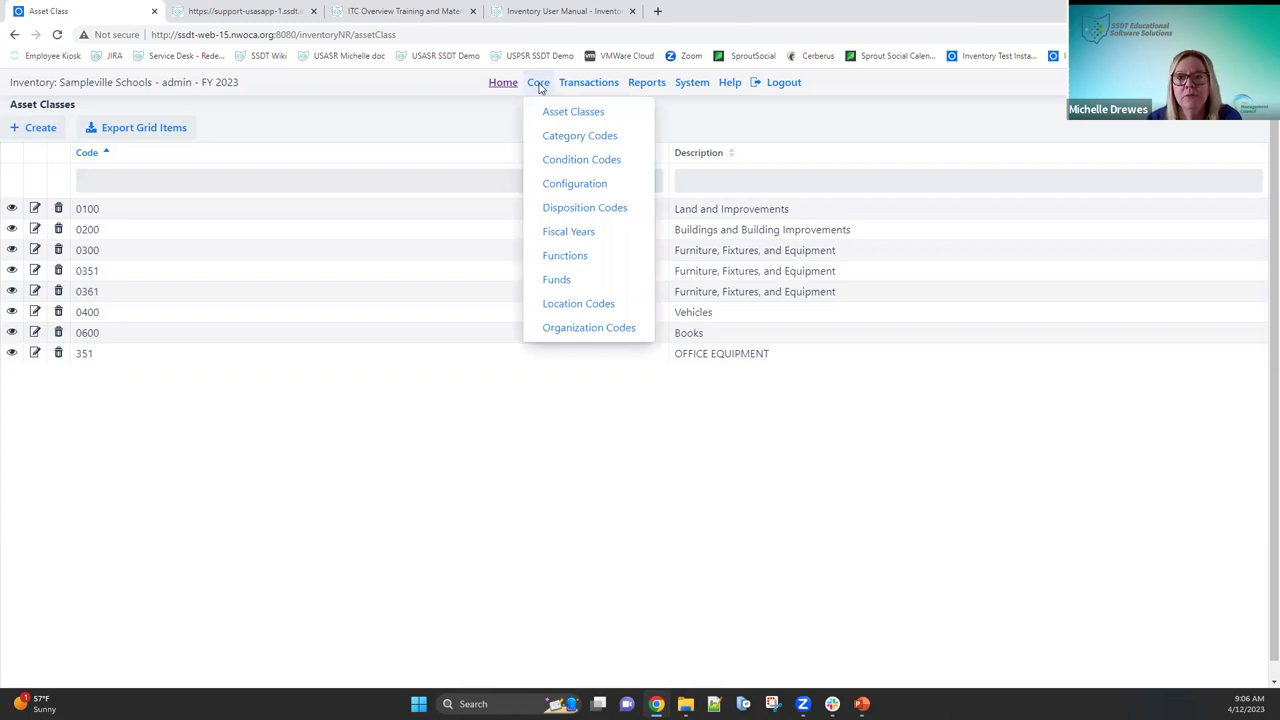
Step: Choose Core > Category Codes to list codes with useful life, inflation rate and asset class
{"action": "left_click", "coordinate": [569, 141]}
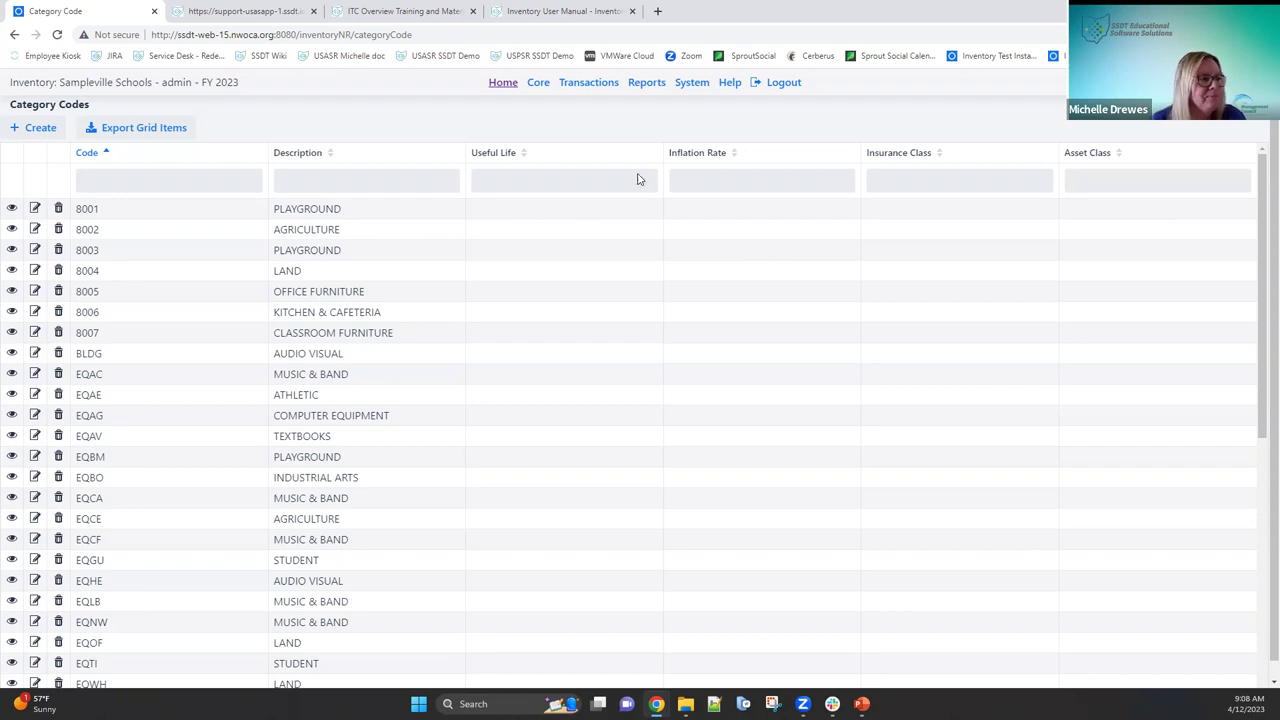
Step: Look over the Transactions and Core menus, then choose Core > Functions
{"action": "left_click", "coordinate": [538, 83]}
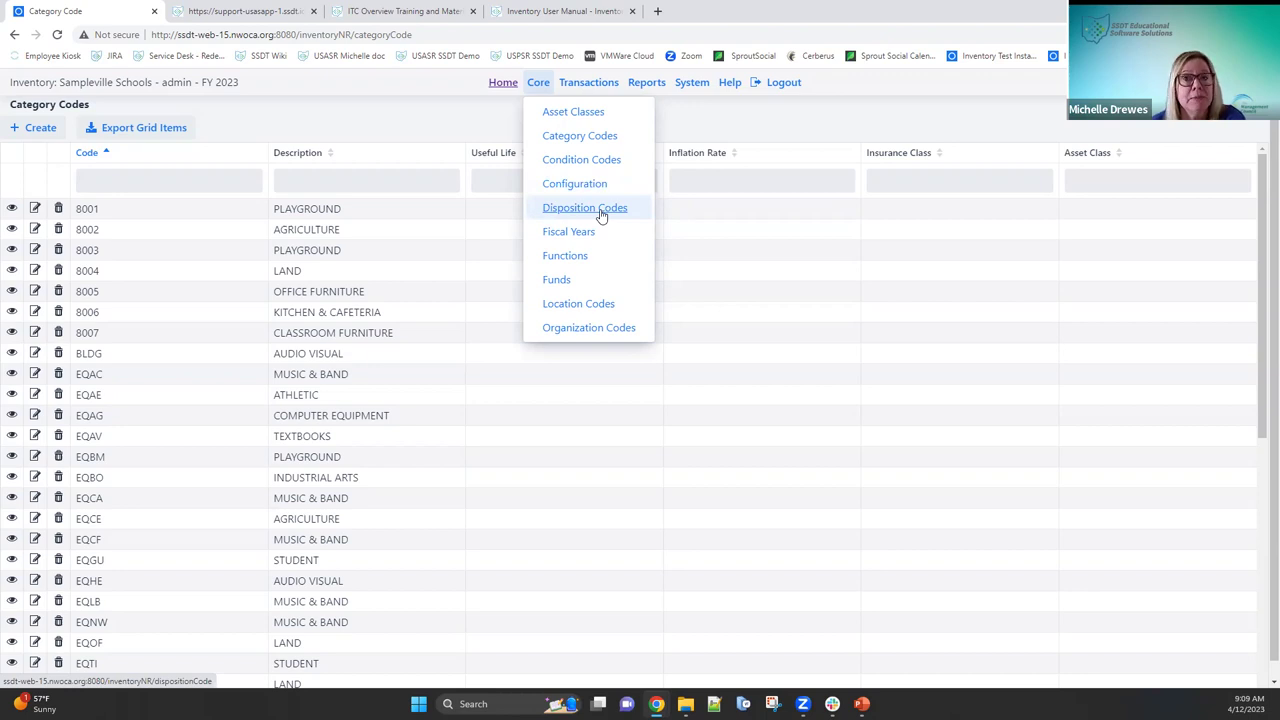
{"action": "mouse_move", "coordinate": [577, 85]}
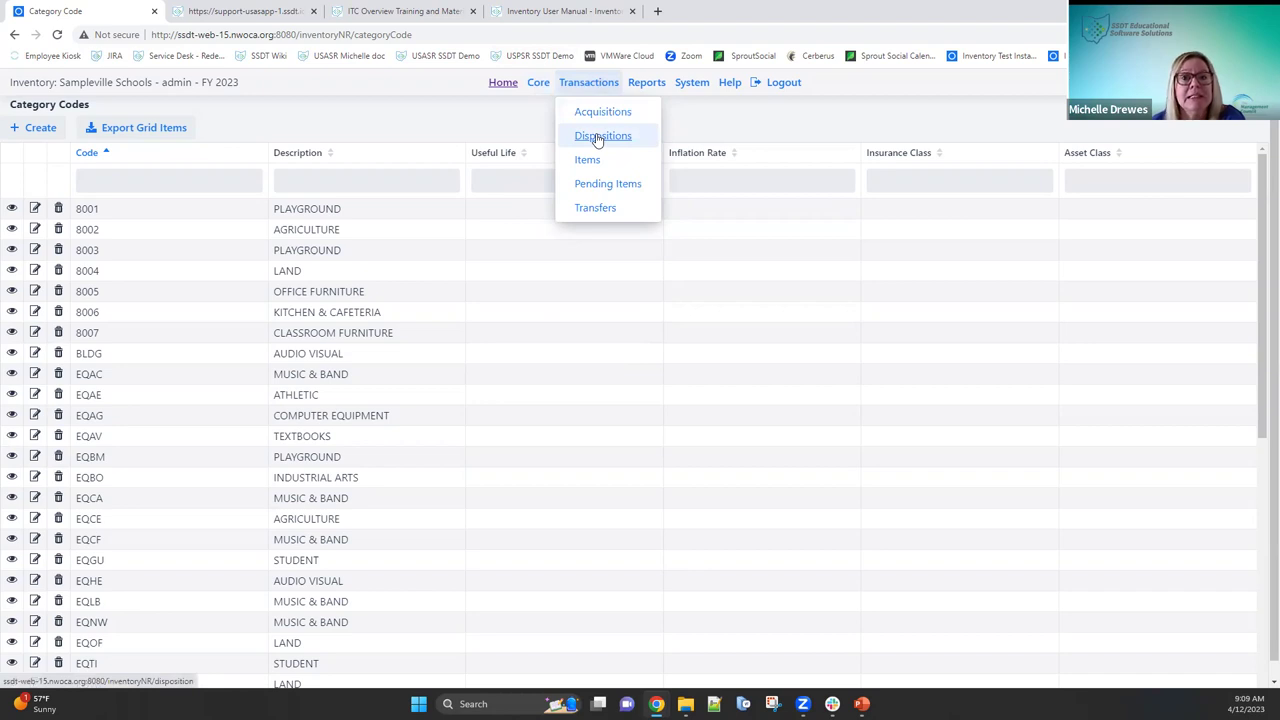
{"action": "mouse_move", "coordinate": [536, 85]}
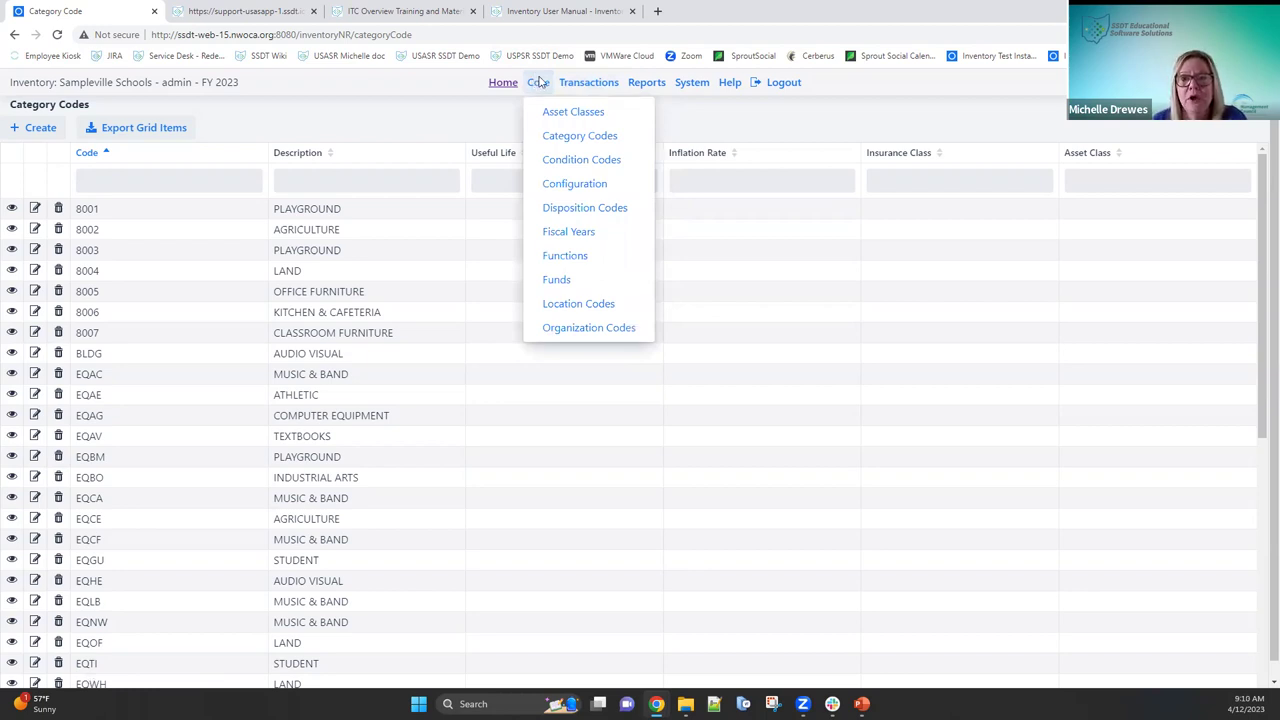
{"action": "left_click", "coordinate": [559, 108]}
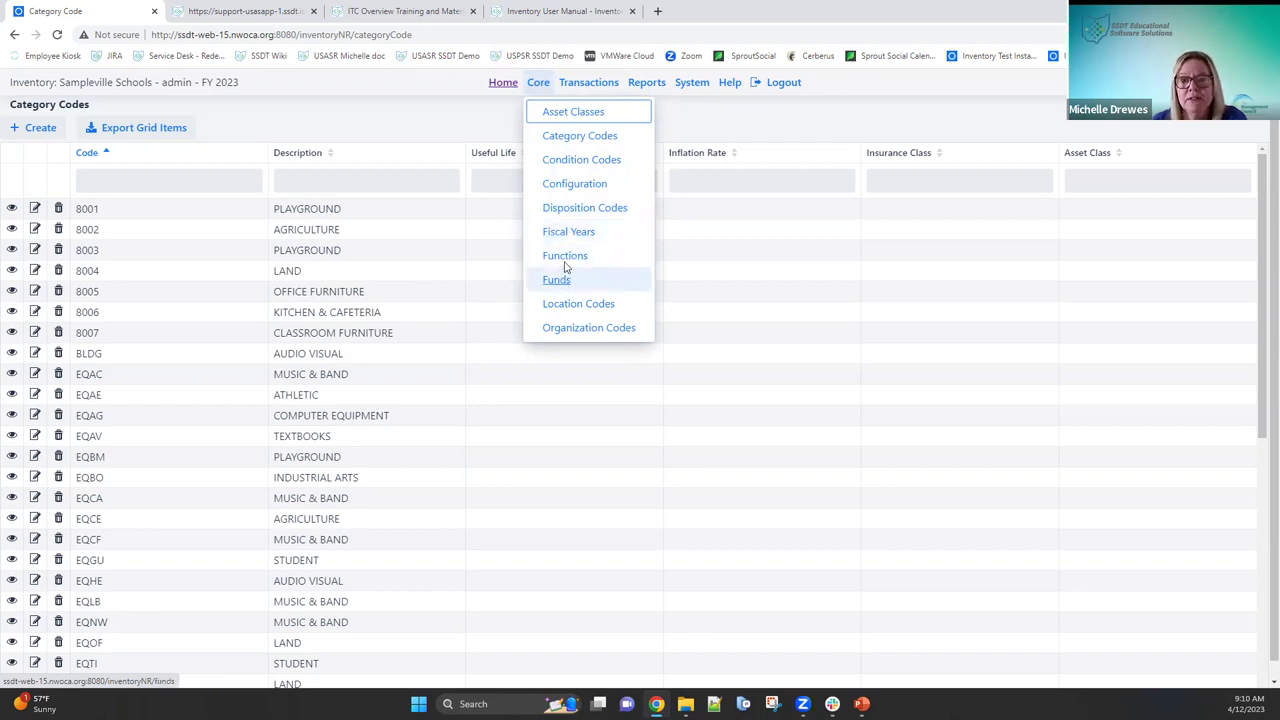
{"action": "left_click", "coordinate": [564, 256]}
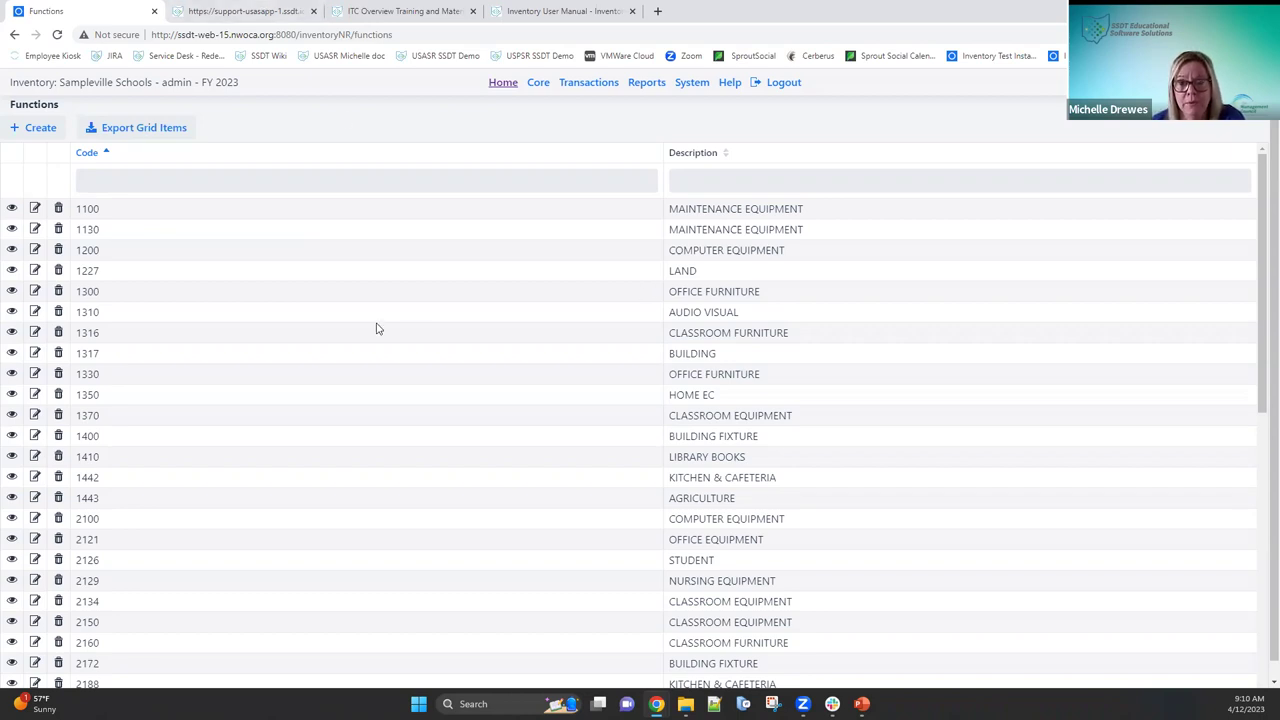
Step: Choose Core > Funds from the top navigation
{"action": "left_click", "coordinate": [540, 84]}
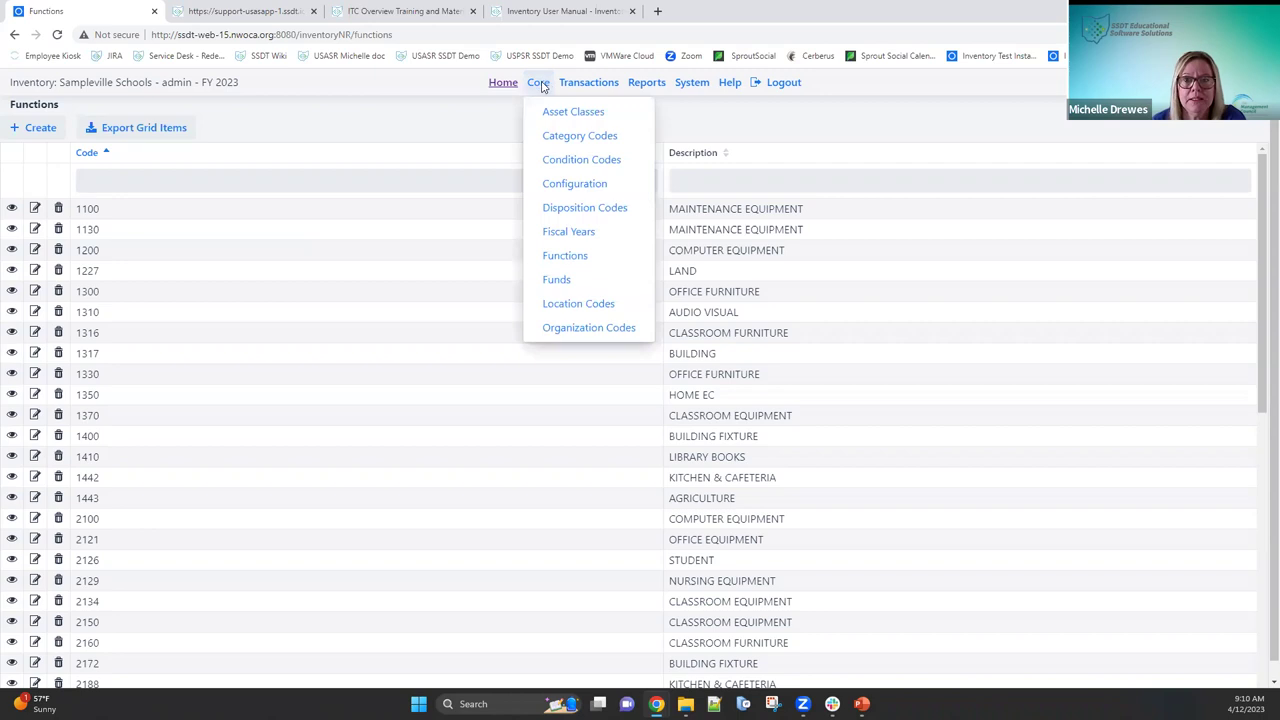
{"action": "left_click", "coordinate": [557, 283]}
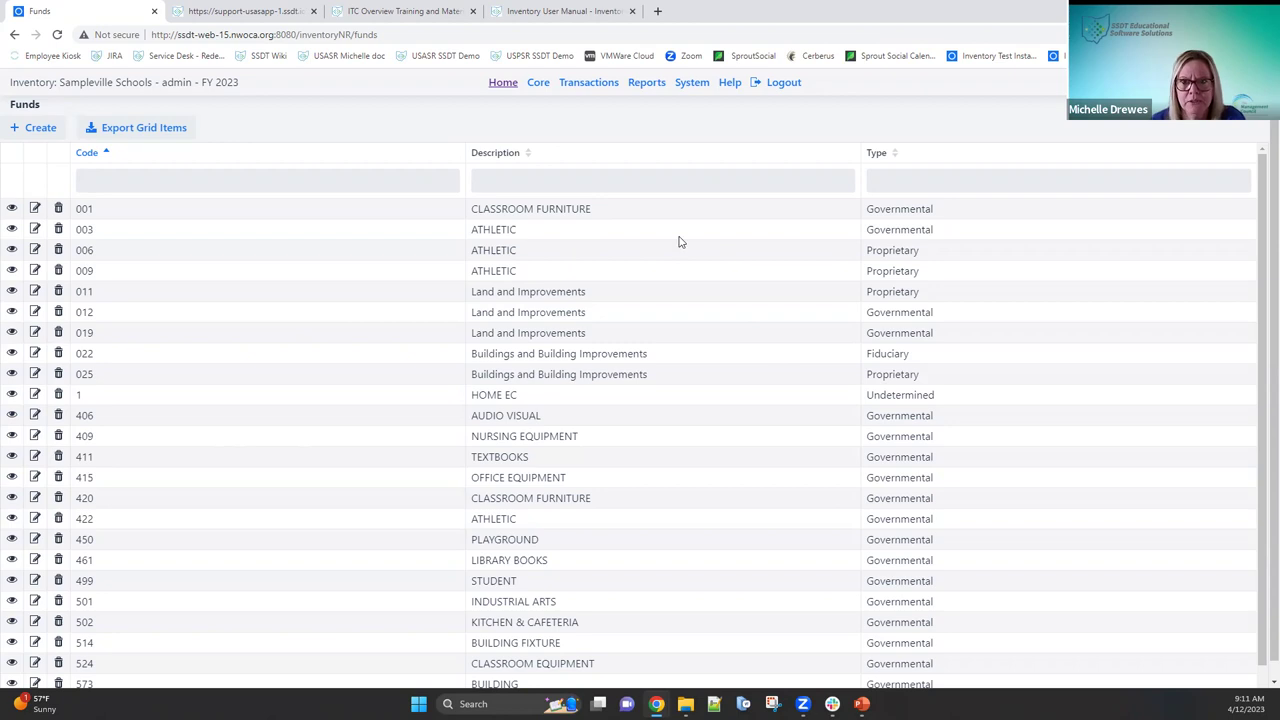
Step: Choose Core > Location Codes to list locations such as A000 FOOTBALL FIELD and A102 GYM
{"action": "mouse_move", "coordinate": [535, 84]}
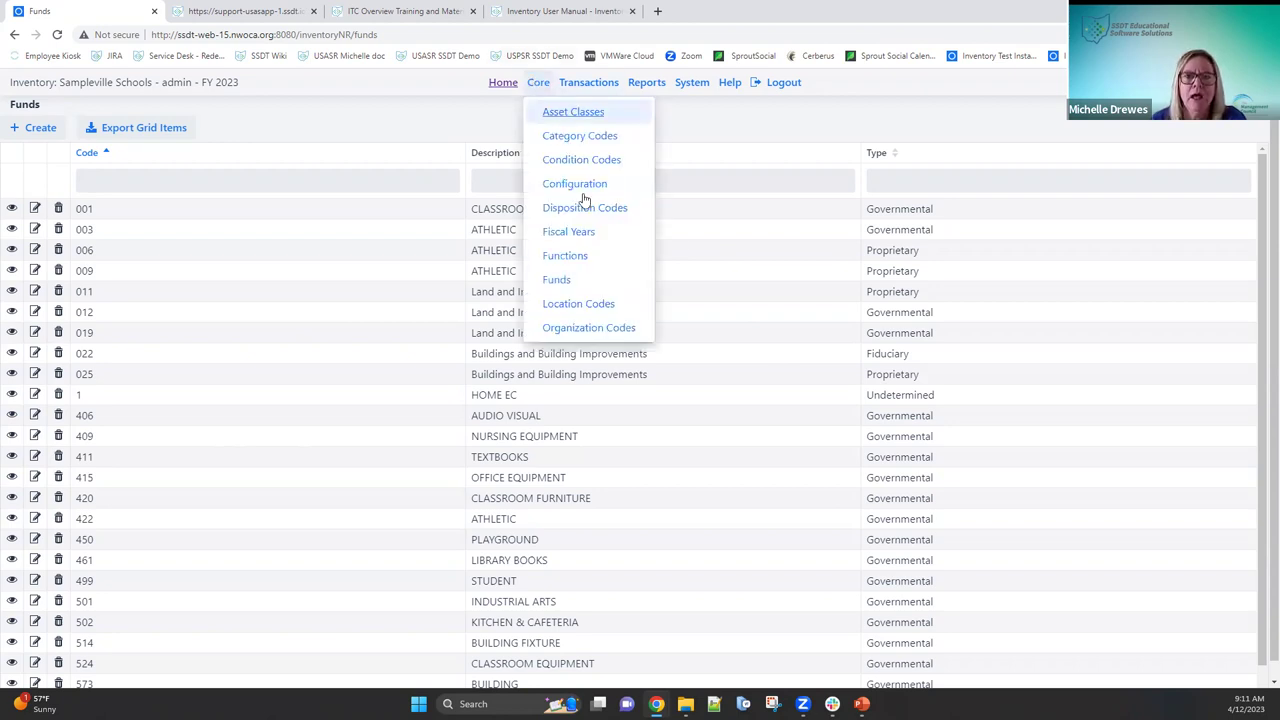
{"action": "left_click", "coordinate": [569, 308]}
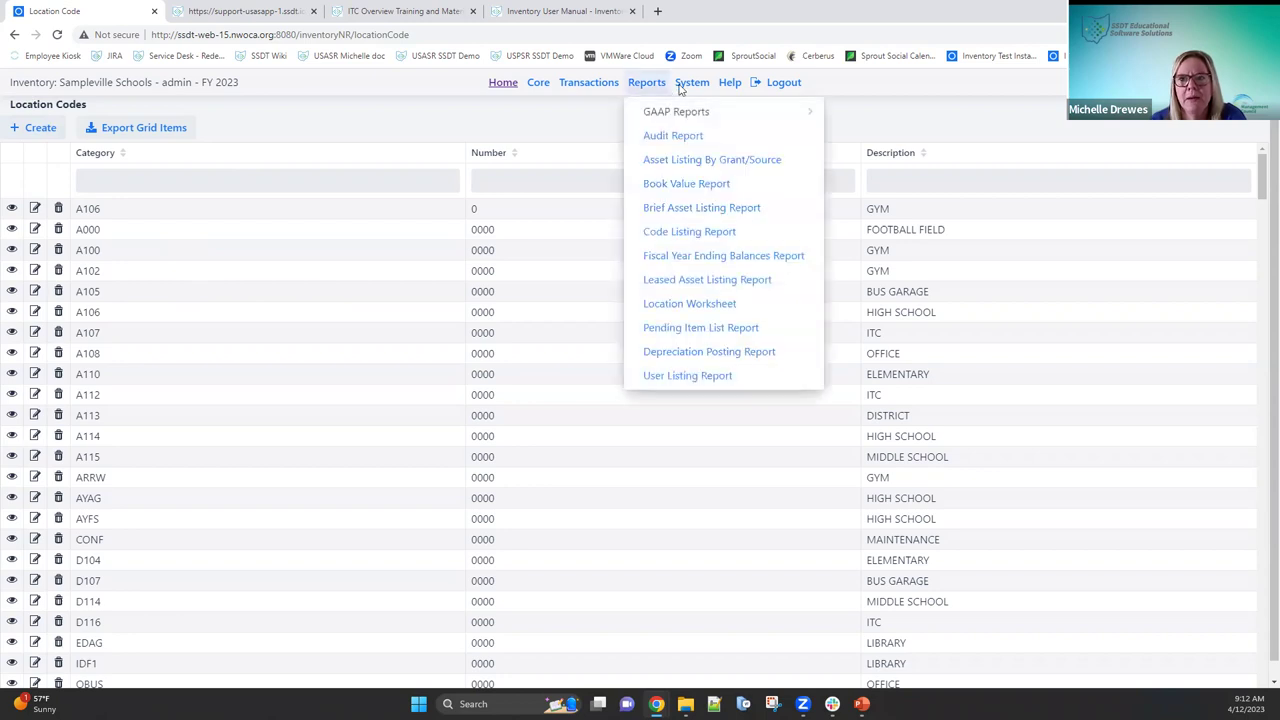
Step: Survey the Reports, System and Core menus in the top navigation bar
{"action": "mouse_move", "coordinate": [680, 88]}
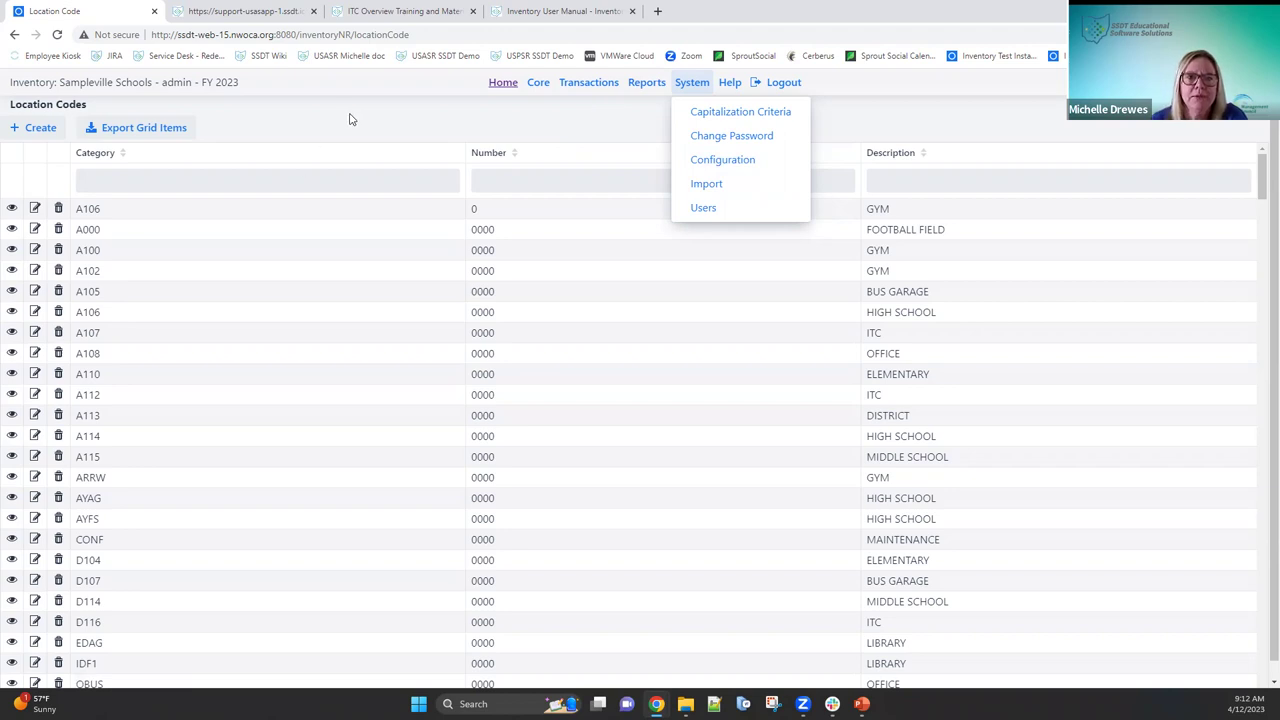
{"action": "left_click", "coordinate": [538, 84]}
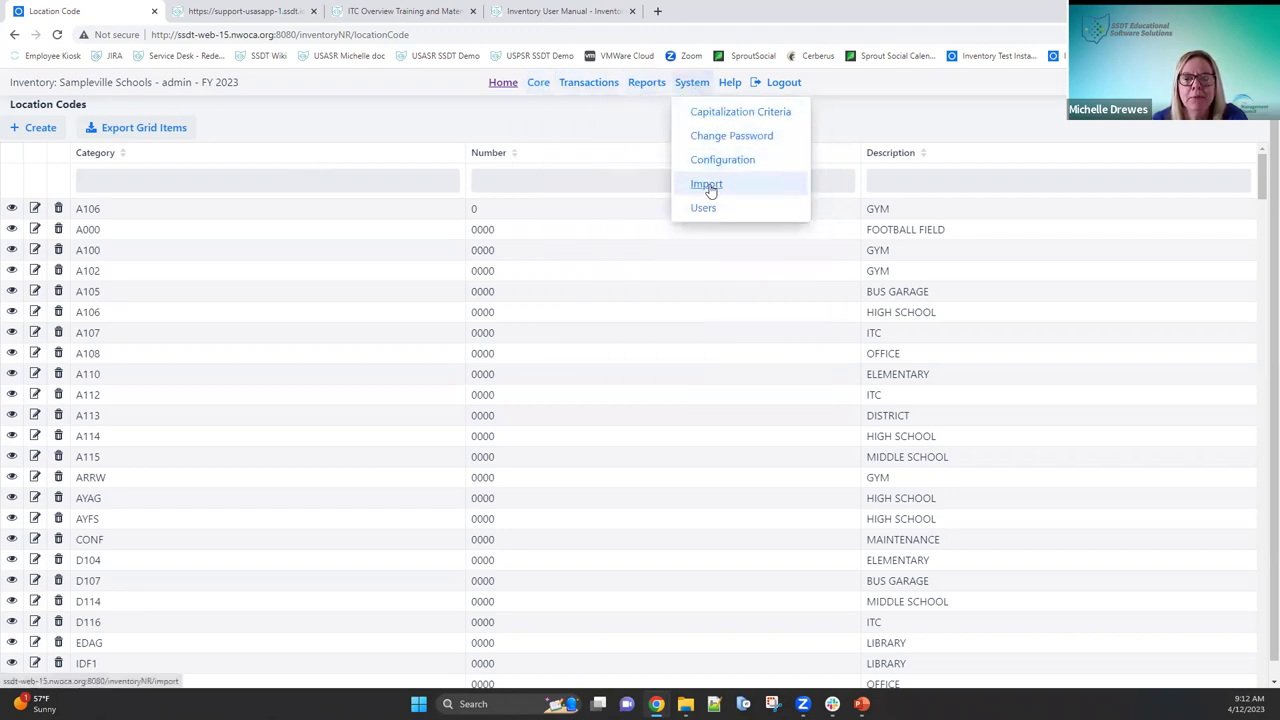
Step: Choose System > Import and expand the Select Import Type dropdown to show its options
{"action": "left_click", "coordinate": [706, 185]}
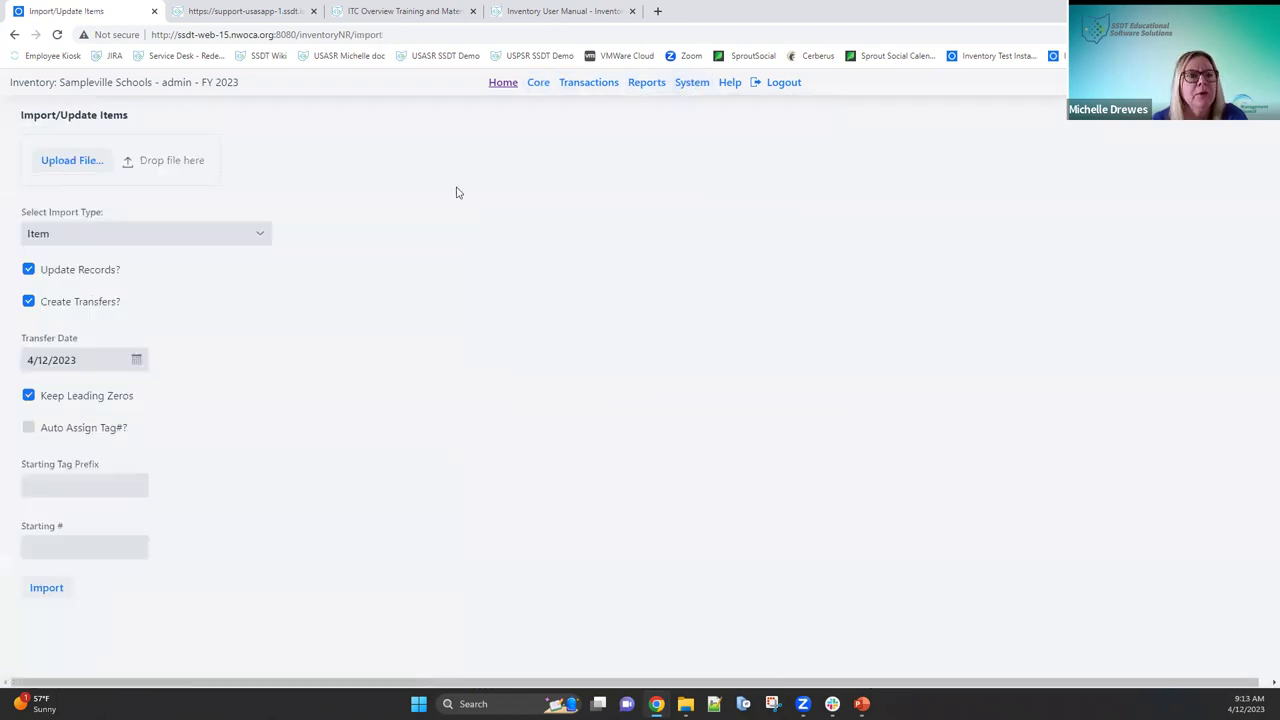
{"action": "left_click", "coordinate": [258, 234]}
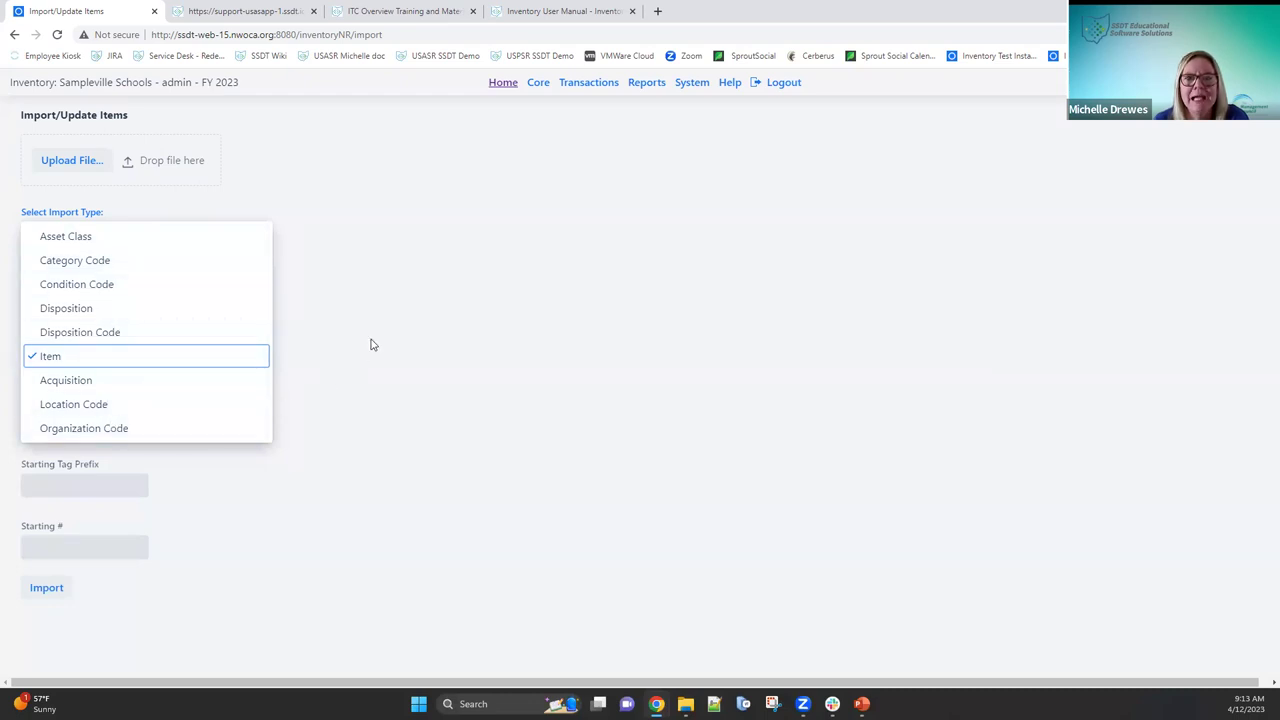
Step: Keep Item as the import type and bring up the Core menu
{"action": "left_click", "coordinate": [539, 86]}
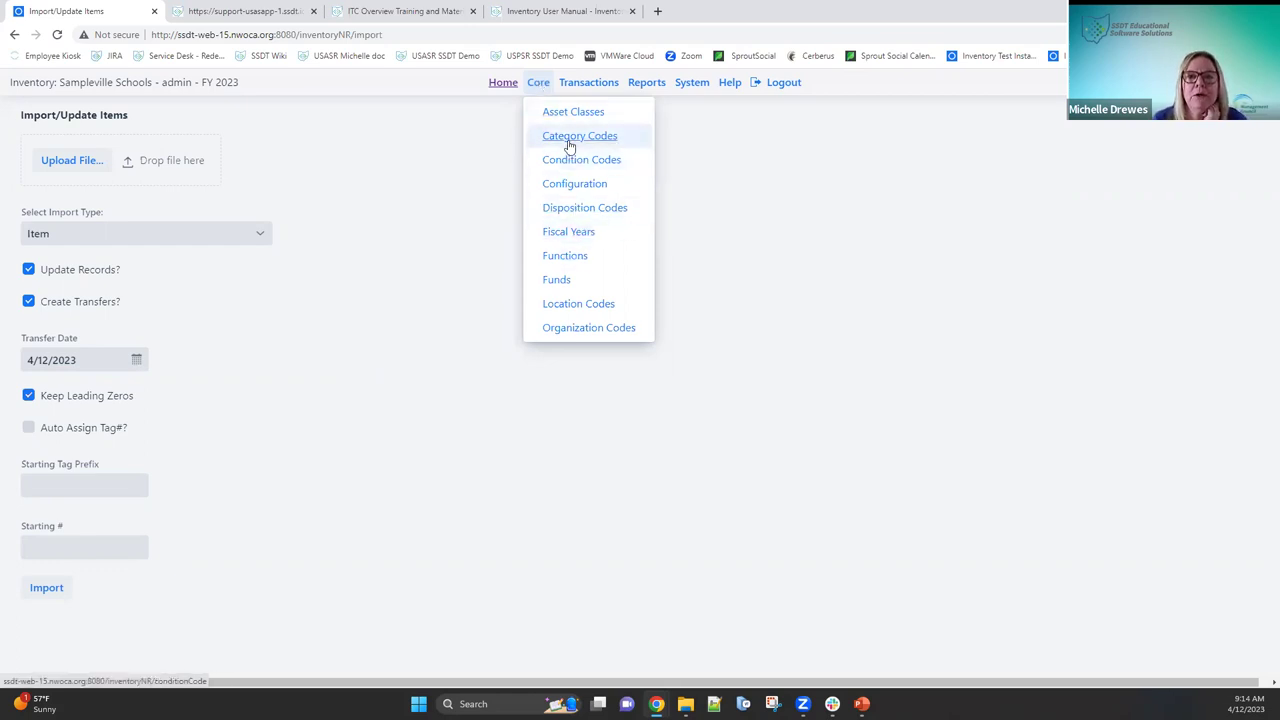
Step: Open the Location Codes list, glance at the System menu, then reopen the Core menu
{"action": "left_click", "coordinate": [570, 303]}
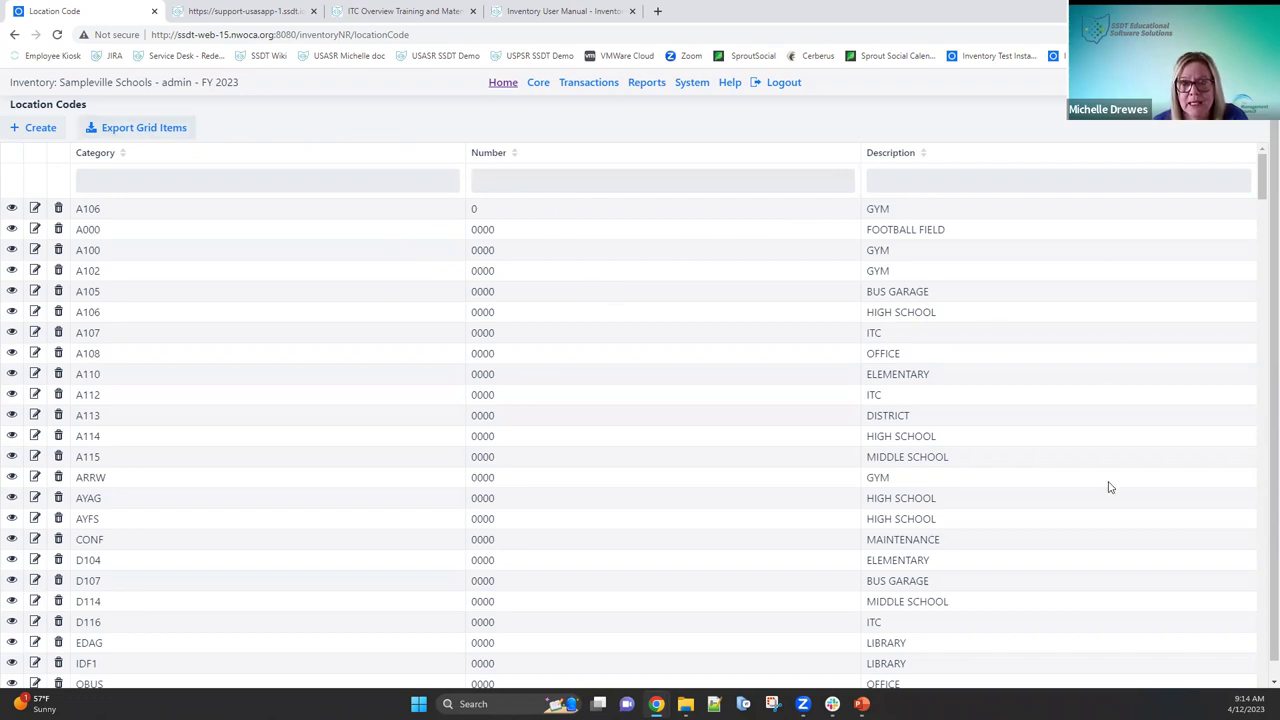
{"action": "left_click", "coordinate": [688, 88]}
{"action": "left_click", "coordinate": [836, 110]}
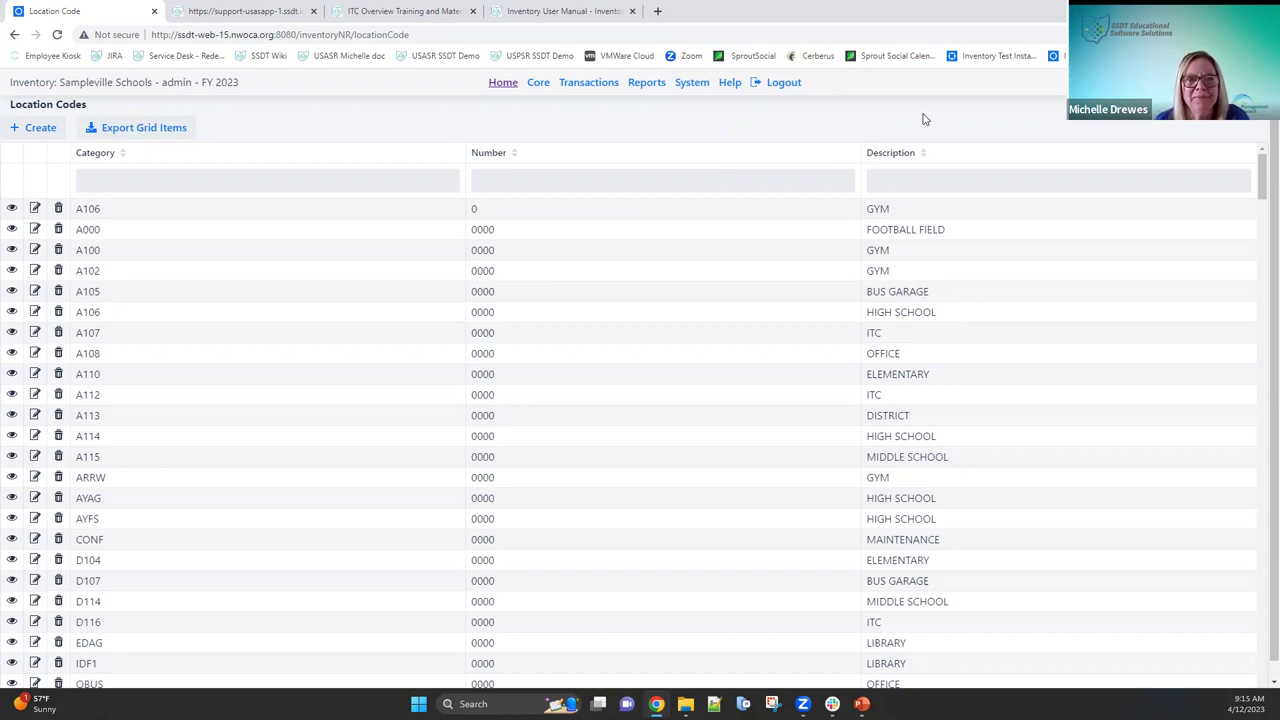
{"action": "left_click", "coordinate": [538, 82]}
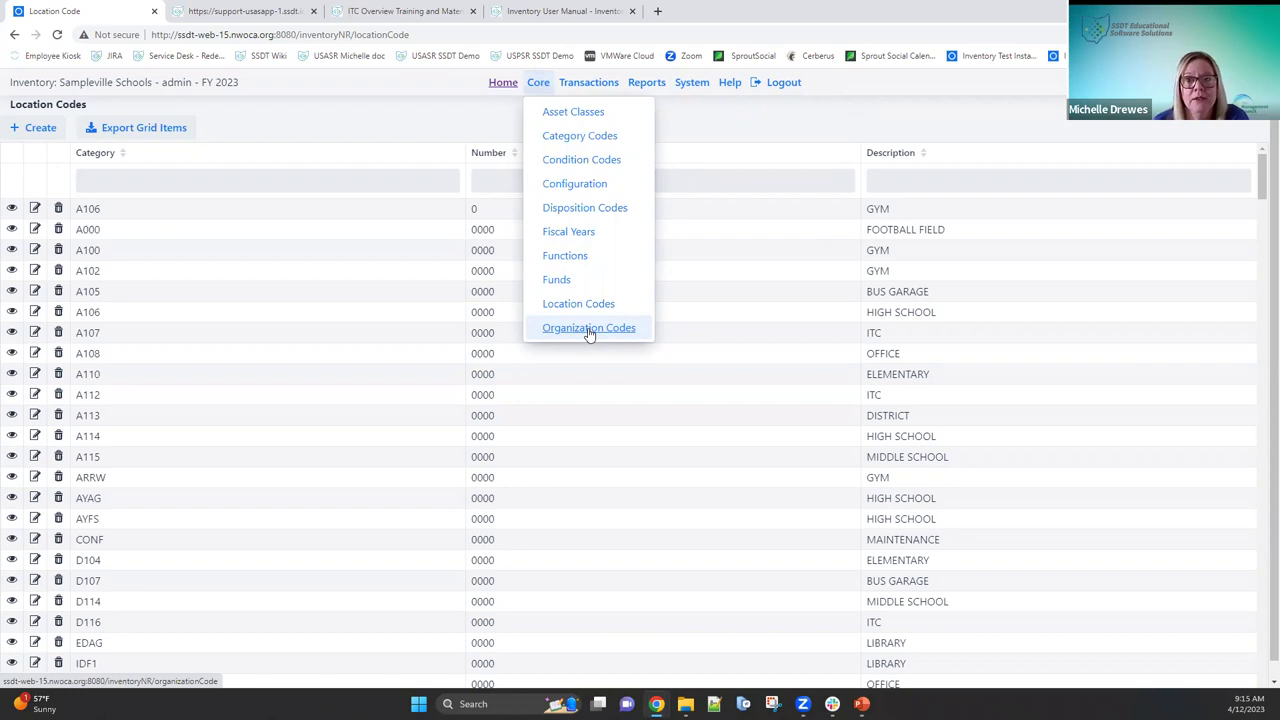
Step: View Organization Codes, then open the Inventory Configuration page showing fiscal year 6/30/2022
{"action": "left_click", "coordinate": [589, 329]}
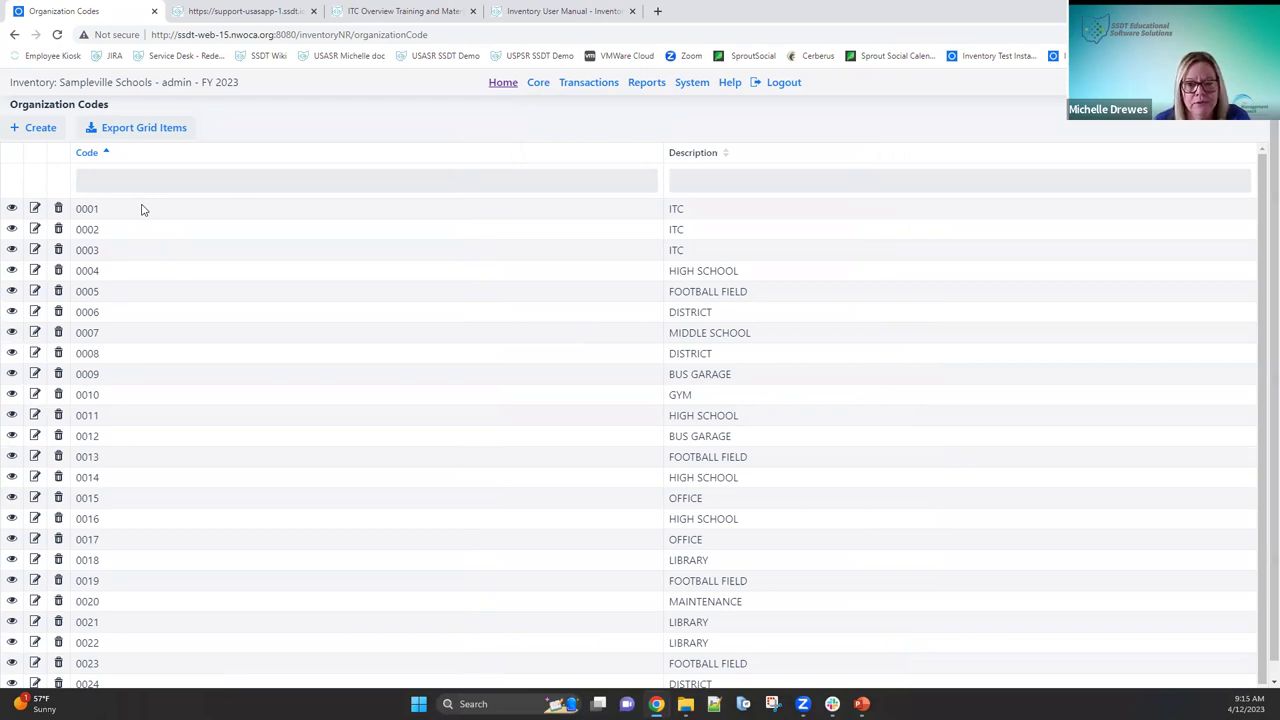
{"action": "left_click", "coordinate": [537, 80]}
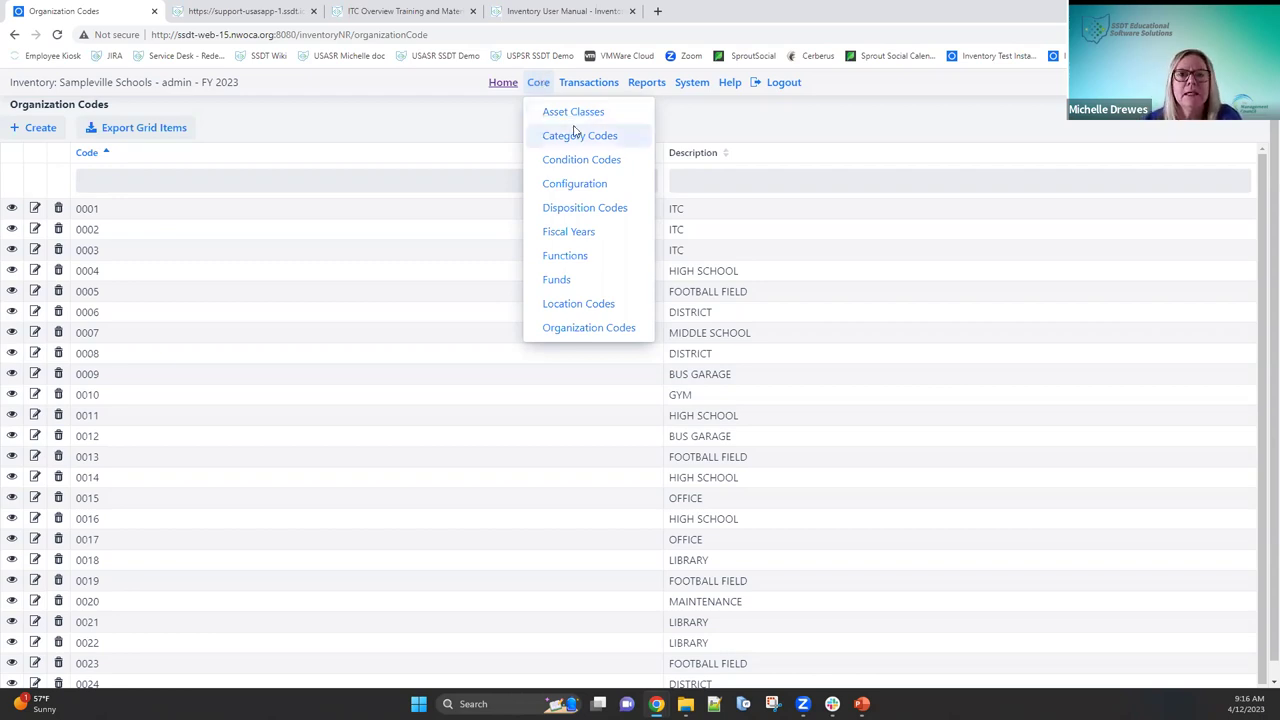
{"action": "left_click", "coordinate": [572, 185]}
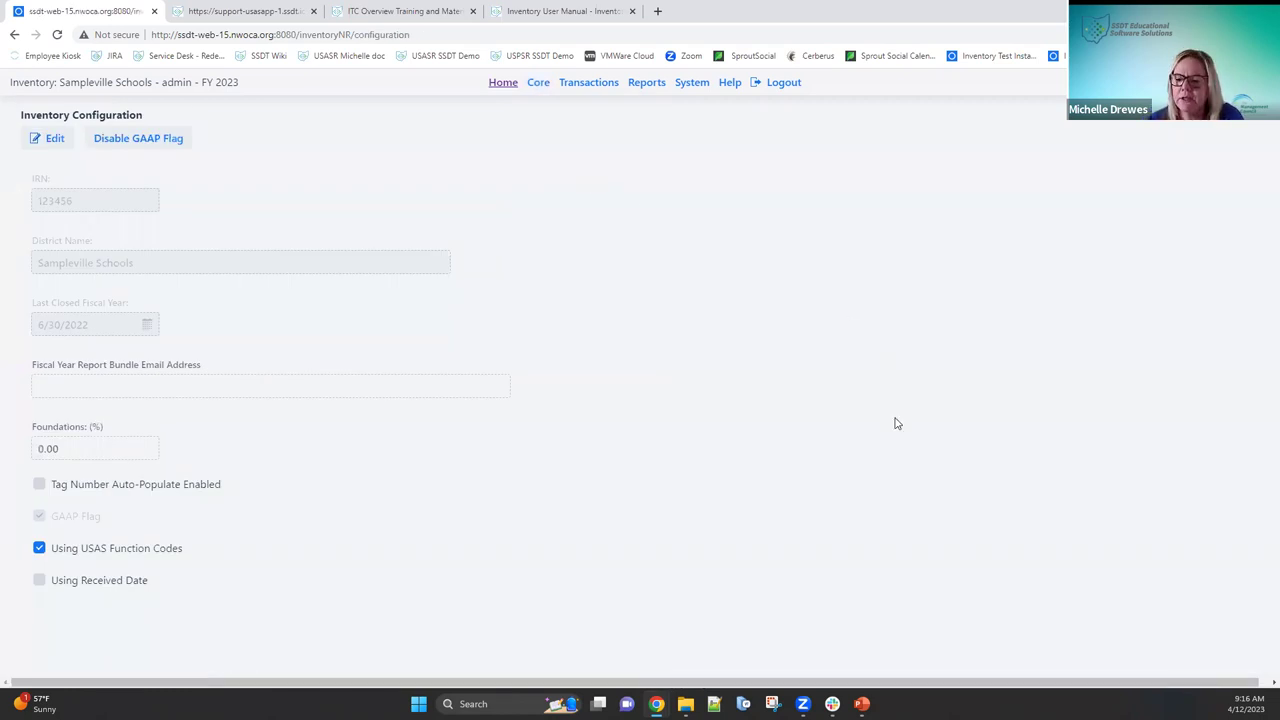
Step: Switch to the PowerPoint slide show showing the Transactions Overview slide
{"action": "mouse_move", "coordinate": [862, 704]}
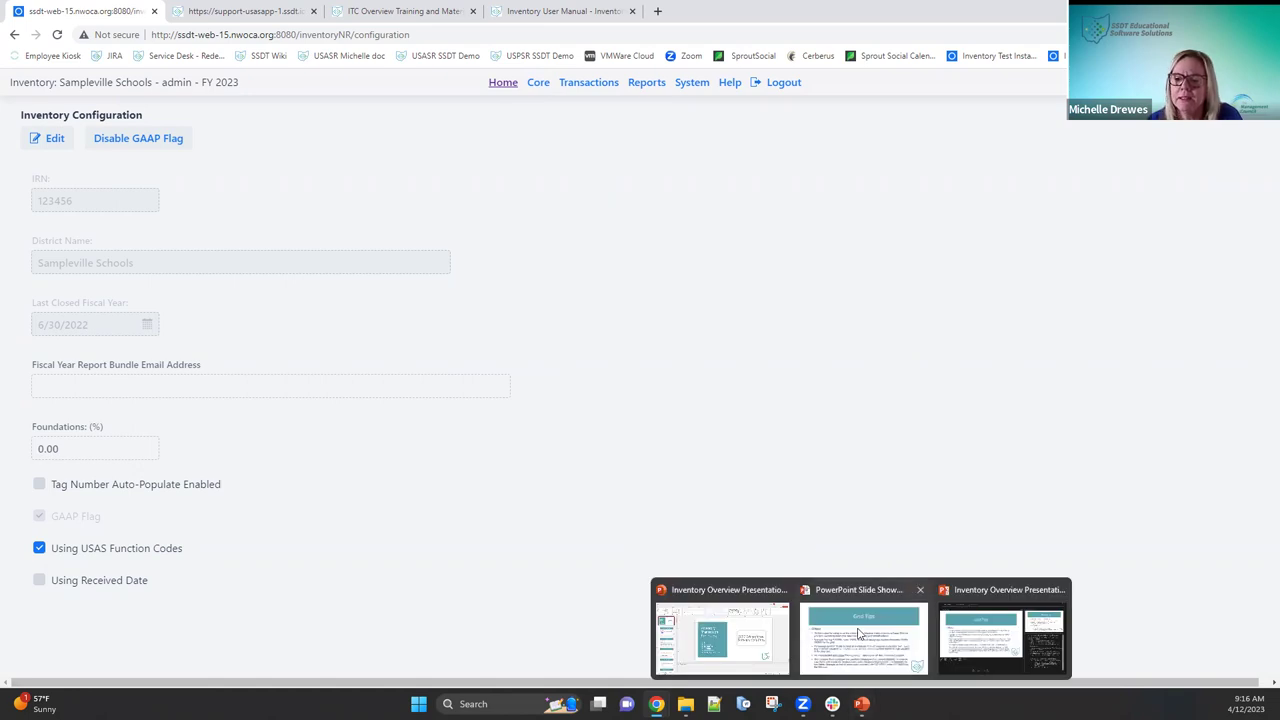
{"action": "left_click", "coordinate": [808, 582]}
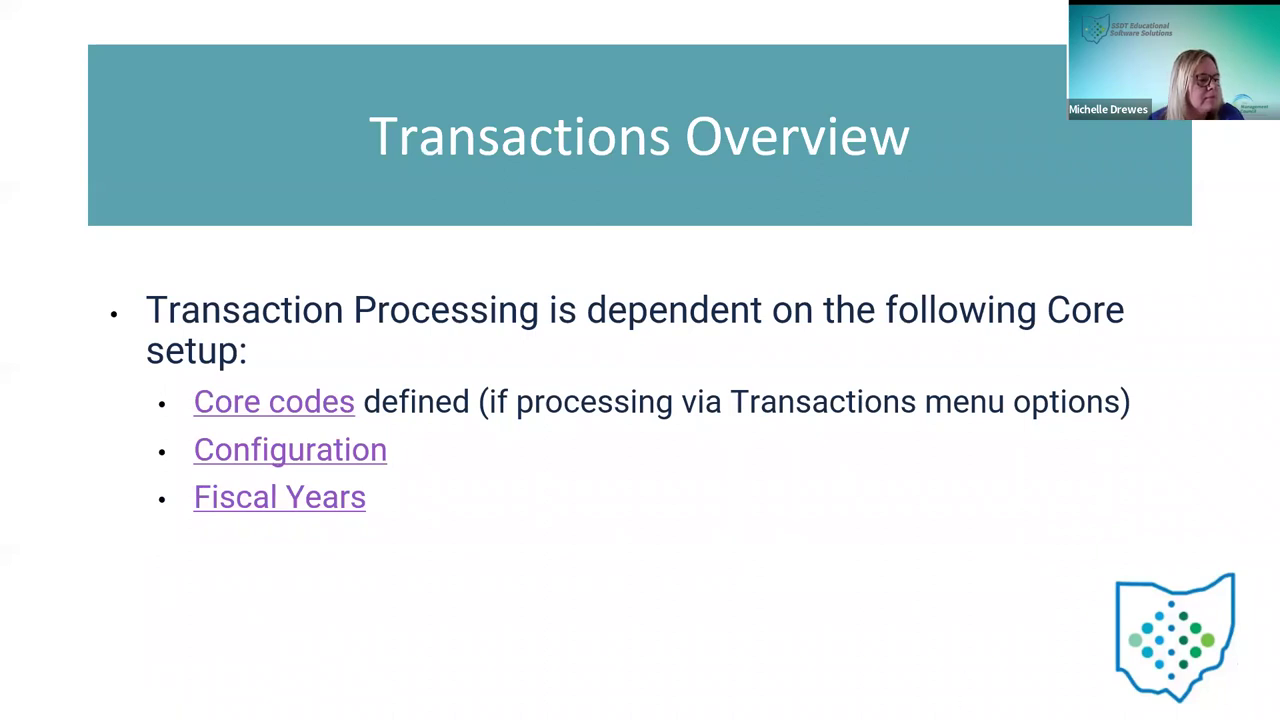
Step: Use Alt+Tab to leave the slide show for the browser
{"action": "key", "text": "alt+Tab"}
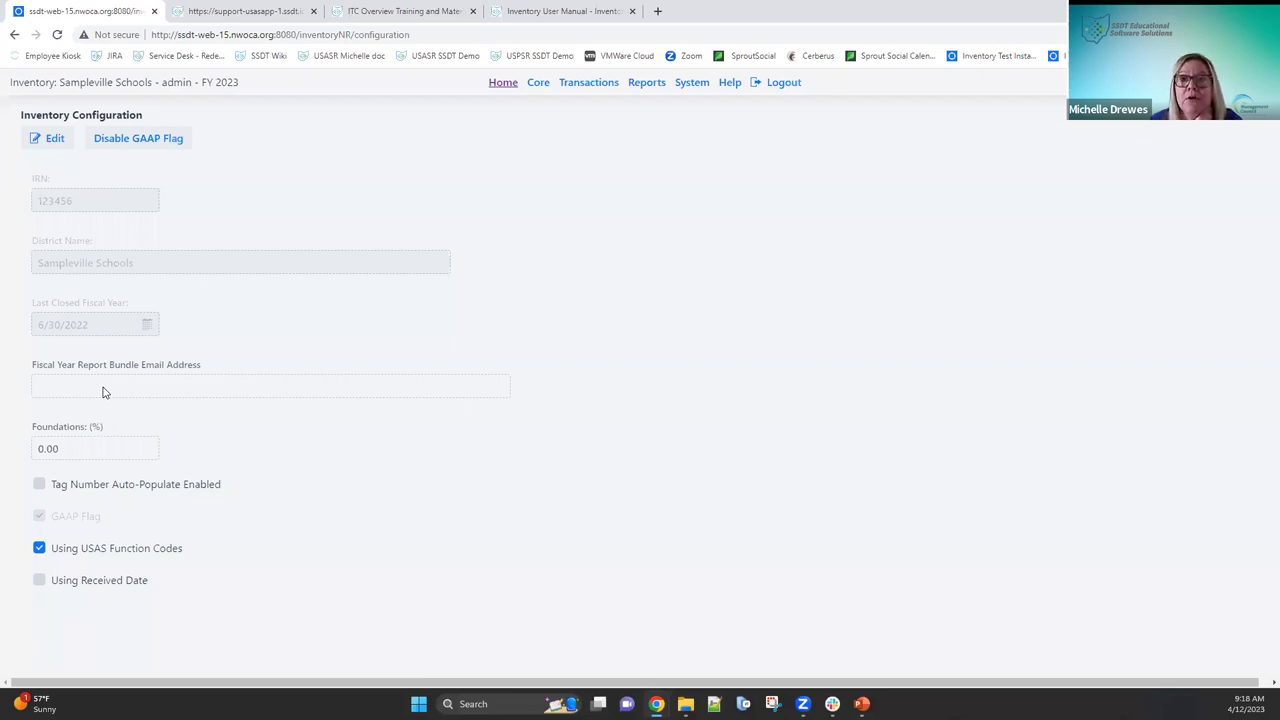
Step: Show the System menu's administration options over the Inventory Configuration page
{"action": "left_click", "coordinate": [692, 82]}
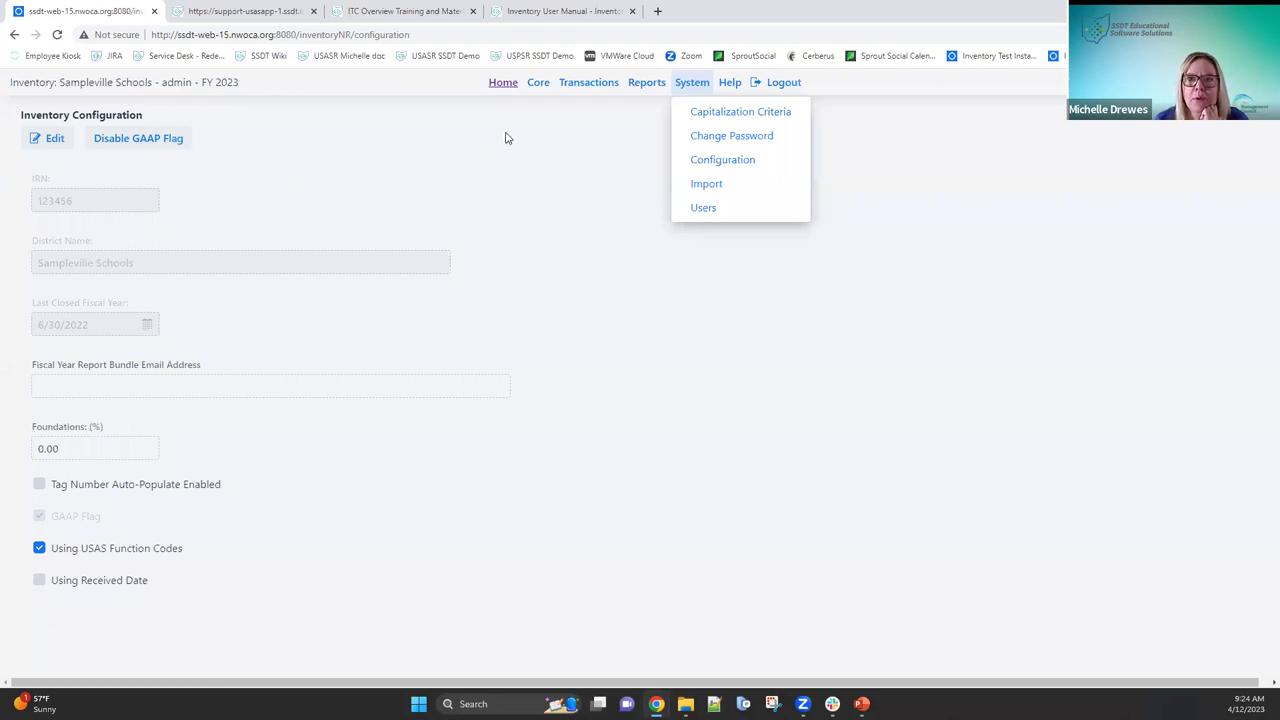
Step: Open the Fiscal Years list from the Core menu, showing 2021–2023
{"action": "left_click", "coordinate": [535, 88]}
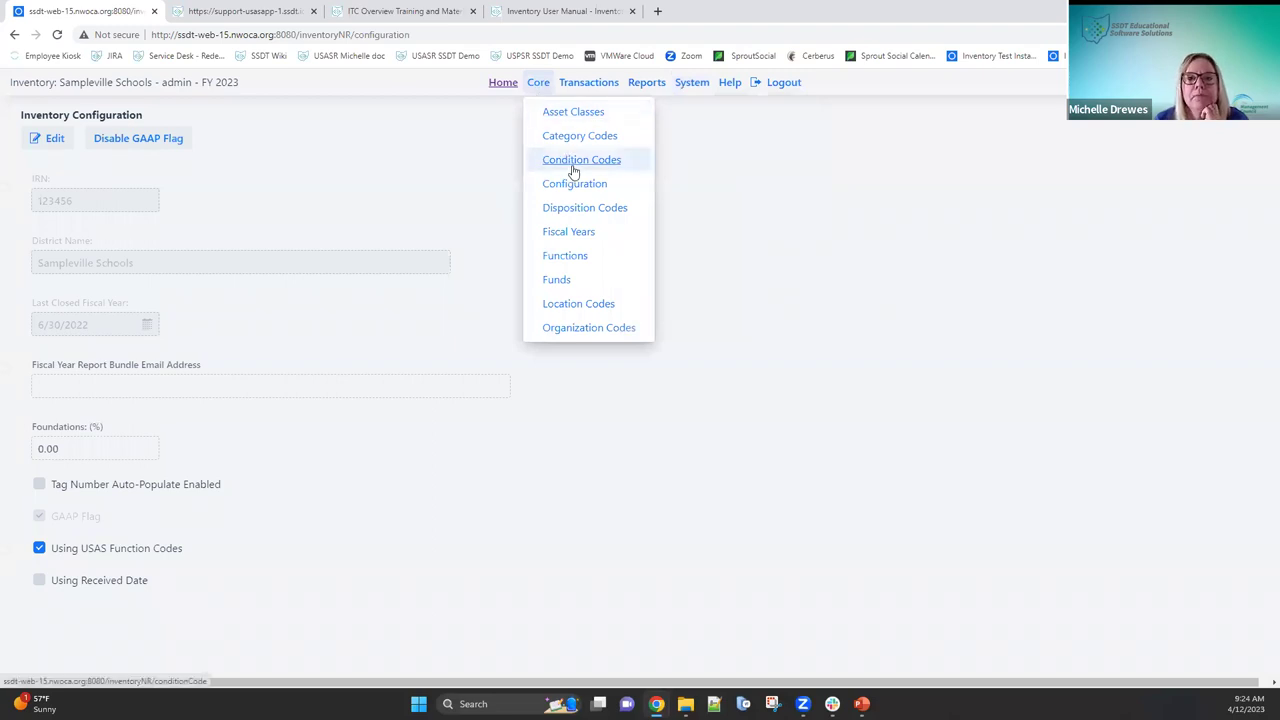
{"action": "left_click", "coordinate": [571, 238]}
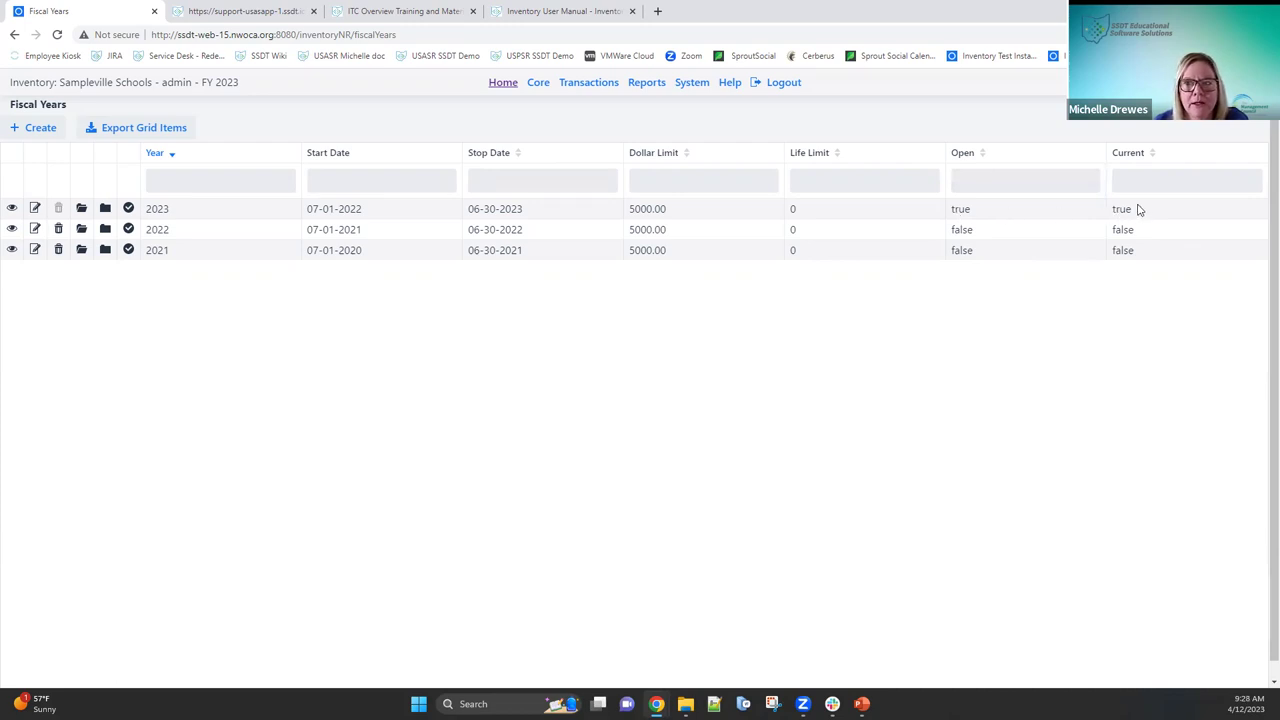
{"action": "left_click", "coordinate": [692, 84]}
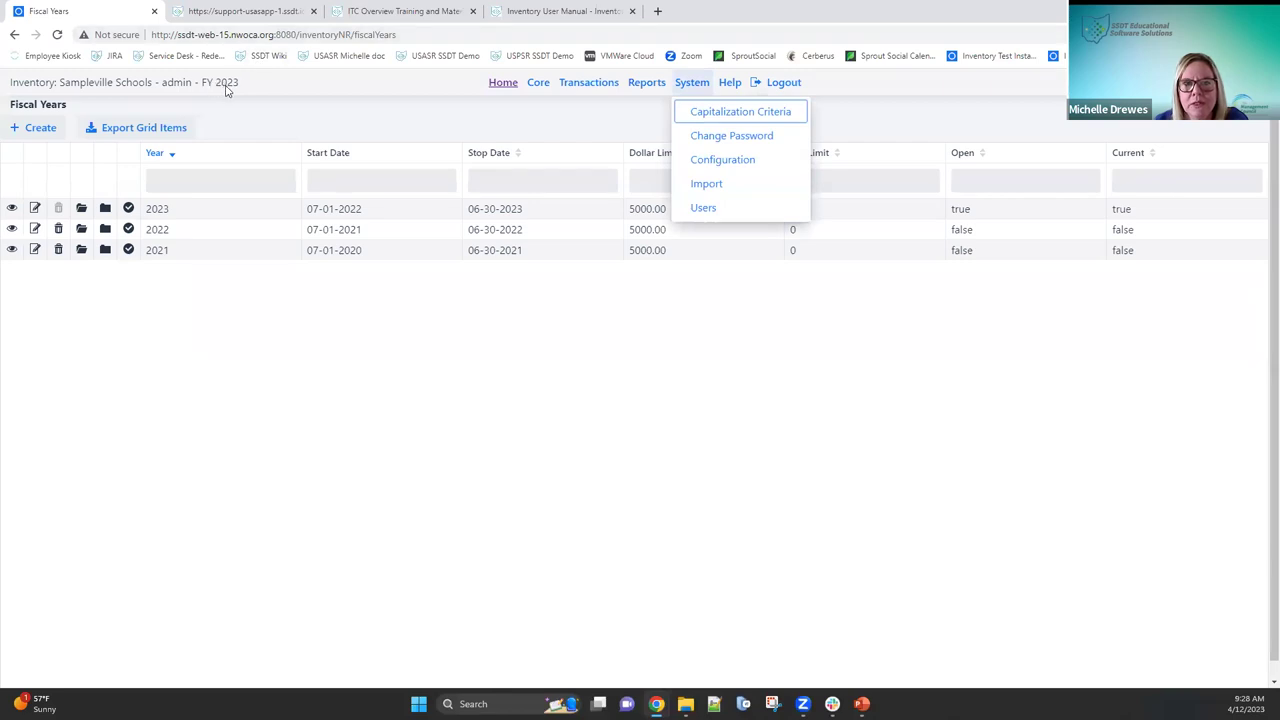
{"action": "left_click", "coordinate": [381, 338]}
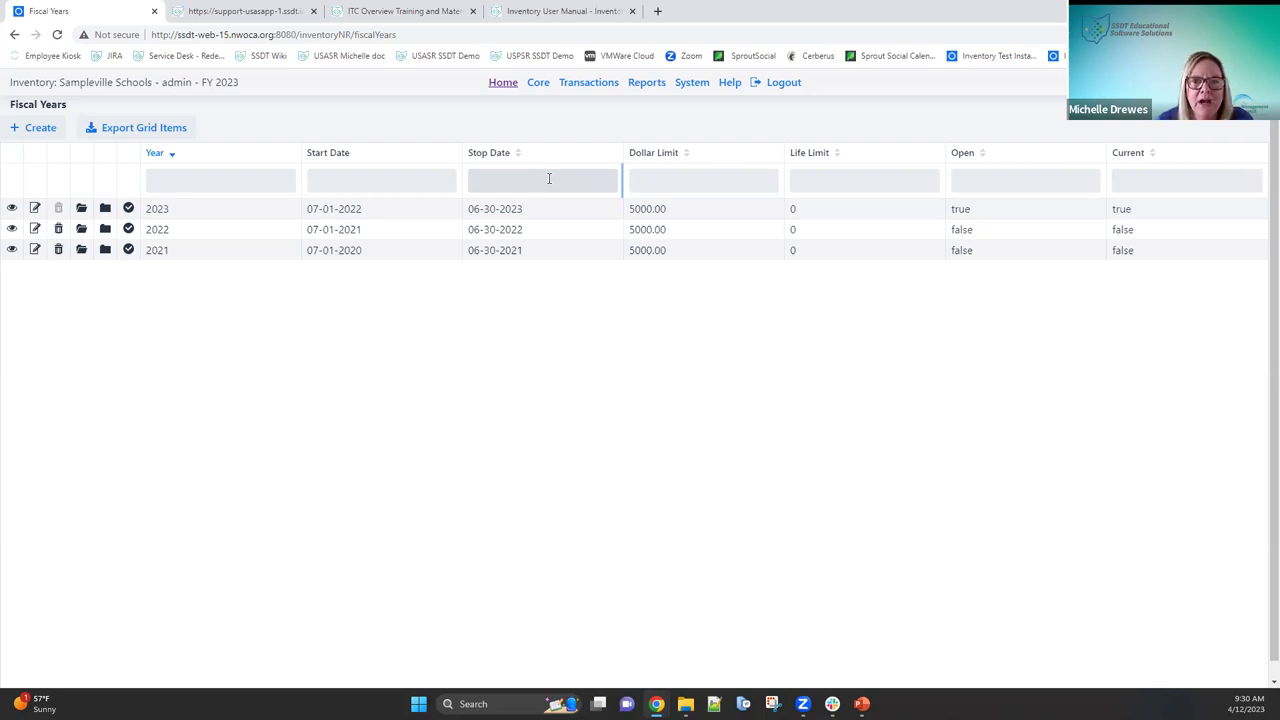
{"action": "mouse_move", "coordinate": [539, 88]}
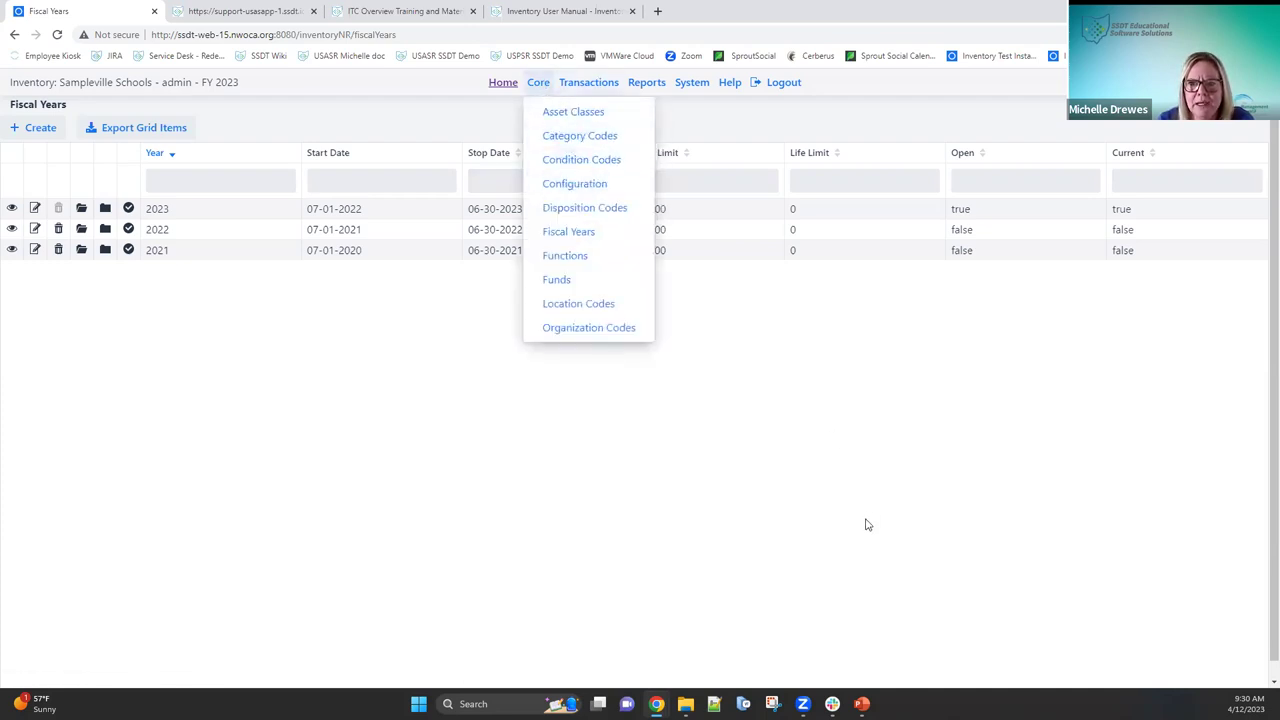
{"action": "left_click", "coordinate": [660, 537]}
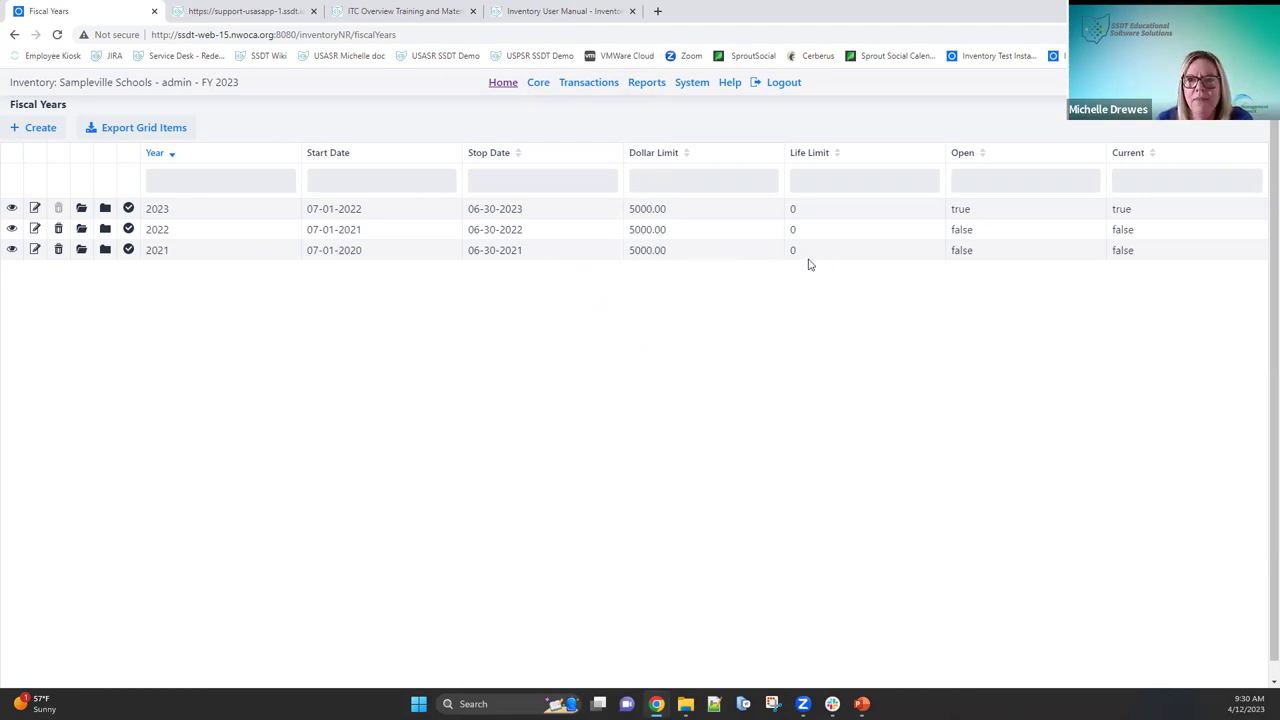
Step: Show the System dropdown with Capitalization Criteria, Import and Users
{"action": "left_click", "coordinate": [693, 84]}
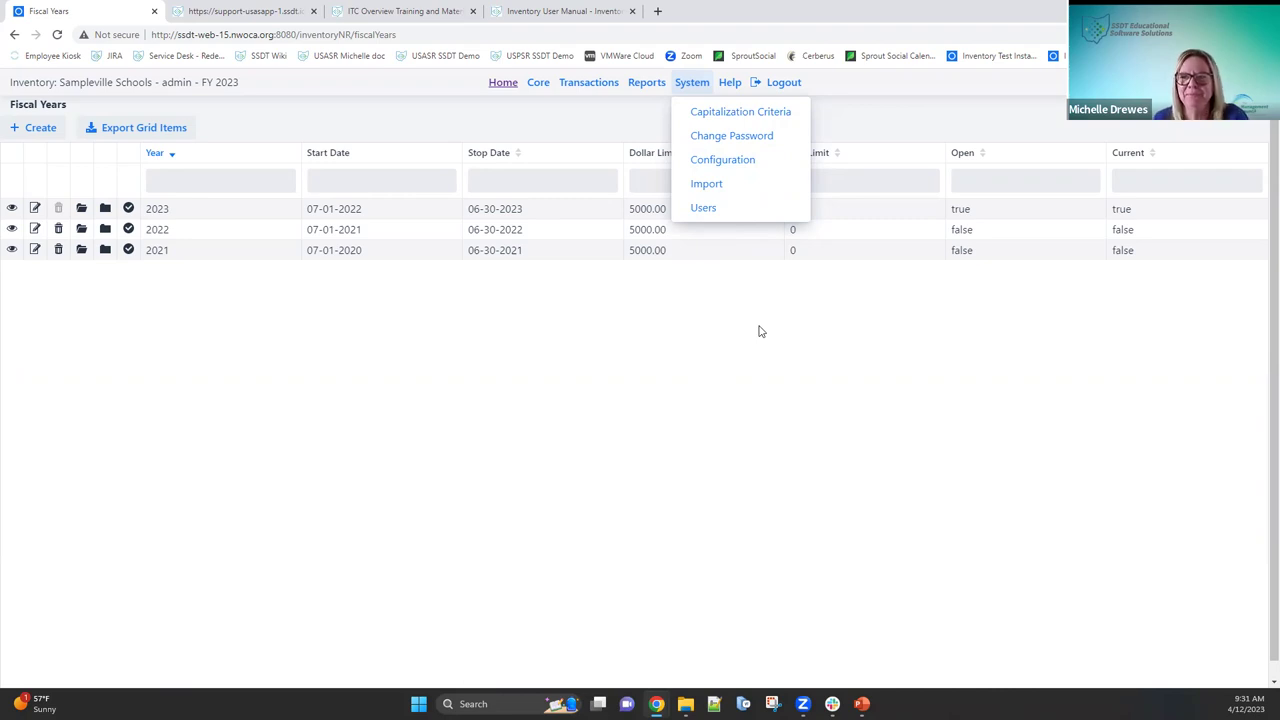
Step: Close the System dropdown to show the Fiscal Years grid, then open the Transactions menu
{"action": "left_click", "coordinate": [811, 360]}
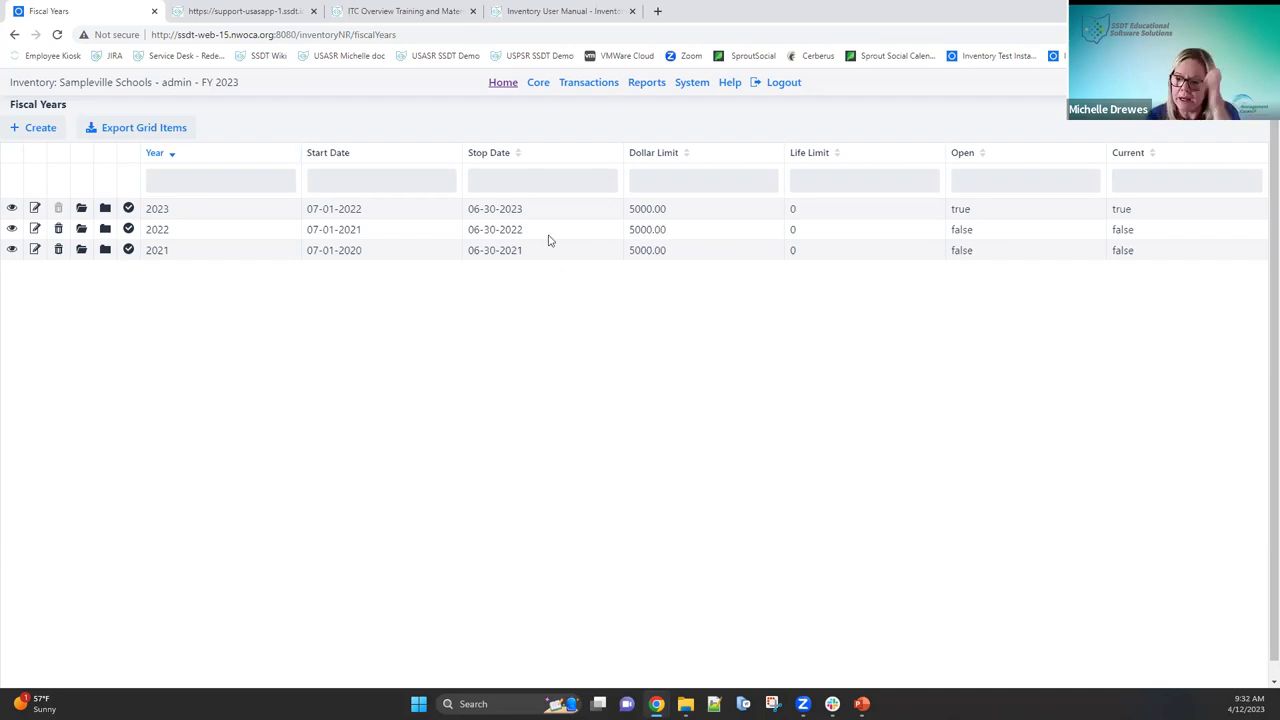
{"action": "left_click", "coordinate": [555, 86]}
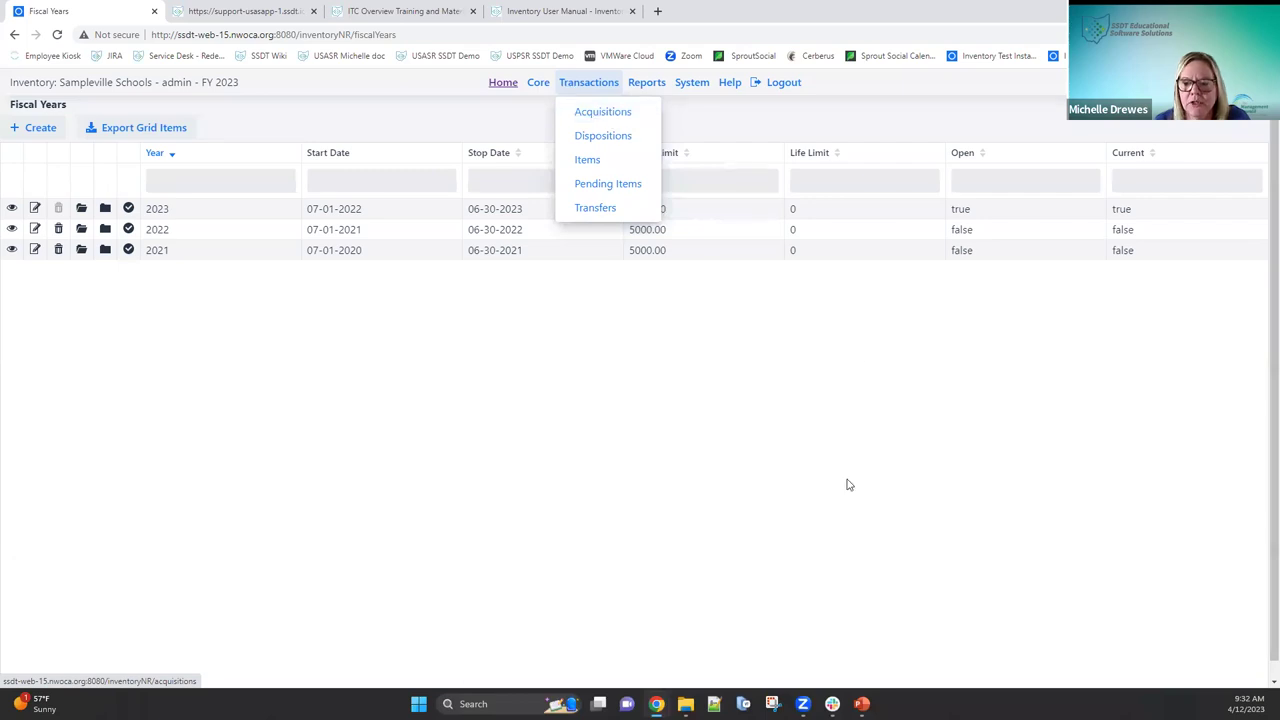
Step: Return to the PowerPoint slide show and advance two slides toward Item Transactions
{"action": "mouse_move", "coordinate": [860, 698]}
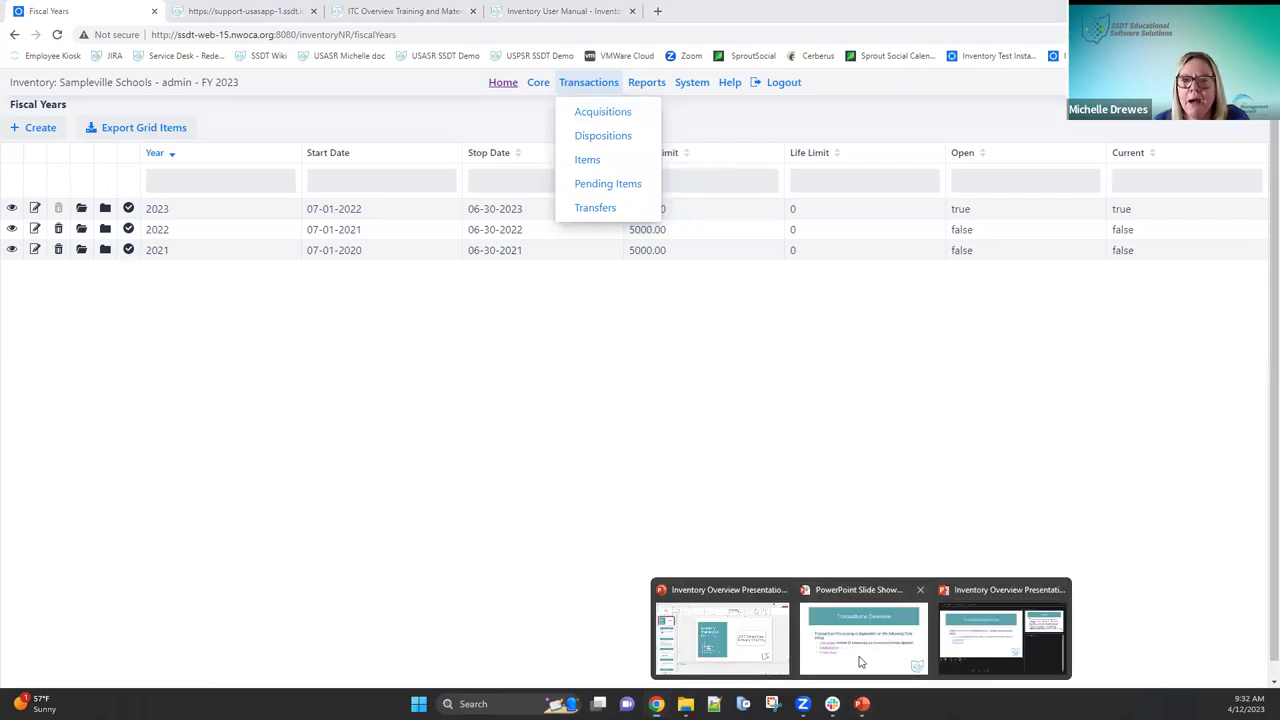
{"action": "left_click", "coordinate": [860, 662]}
{"action": "left_click", "coordinate": [672, 554]}
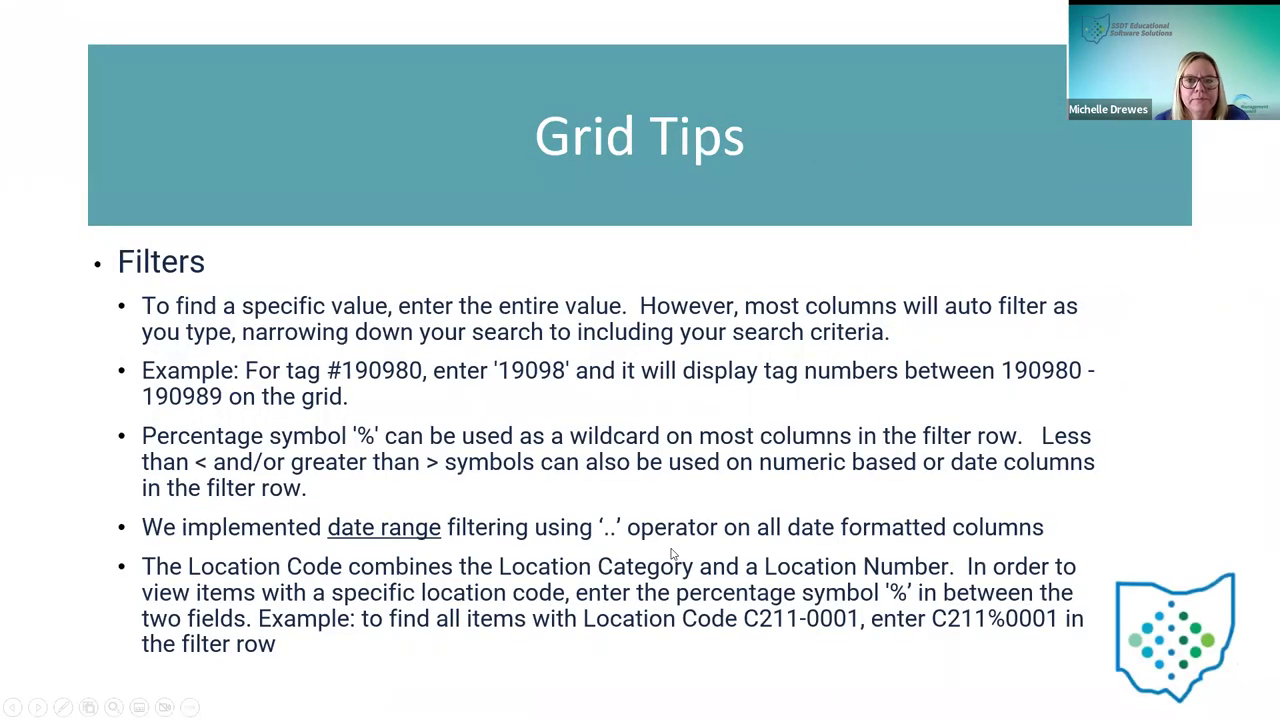
{"action": "left_click", "coordinate": [672, 554]}
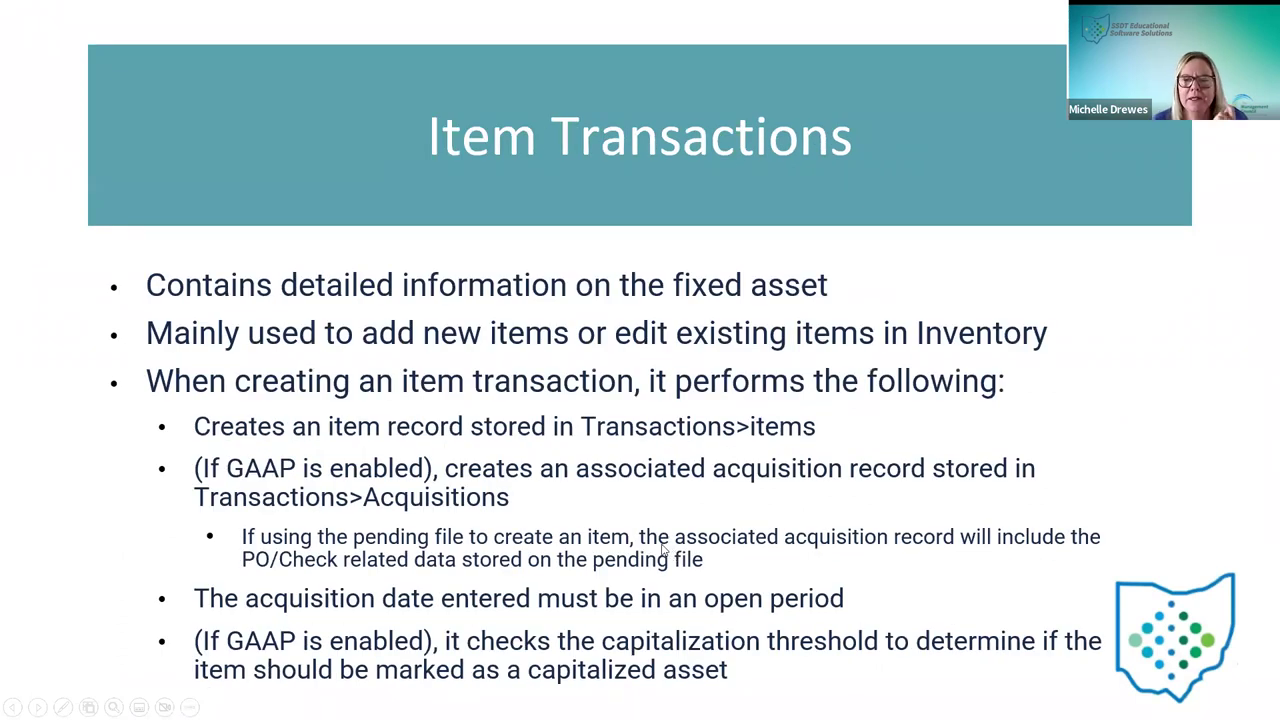
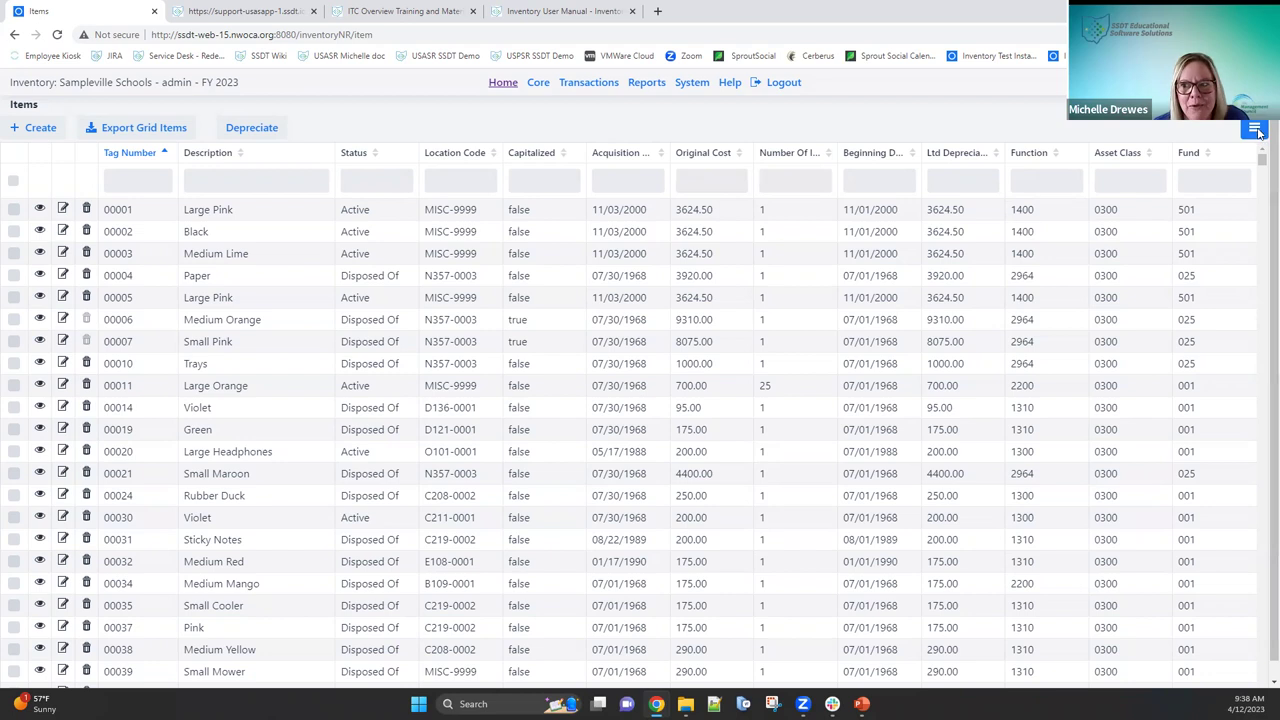
{"action": "left_click", "coordinate": [1255, 131]}
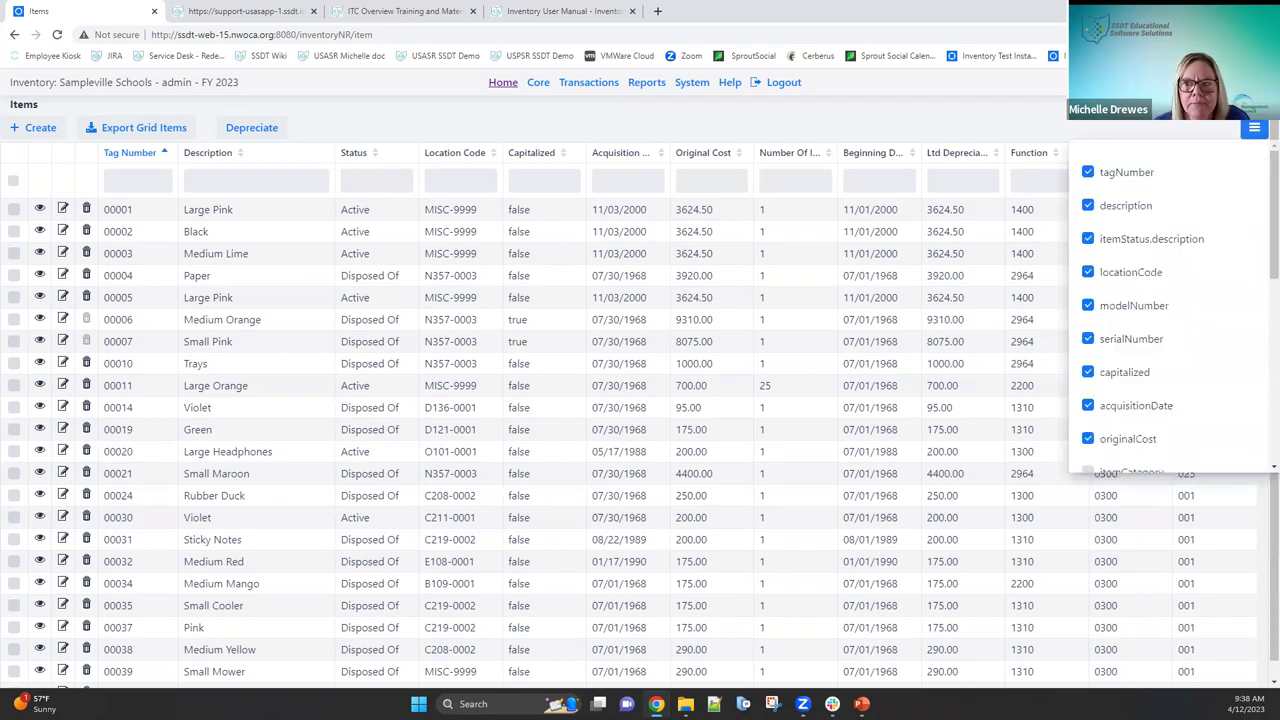
{"action": "key", "text": "Escape"}
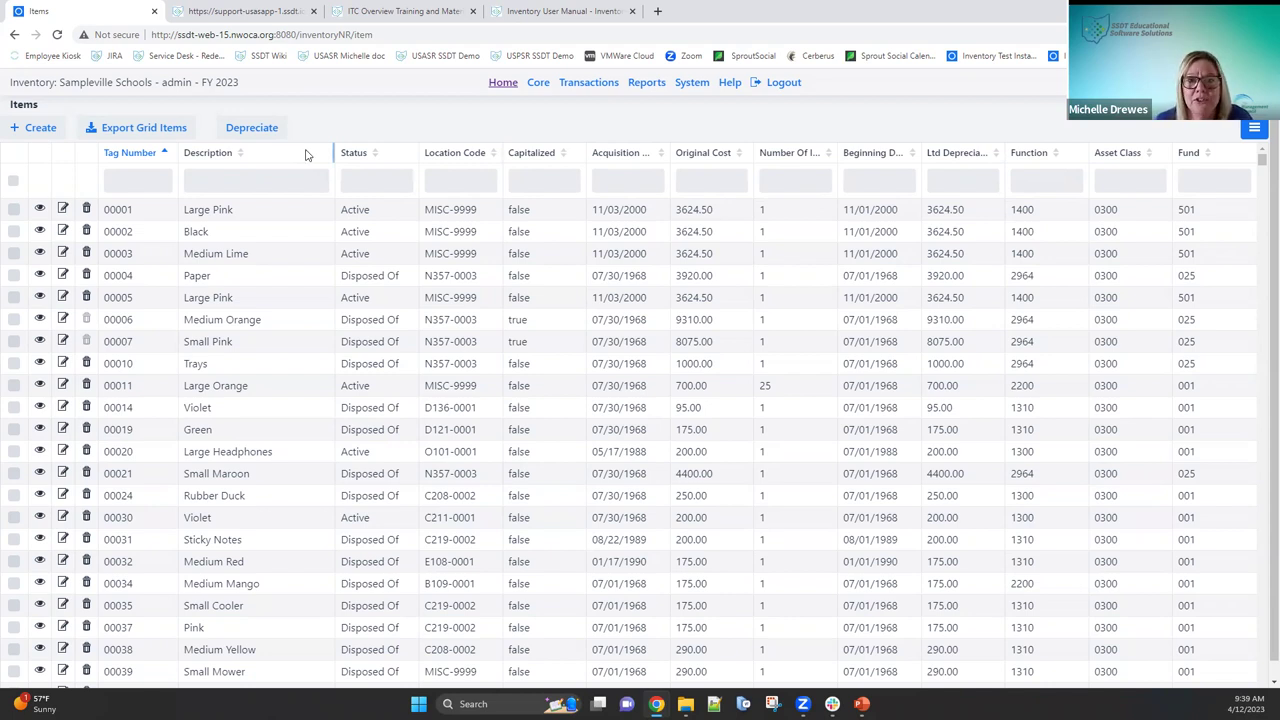
Step: Move the Capitalized column beside Status and the Location Code column past Beginning Date
{"action": "left_click_drag", "start_coordinate": [543, 156], "coordinate": [443, 152]}
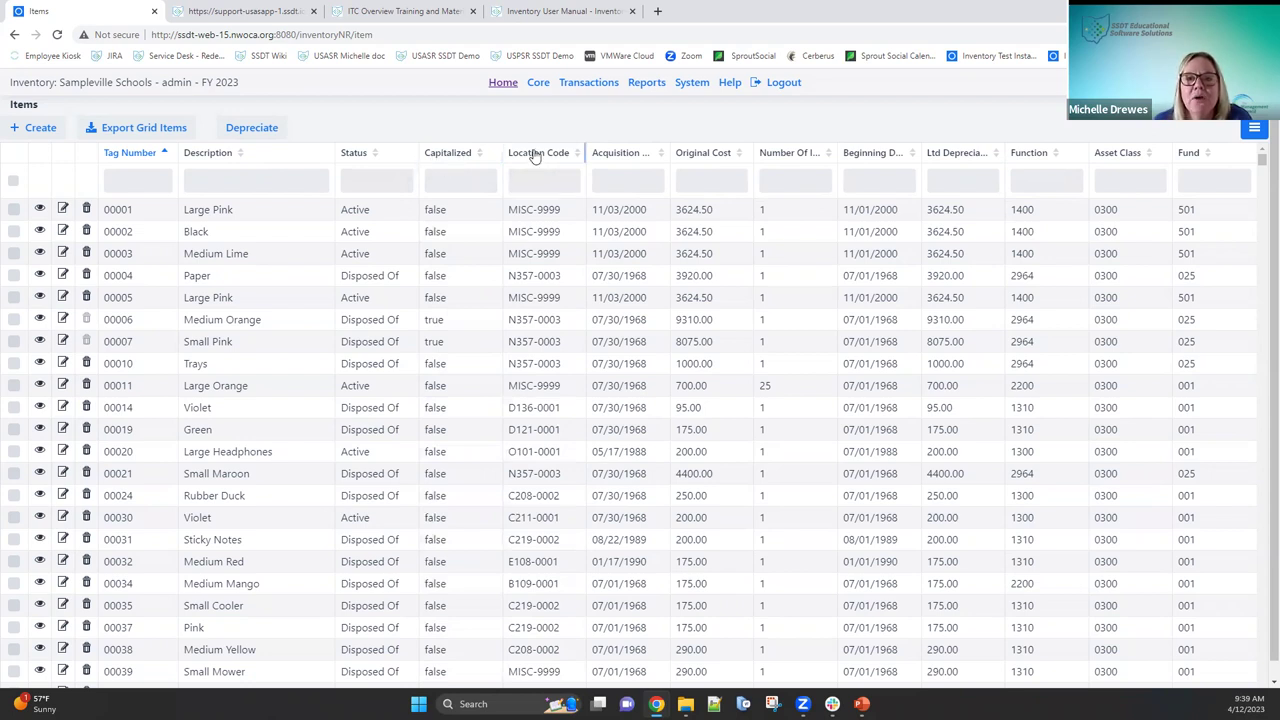
{"action": "left_click_drag", "start_coordinate": [535, 156], "coordinate": [838, 154]}
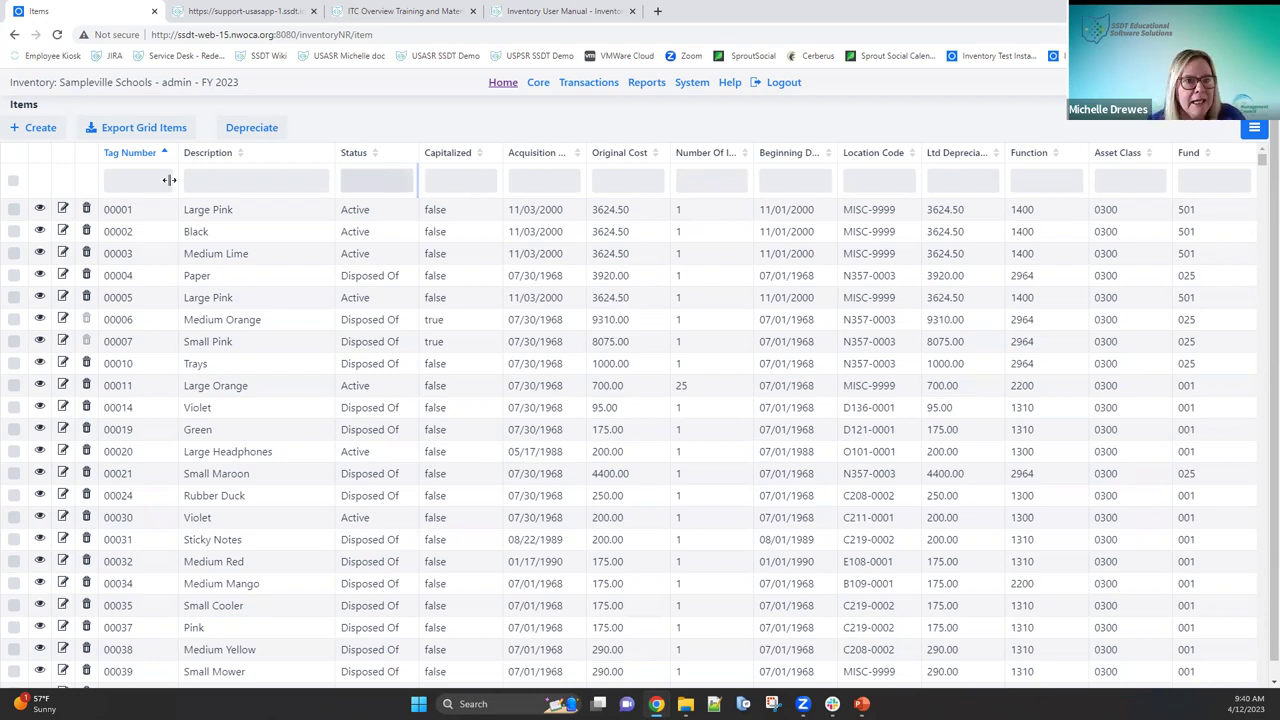
Step: Enter 96 in the Tag Number filter, replacing an initial VE entry
{"action": "left_click", "coordinate": [114, 180]}
{"action": "type", "text": "VE"}
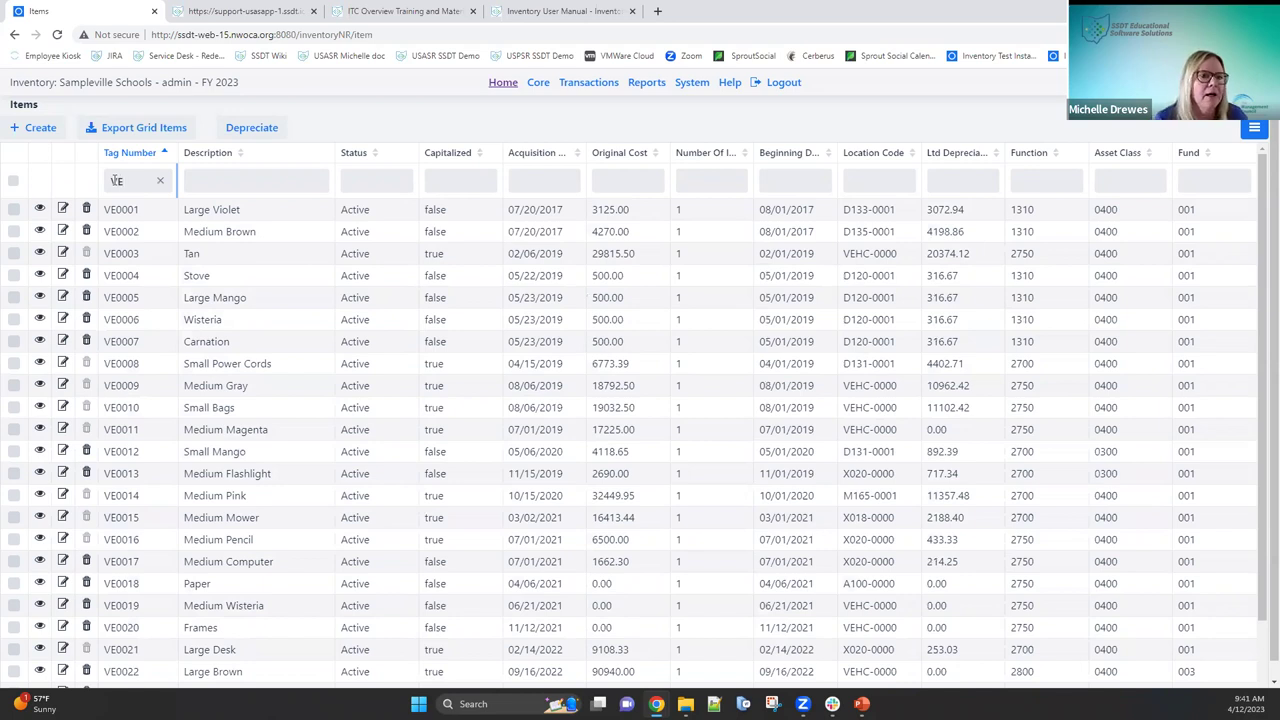
{"action": "key", "text": "BackSpace"}
{"action": "key", "text": "BackSpace"}
{"action": "type", "text": "9"}
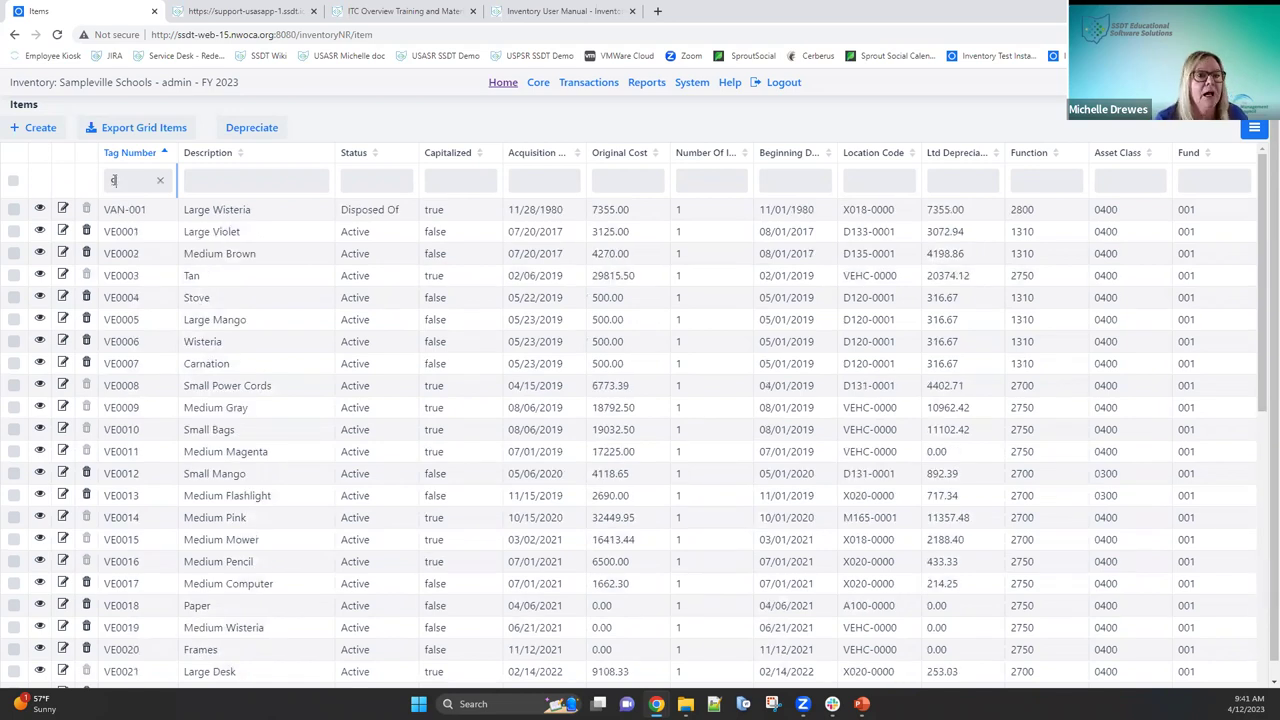
{"action": "type", "text": "6"}
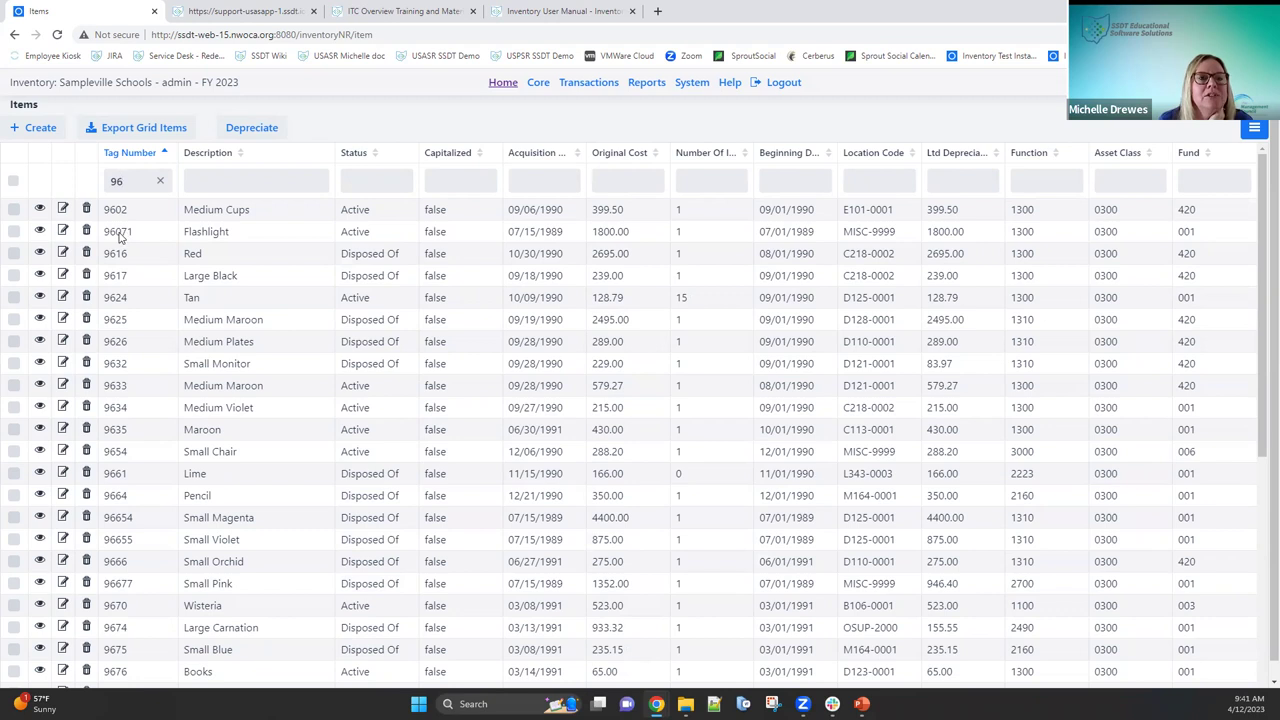
Step: Sort the filtered tags descending and then ascending by Tag Number
{"action": "left_click", "coordinate": [145, 154]}
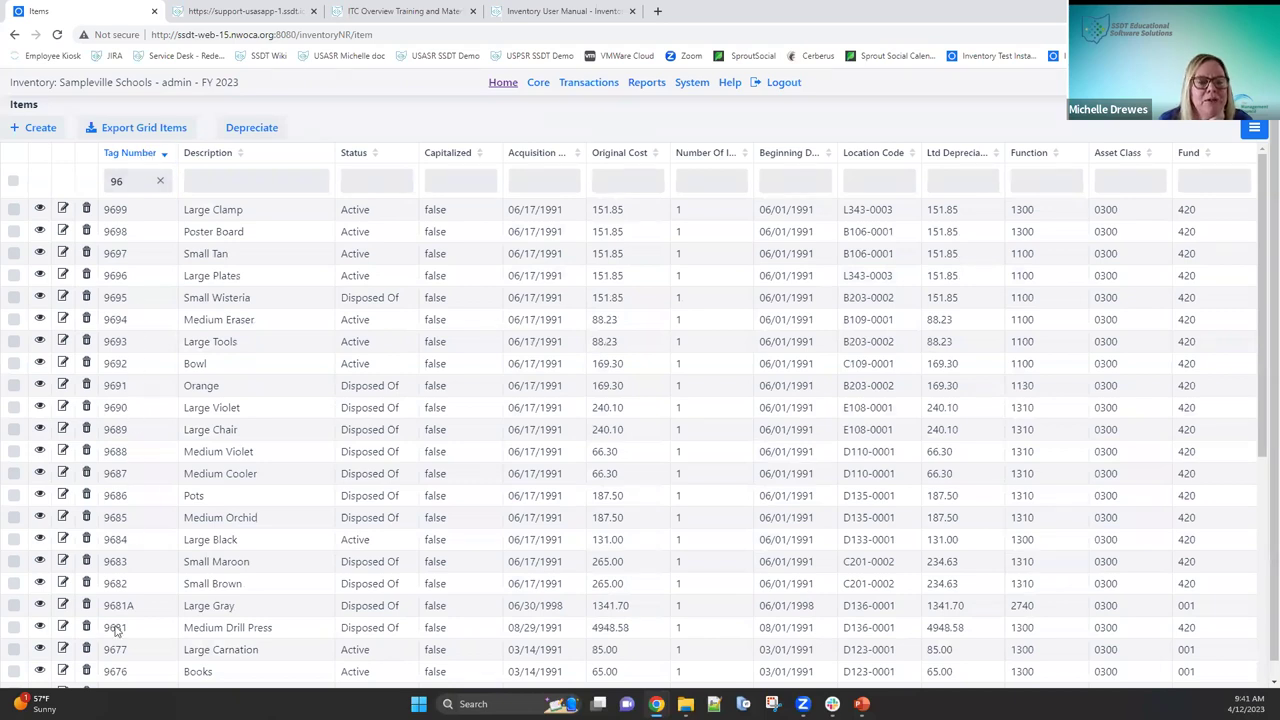
{"action": "left_click", "coordinate": [141, 155]}
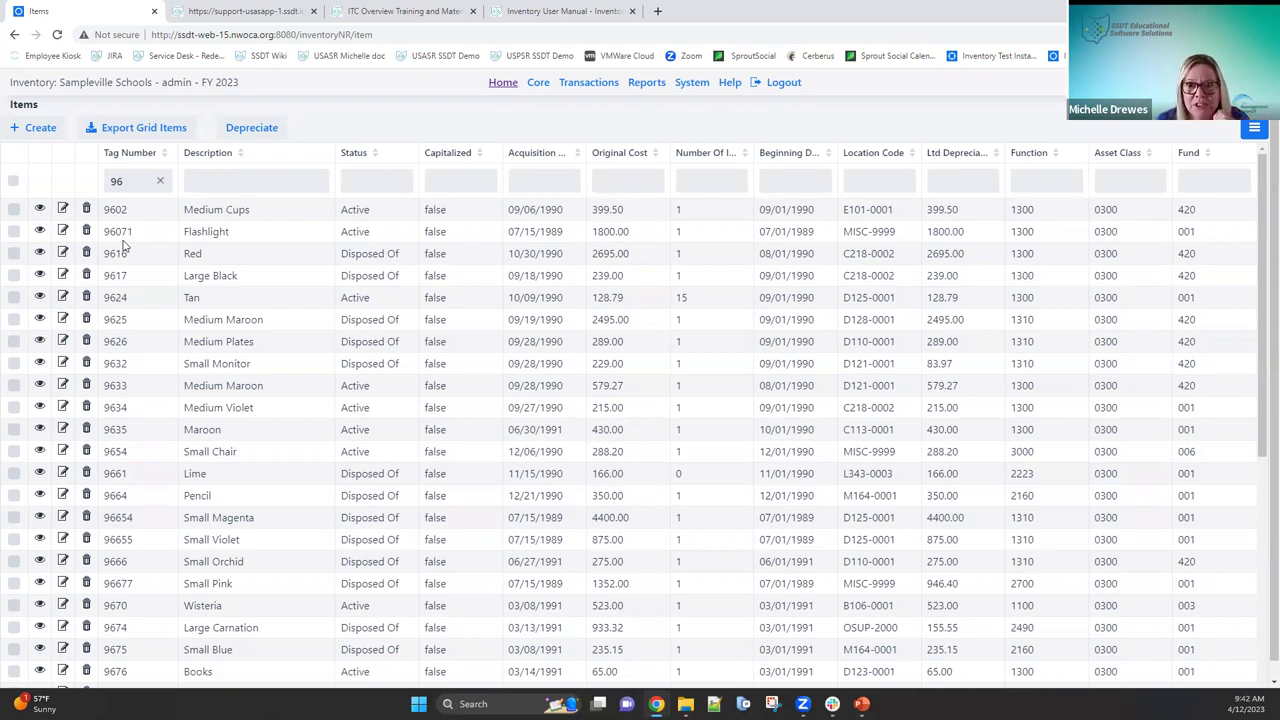
{"action": "left_click", "coordinate": [136, 189]}
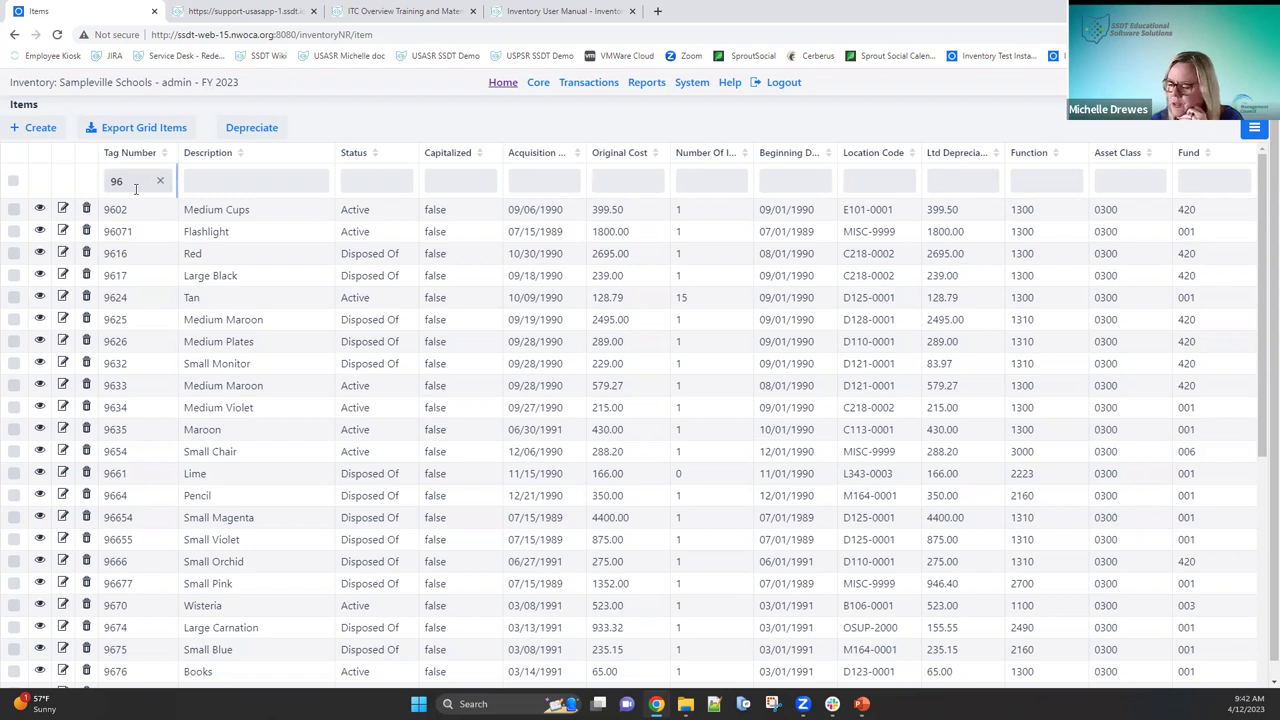
Step: Replace the 96 tag filter with a %LIME% Description filter, then clear it
{"action": "left_click", "coordinate": [160, 181]}
{"action": "left_click", "coordinate": [198, 180]}
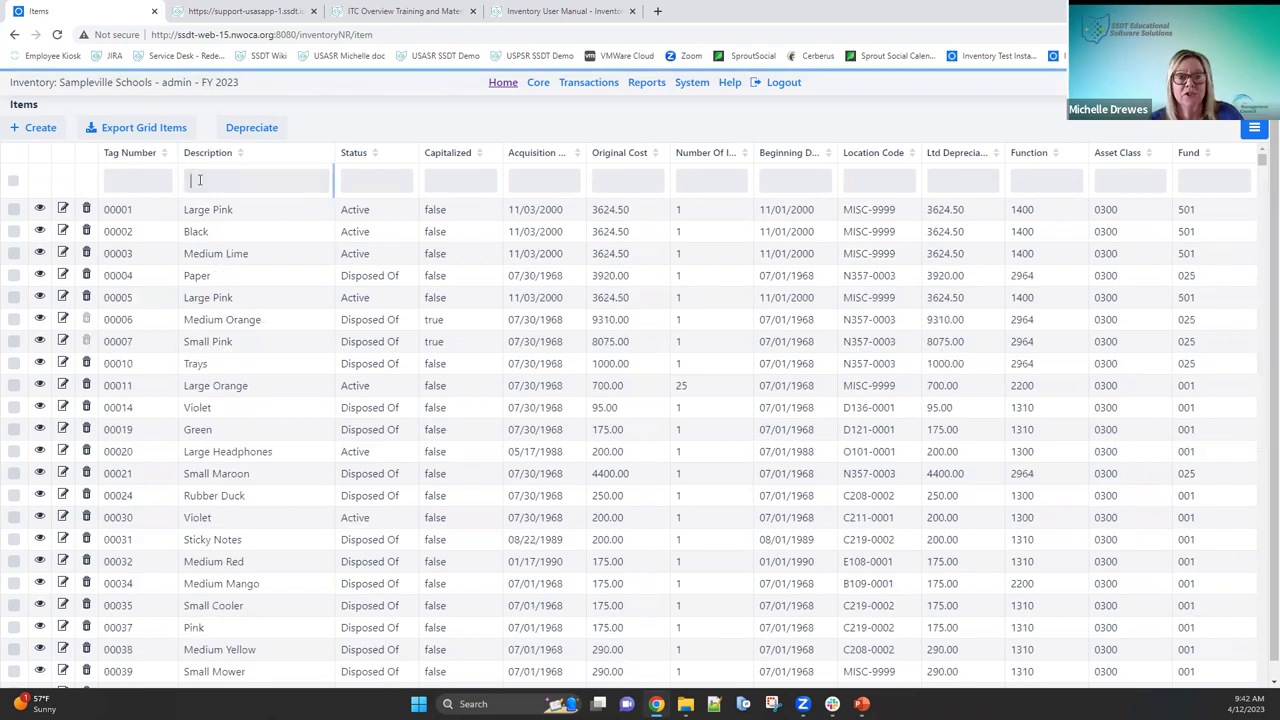
{"action": "type", "text": "%"}
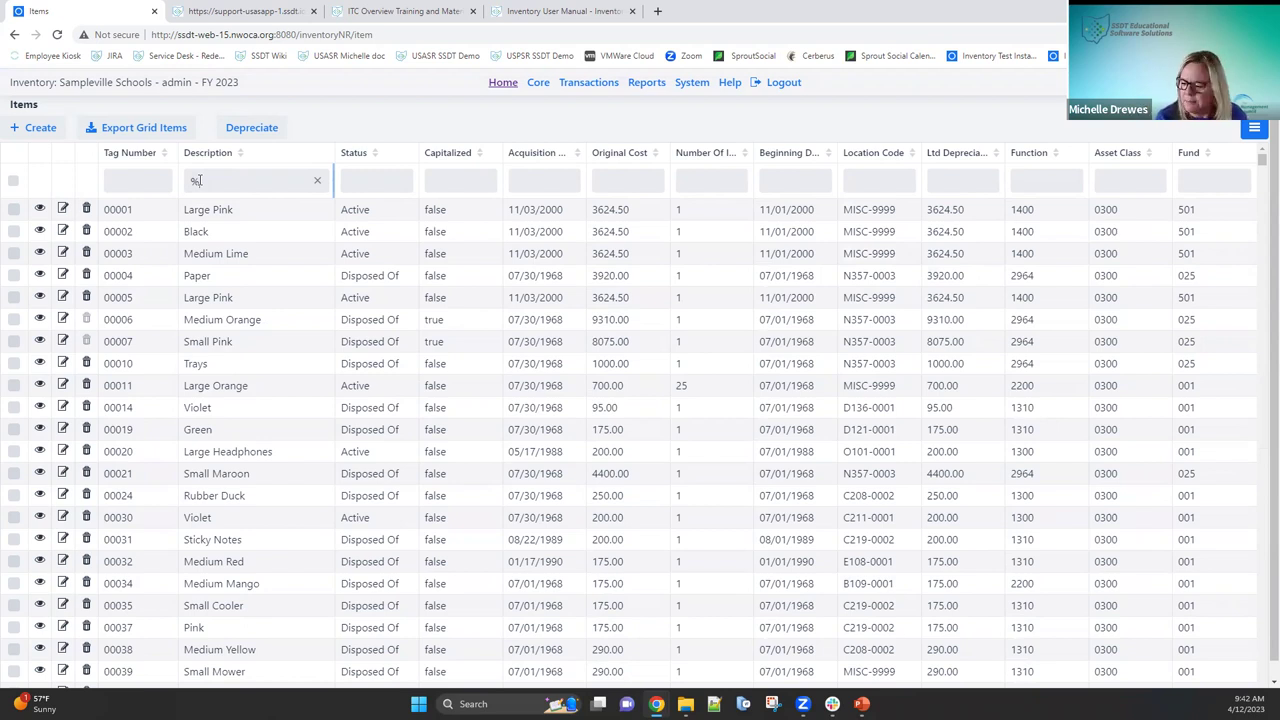
{"action": "type", "text": "LIME%"}
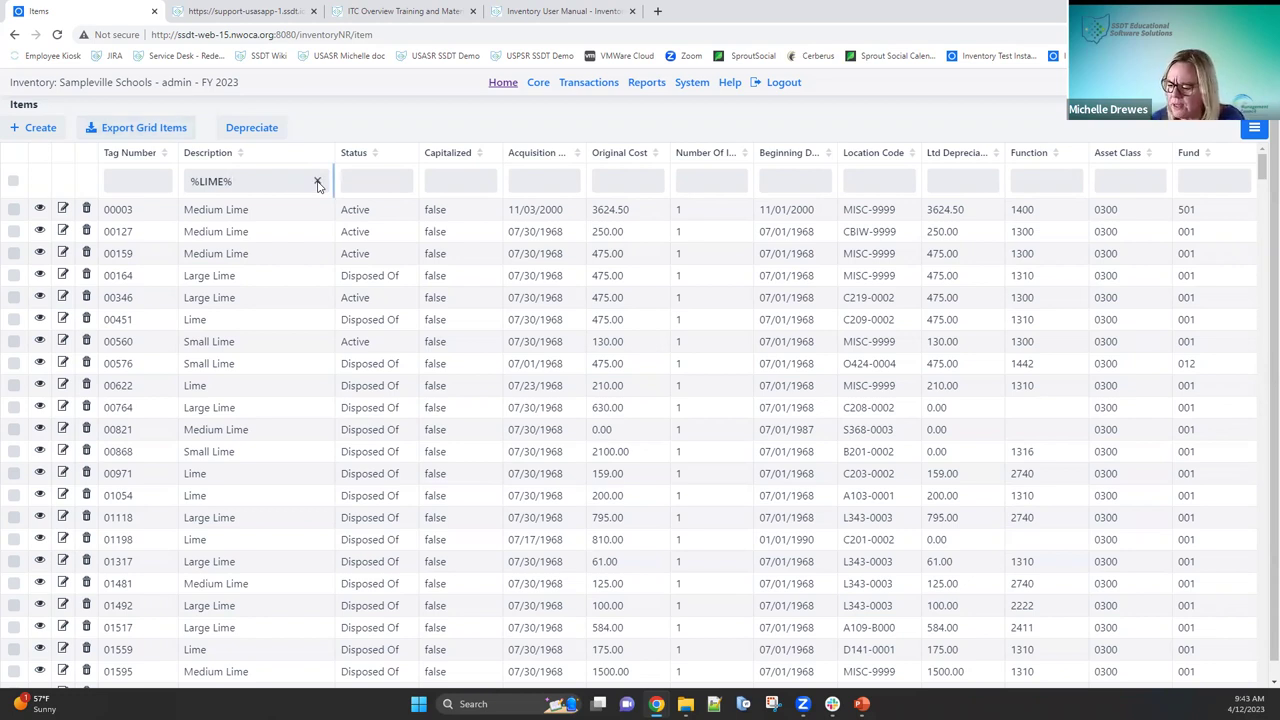
{"action": "left_click", "coordinate": [317, 183]}
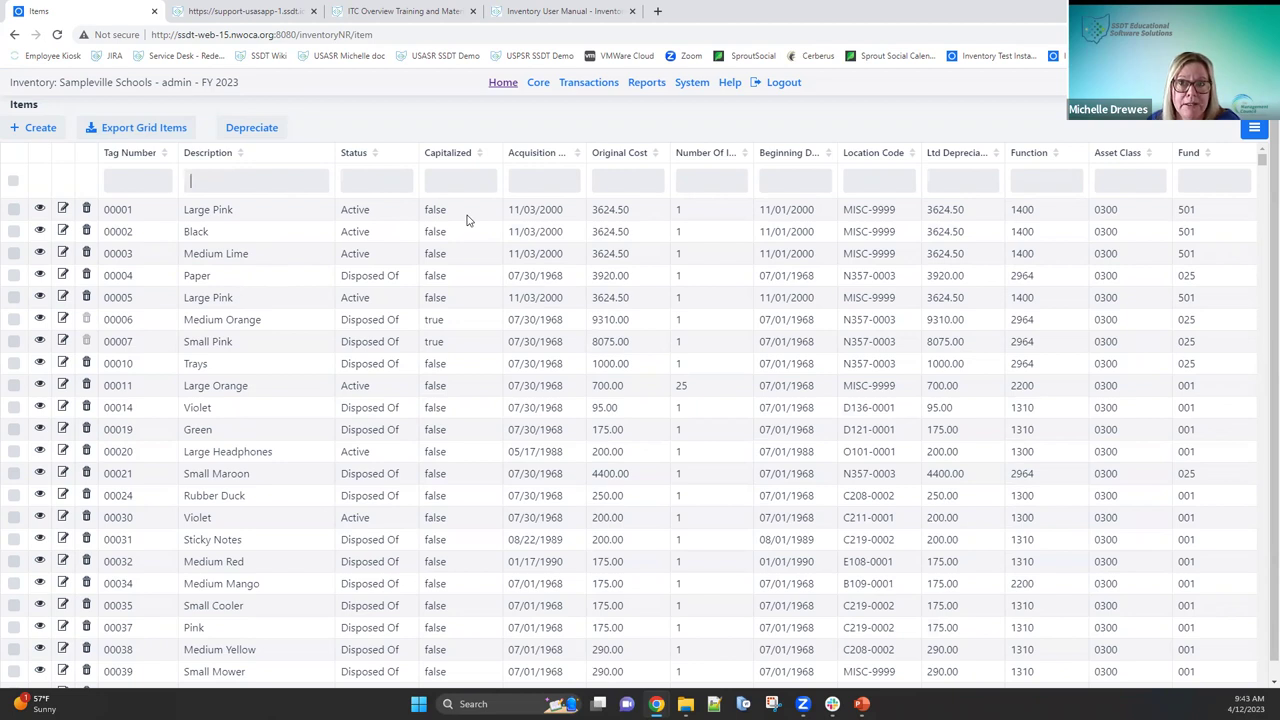
{"action": "left_click", "coordinate": [868, 181]}
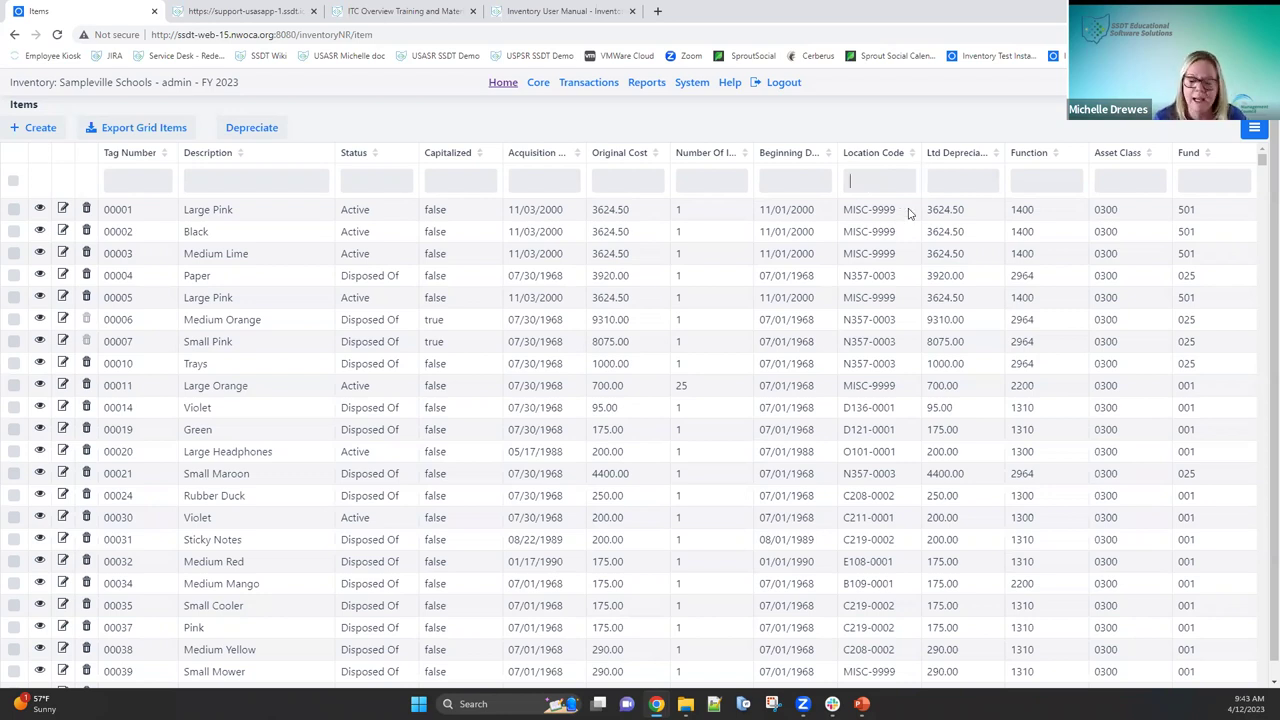
{"action": "type", "text": "misc"}
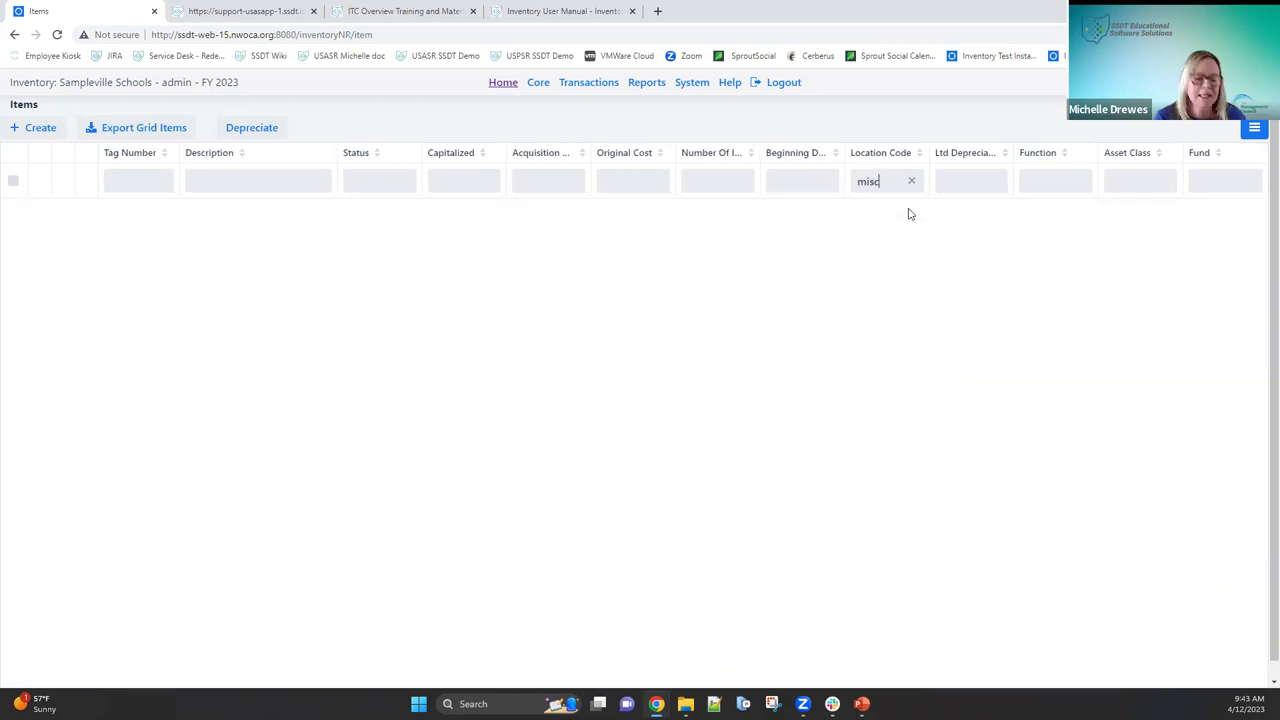
{"action": "type", "text": "%9999"}
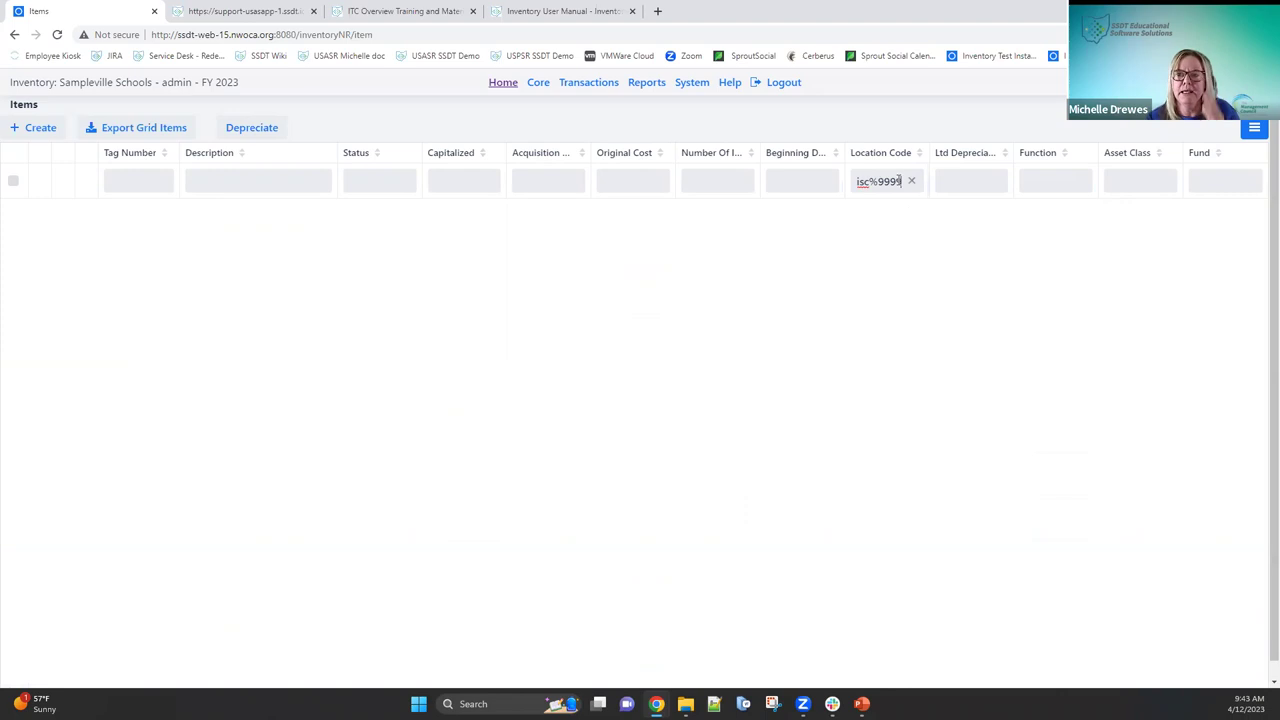
{"action": "left_click", "coordinate": [911, 181]}
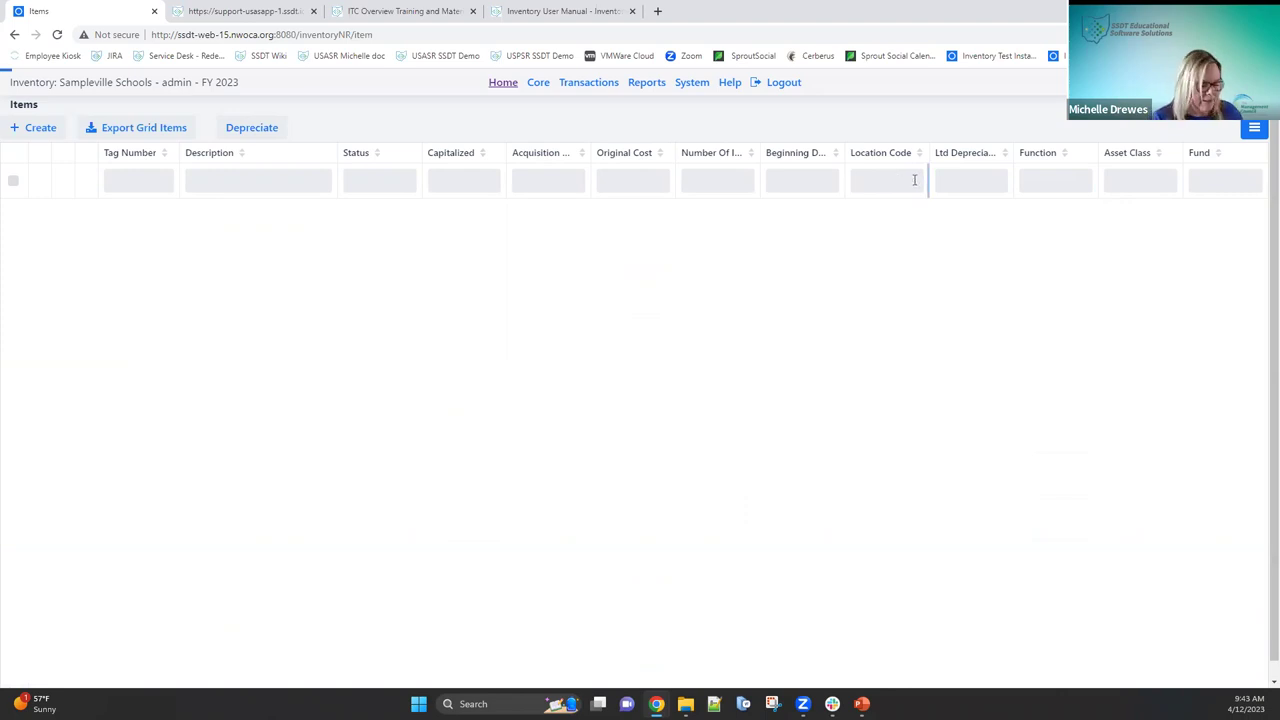
{"action": "type", "text": "MISC"}
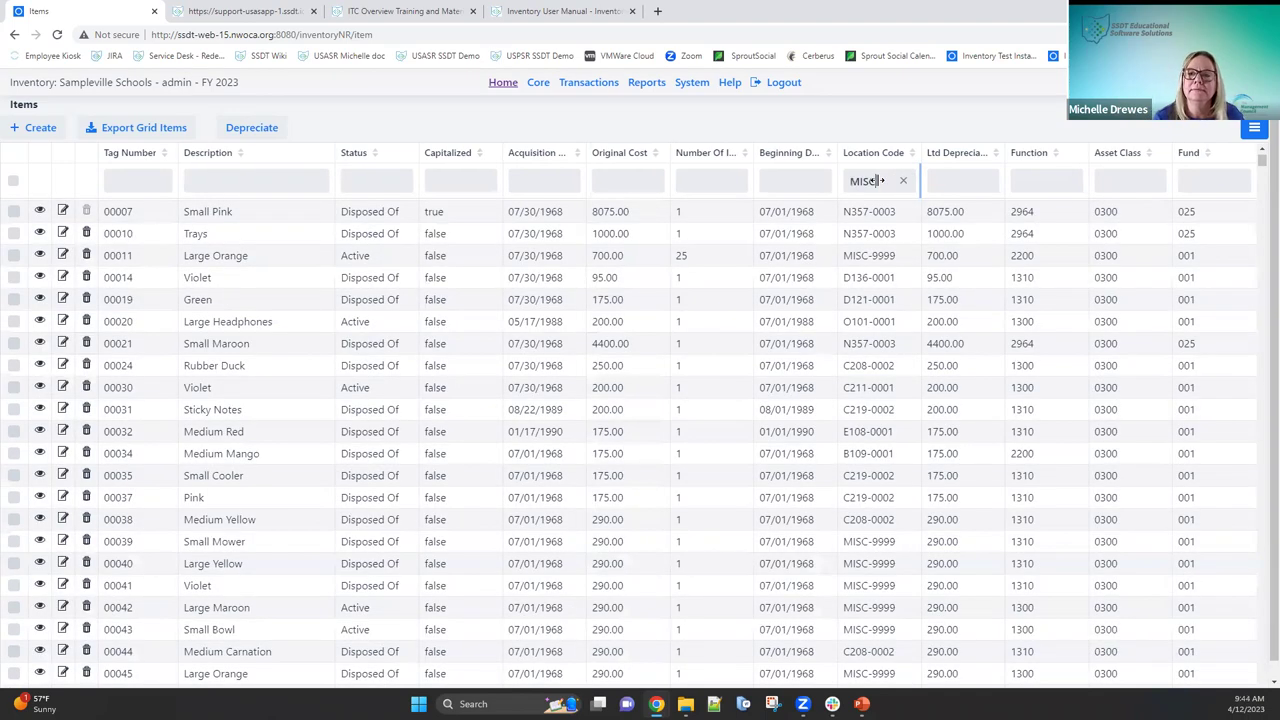
{"action": "type", "text": "%99"}
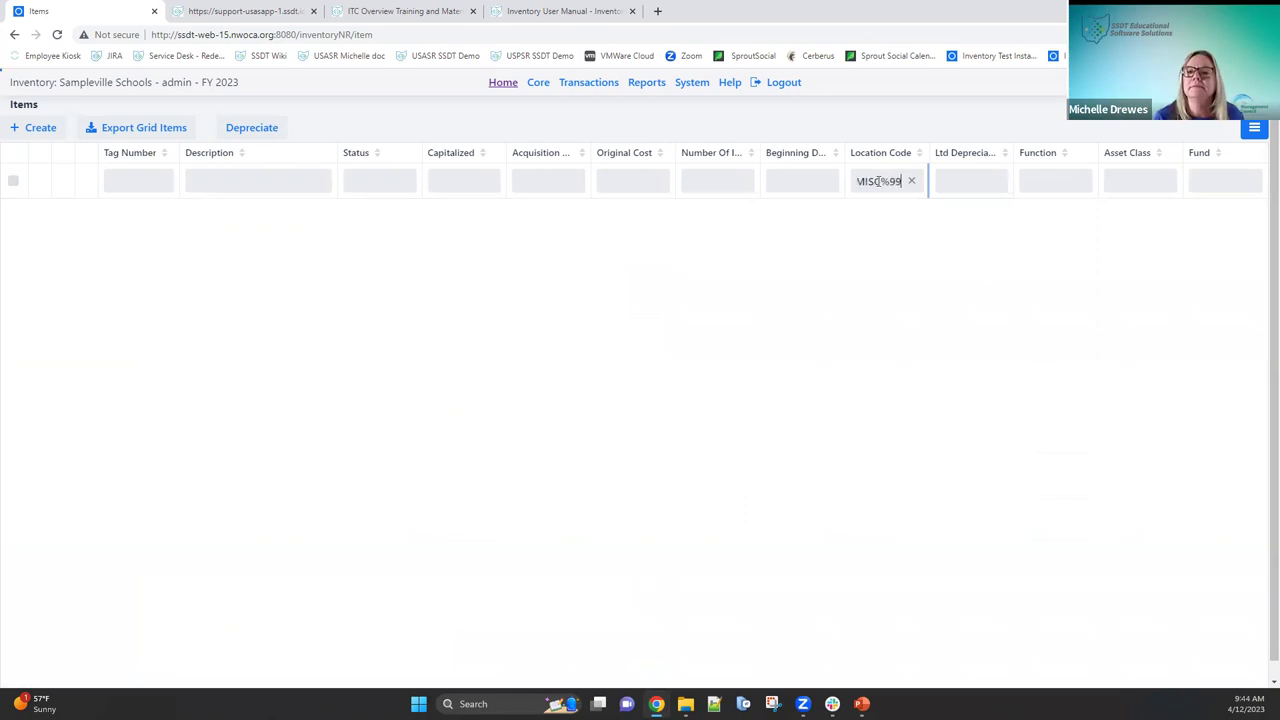
{"action": "type", "text": "99"}
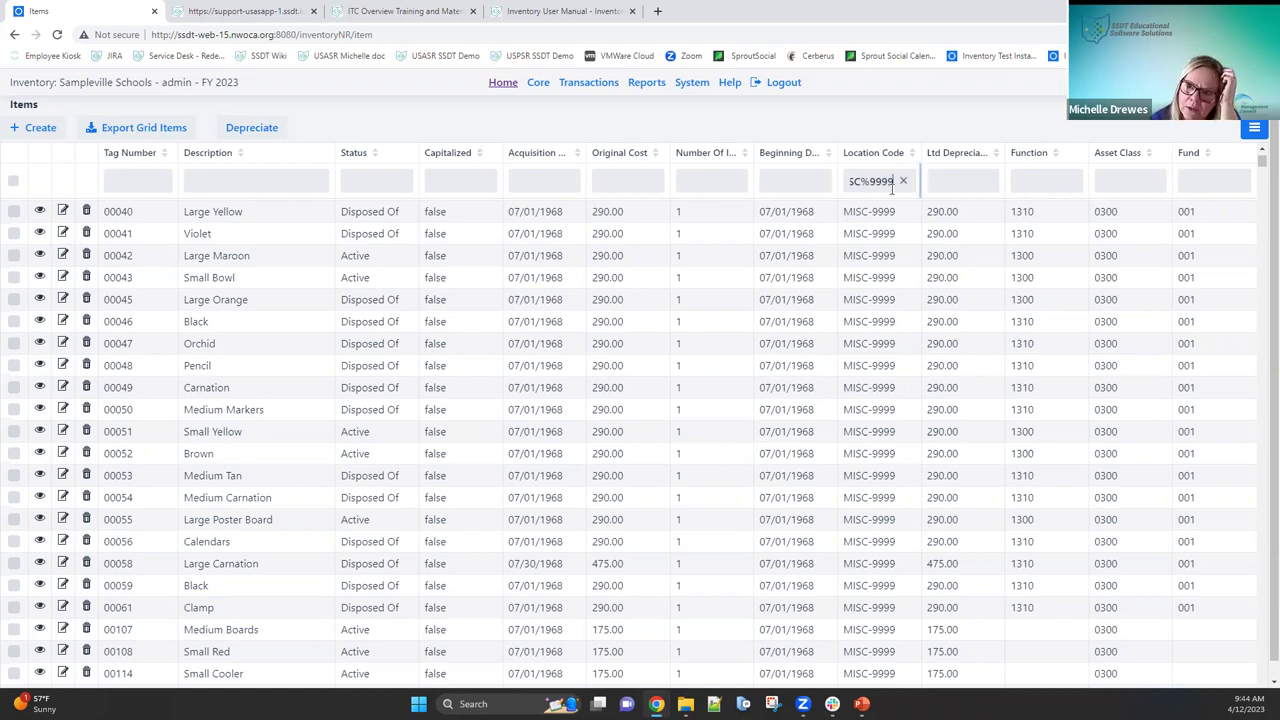
{"action": "scroll", "coordinate": [878, 280], "scroll_direction": "down", "scroll_amount": 7}
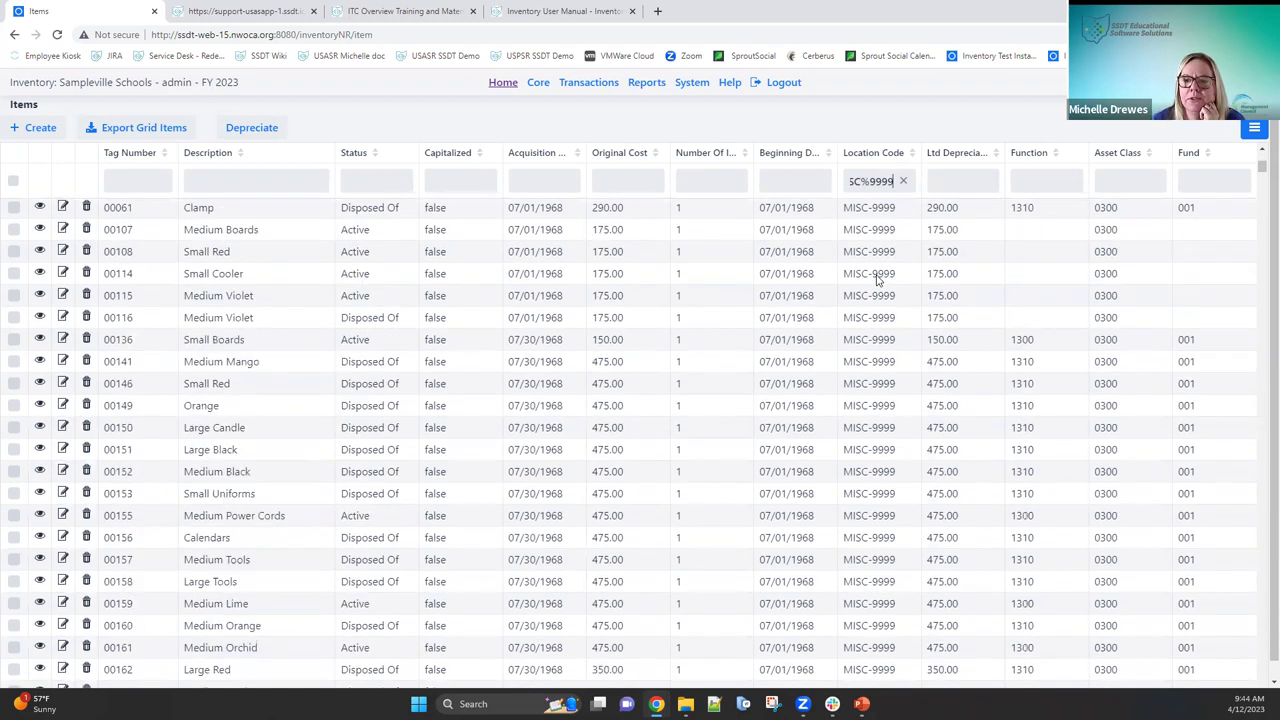
{"action": "scroll", "coordinate": [878, 280], "scroll_direction": "down", "scroll_amount": 4}
{"action": "scroll", "coordinate": [878, 280], "scroll_direction": "up", "scroll_amount": 8}
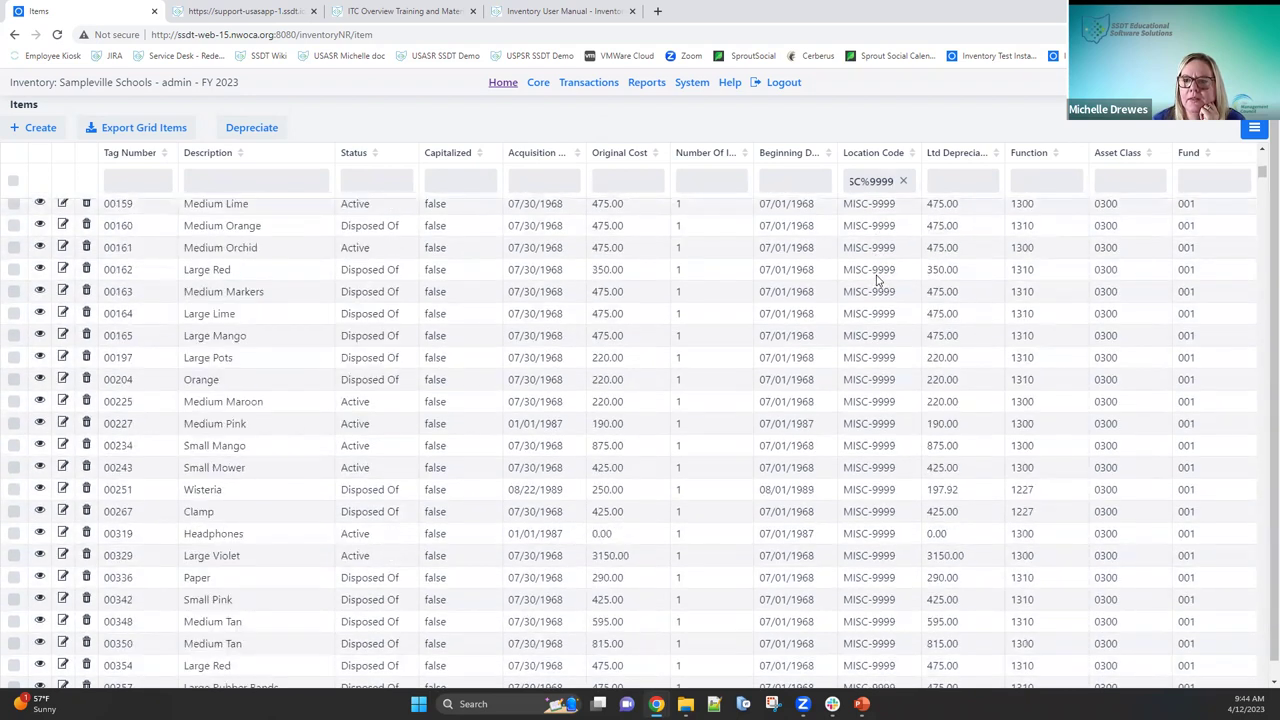
{"action": "scroll", "coordinate": [878, 280], "scroll_direction": "up", "scroll_amount": 3}
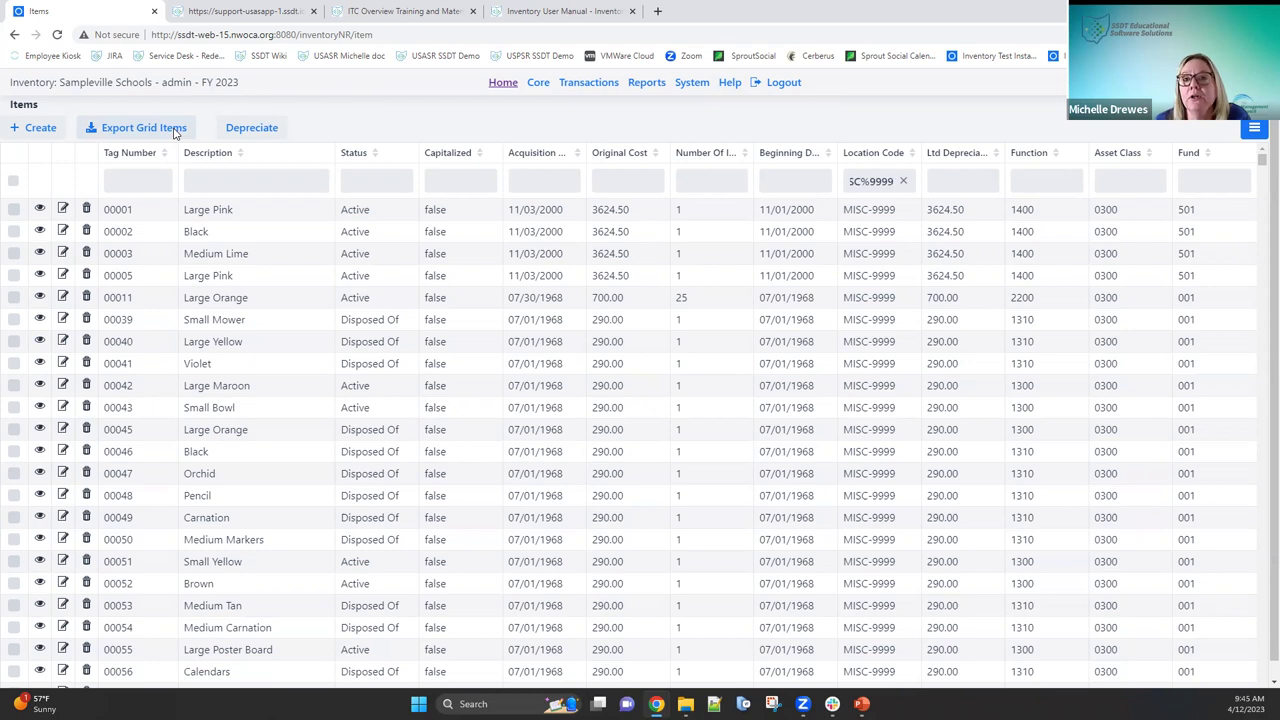
Step: Trim the Location Code pattern to MISC%, then remove both the Location Code filter and sort
{"action": "key", "text": "BackSpace"}
{"action": "key", "text": "BackSpace"}
{"action": "key", "text": "BackSpace"}
{"action": "key", "text": "BackSpace"}
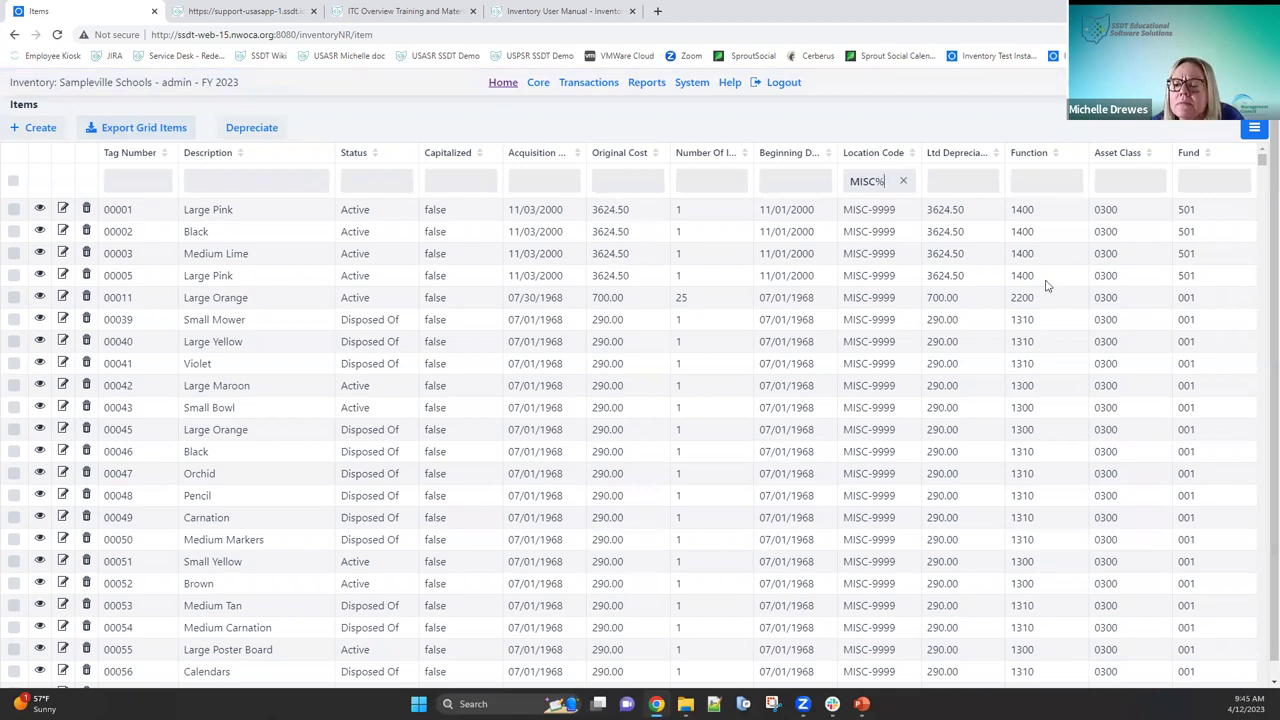
{"action": "left_click", "coordinate": [883, 155]}
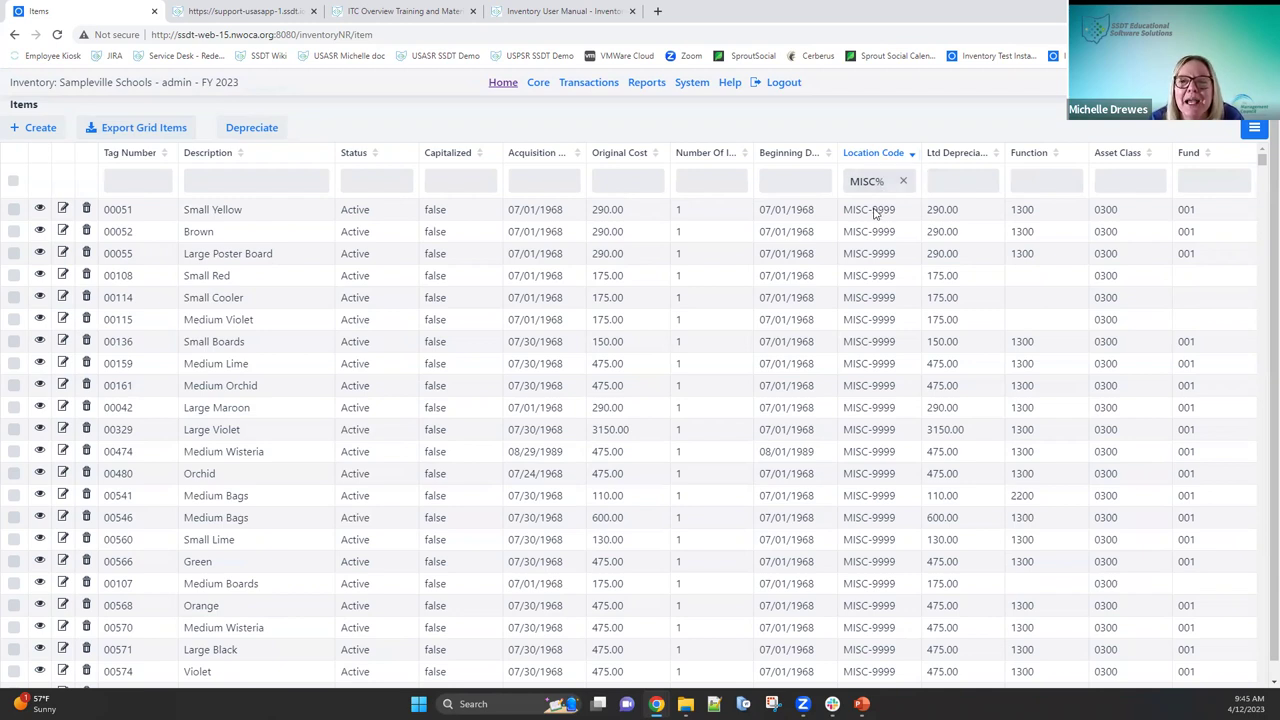
{"action": "left_click", "coordinate": [903, 181]}
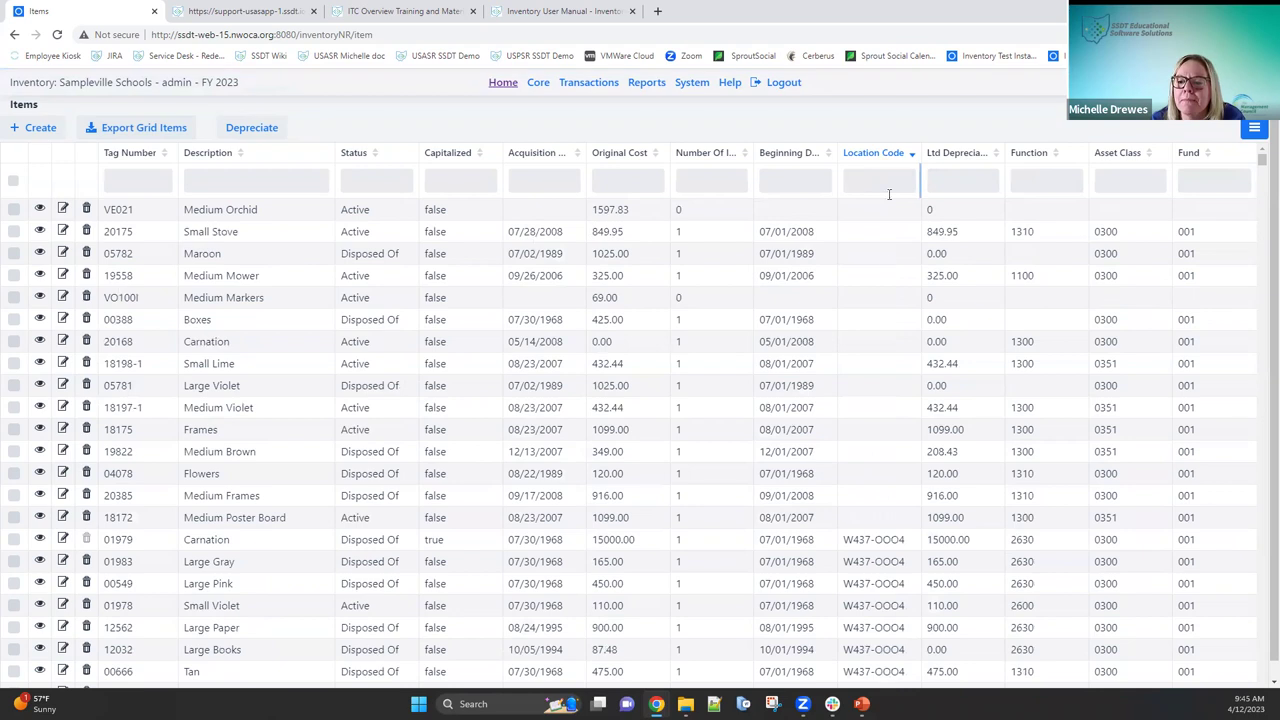
{"action": "scroll", "coordinate": [880, 441], "scroll_direction": "down", "scroll_amount": 4}
{"action": "scroll", "coordinate": [877, 149], "scroll_direction": "up", "scroll_amount": 4}
{"action": "left_click", "coordinate": [871, 160]}
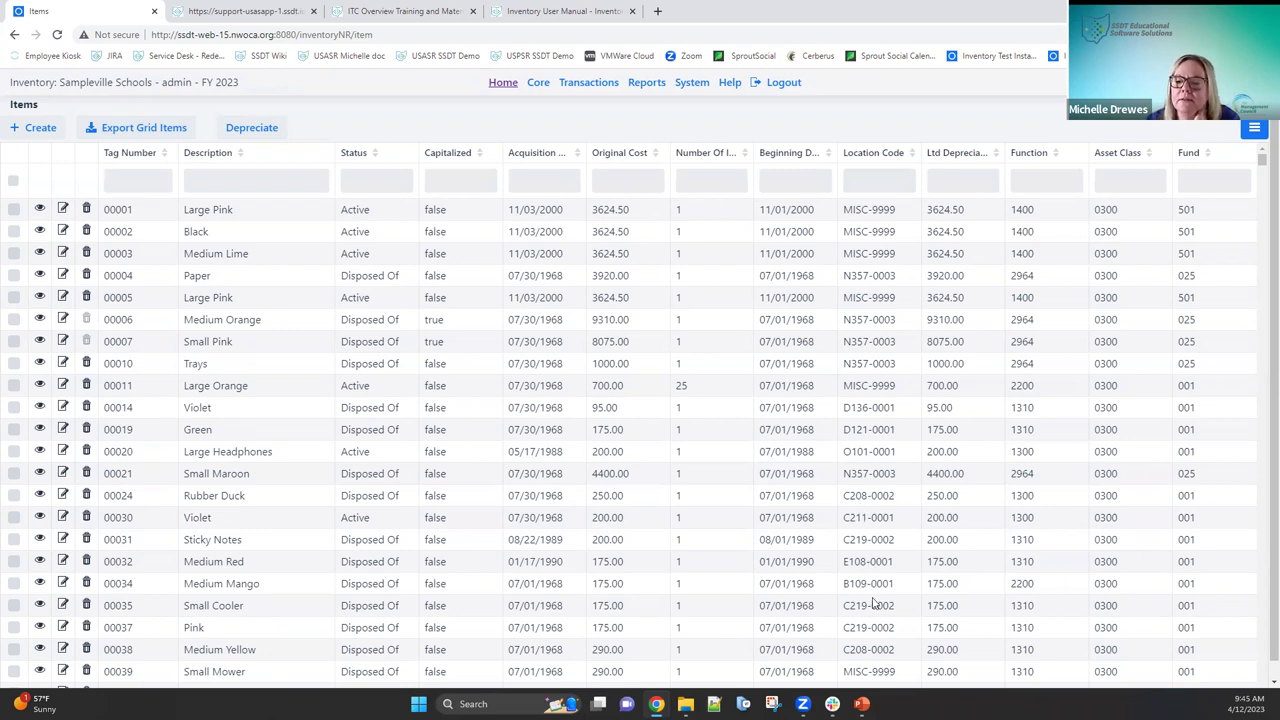
Step: Filter Location Code by c219% instead of v32, then glance through the Core and Transactions menus
{"action": "left_click", "coordinate": [862, 186]}
{"action": "type", "text": "v32"}
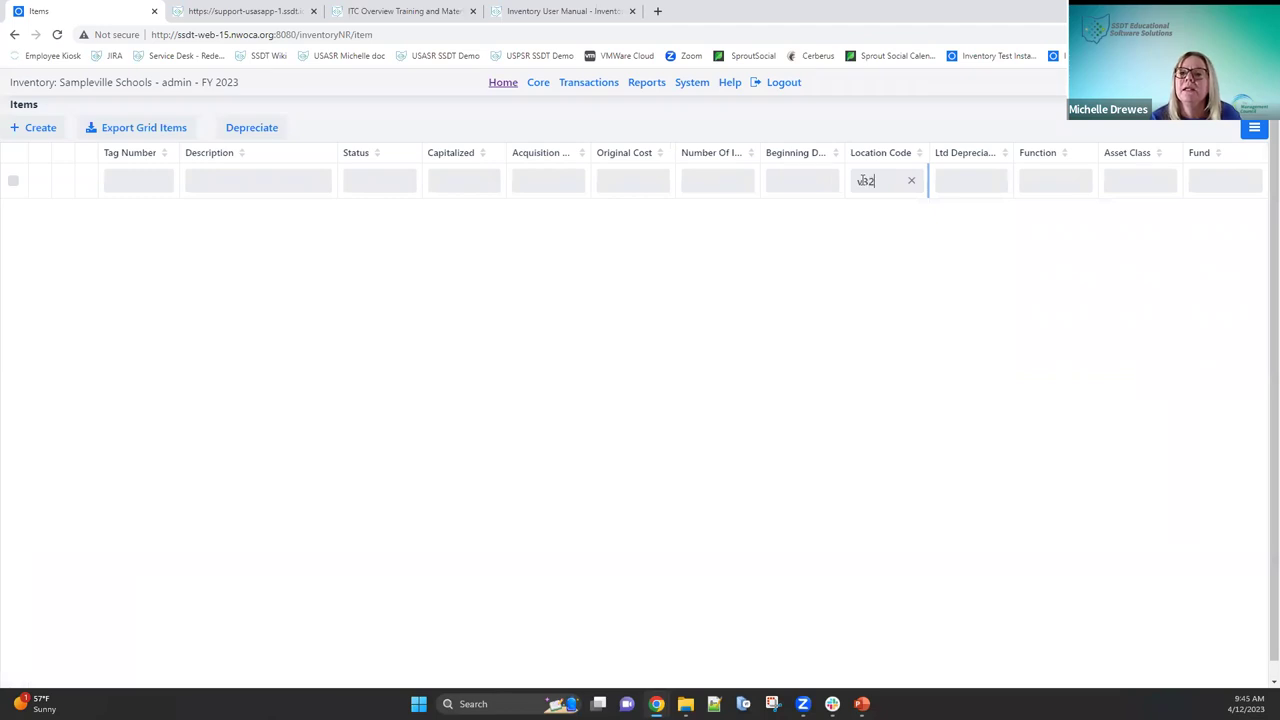
{"action": "key", "text": "BackSpace"}
{"action": "key", "text": "BackSpace"}
{"action": "key", "text": "BackSpace"}
{"action": "type", "text": "c"}
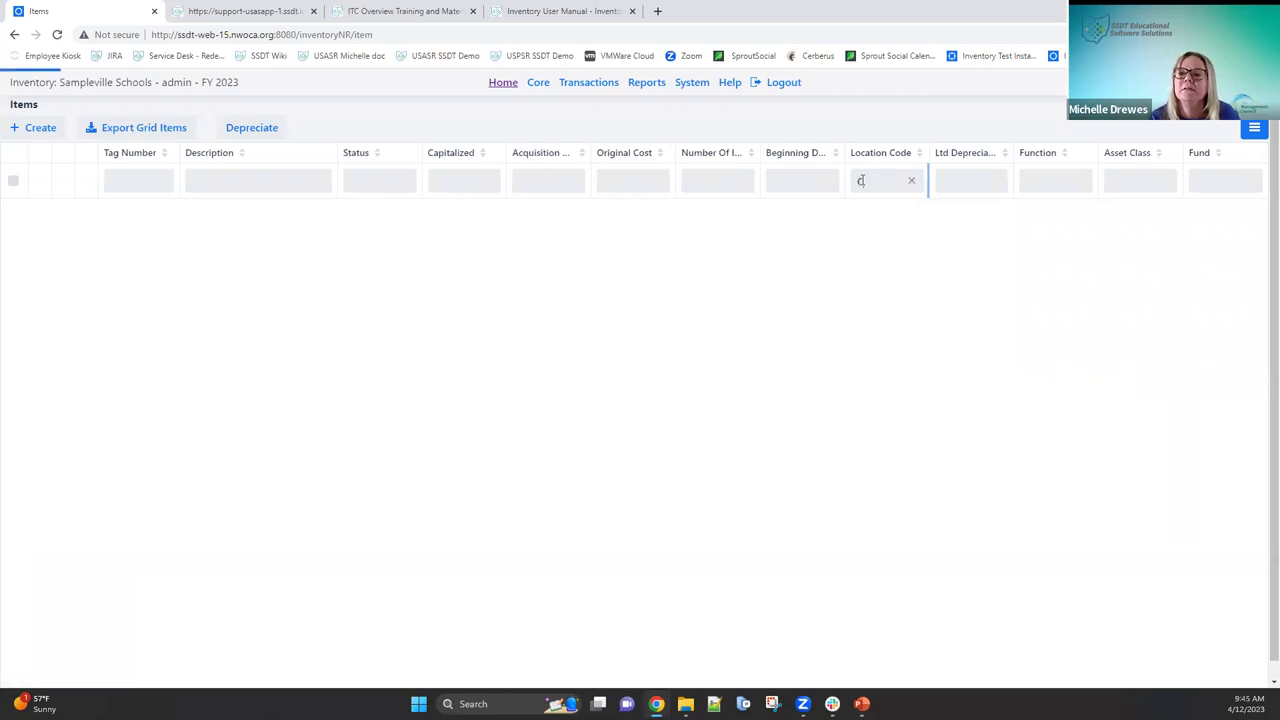
{"action": "type", "text": "219%"}
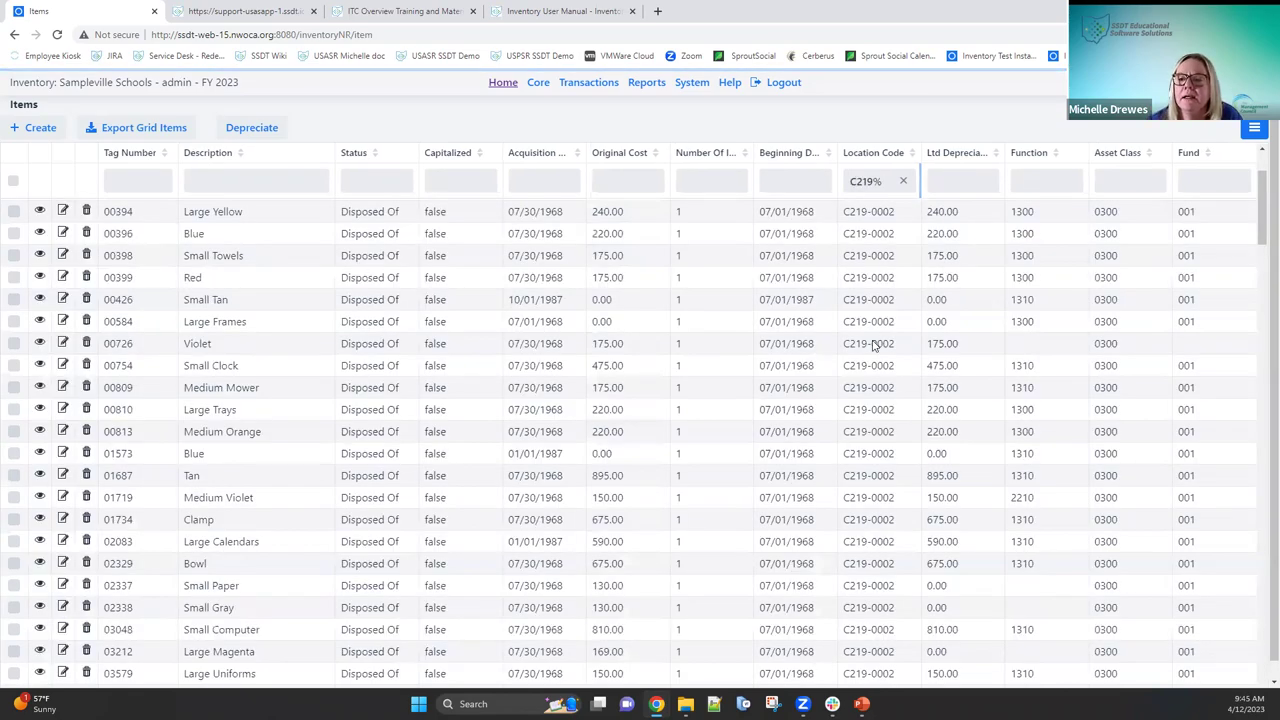
{"action": "scroll", "coordinate": [872, 344], "scroll_direction": "down", "scroll_amount": 15}
{"action": "scroll", "coordinate": [872, 344], "scroll_direction": "down", "scroll_amount": 15}
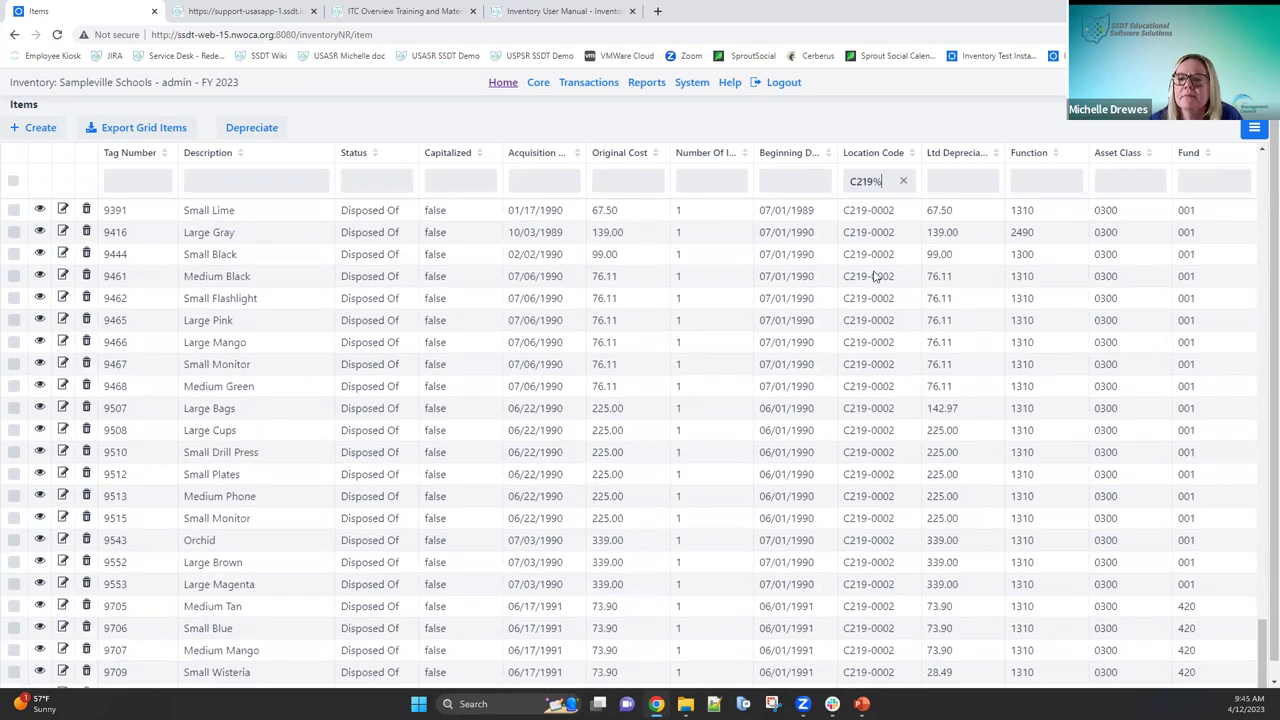
{"action": "left_click", "coordinate": [887, 180]}
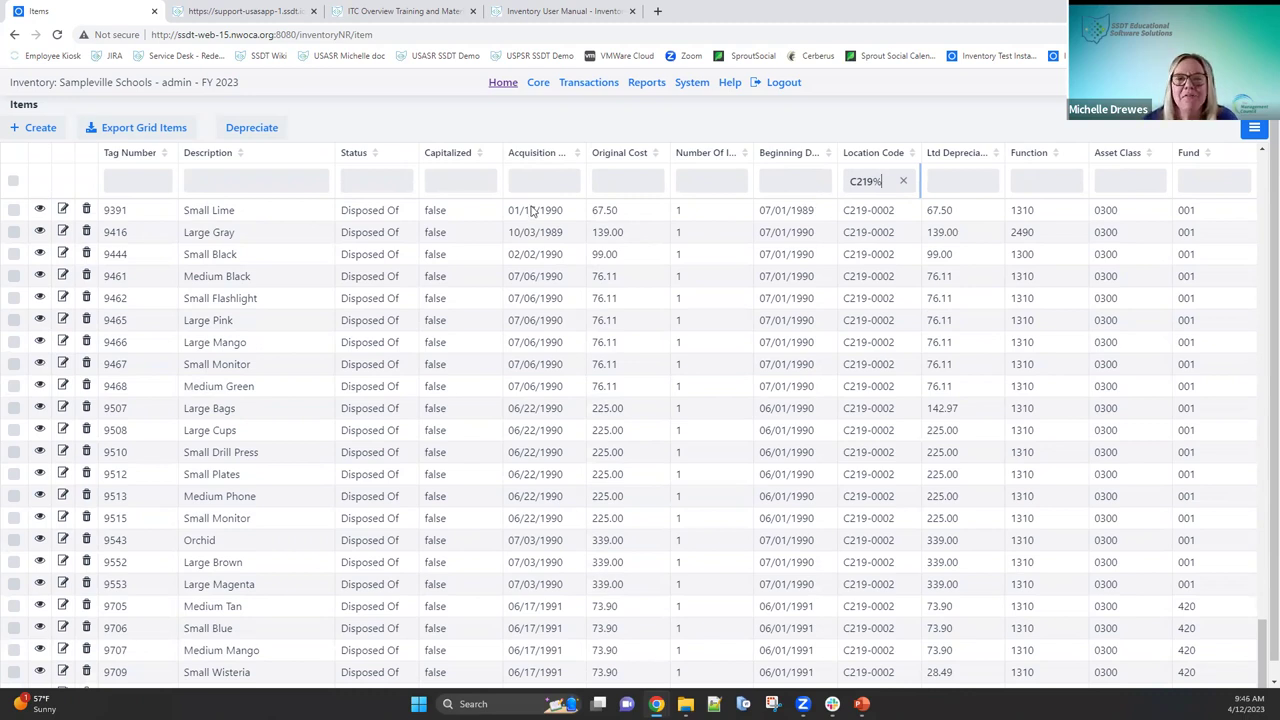
{"action": "left_click", "coordinate": [544, 84]}
{"action": "left_click", "coordinate": [589, 82]}
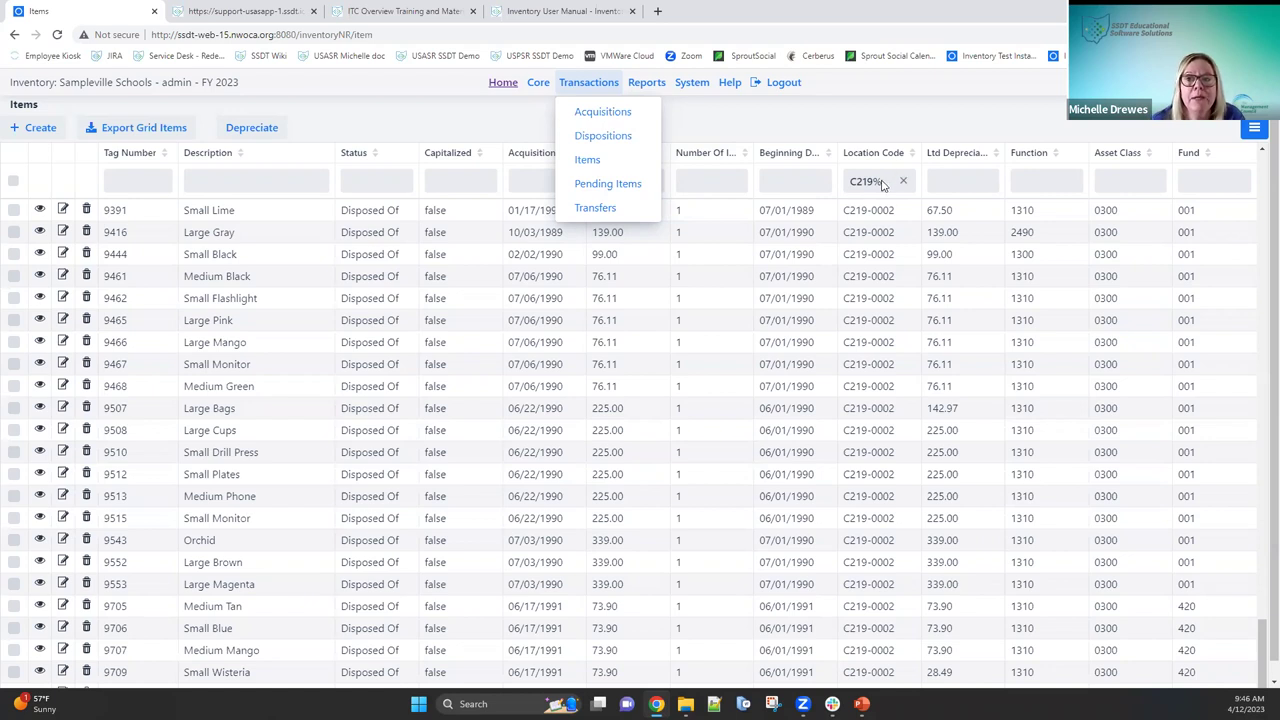
Step: Try appending 0002 to the C219% Location Code pattern, revert it, then clear the filter
{"action": "left_click", "coordinate": [883, 181]}
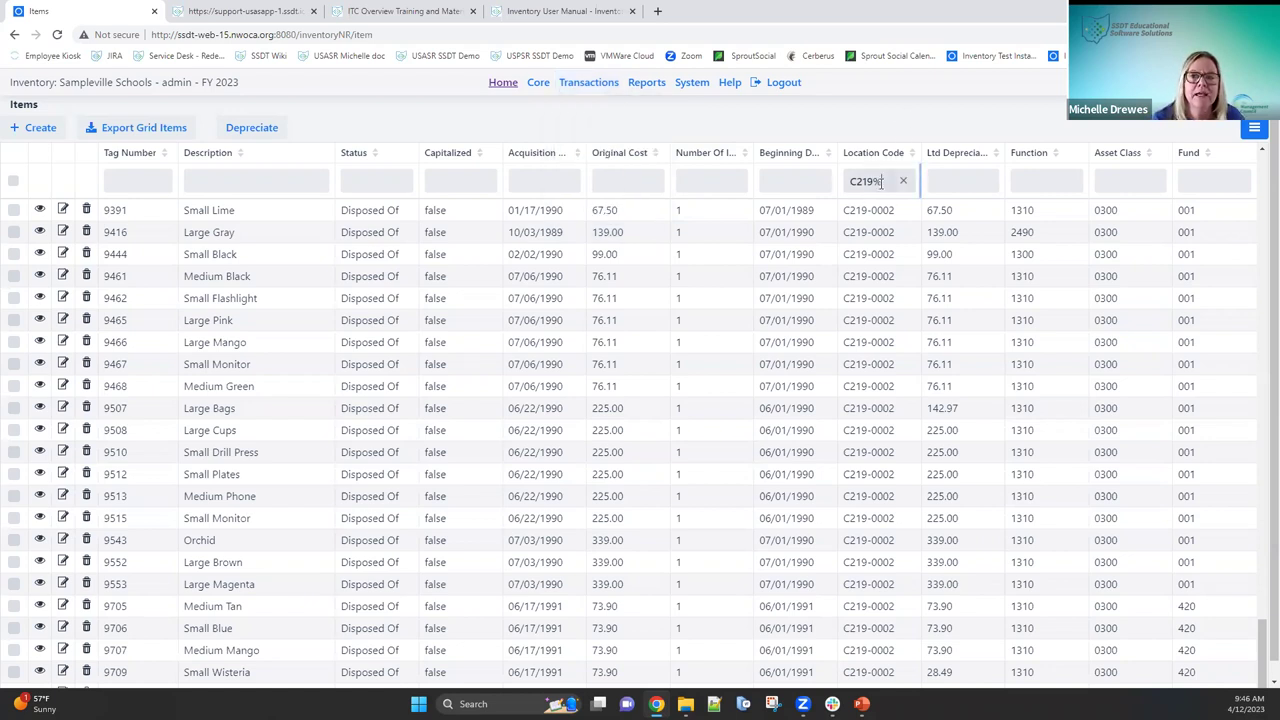
{"action": "type", "text": "0002"}
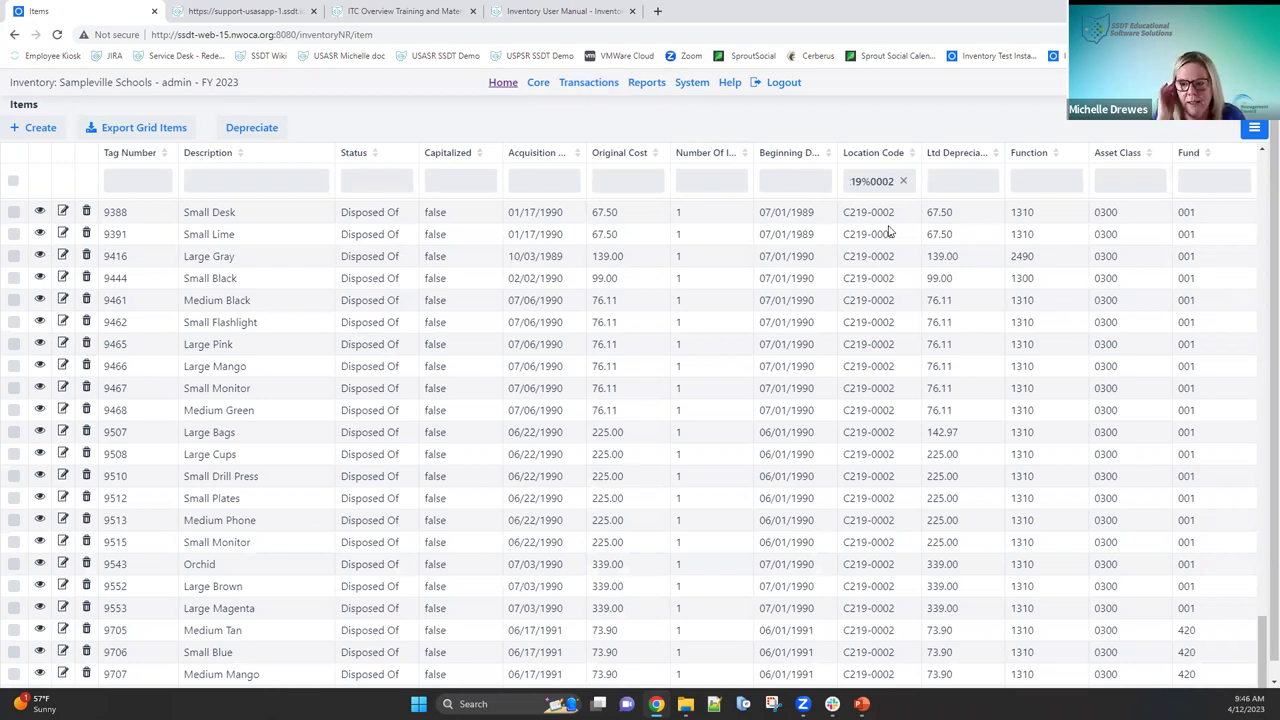
{"action": "left_click", "coordinate": [897, 184]}
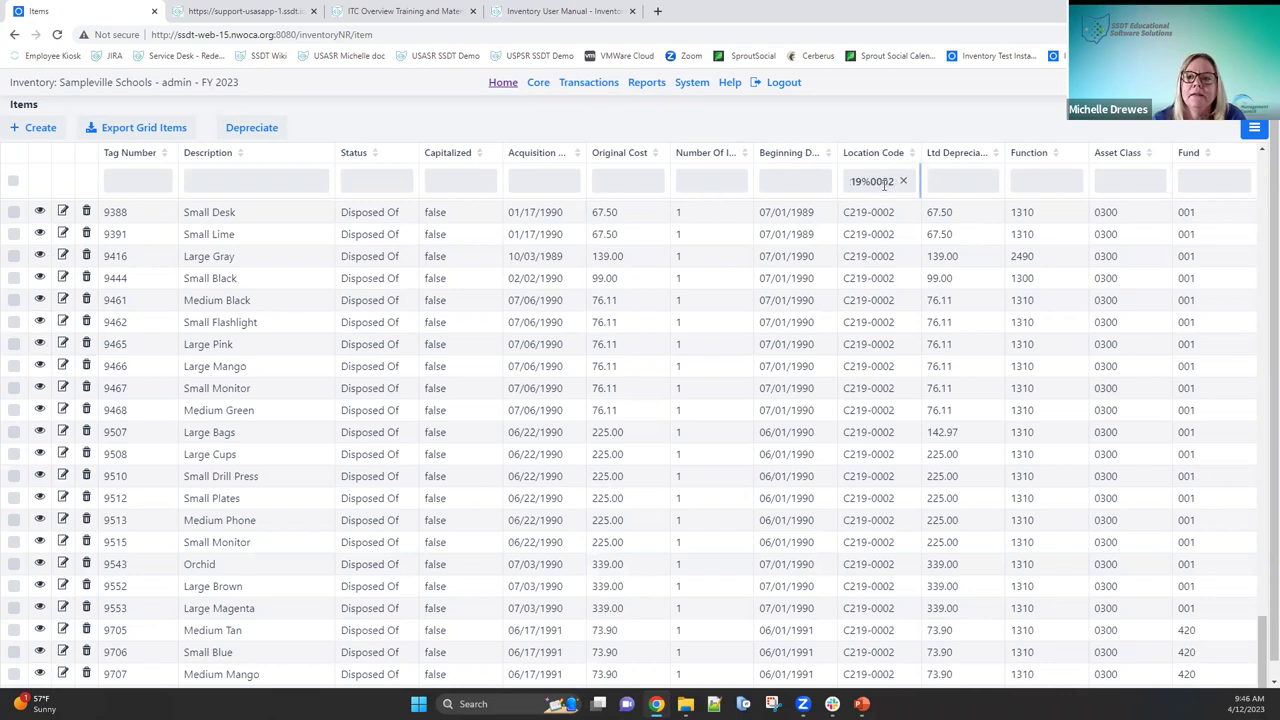
{"action": "key", "text": "BackSpace"}
{"action": "key", "text": "BackSpace"}
{"action": "key", "text": "BackSpace"}
{"action": "key", "text": "BackSpace"}
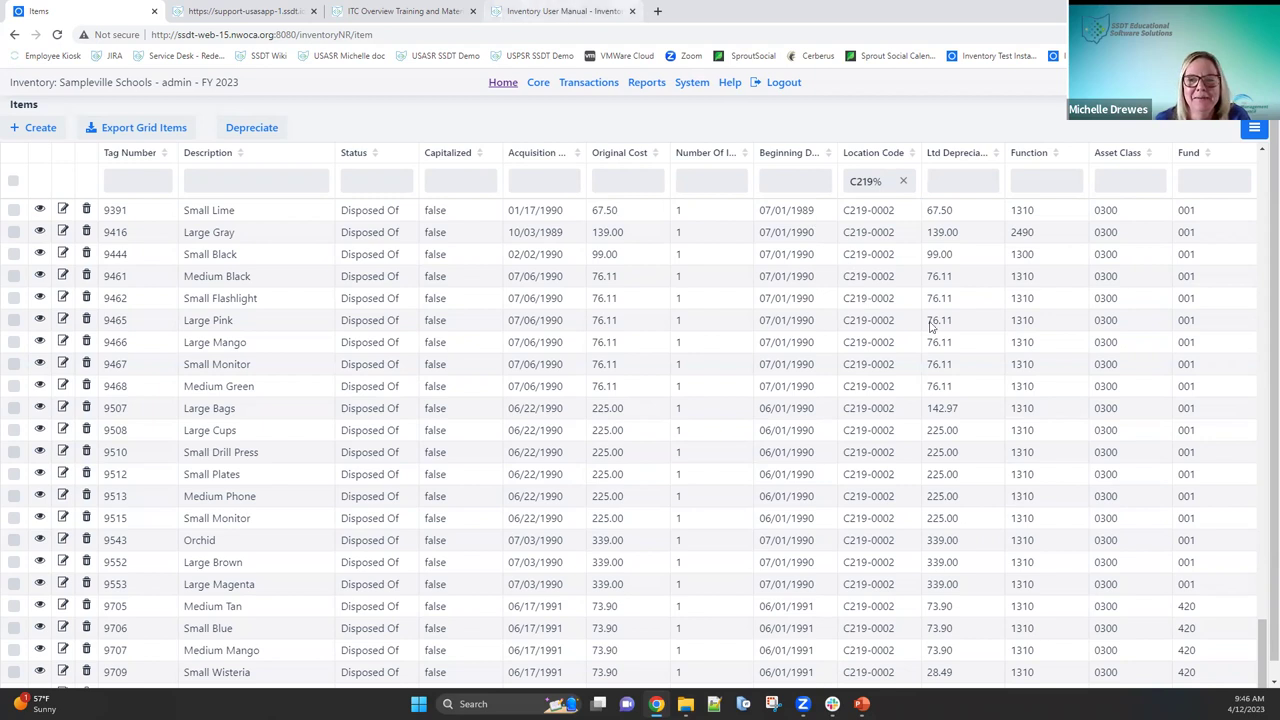
{"action": "left_click", "coordinate": [692, 82]}
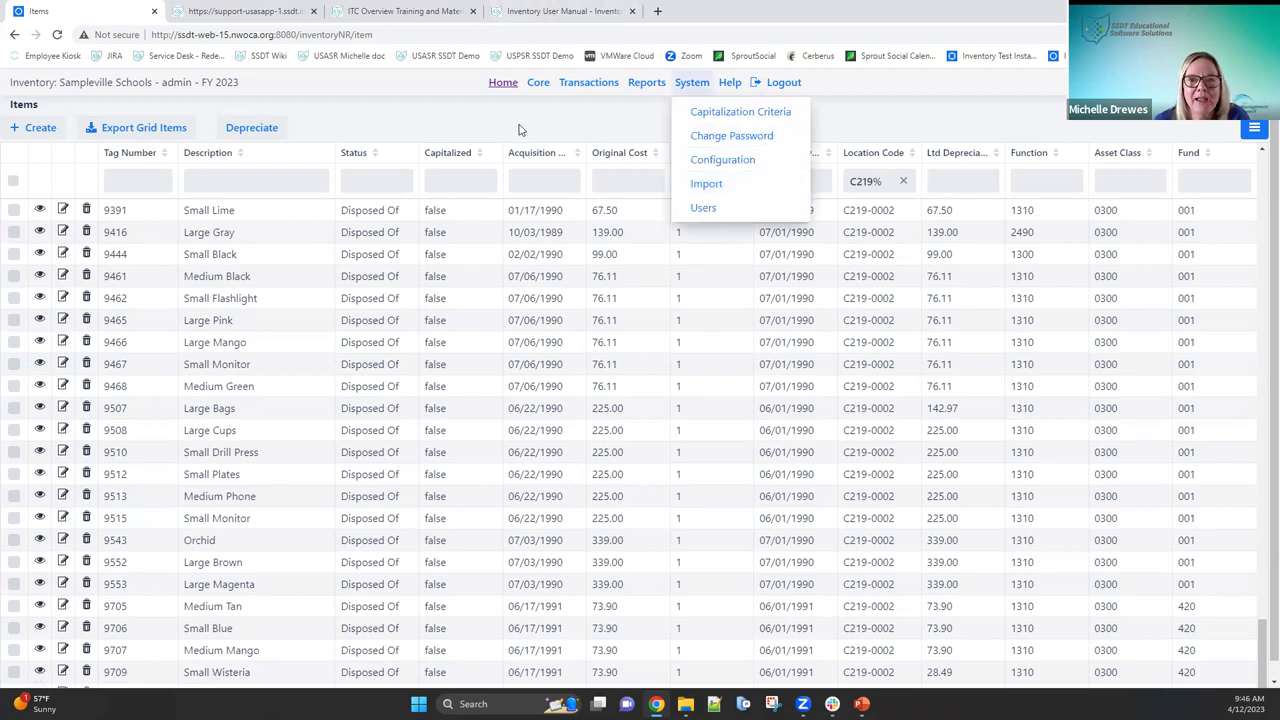
{"action": "left_click", "coordinate": [877, 117]}
{"action": "left_click", "coordinate": [902, 180]}
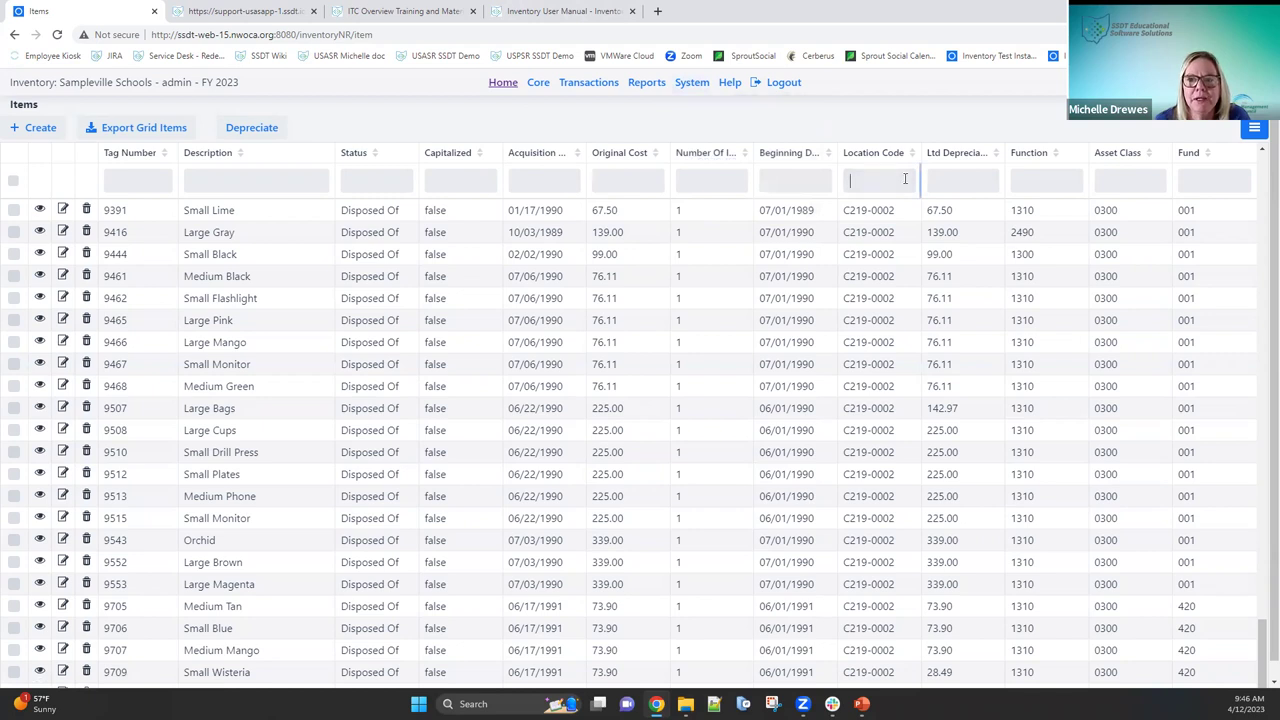
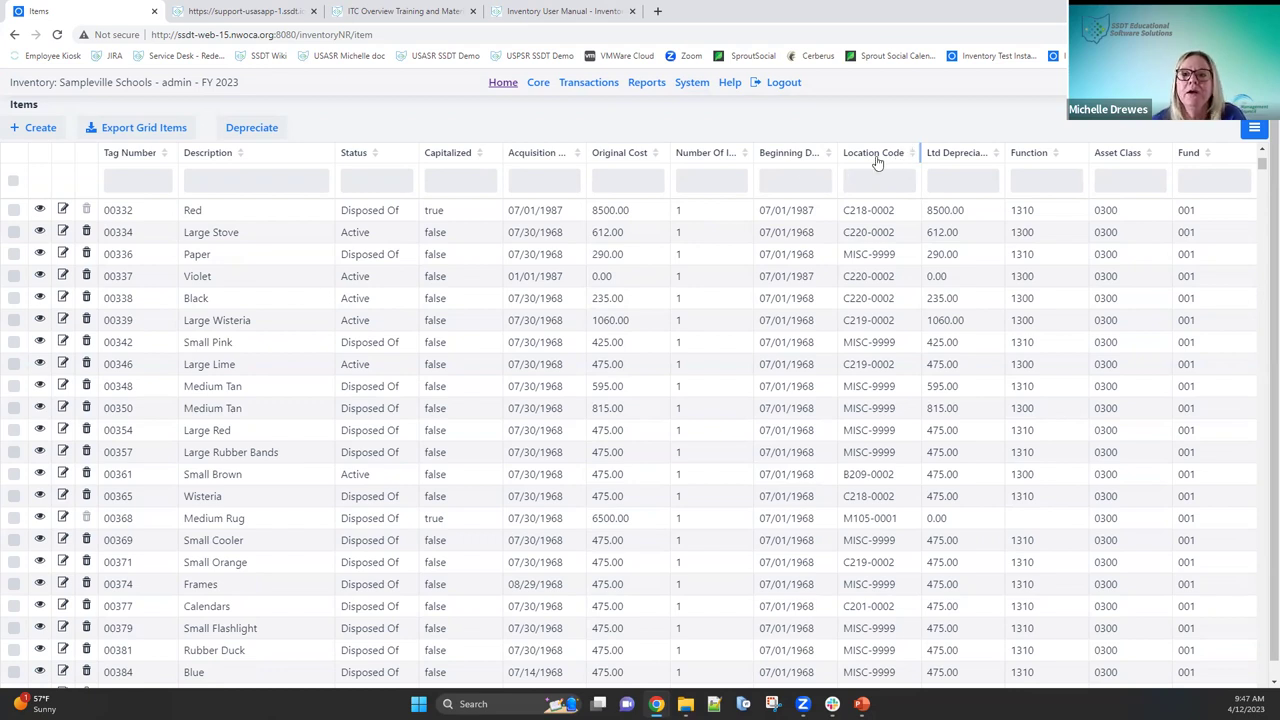
Step: Filter the Acquisition Date column to the range 7/1/22..7/31/22
{"action": "left_click", "coordinate": [560, 178]}
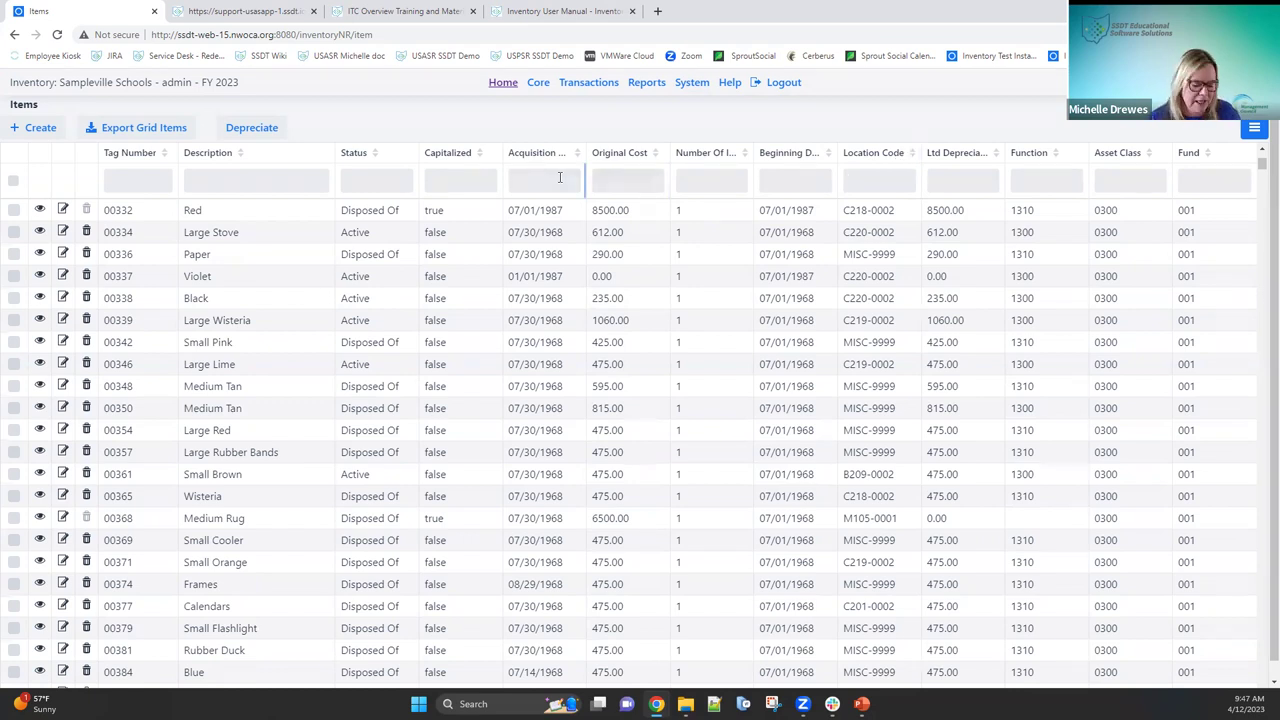
{"action": "type", "text": "7"}
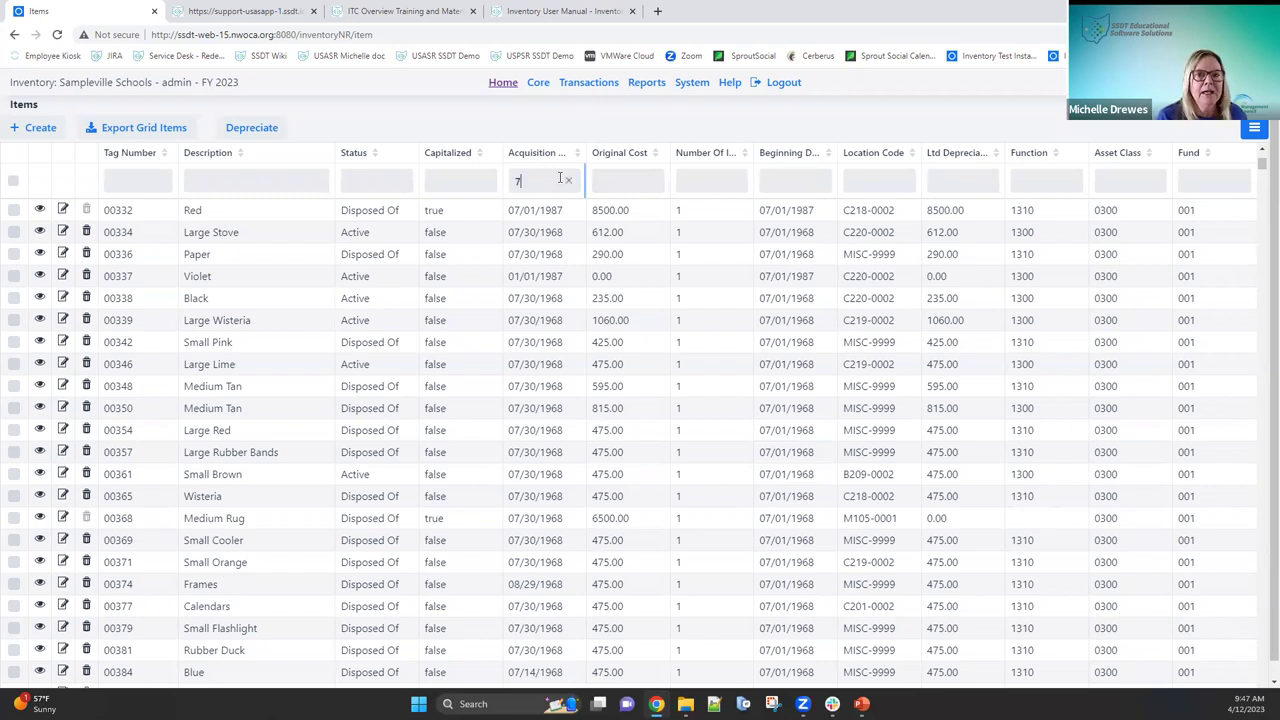
{"action": "type", "text": "/1/22..7"}
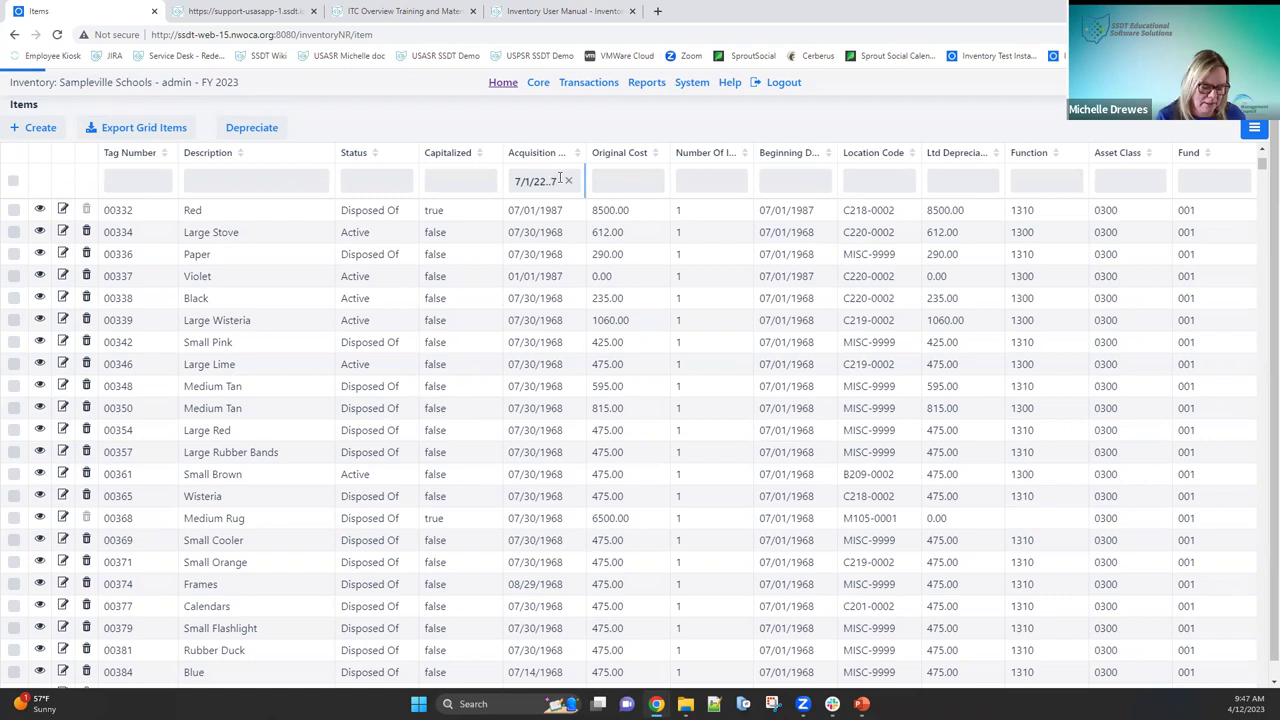
{"action": "type", "text": "/31/22"}
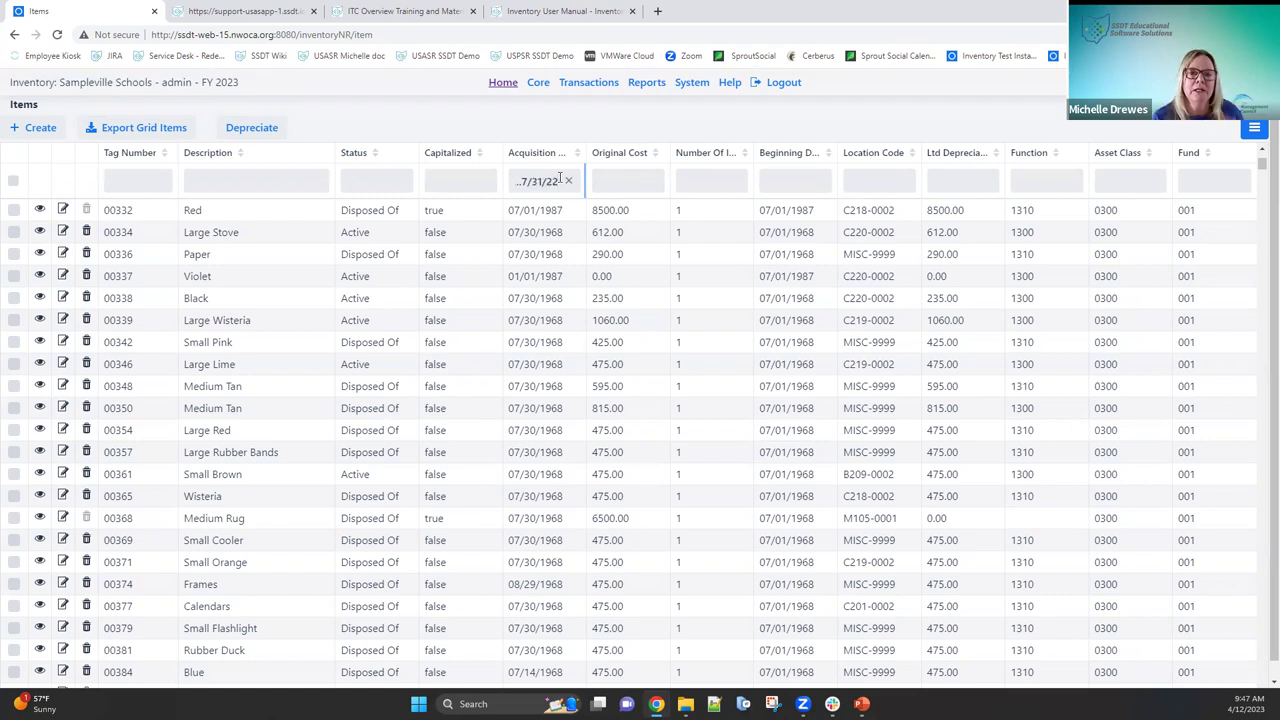
{"action": "key", "text": "Return"}
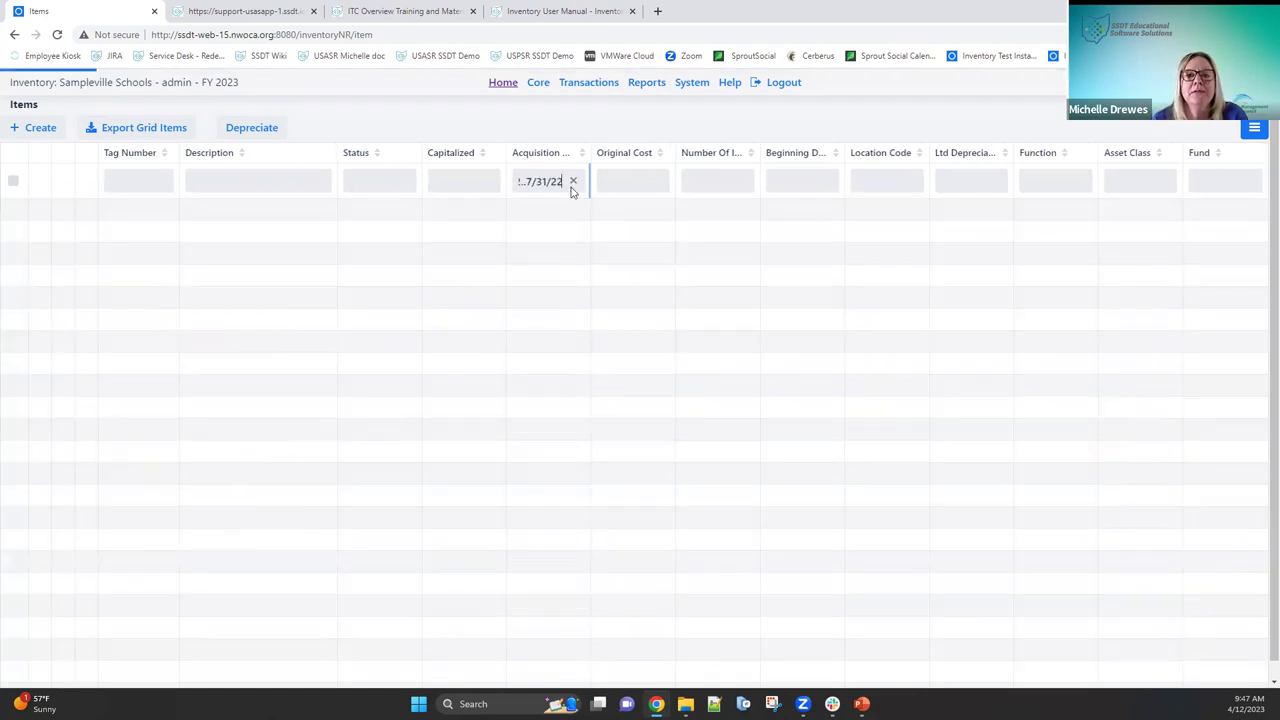
Step: Revisit the Acquisition Date filter and clear the July 2022 date range
{"action": "left_click", "coordinate": [546, 181]}
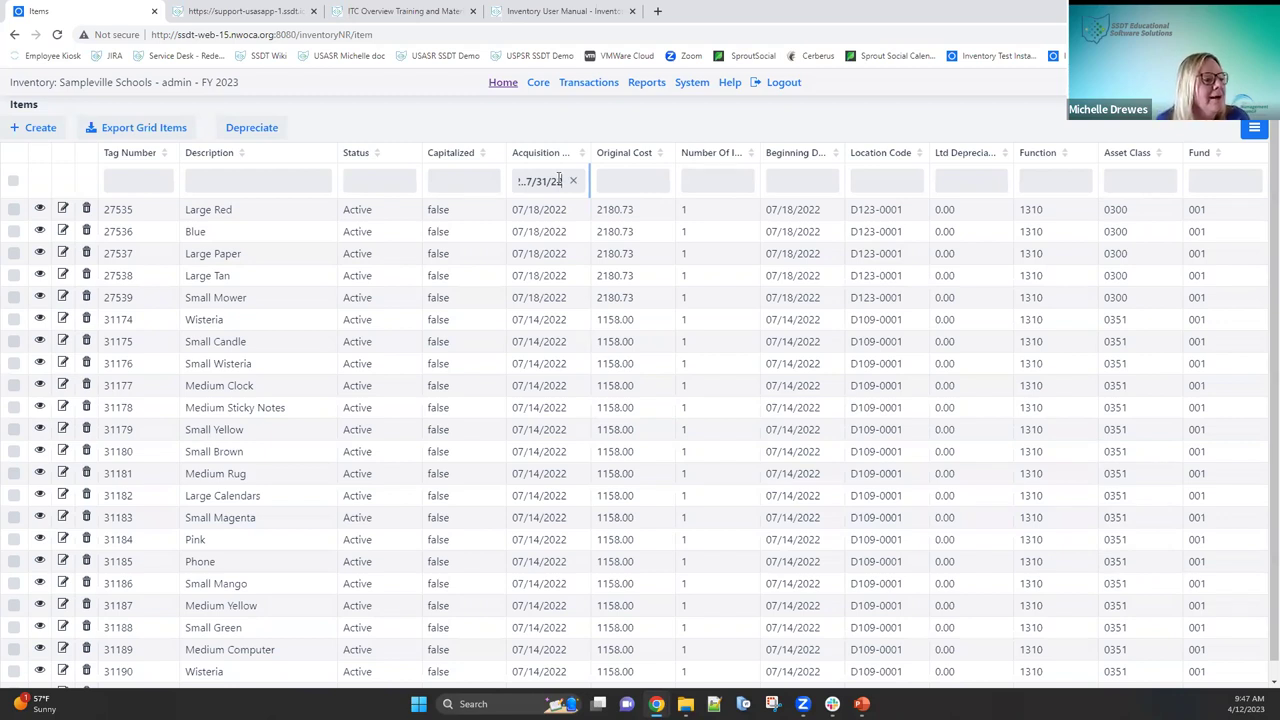
{"action": "left_click", "coordinate": [438, 126]}
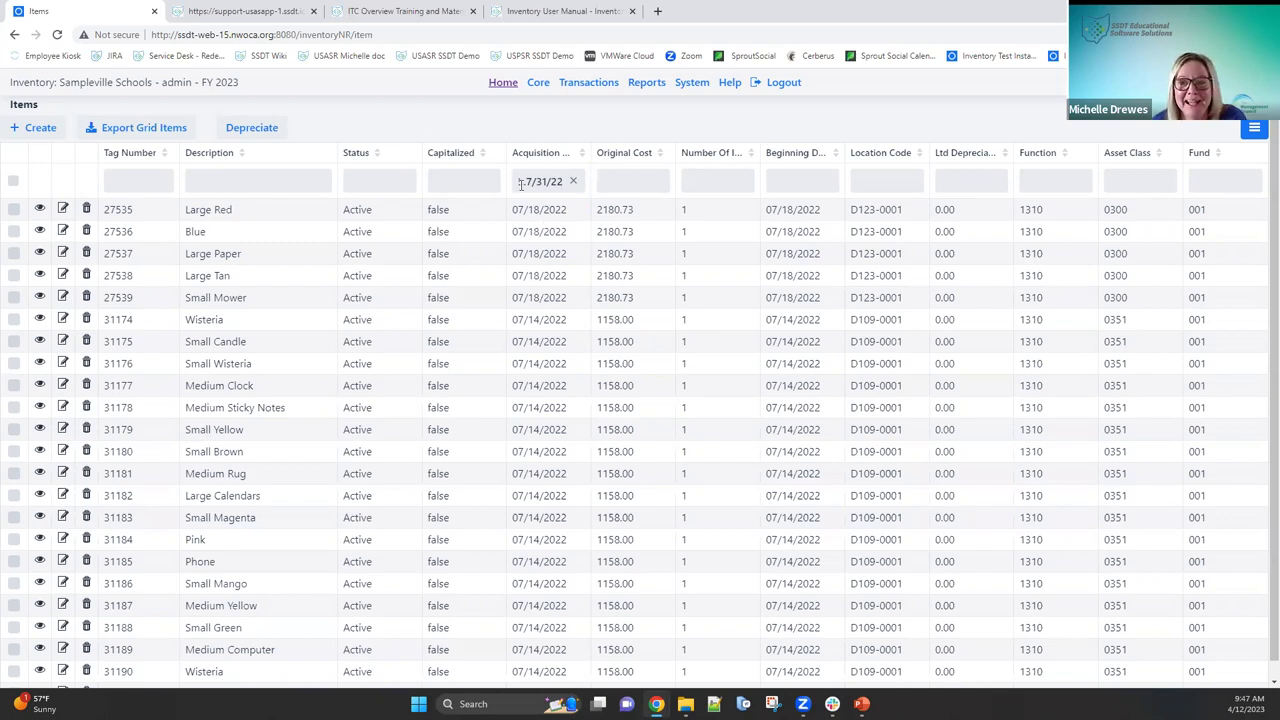
{"action": "left_click", "coordinate": [555, 183]}
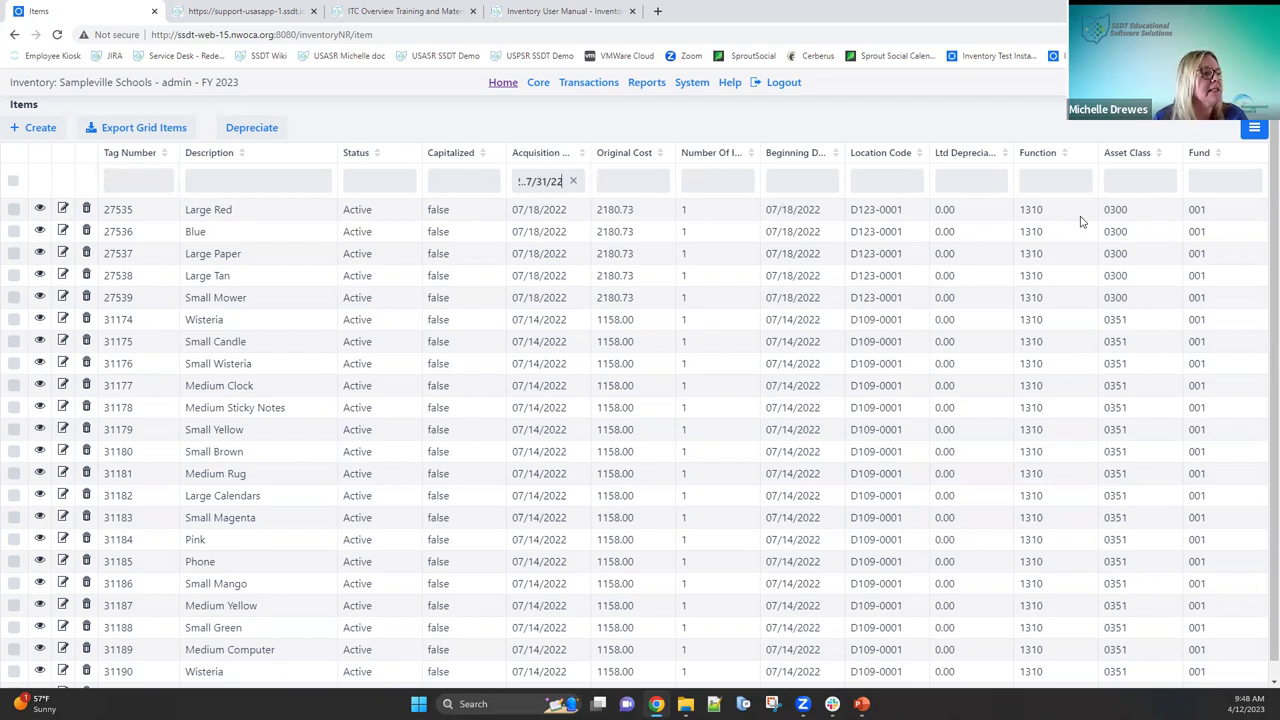
{"action": "left_click", "coordinate": [573, 181]}
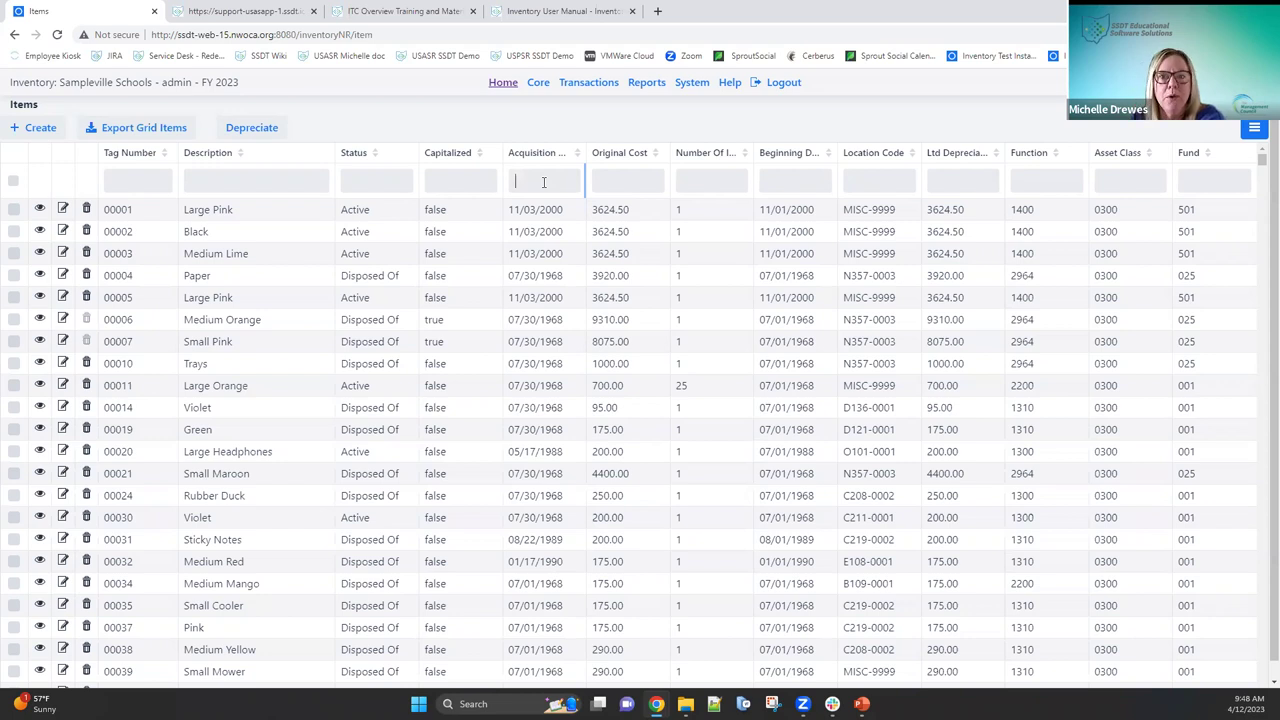
Step: Move to the Original Cost filter box beside the cleared acquisition date filter
{"action": "left_click", "coordinate": [621, 178]}
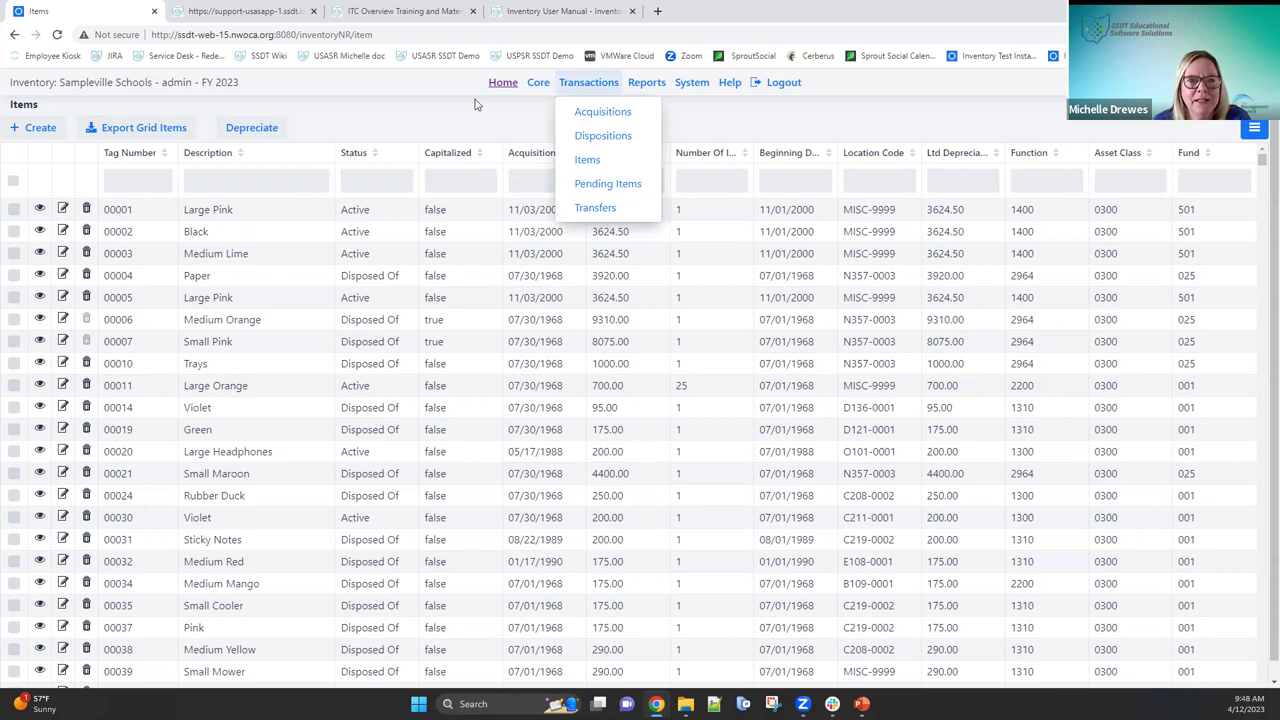
Step: Browse the Core and Transactions menus, then close them to leave the full Items list
{"action": "left_click", "coordinate": [138, 184]}
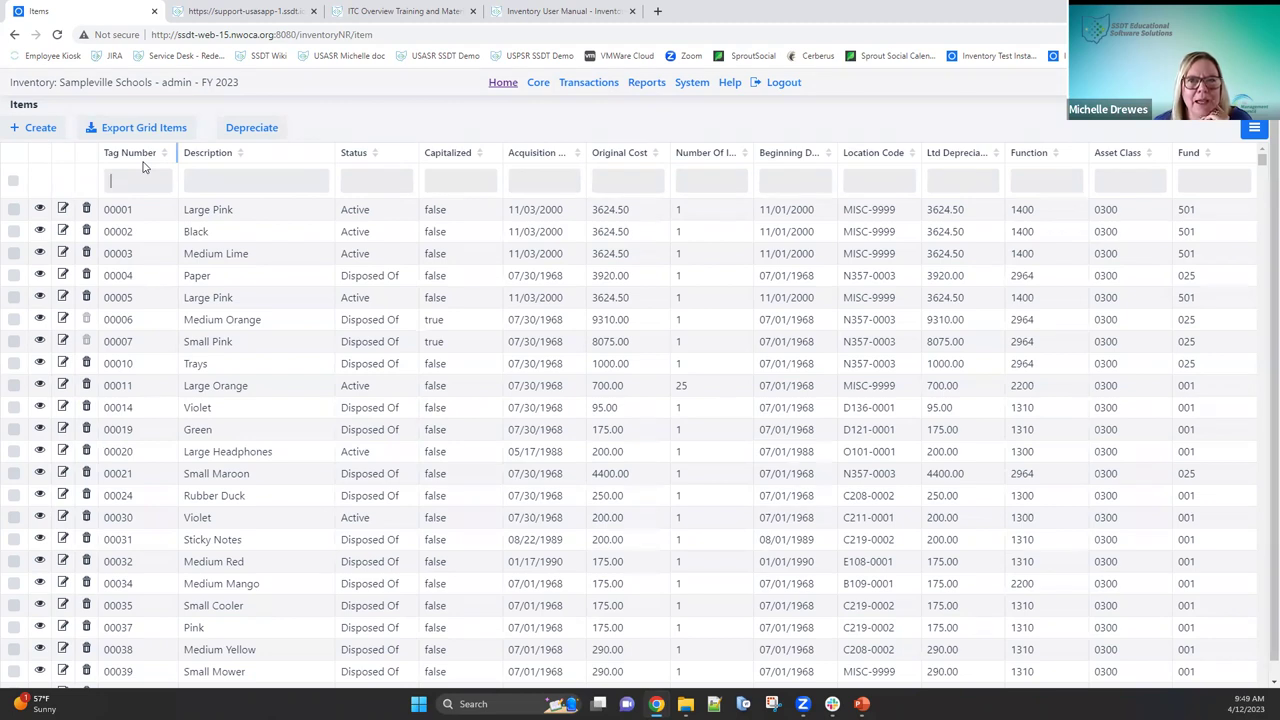
{"action": "left_click", "coordinate": [540, 82]}
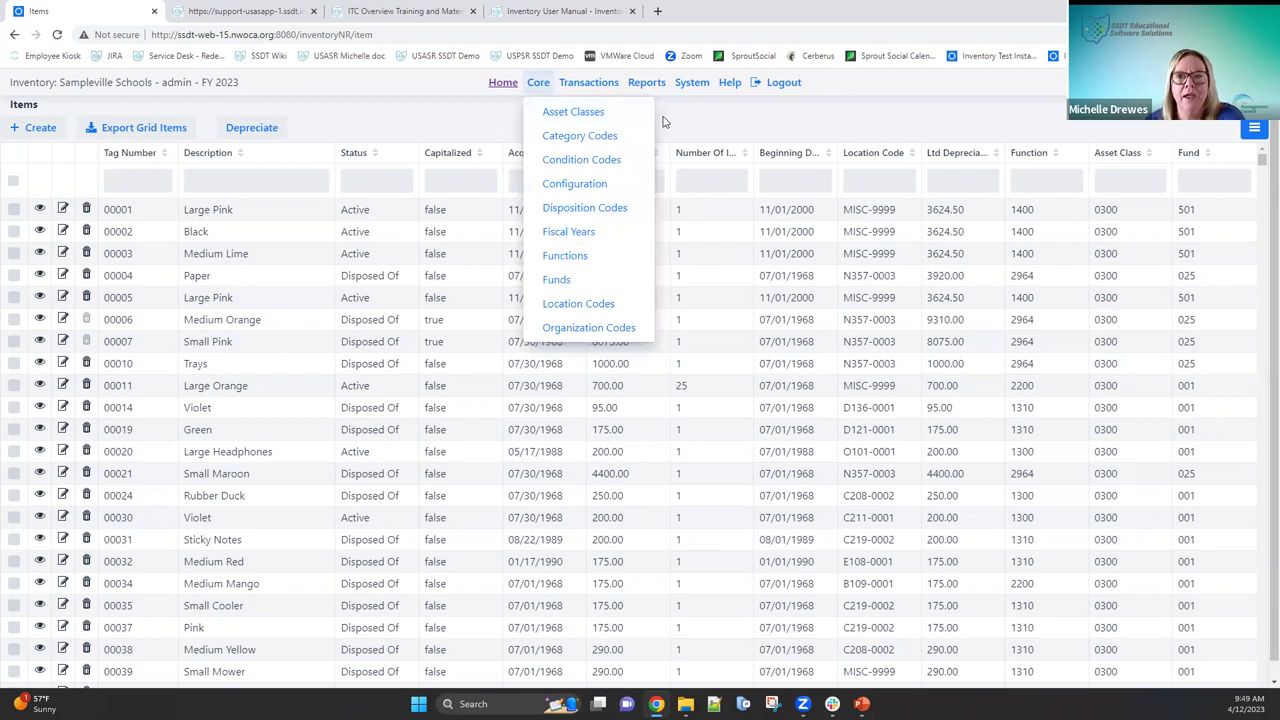
{"action": "left_click", "coordinate": [573, 84]}
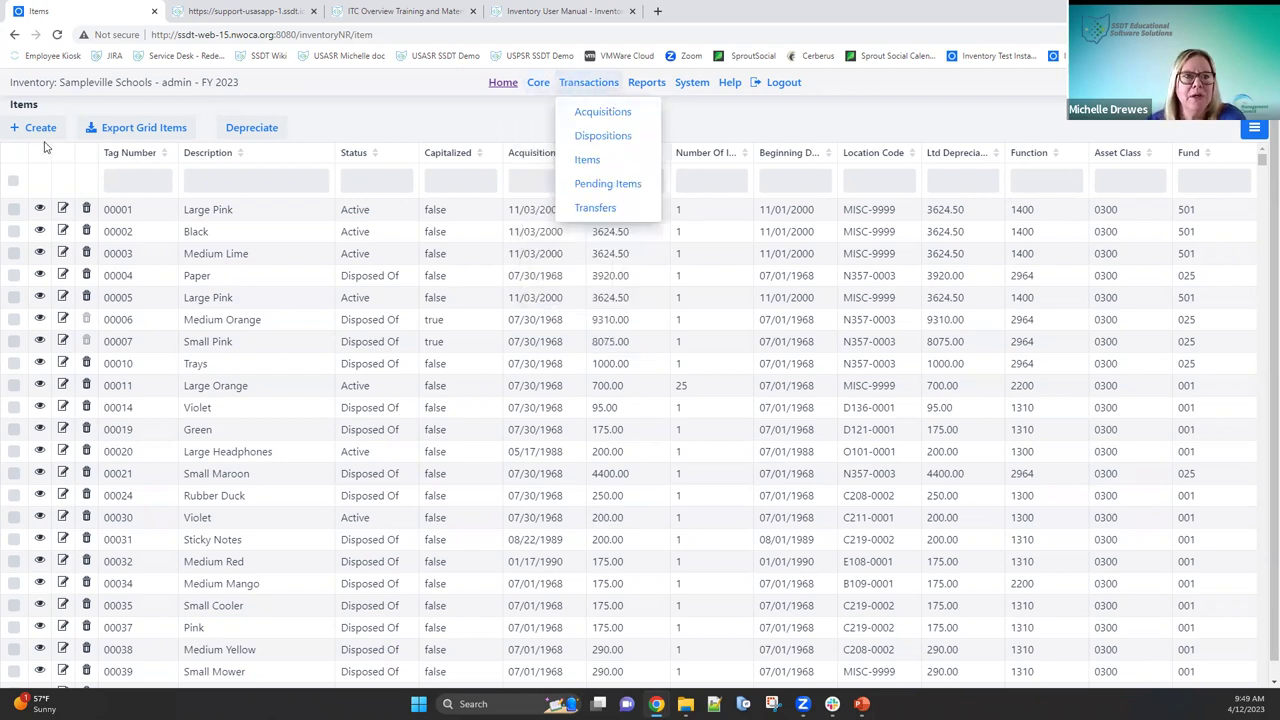
{"action": "left_click", "coordinate": [538, 82]}
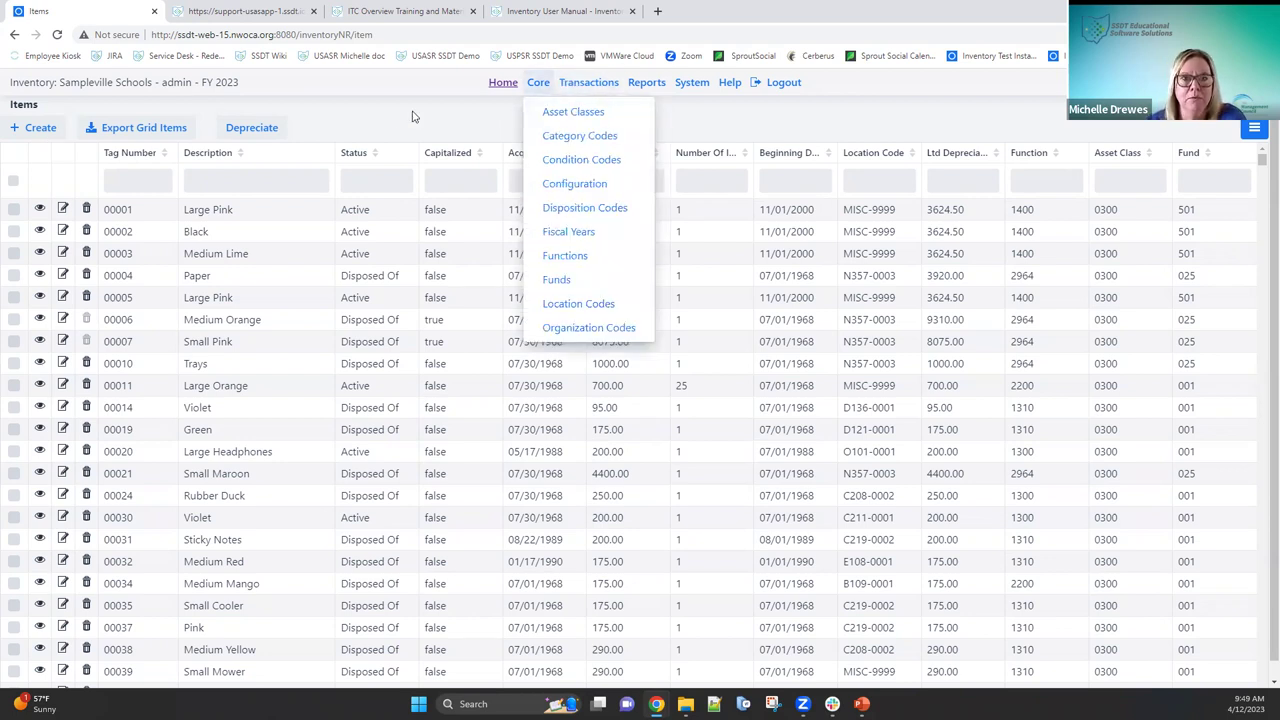
{"action": "left_click", "coordinate": [420, 117]}
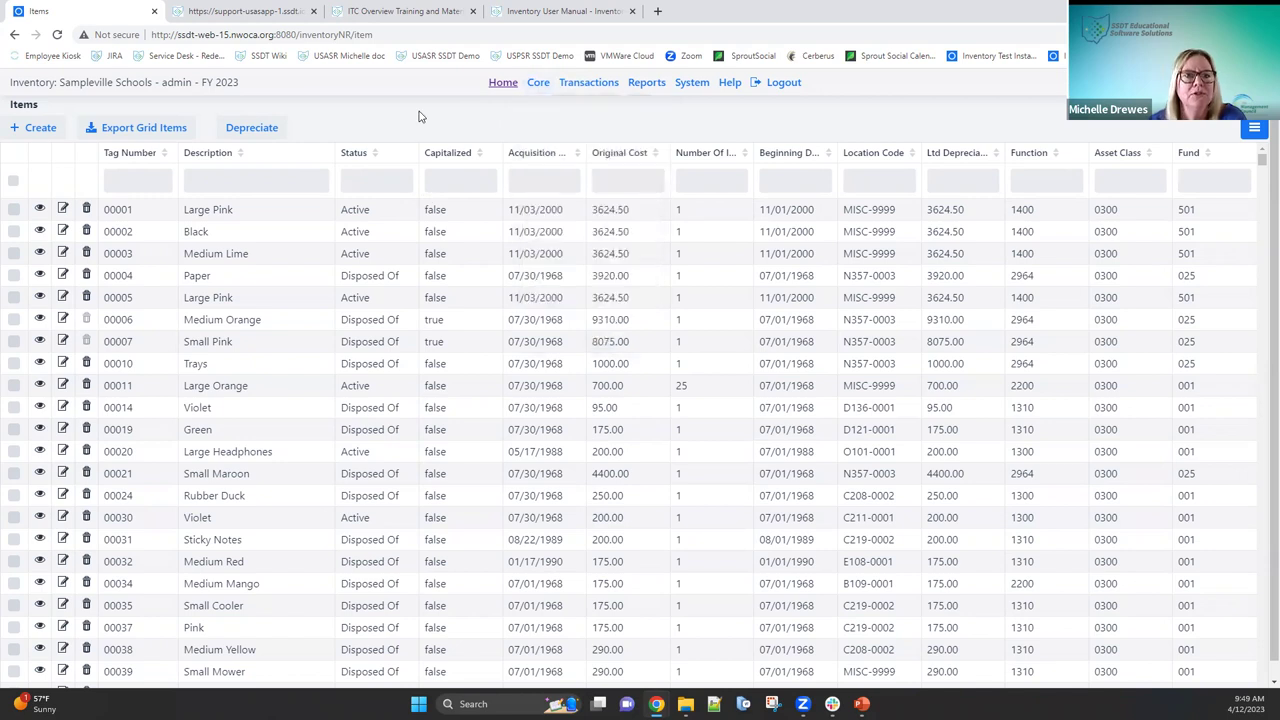
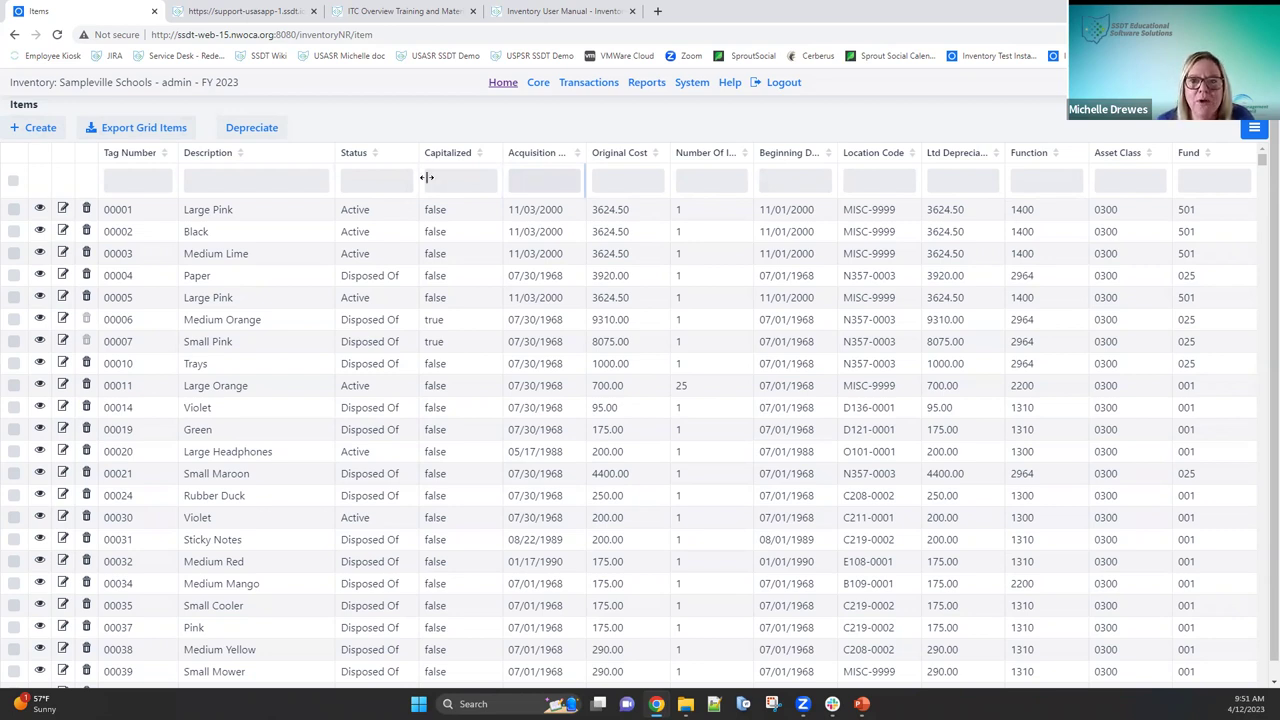
{"action": "left_click", "coordinate": [146, 130]}
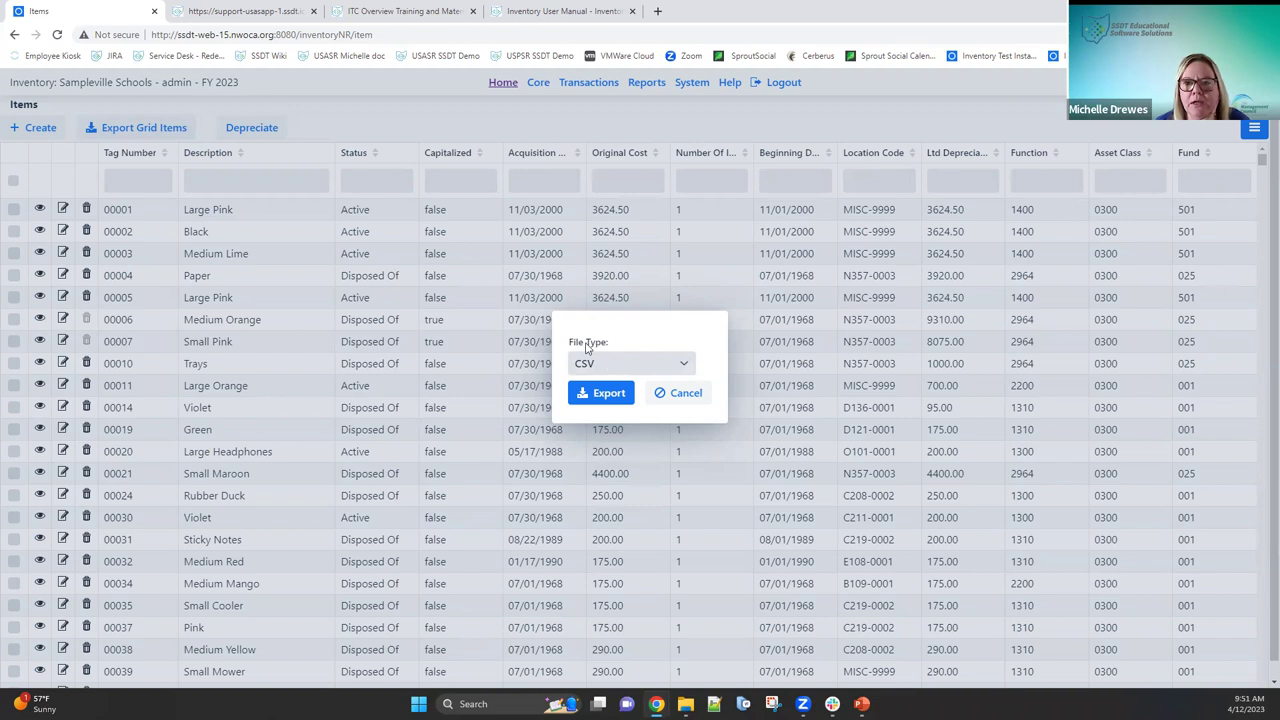
{"action": "left_click", "coordinate": [683, 367]}
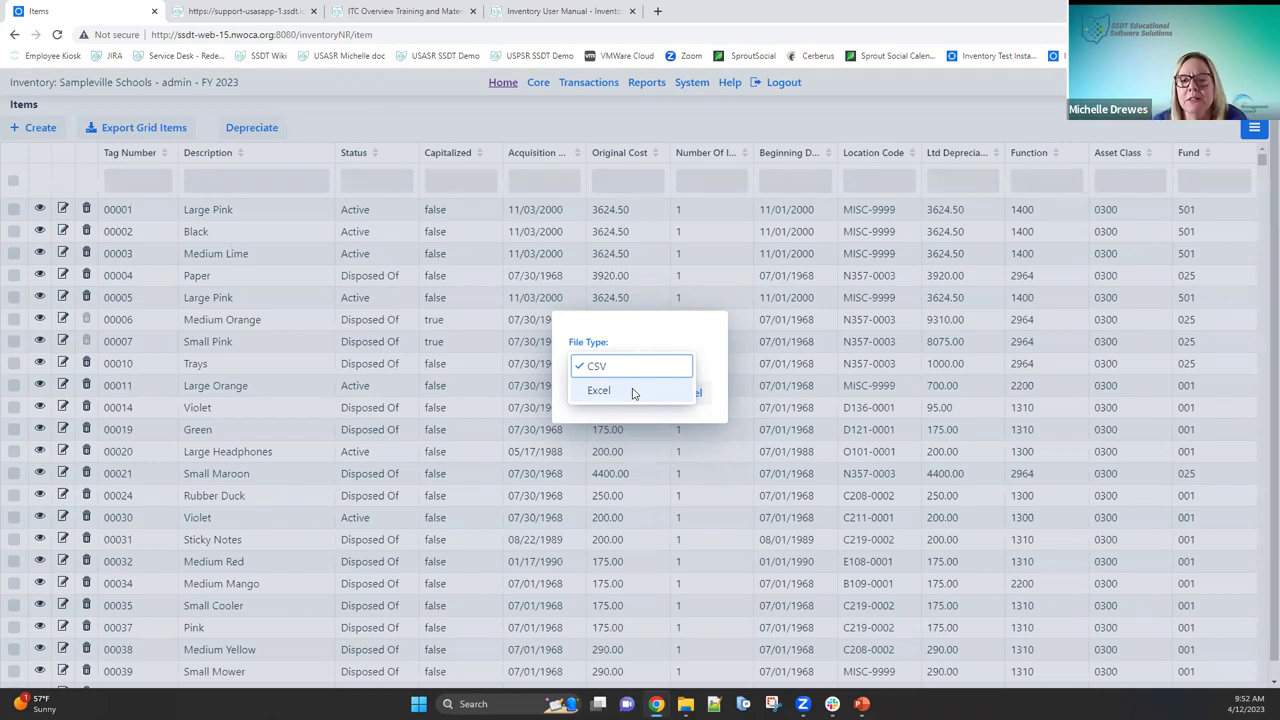
{"action": "left_click", "coordinate": [705, 327]}
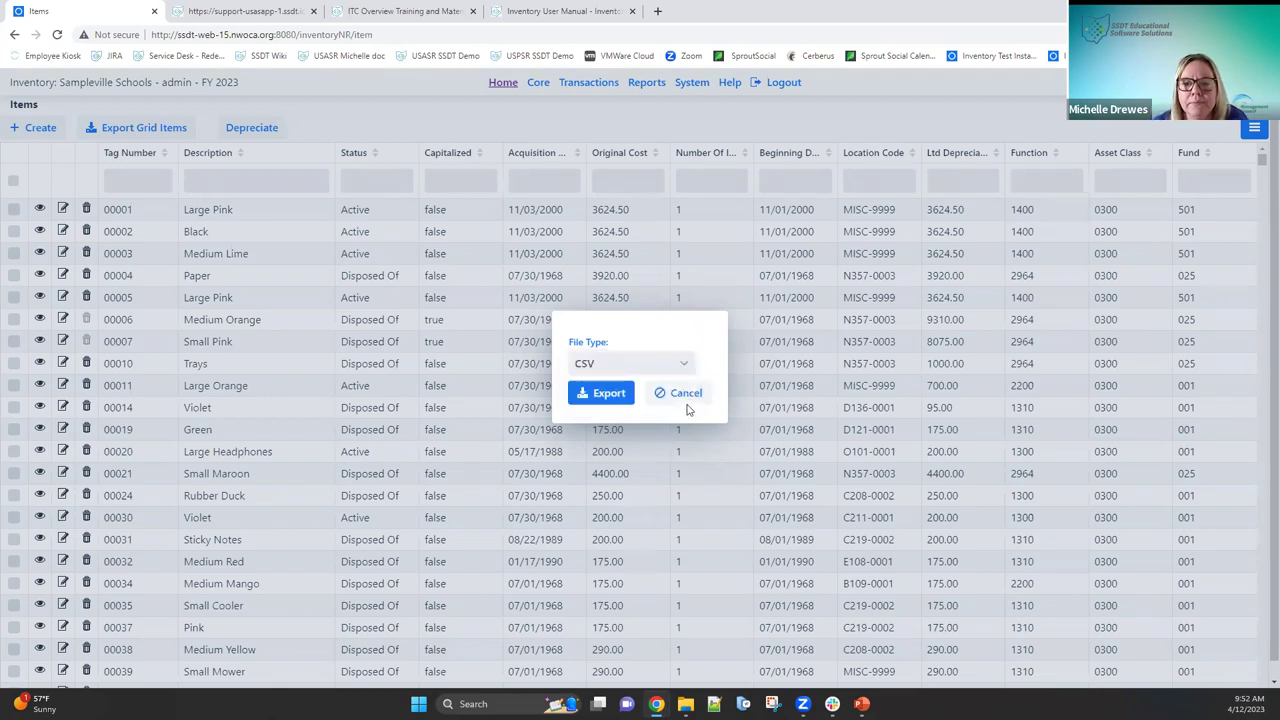
{"action": "left_click", "coordinate": [686, 396]}
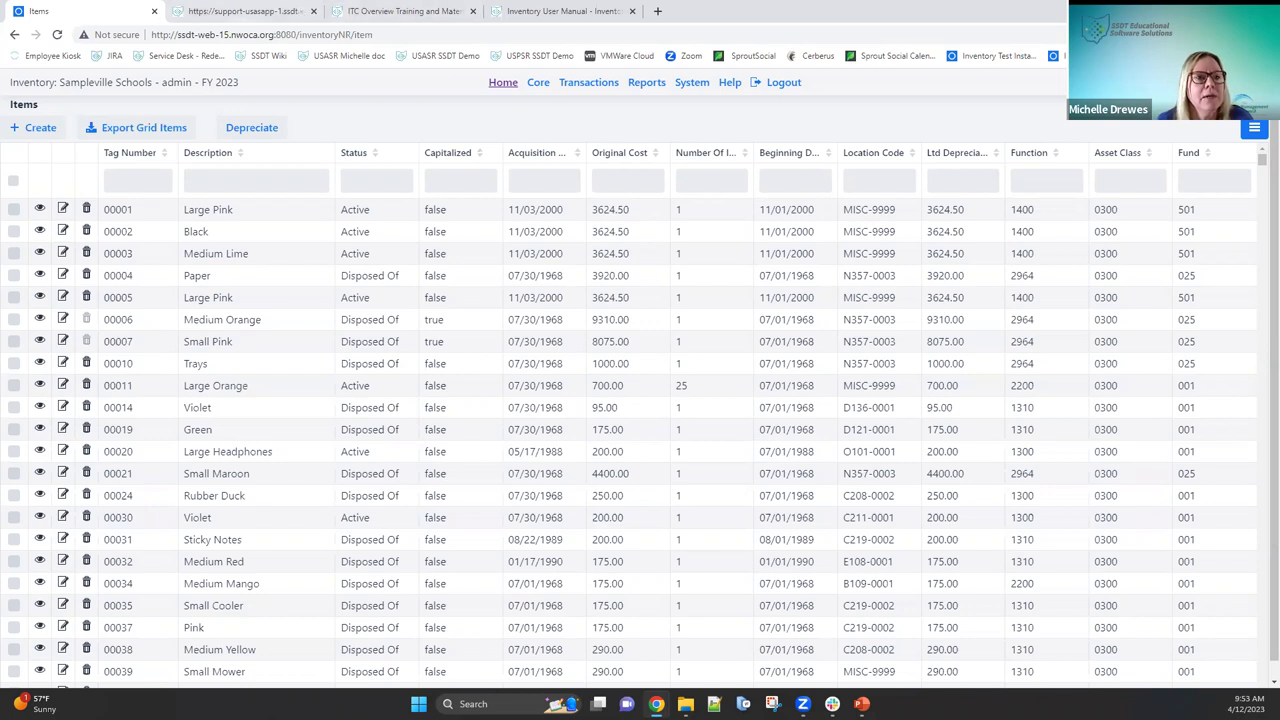
Step: Start a new item from the THREE CORD pending PO item (vendor 10476, amount 1500.00)
{"action": "left_click", "coordinate": [40, 128]}
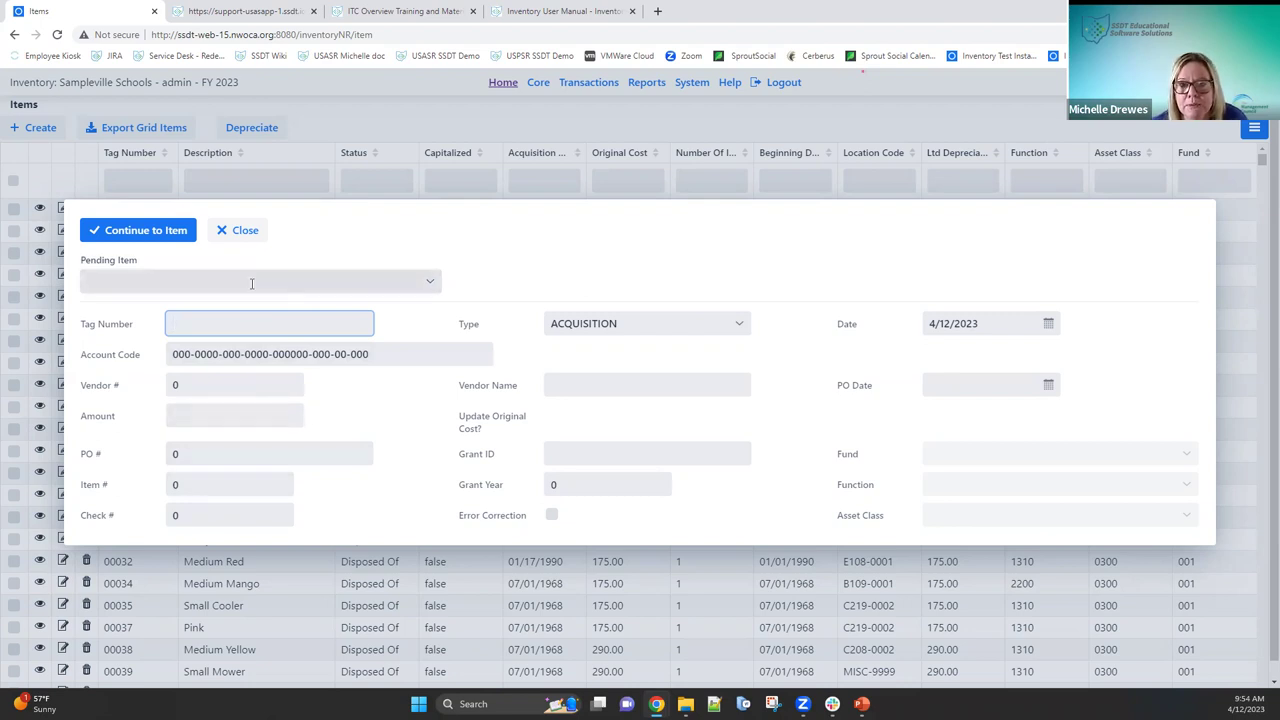
{"action": "left_click", "coordinate": [430, 283]}
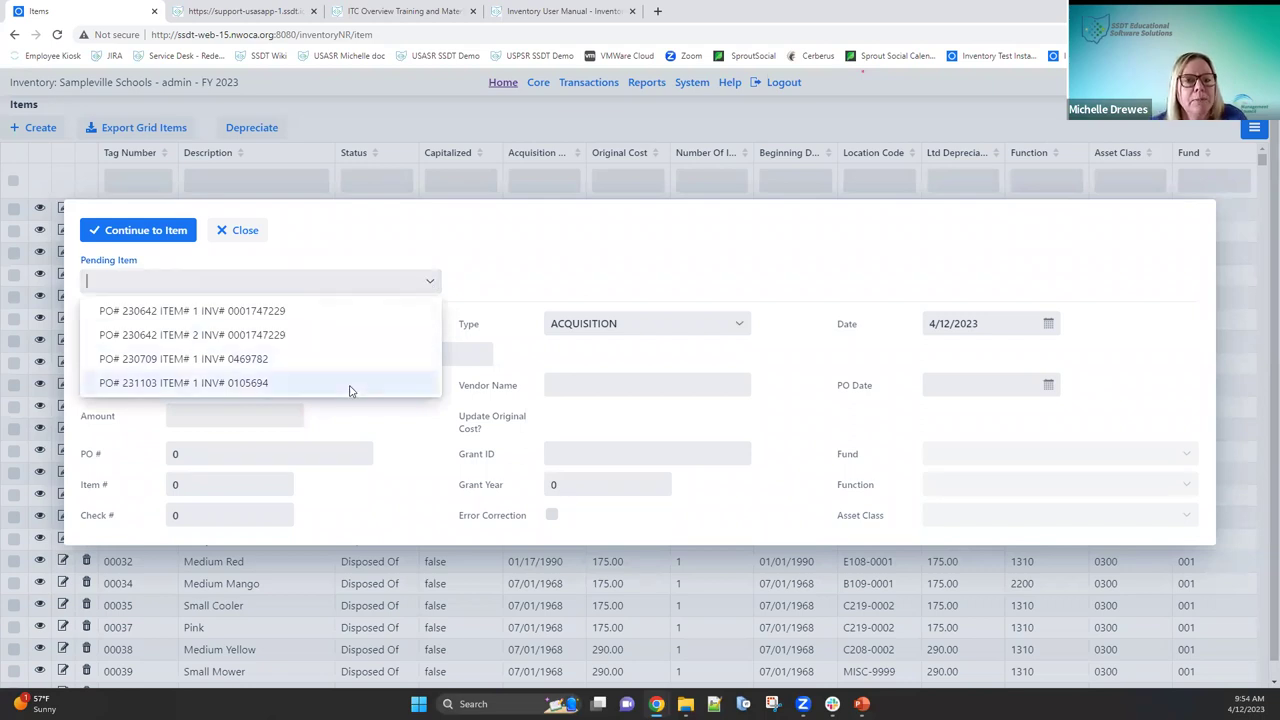
{"action": "left_click", "coordinate": [349, 388]}
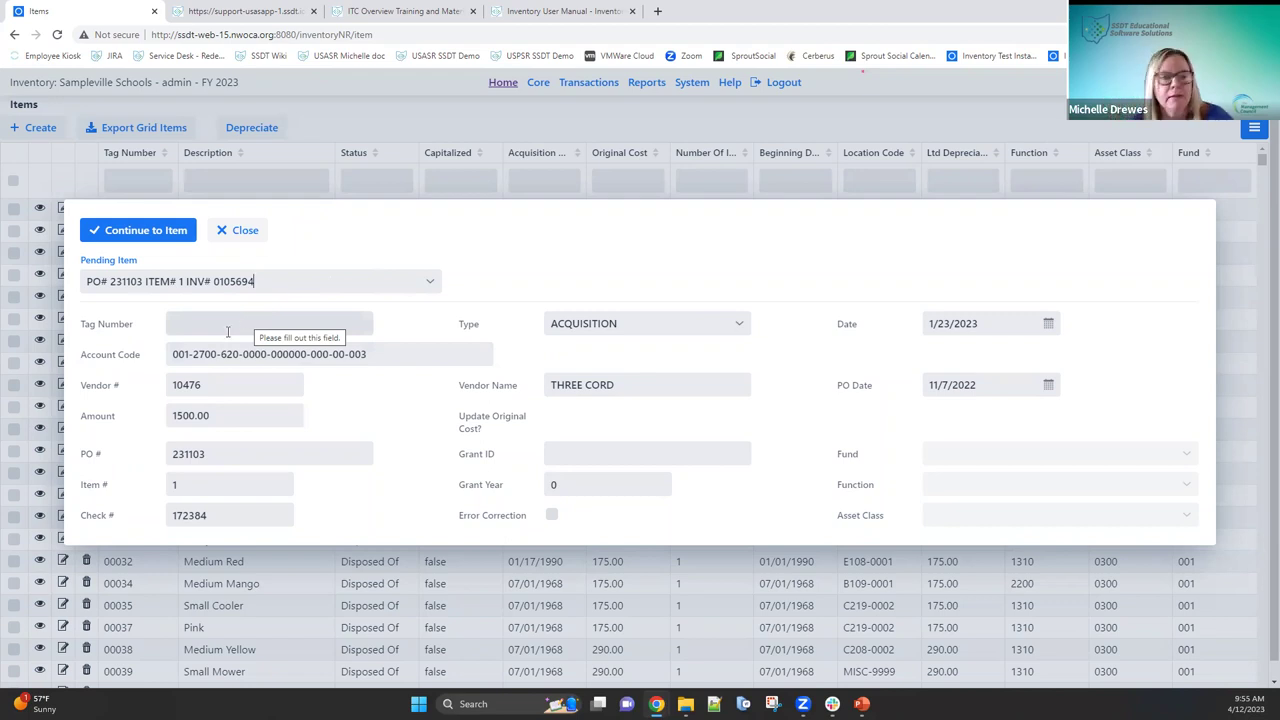
Step: Enter tag number 9991 for the new item, keeping the type as ACQUISITION
{"action": "left_click", "coordinate": [220, 321]}
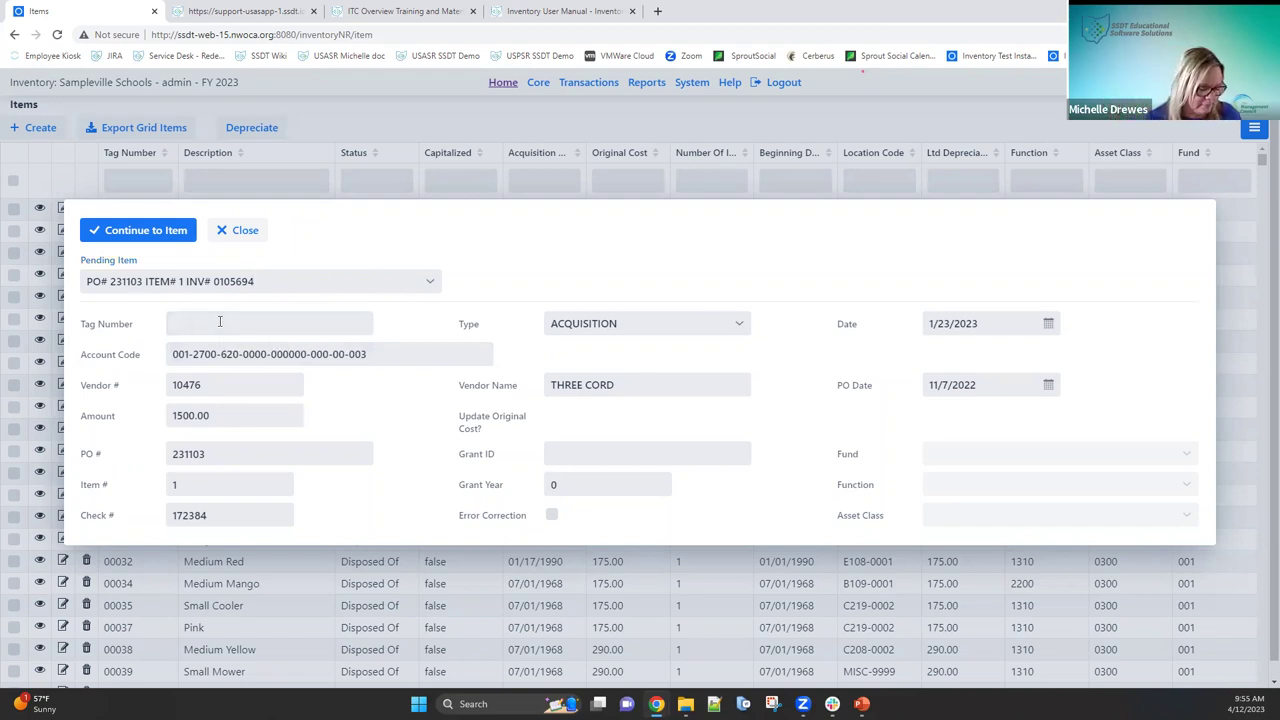
{"action": "type", "text": "9991"}
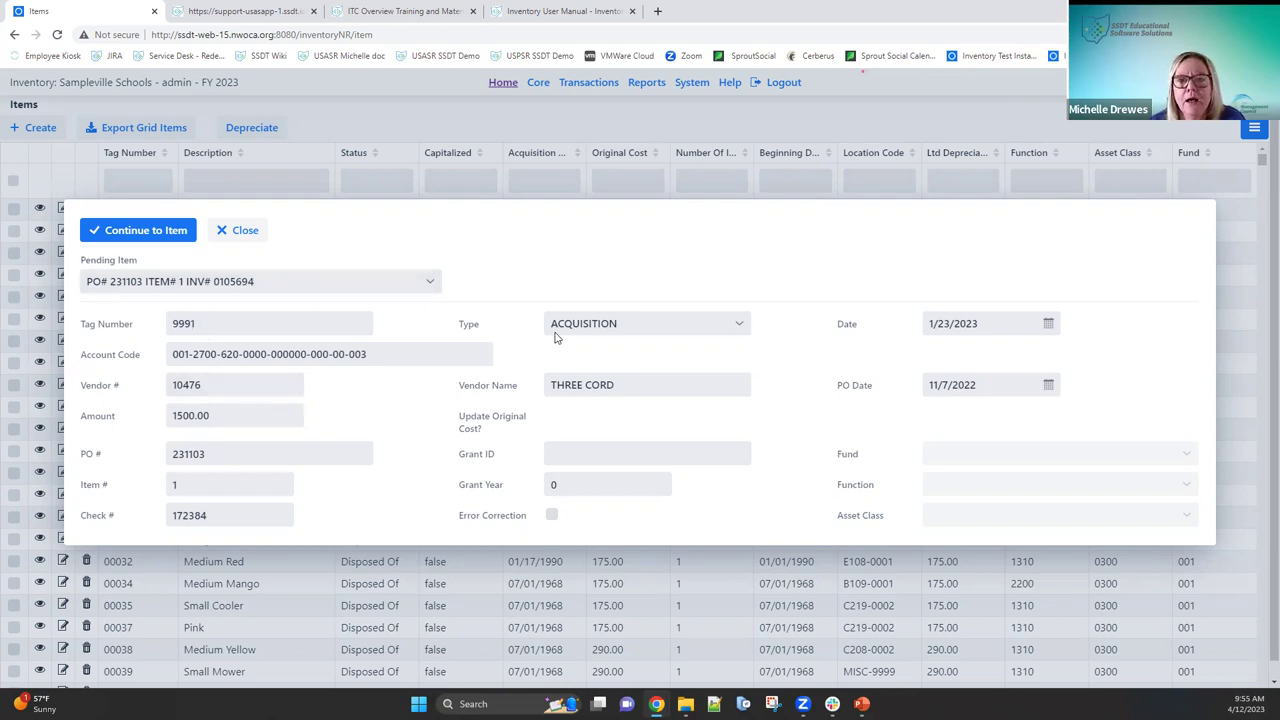
{"action": "left_click", "coordinate": [741, 326]}
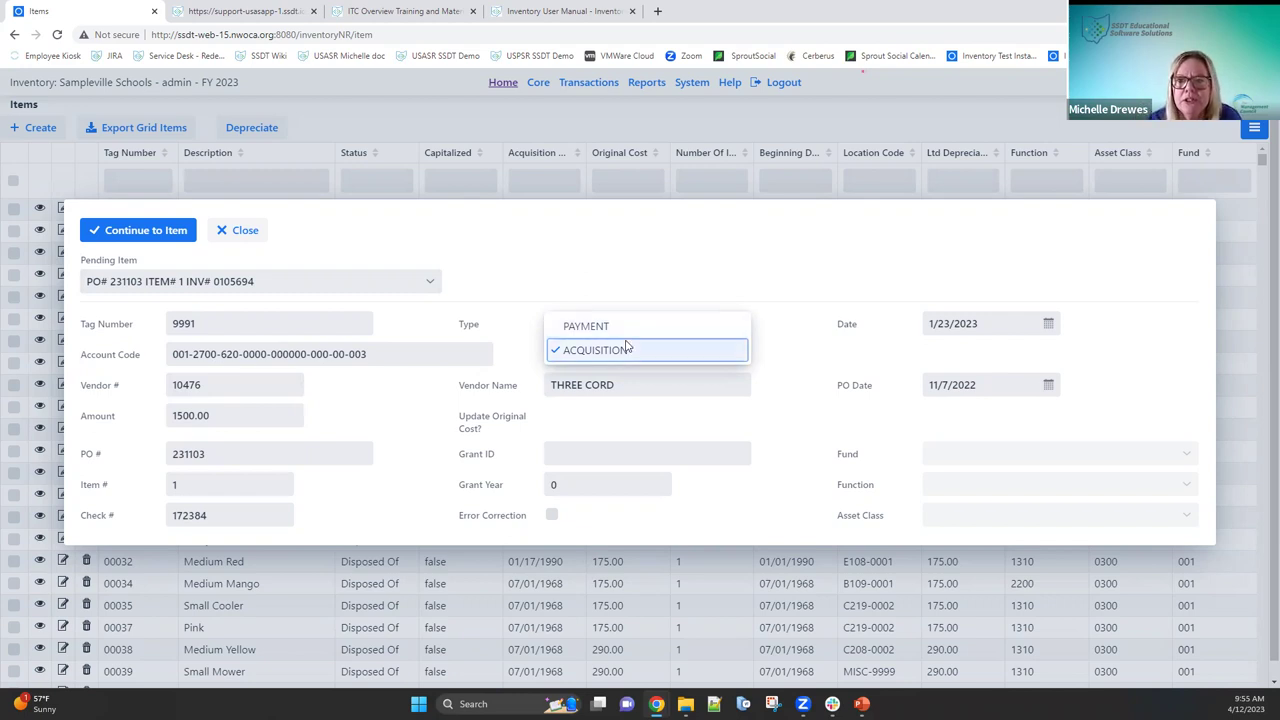
{"action": "left_click", "coordinate": [837, 289]}
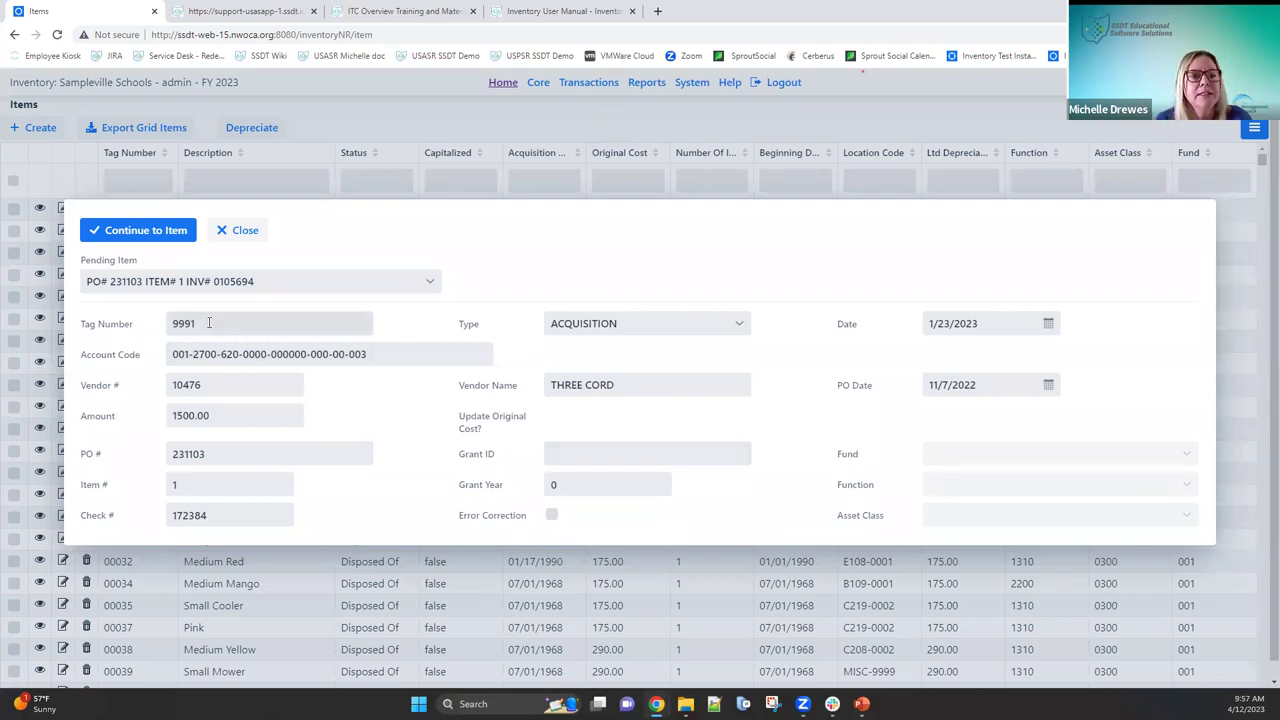
Step: Continue from the pending item dialog to the full item form for tag 9991
{"action": "left_click", "coordinate": [140, 230]}
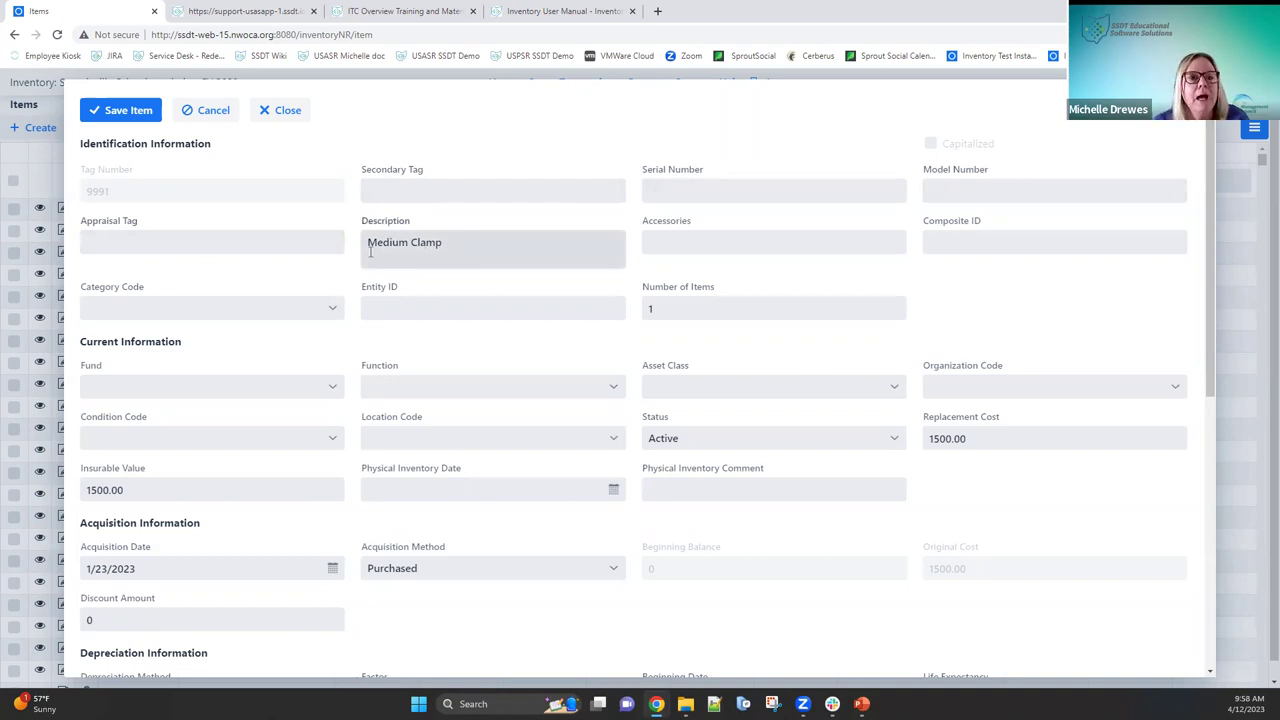
Step: Set category 8001 - PLAYGROUND, fund 001, function 1130, asset class 0300 and organization 0007
{"action": "left_click", "coordinate": [333, 310]}
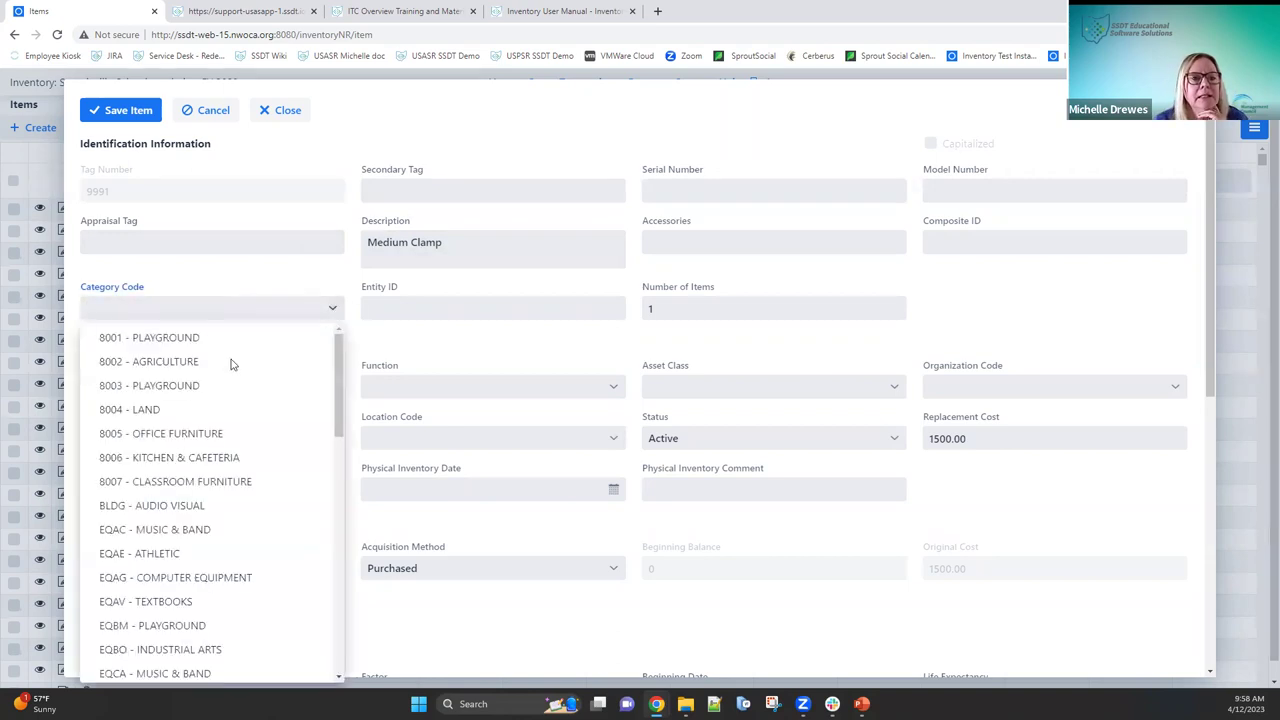
{"action": "left_click", "coordinate": [183, 341]}
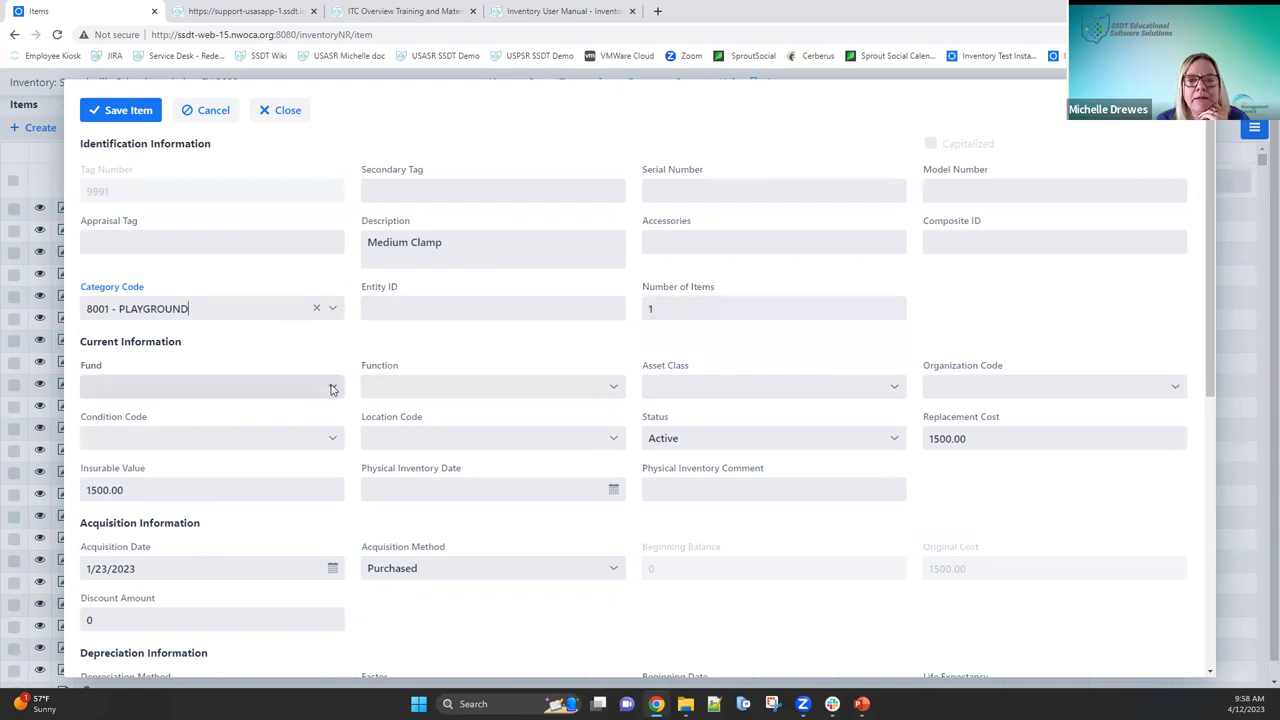
{"action": "left_click", "coordinate": [333, 389]}
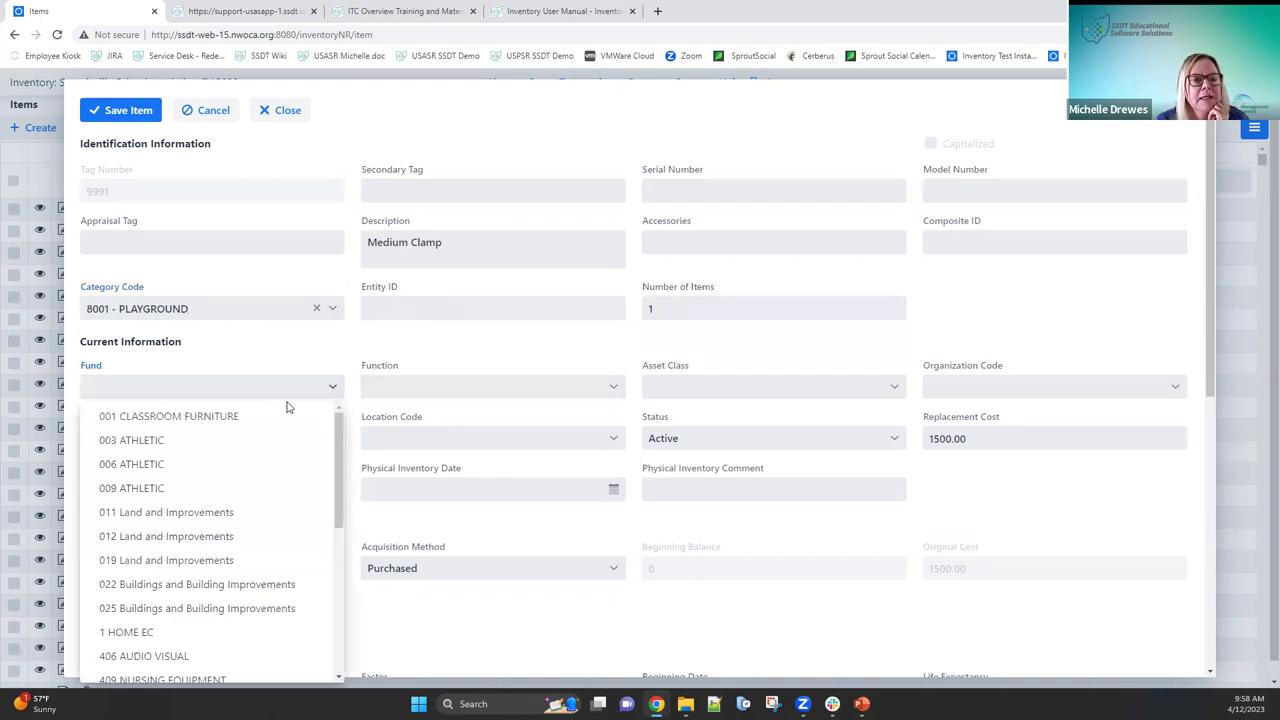
{"action": "left_click", "coordinate": [258, 415]}
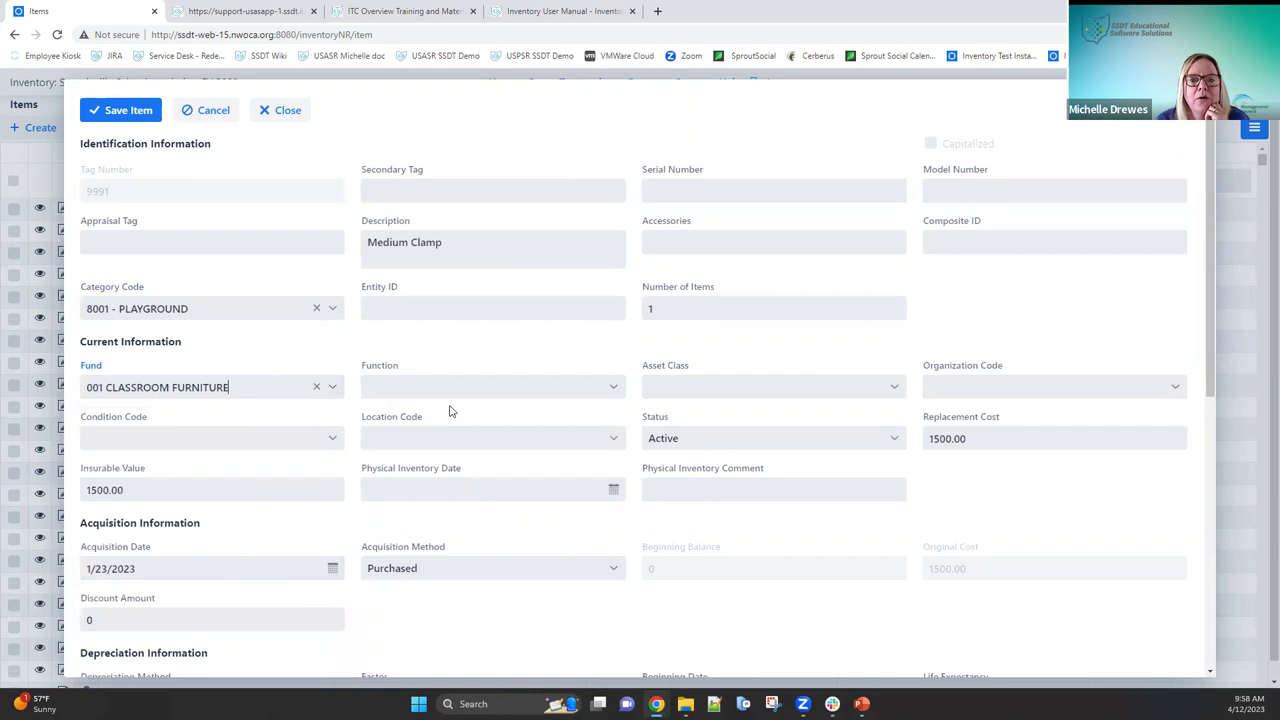
{"action": "left_click", "coordinate": [615, 388]}
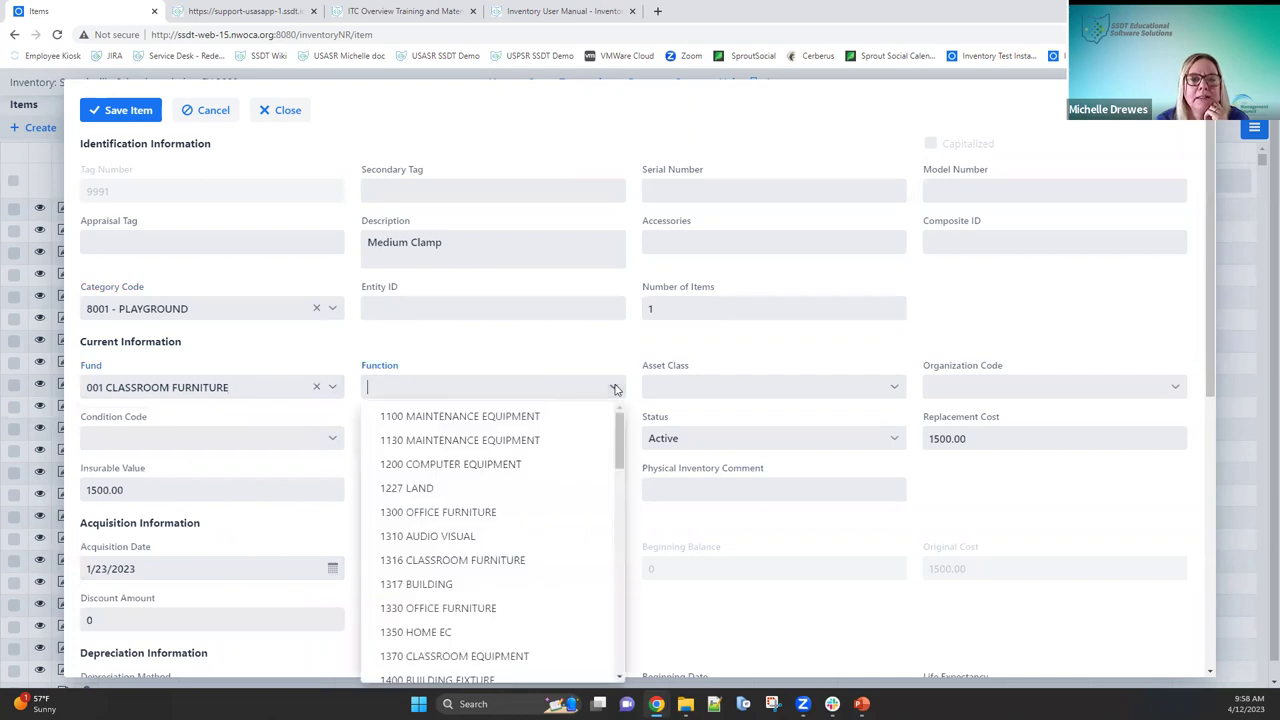
{"action": "left_click", "coordinate": [543, 444]}
{"action": "left_click", "coordinate": [894, 389]}
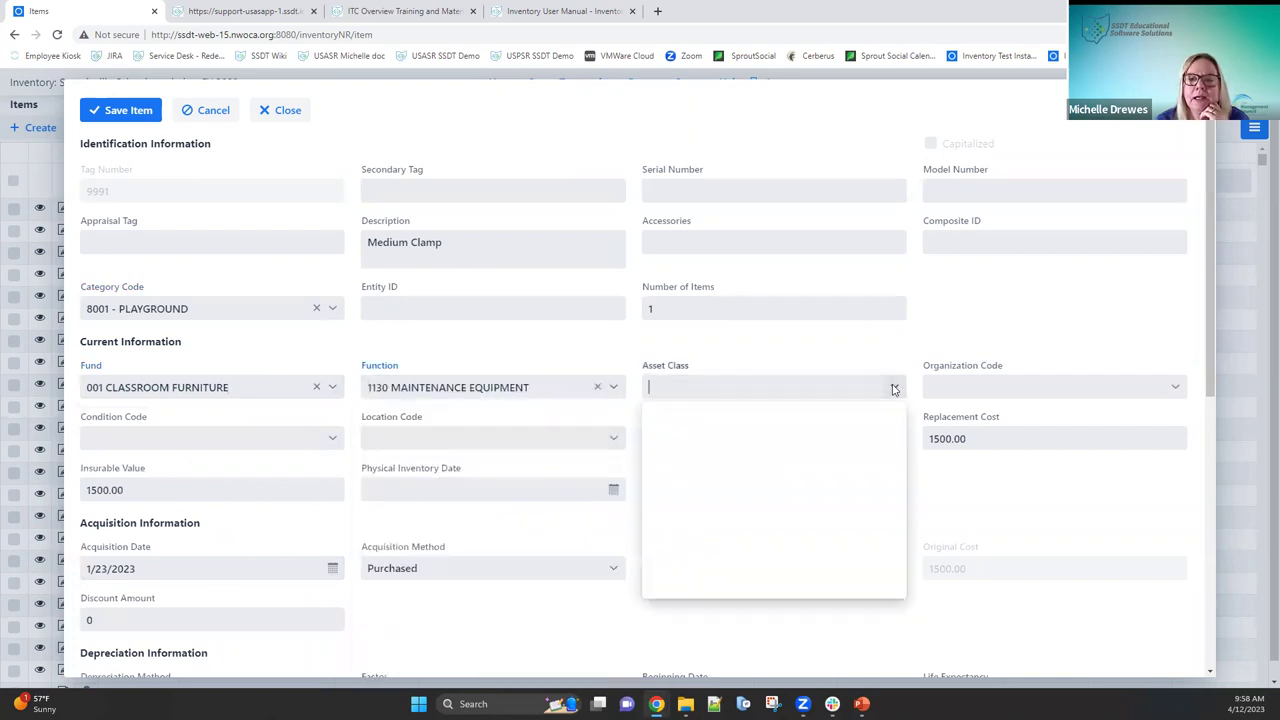
{"action": "left_click", "coordinate": [838, 465]}
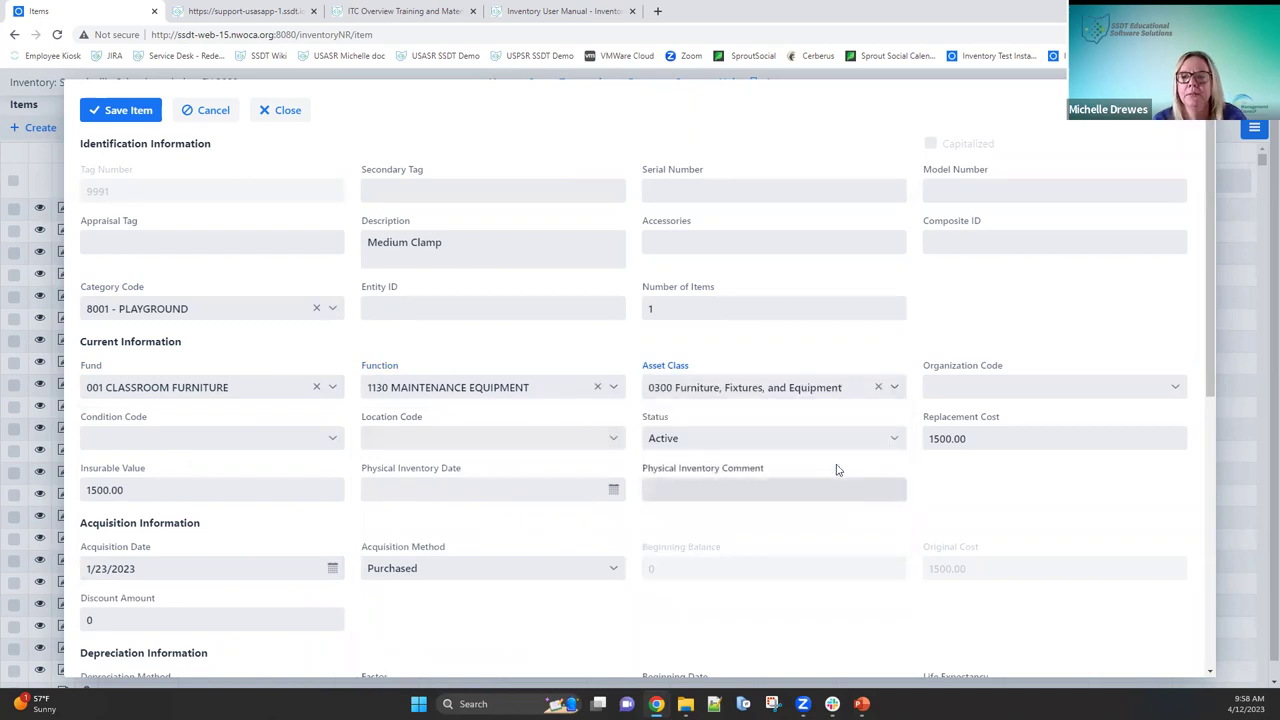
{"action": "left_click", "coordinate": [1174, 389]}
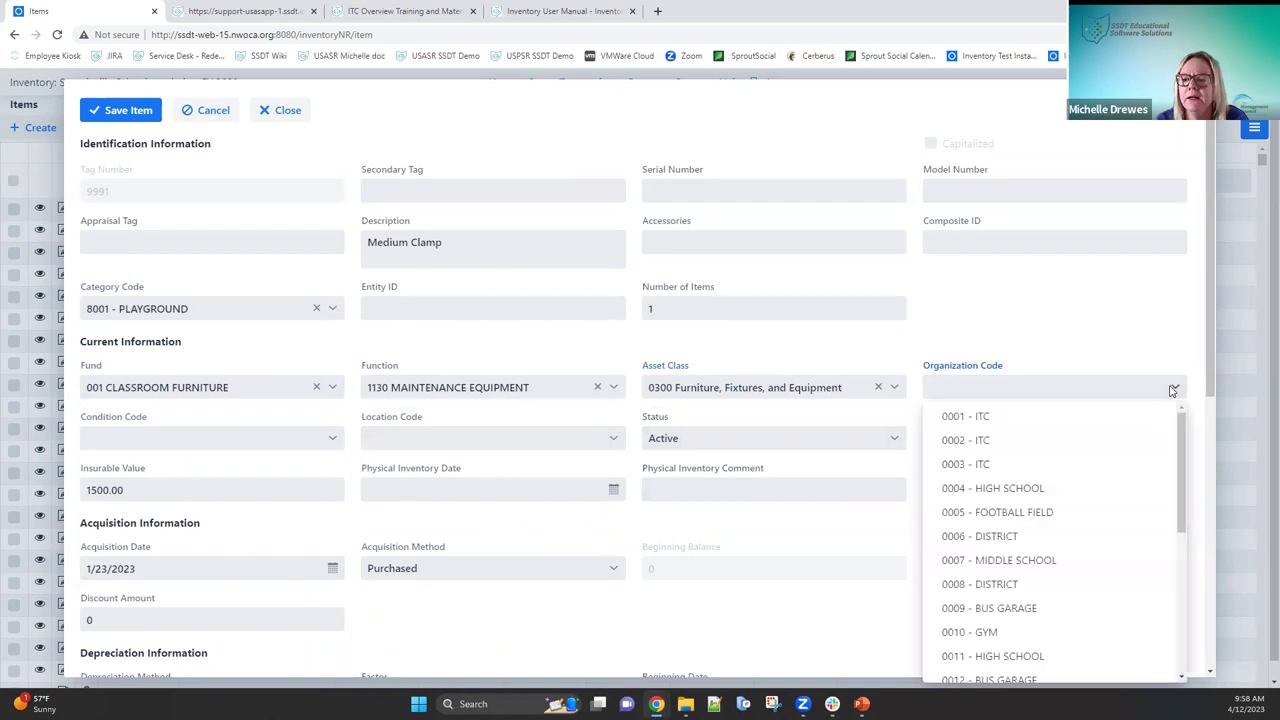
{"action": "left_click", "coordinate": [1058, 562]}
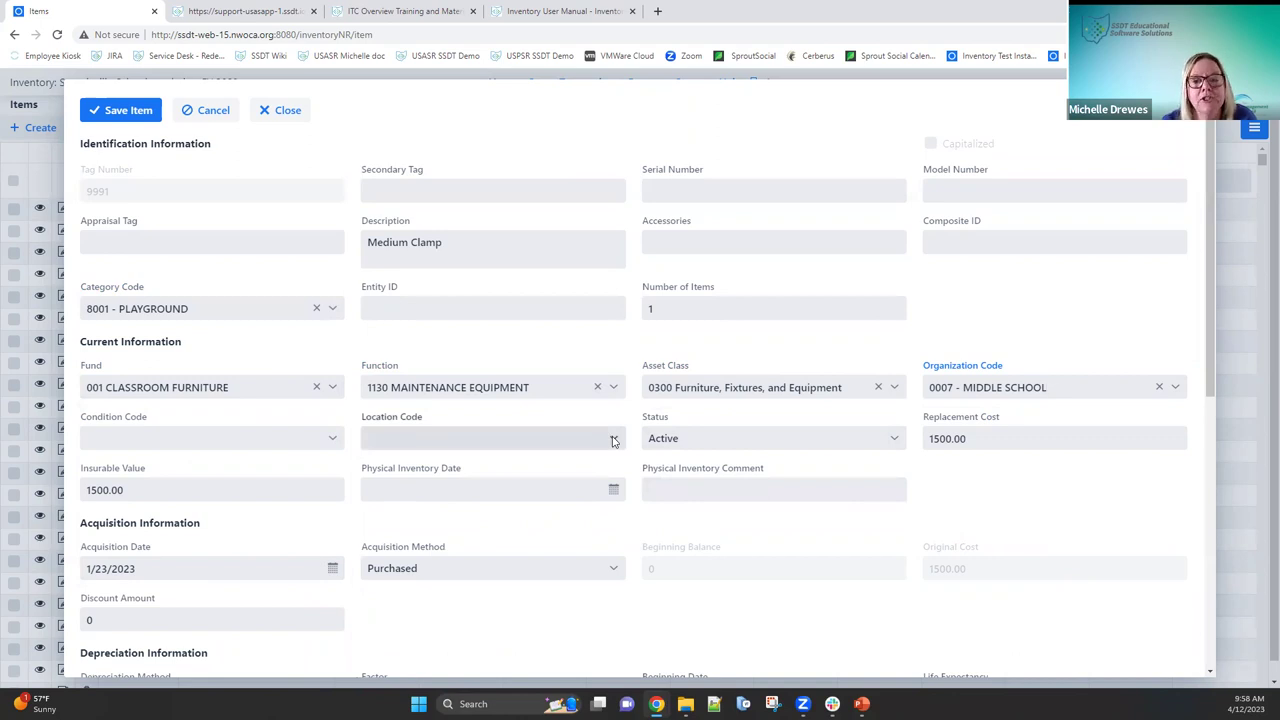
Step: Set the item's location code to PHAG - 0000 - OFFICE
{"action": "left_click", "coordinate": [613, 441]}
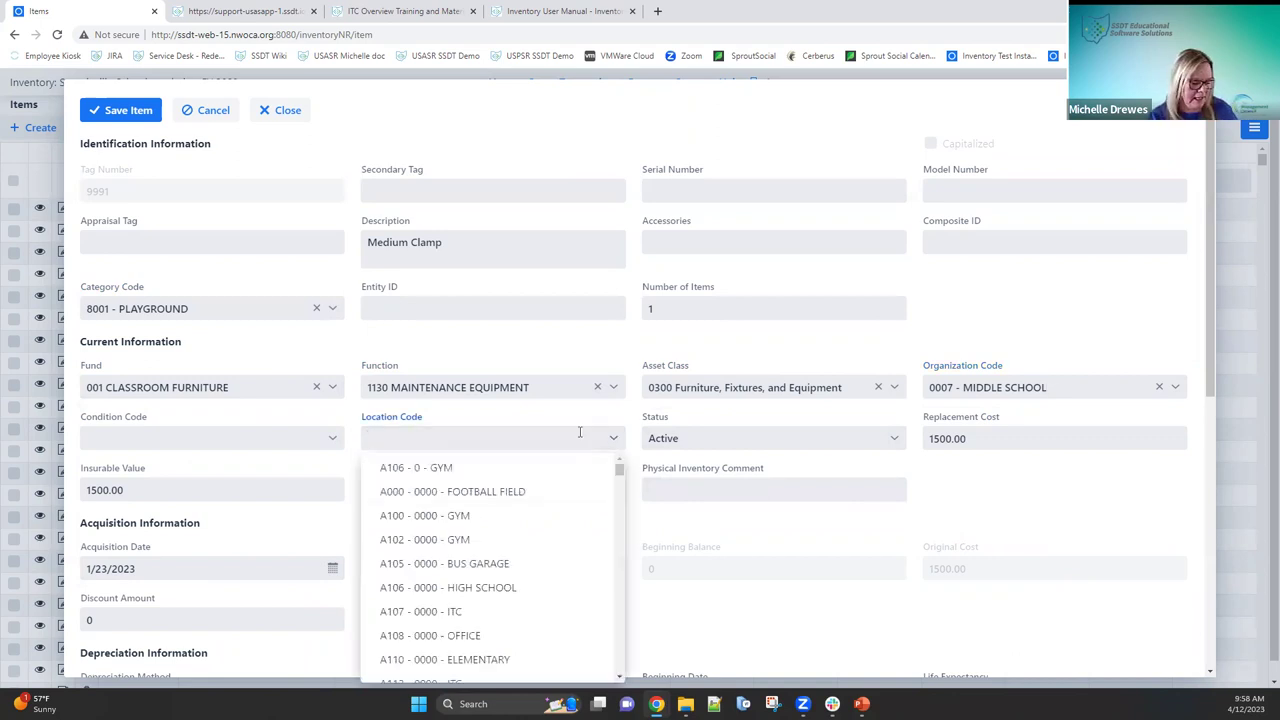
{"action": "type", "text": "OFFICE"}
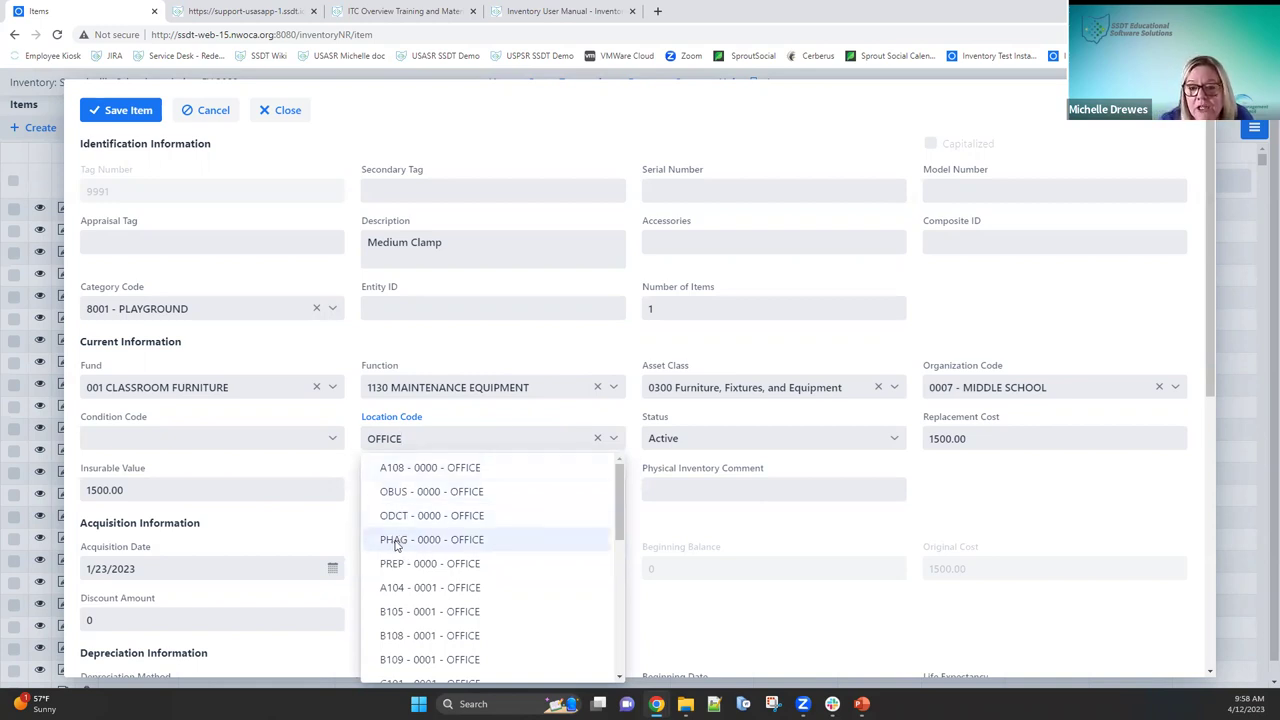
{"action": "left_click", "coordinate": [395, 545]}
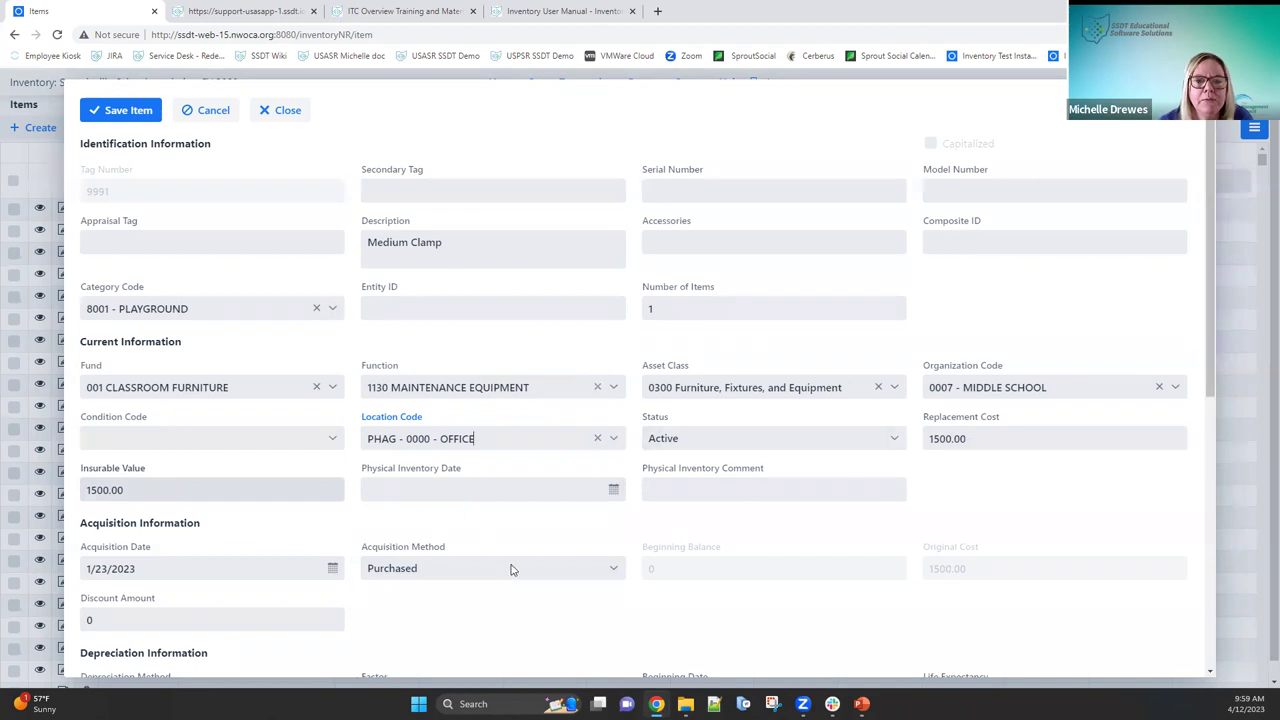
{"action": "scroll", "coordinate": [522, 511], "scroll_direction": "down", "scroll_amount": 1}
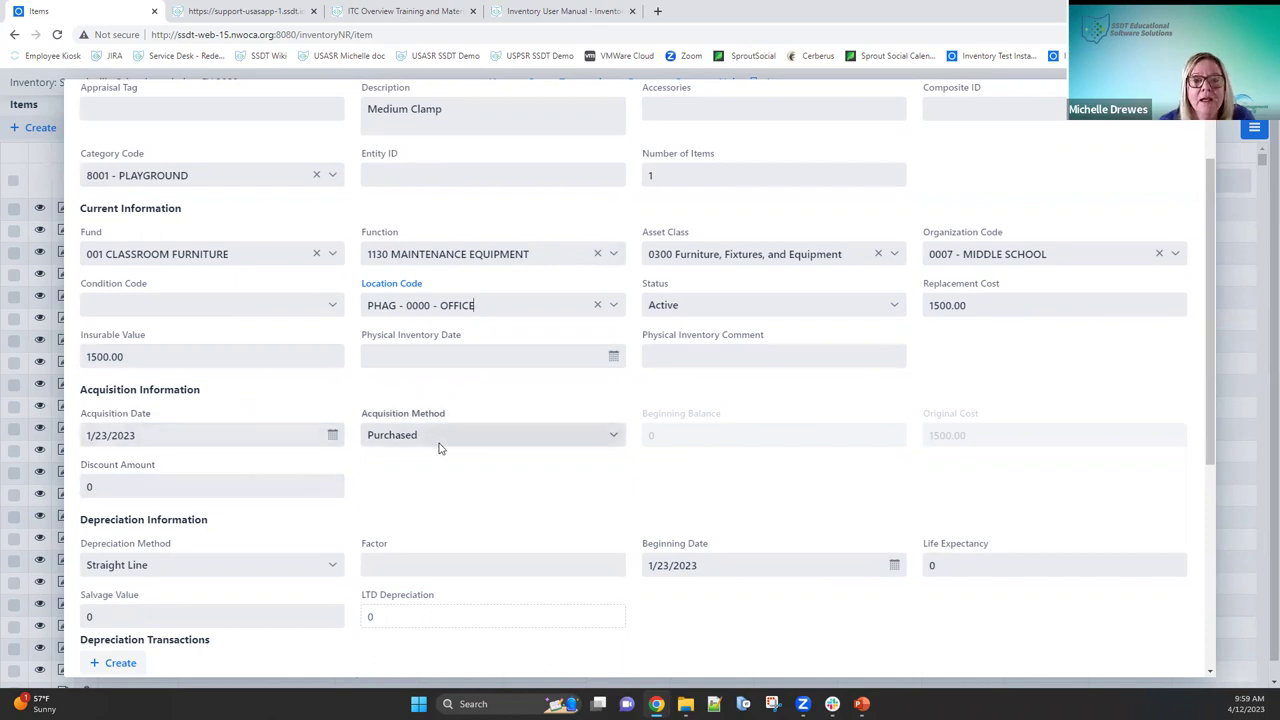
{"action": "left_click", "coordinate": [612, 437]}
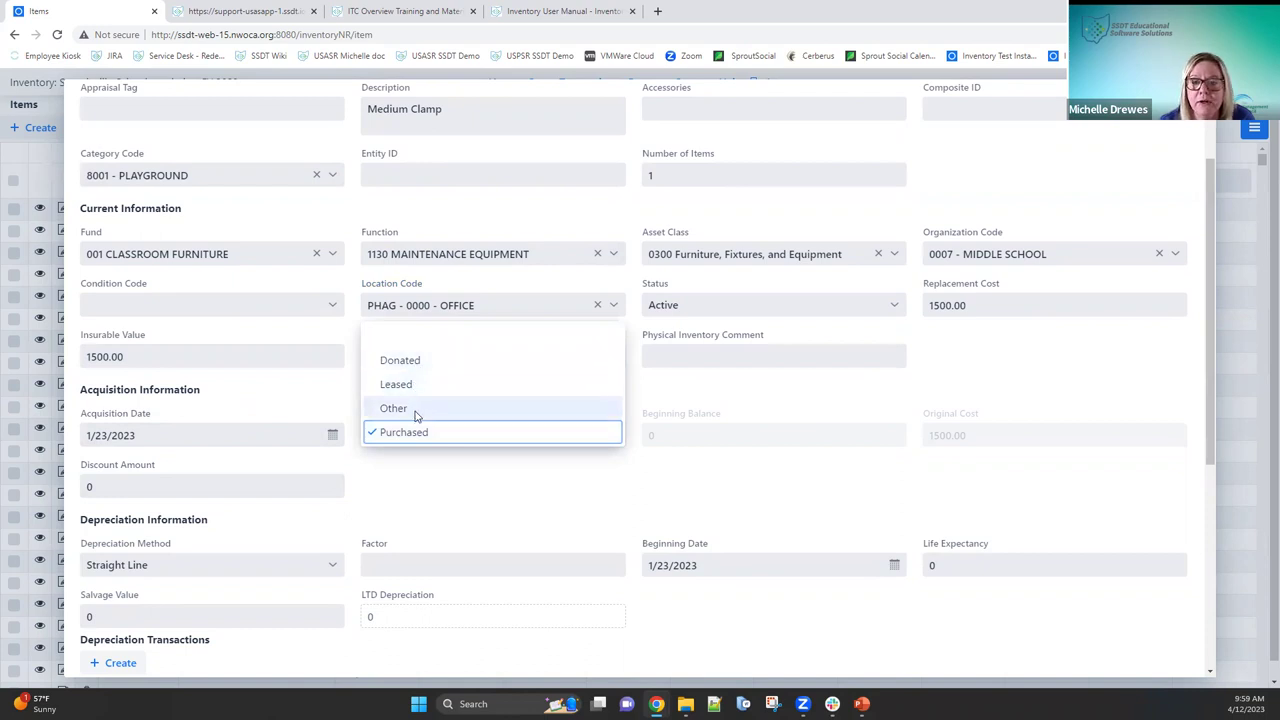
{"action": "left_click", "coordinate": [508, 497]}
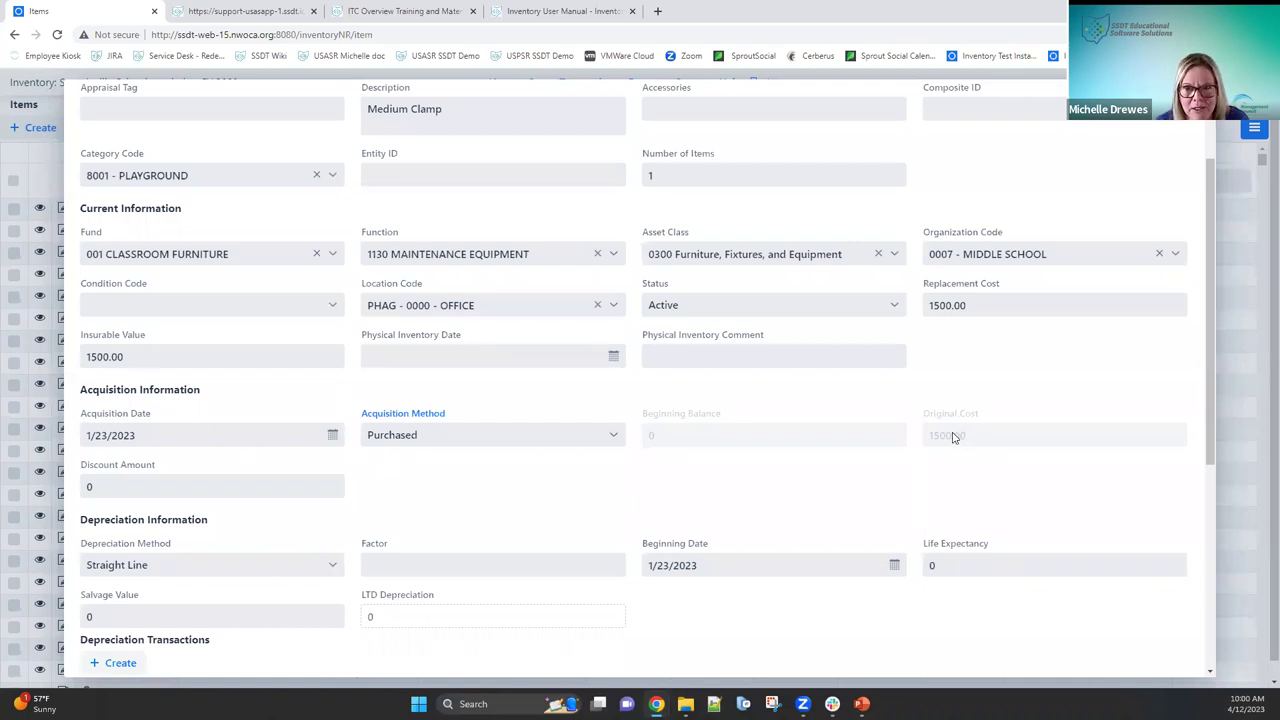
Step: Change the Medium Clamp's Life Expectancy from 0 to 5
{"action": "scroll", "coordinate": [755, 467], "scroll_direction": "down", "scroll_amount": 2}
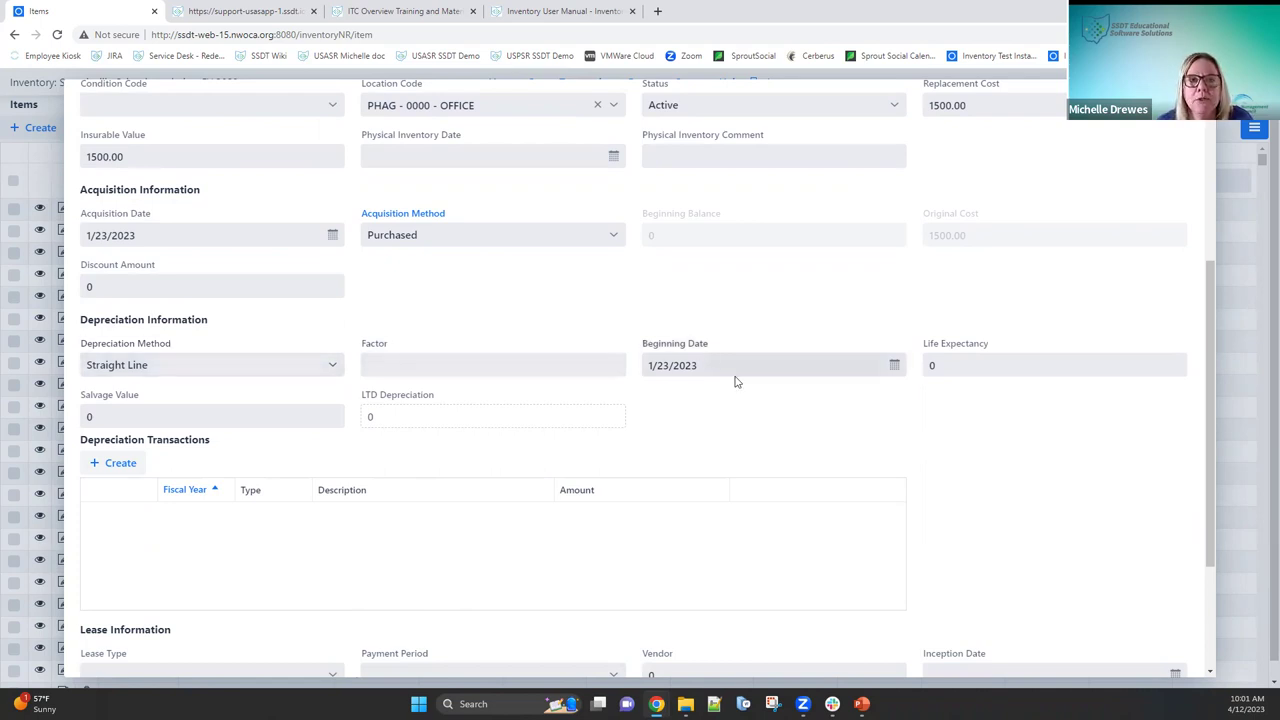
{"action": "scroll", "coordinate": [735, 381], "scroll_direction": "up", "scroll_amount": 1}
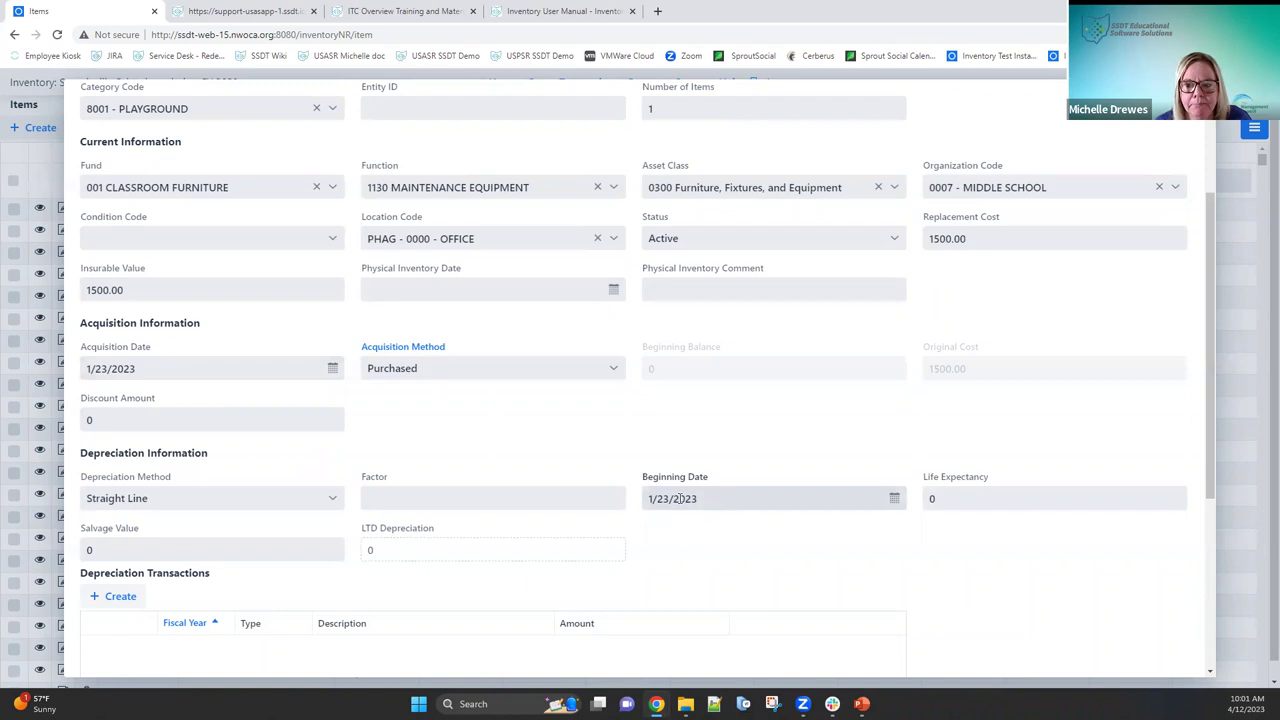
{"action": "left_click", "coordinate": [931, 497]}
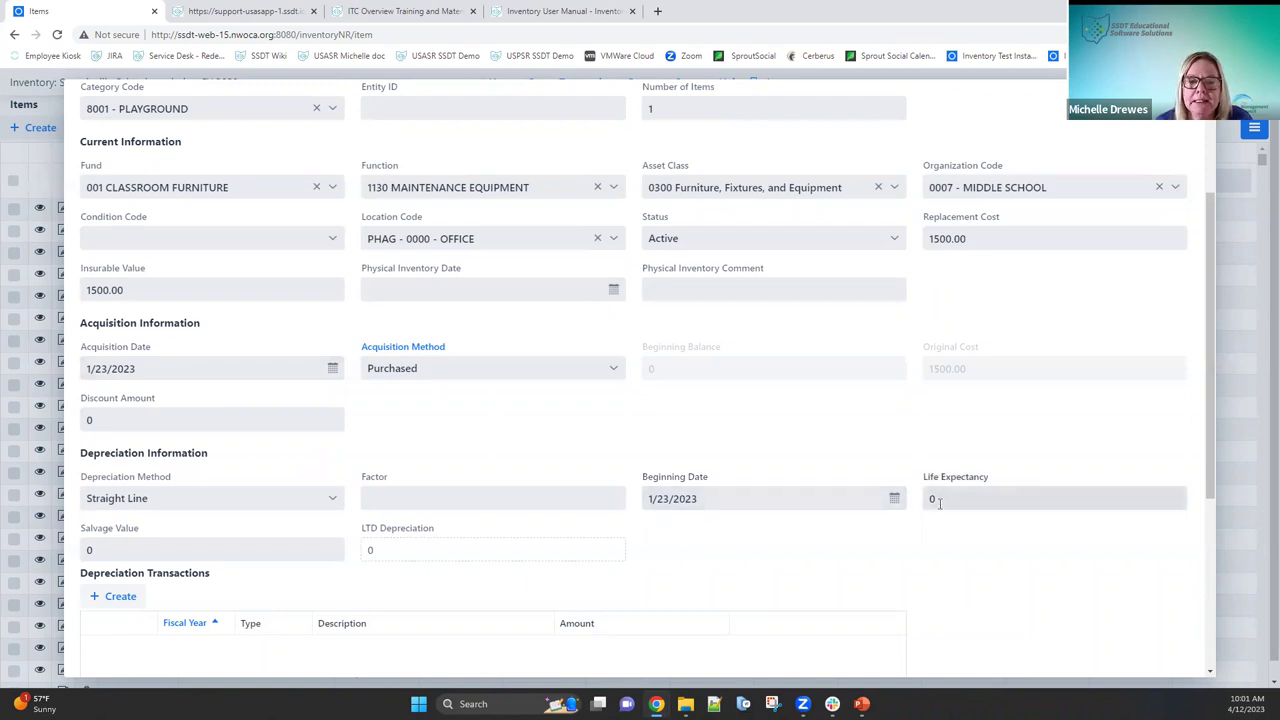
{"action": "left_click_drag", "start_coordinate": [940, 499], "coordinate": [903, 503]}
{"action": "type", "text": "5"}
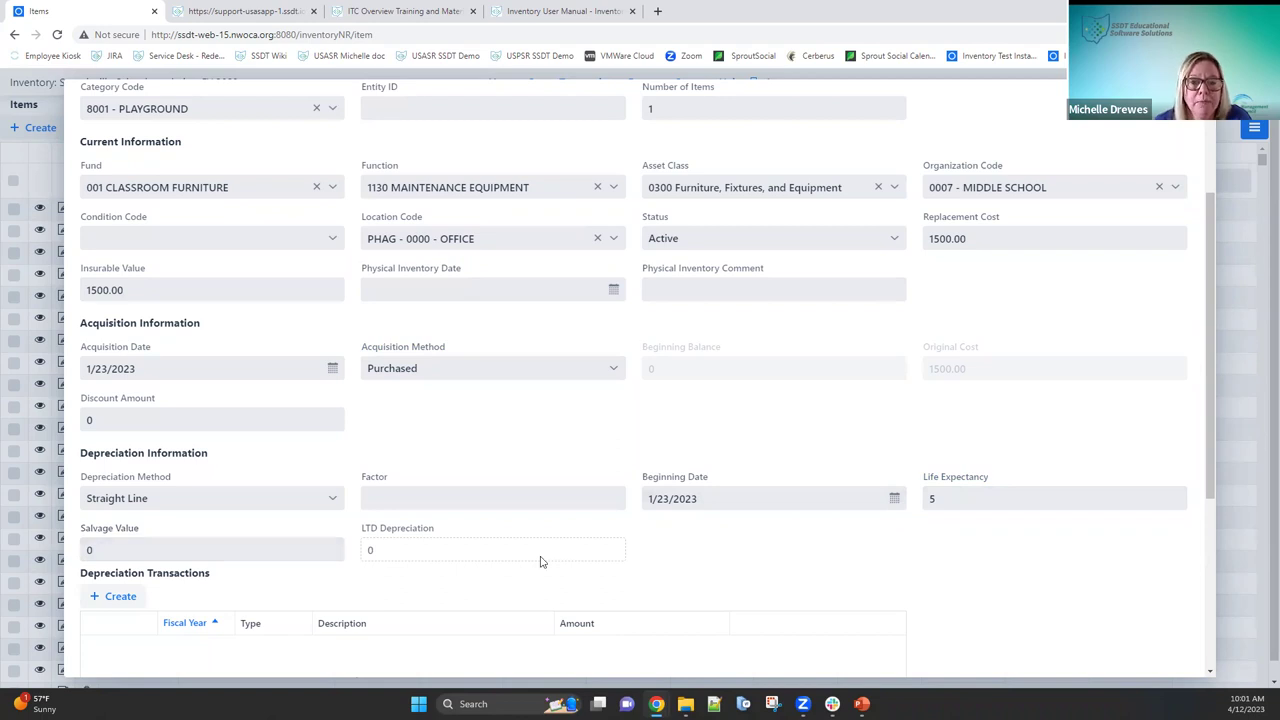
{"action": "scroll", "coordinate": [952, 557], "scroll_direction": "down", "scroll_amount": 2}
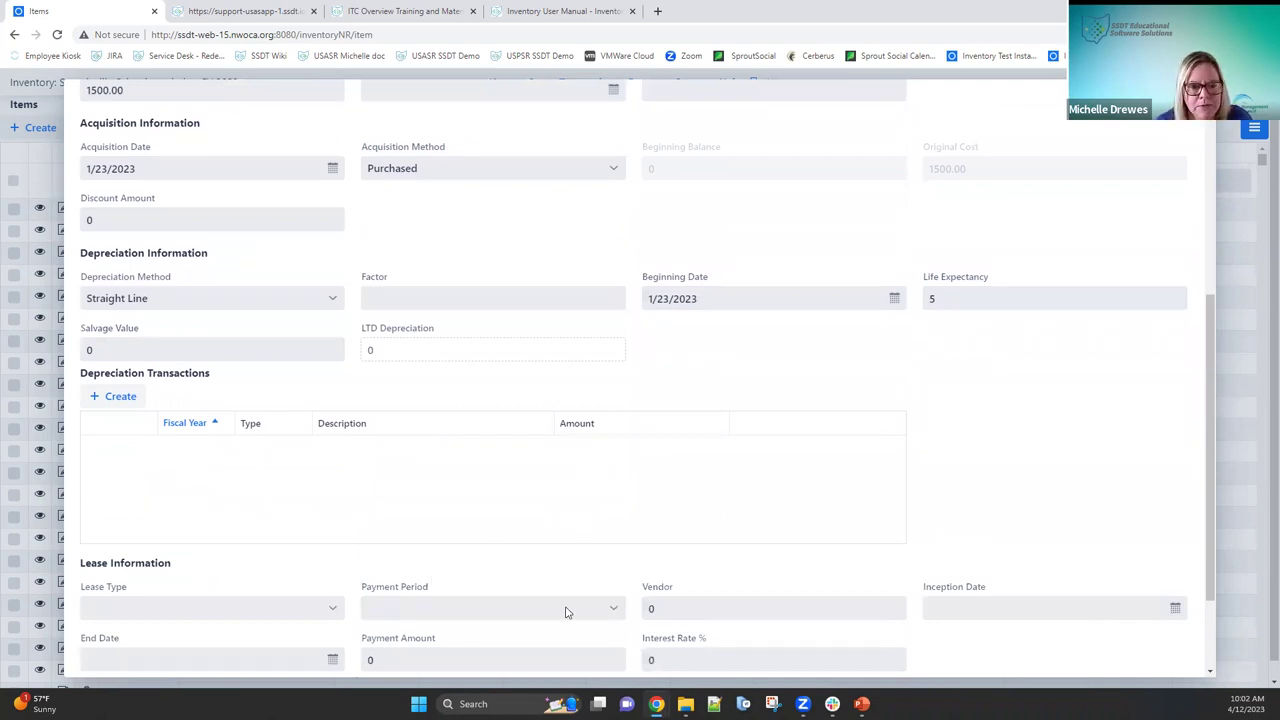
{"action": "scroll", "coordinate": [1025, 514], "scroll_direction": "down", "scroll_amount": 1}
{"action": "scroll", "coordinate": [1025, 514], "scroll_direction": "down", "scroll_amount": 1}
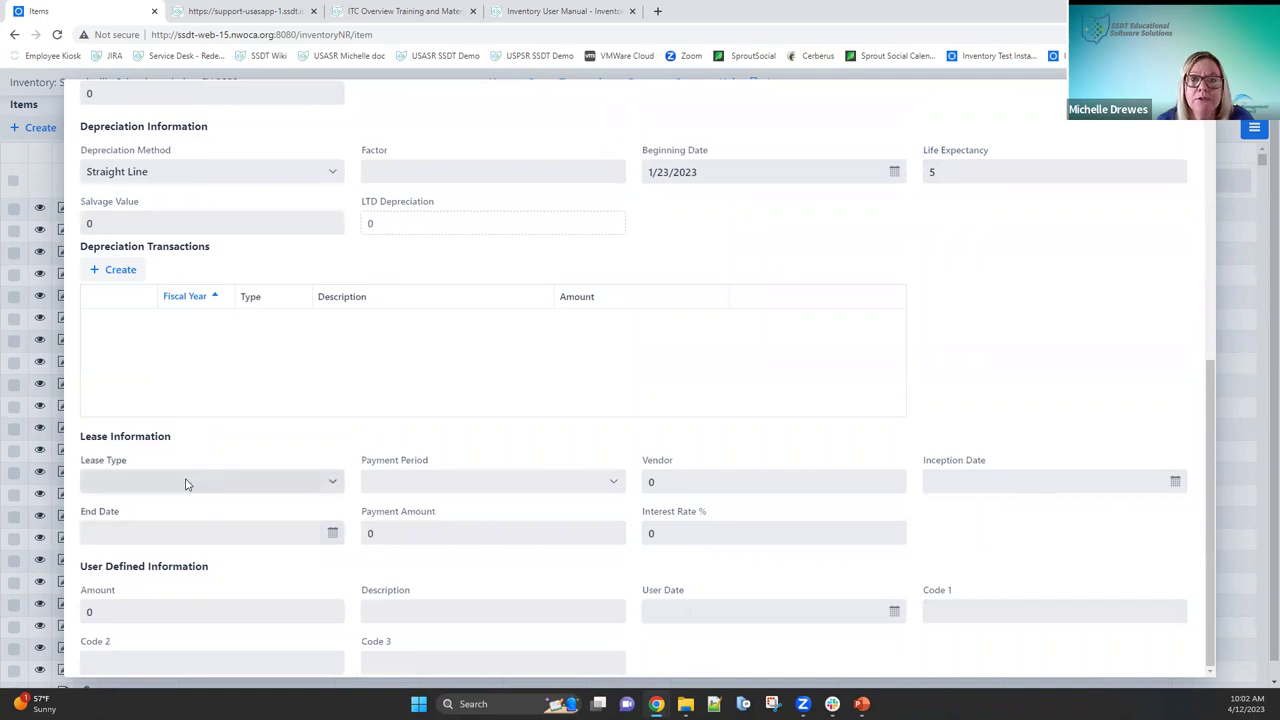
{"action": "scroll", "coordinate": [440, 481], "scroll_direction": "up", "scroll_amount": 5}
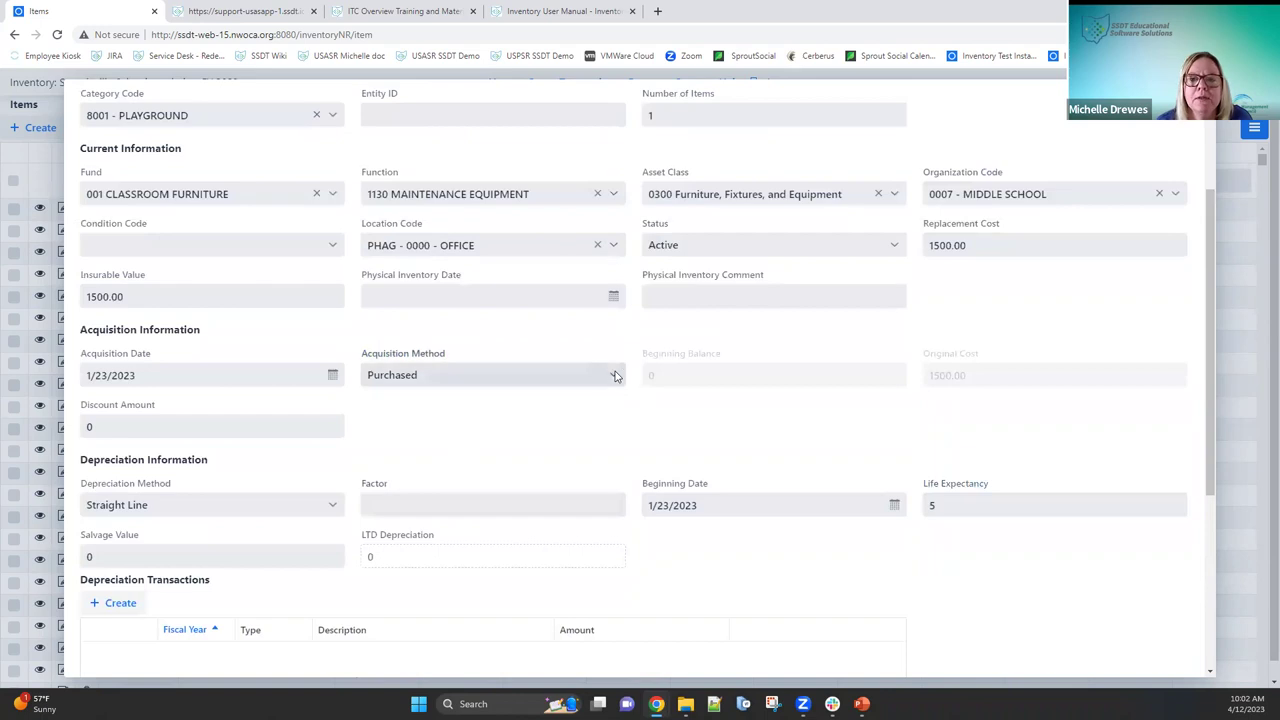
{"action": "scroll", "coordinate": [614, 414], "scroll_direction": "down", "scroll_amount": 3}
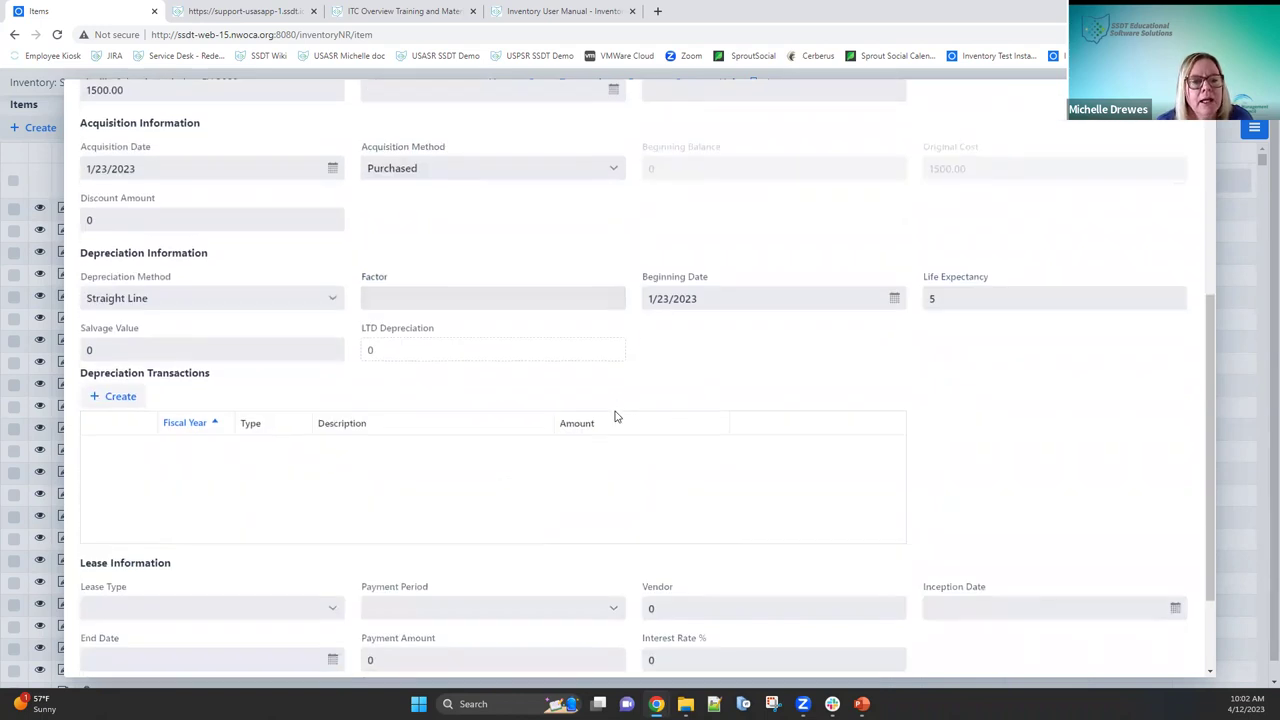
{"action": "scroll", "coordinate": [251, 463], "scroll_direction": "down", "scroll_amount": 2}
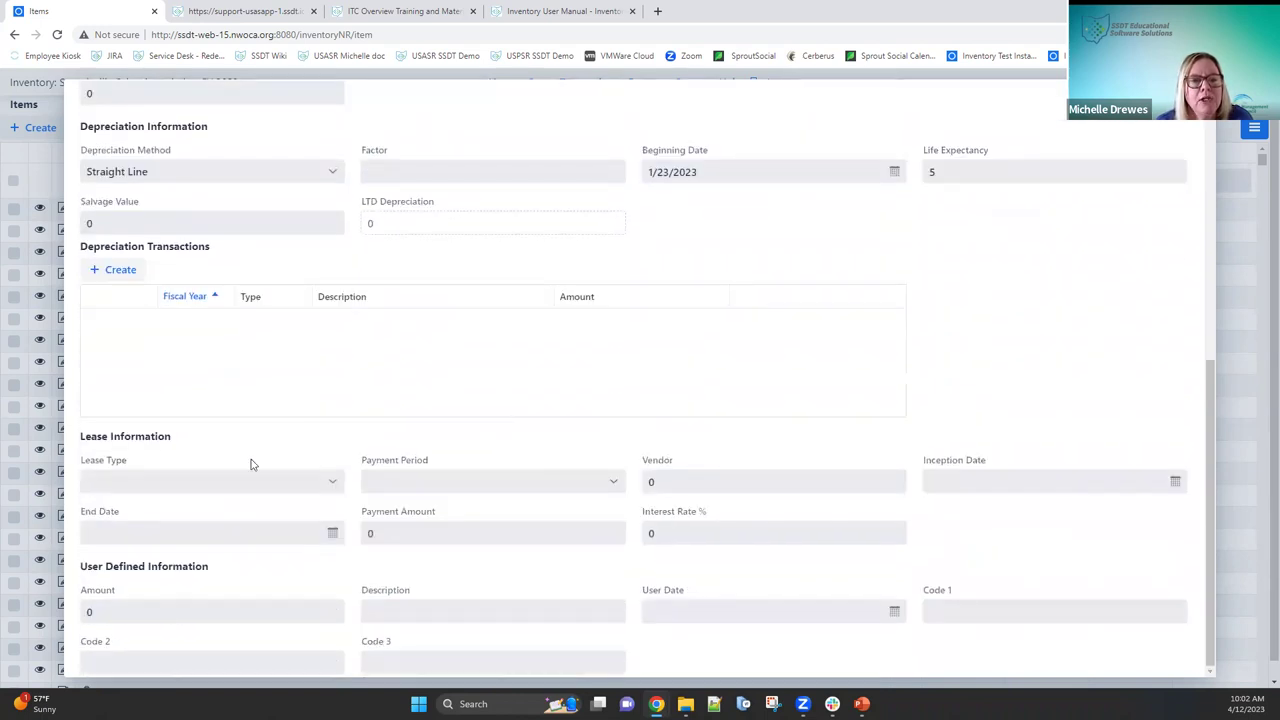
{"action": "left_click", "coordinate": [333, 484]}
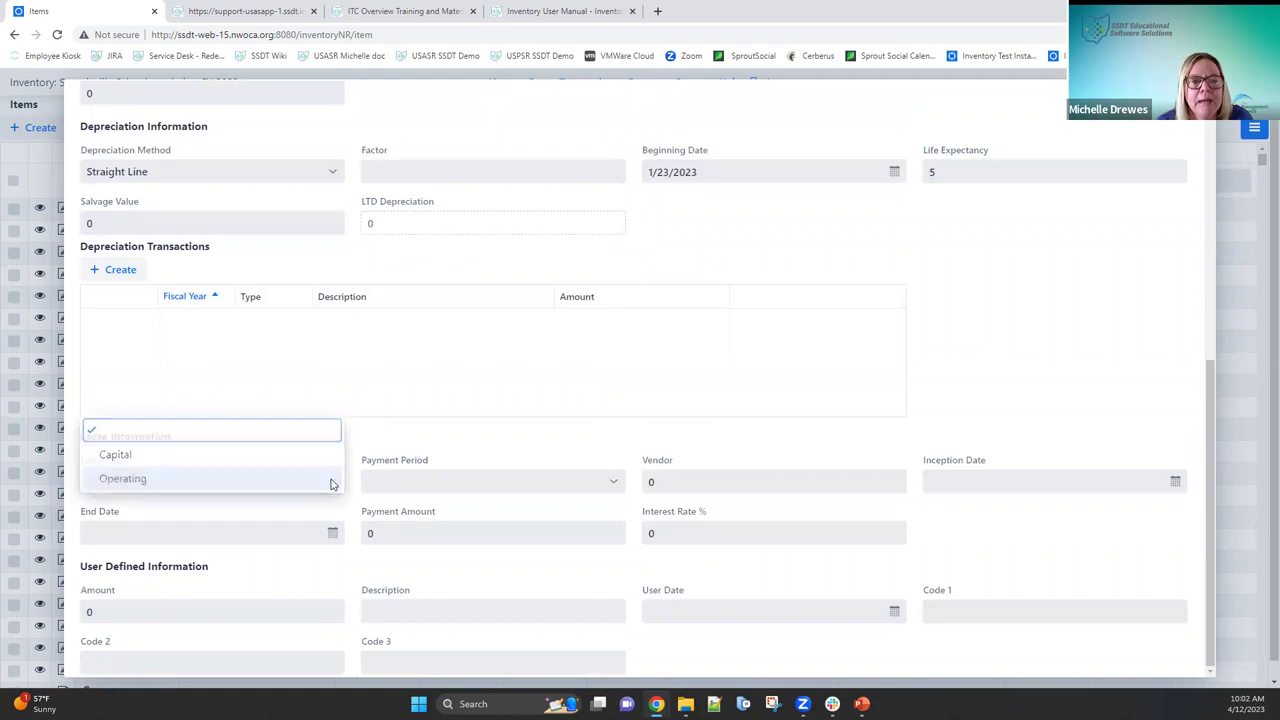
{"action": "left_click", "coordinate": [422, 444]}
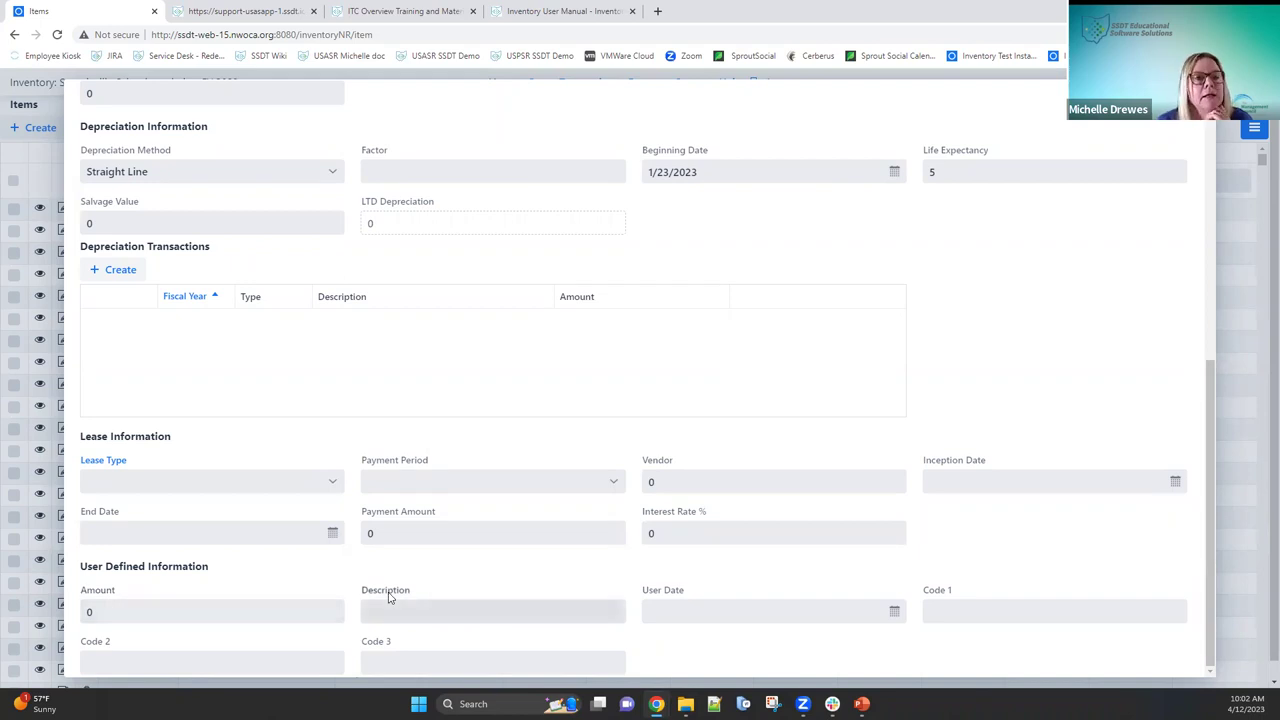
{"action": "scroll", "coordinate": [389, 597], "scroll_direction": "up", "scroll_amount": 5}
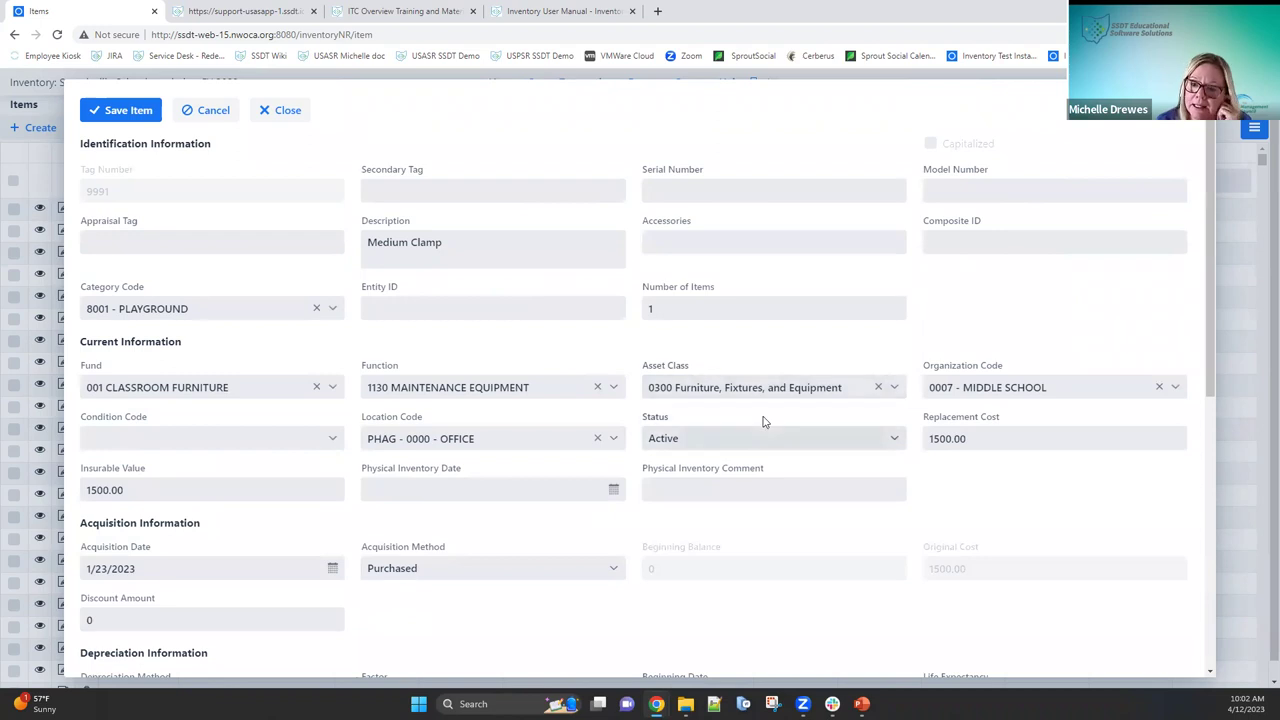
Step: Save the Medium Clamp item 9991 and close it to return to the Items grid
{"action": "left_click", "coordinate": [117, 111]}
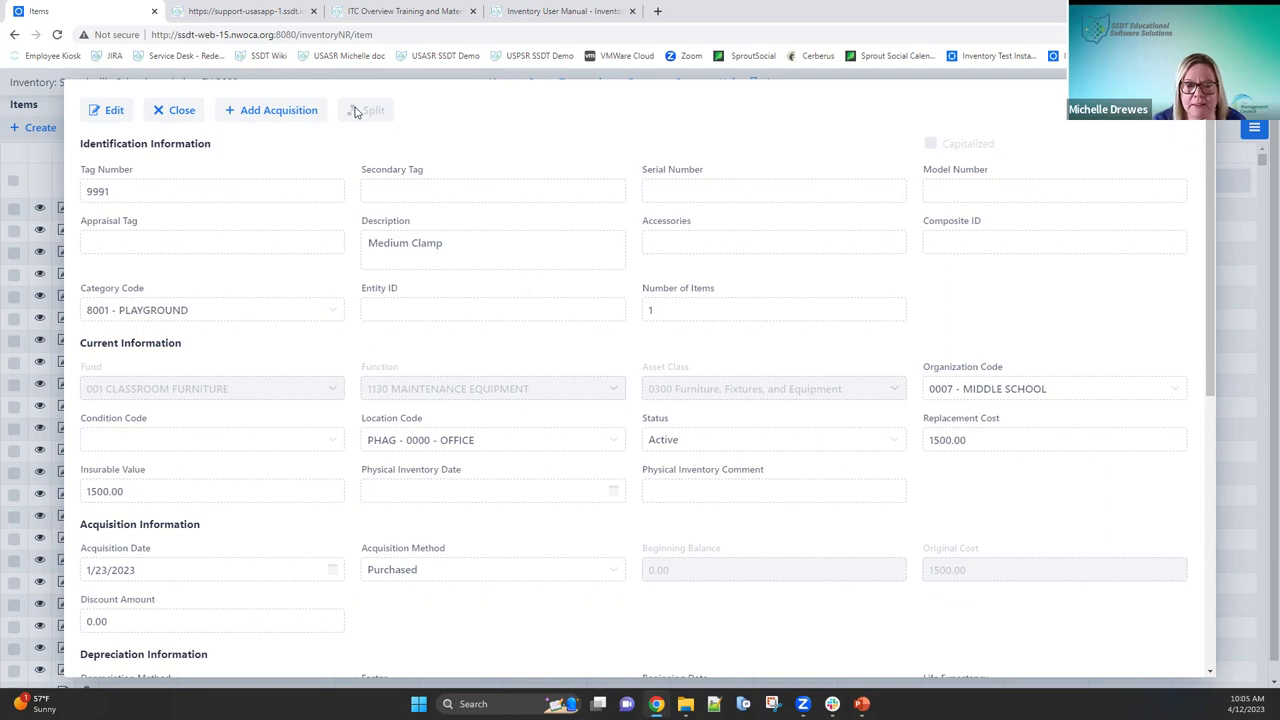
{"action": "left_click", "coordinate": [178, 110]}
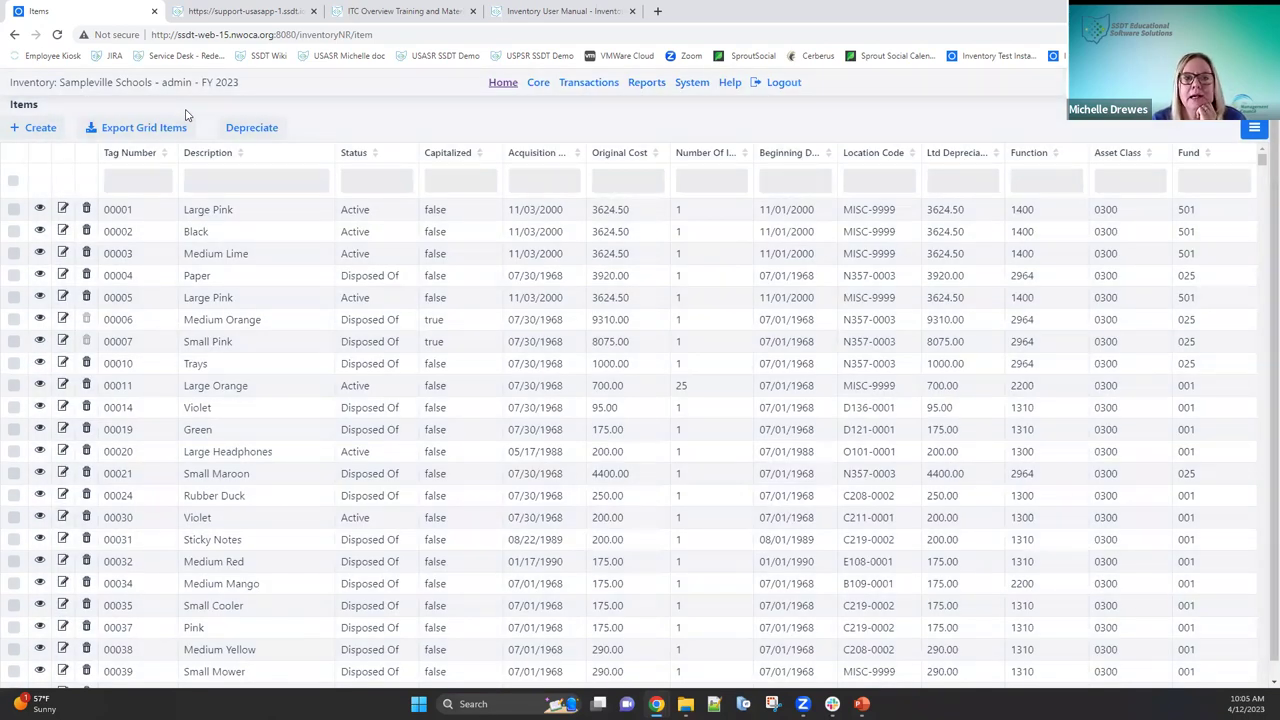
{"action": "left_click", "coordinate": [139, 182]}
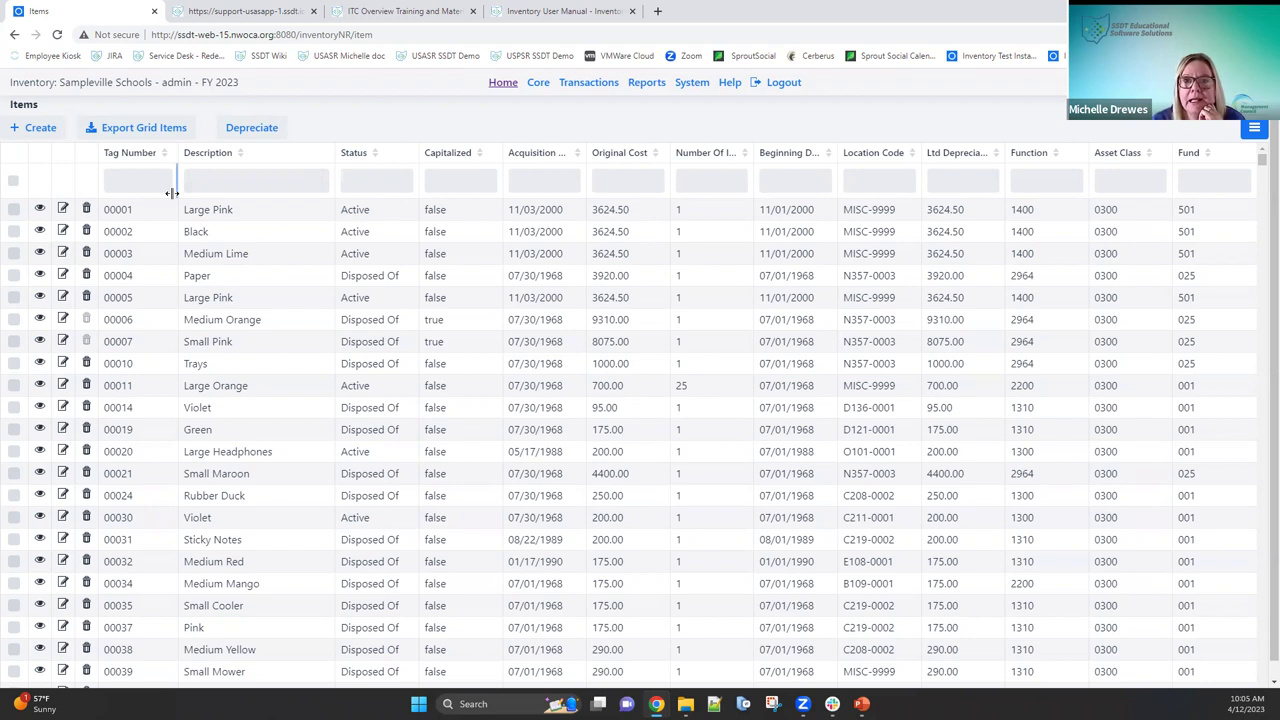
{"action": "left_click", "coordinate": [536, 88]}
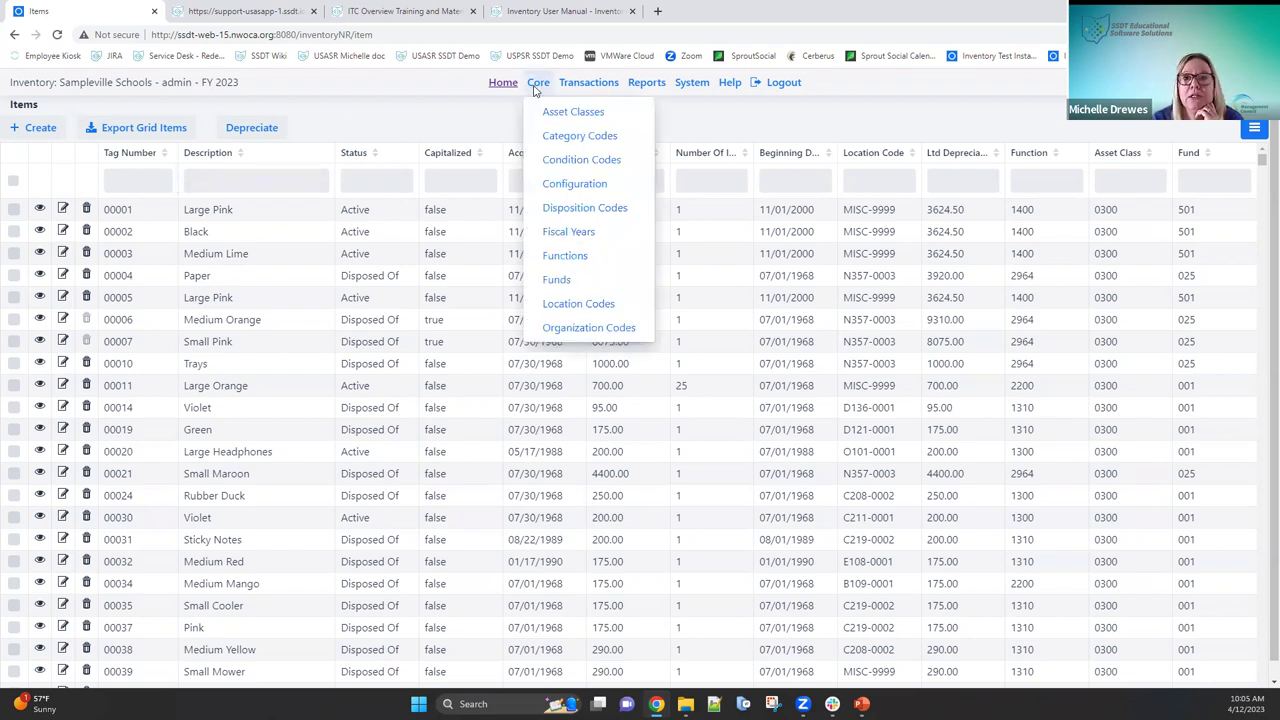
{"action": "left_click", "coordinate": [601, 87]}
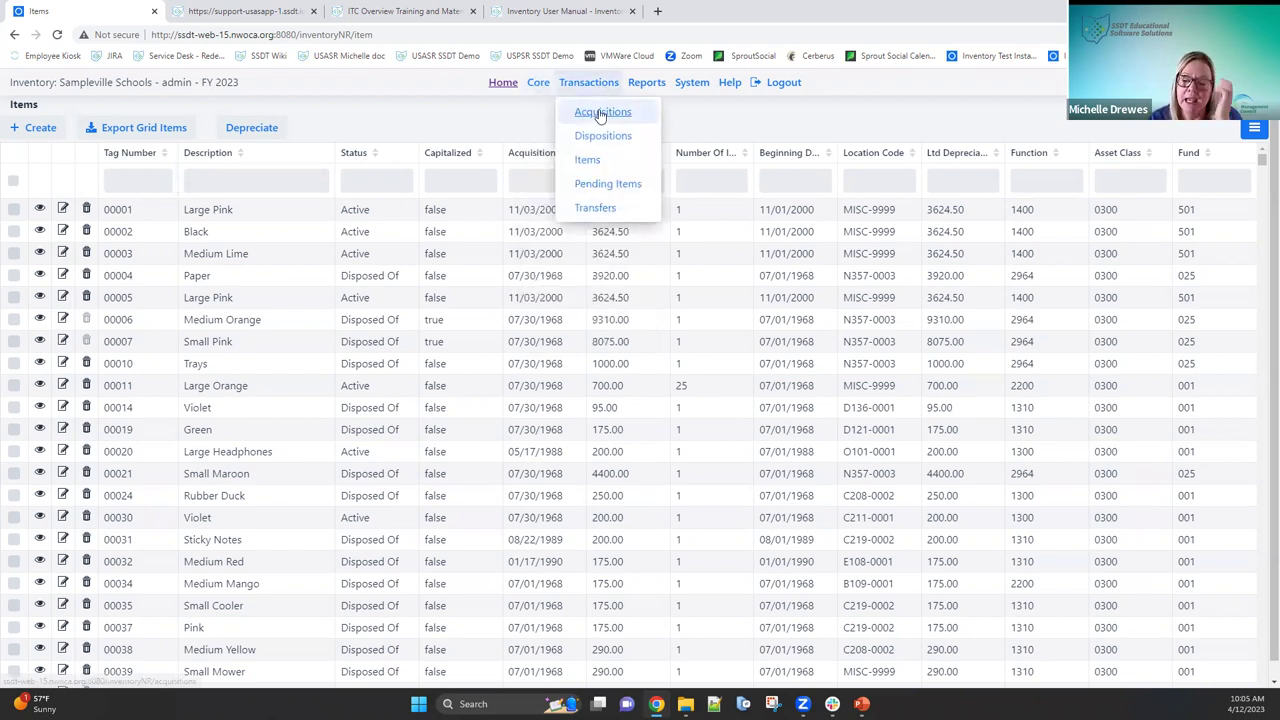
{"action": "left_click", "coordinate": [143, 180]}
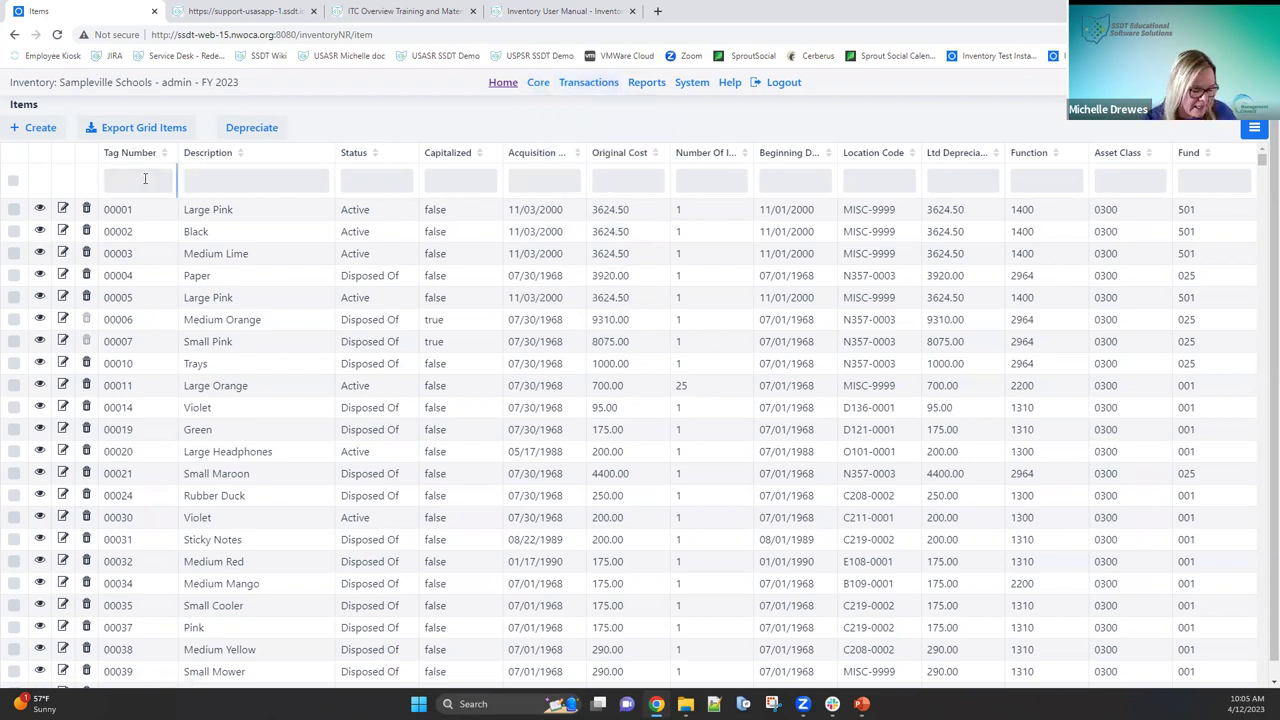
{"action": "type", "text": "9991"}
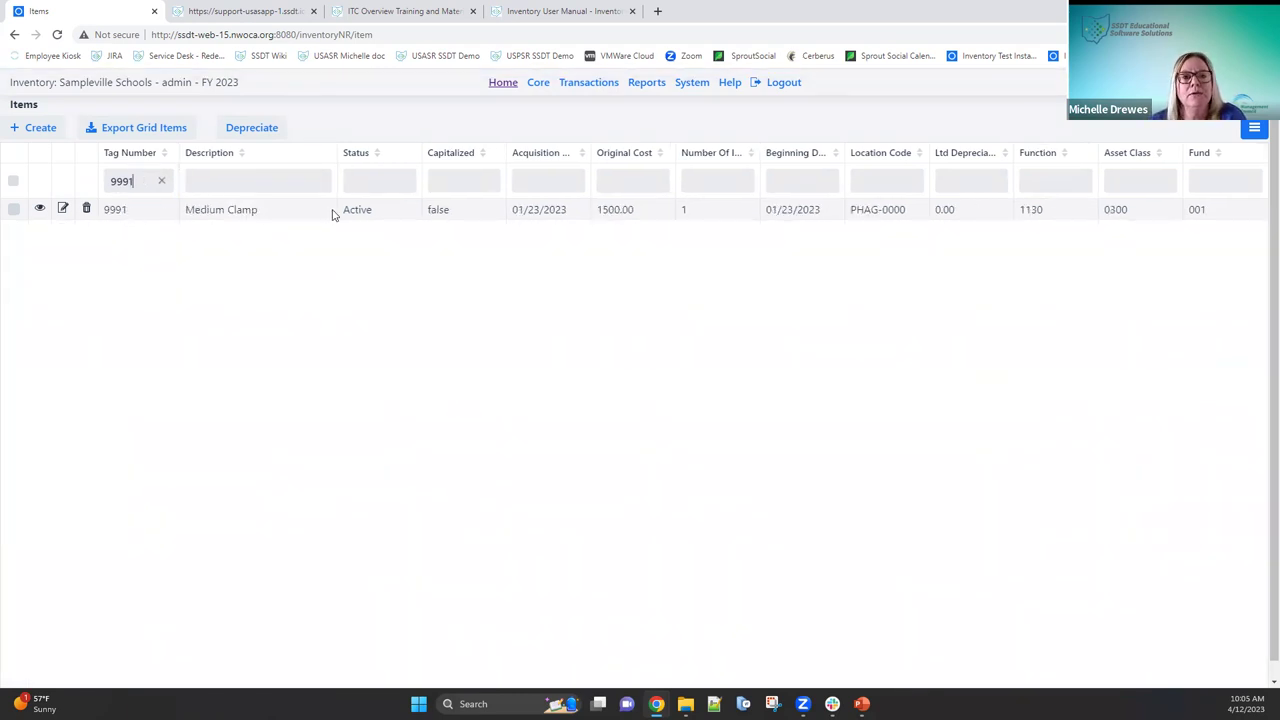
{"action": "left_click", "coordinate": [451, 188]}
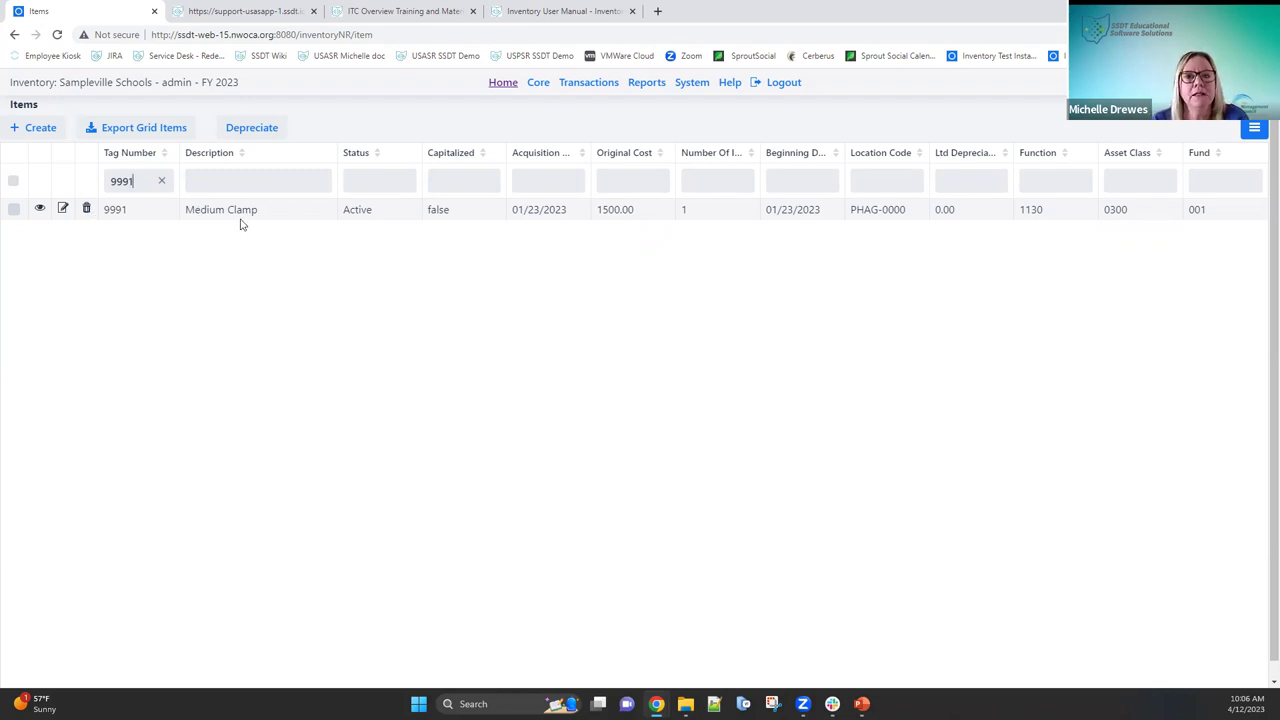
{"action": "mouse_move", "coordinate": [575, 88]}
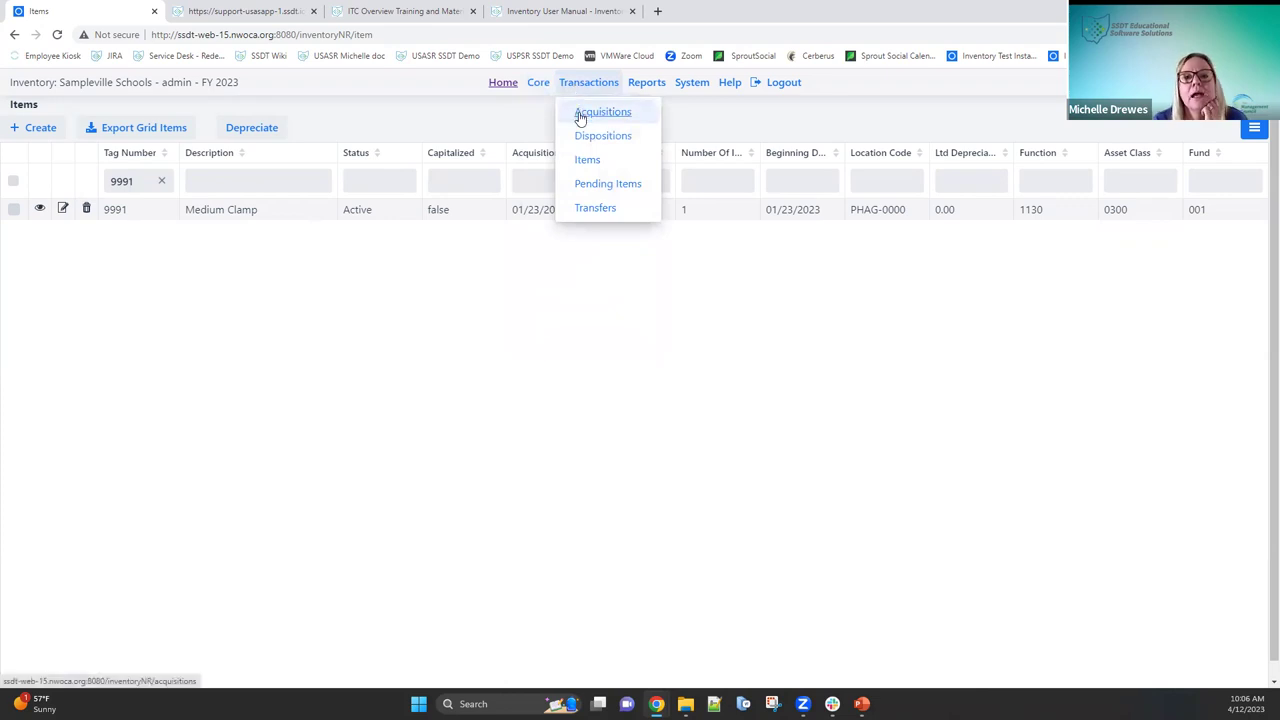
Step: Filter Acquisitions to tag 9991 and review its 1500.00 acquisition dated 01/23/2023
{"action": "left_click", "coordinate": [580, 117]}
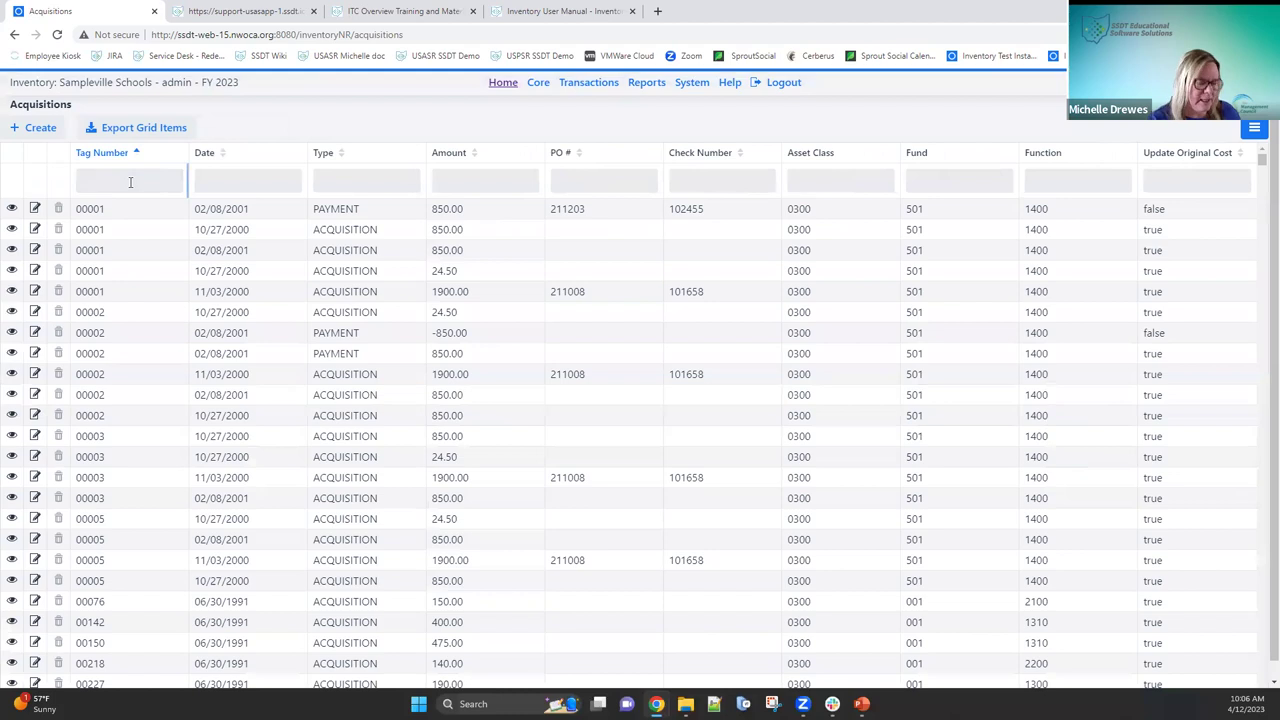
{"action": "left_click", "coordinate": [130, 181]}
{"action": "type", "text": "999"}
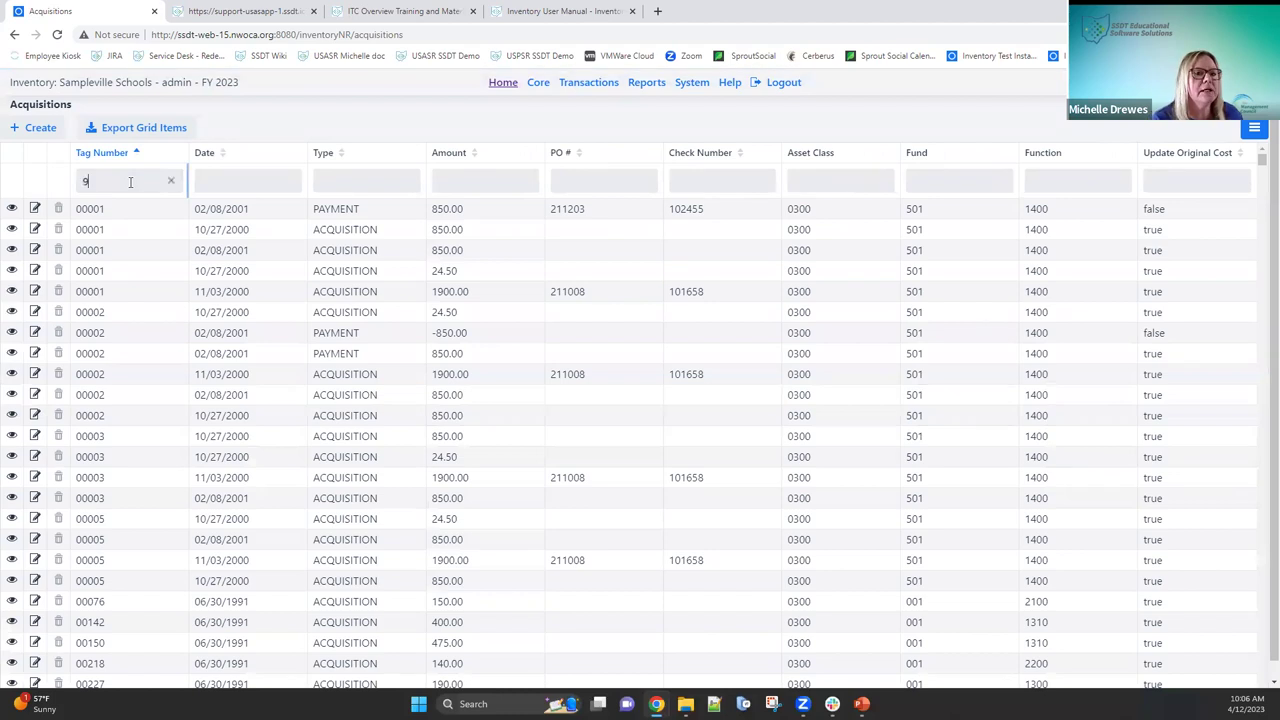
{"action": "type", "text": "1"}
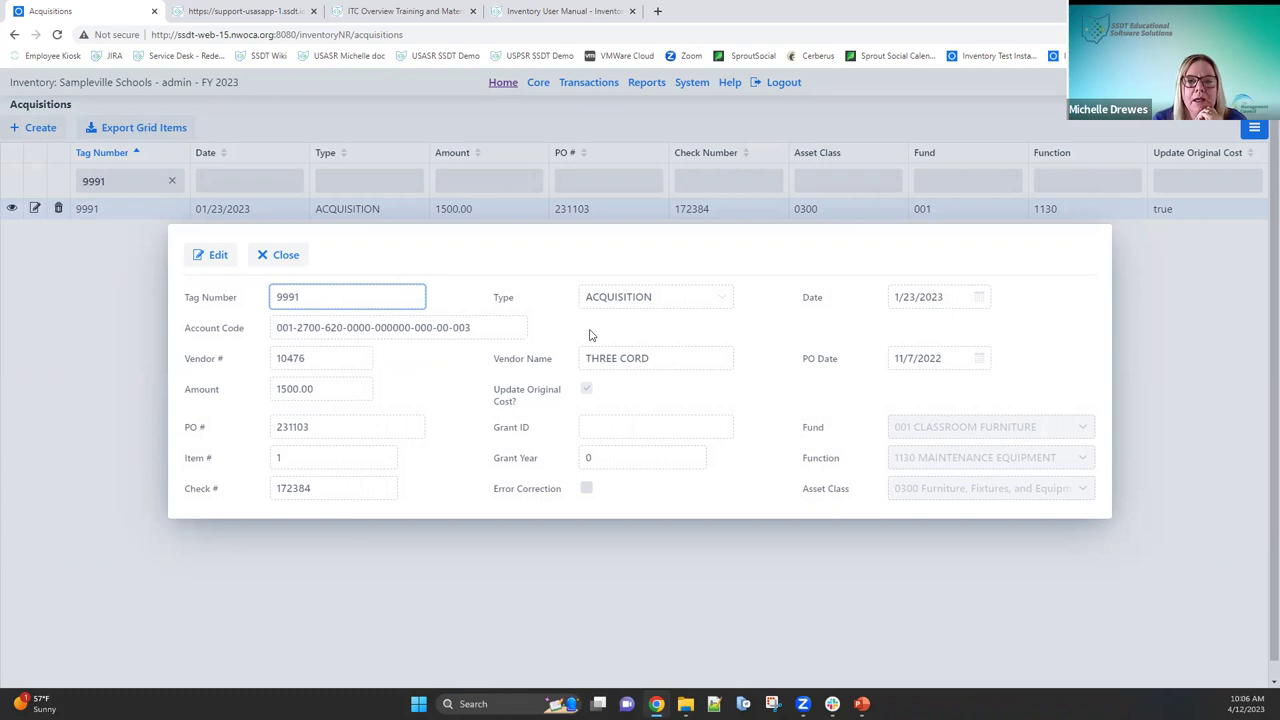
{"action": "left_click", "coordinate": [285, 256]}
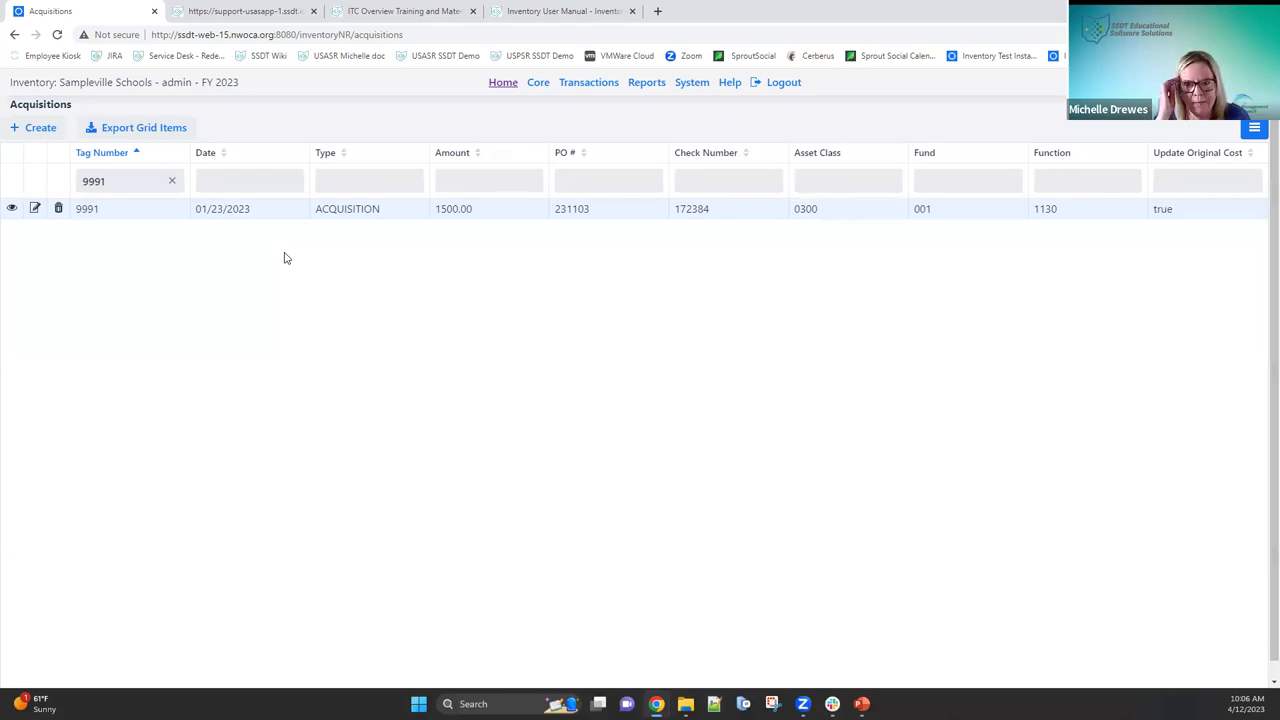
Step: Filter the Items list to tag 24078, showing Small Gray with cost 5520.00
{"action": "left_click", "coordinate": [584, 88]}
{"action": "left_click", "coordinate": [586, 160]}
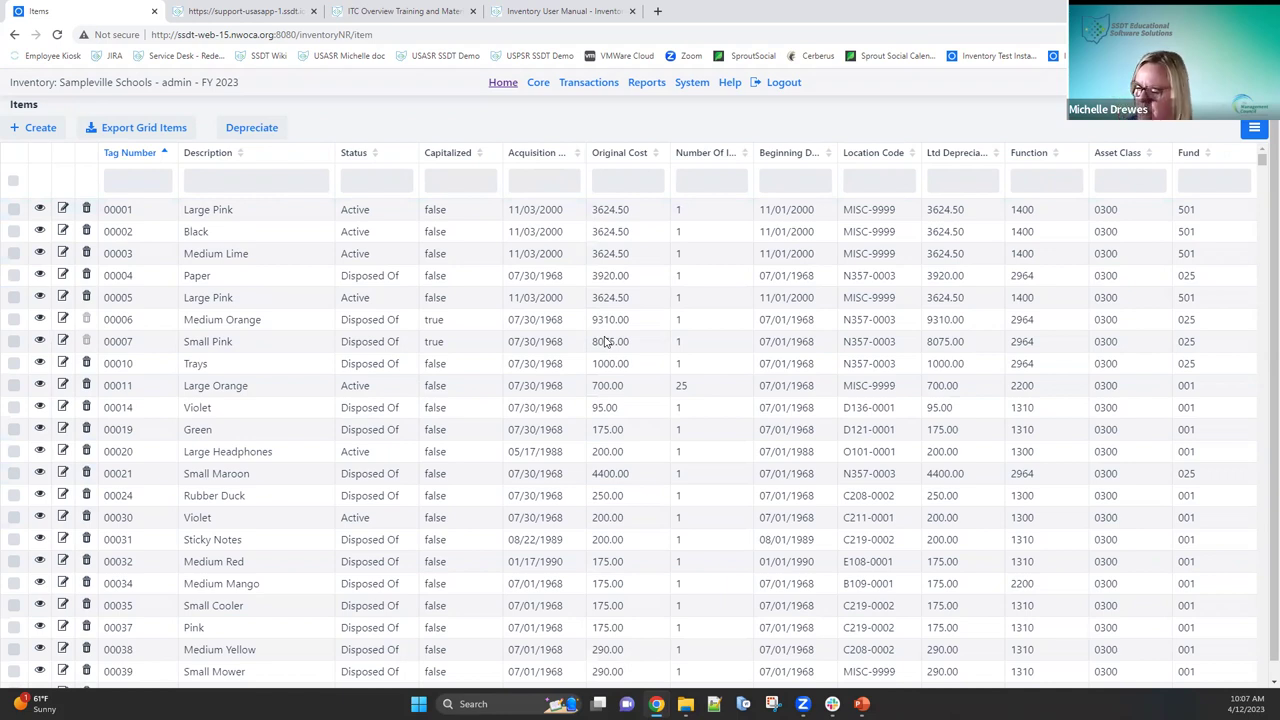
{"action": "left_click", "coordinate": [131, 183]}
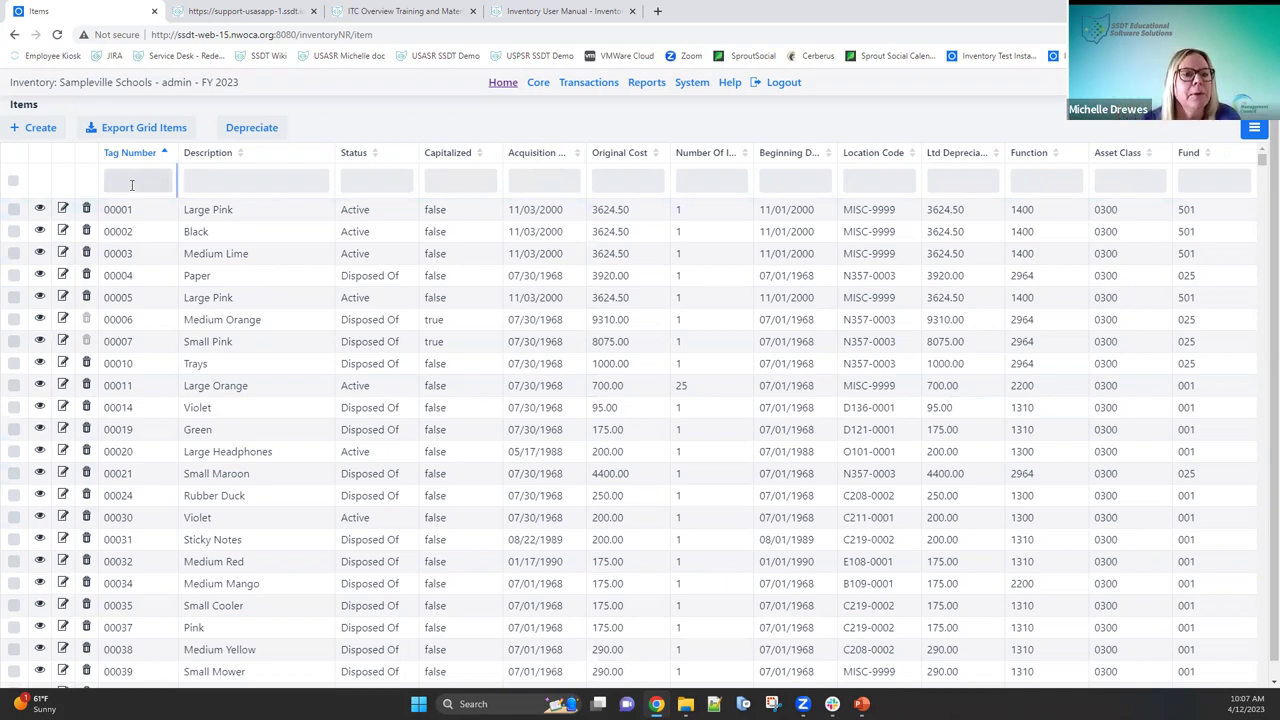
{"action": "type", "text": "24078"}
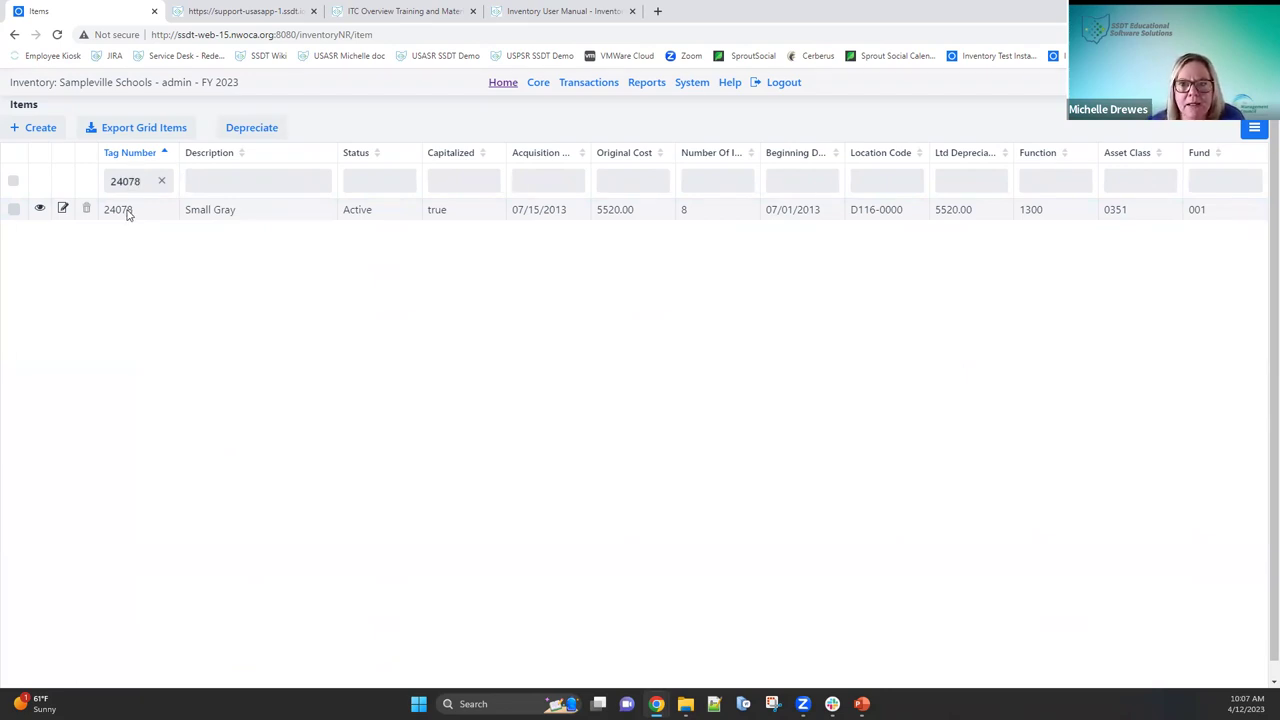
{"action": "left_click", "coordinate": [691, 82]}
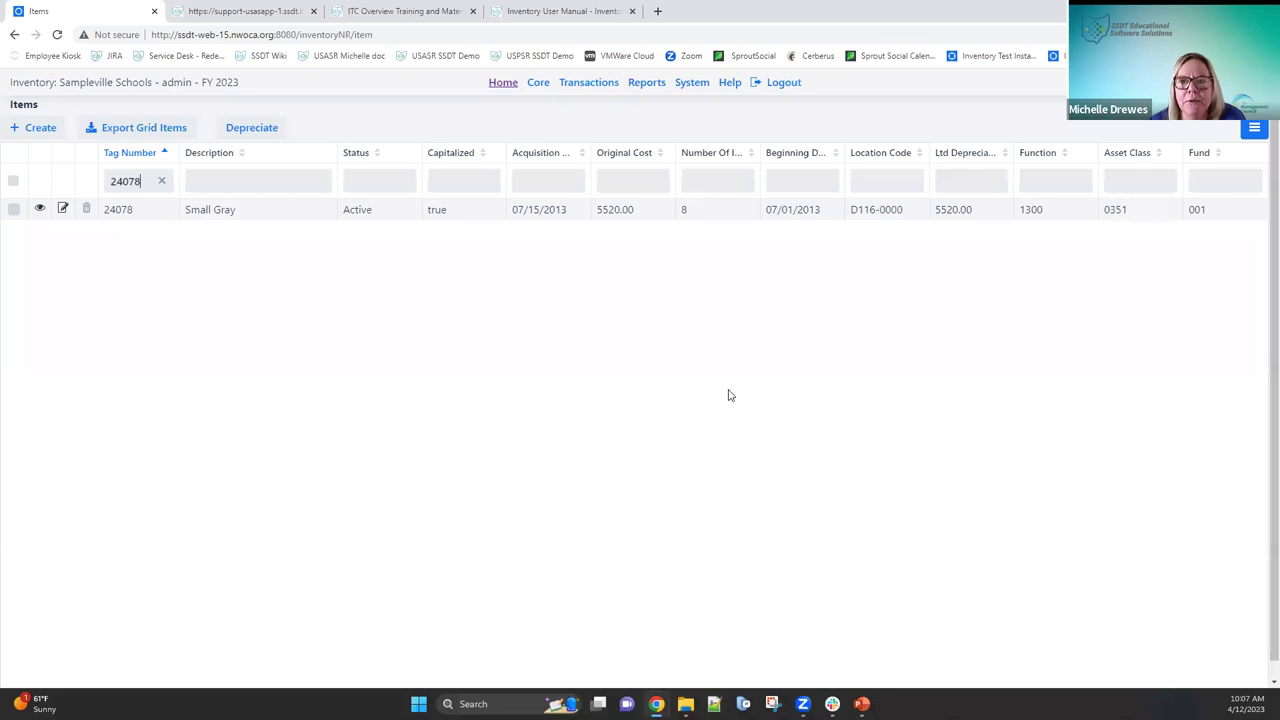
{"action": "left_click", "coordinate": [285, 313]}
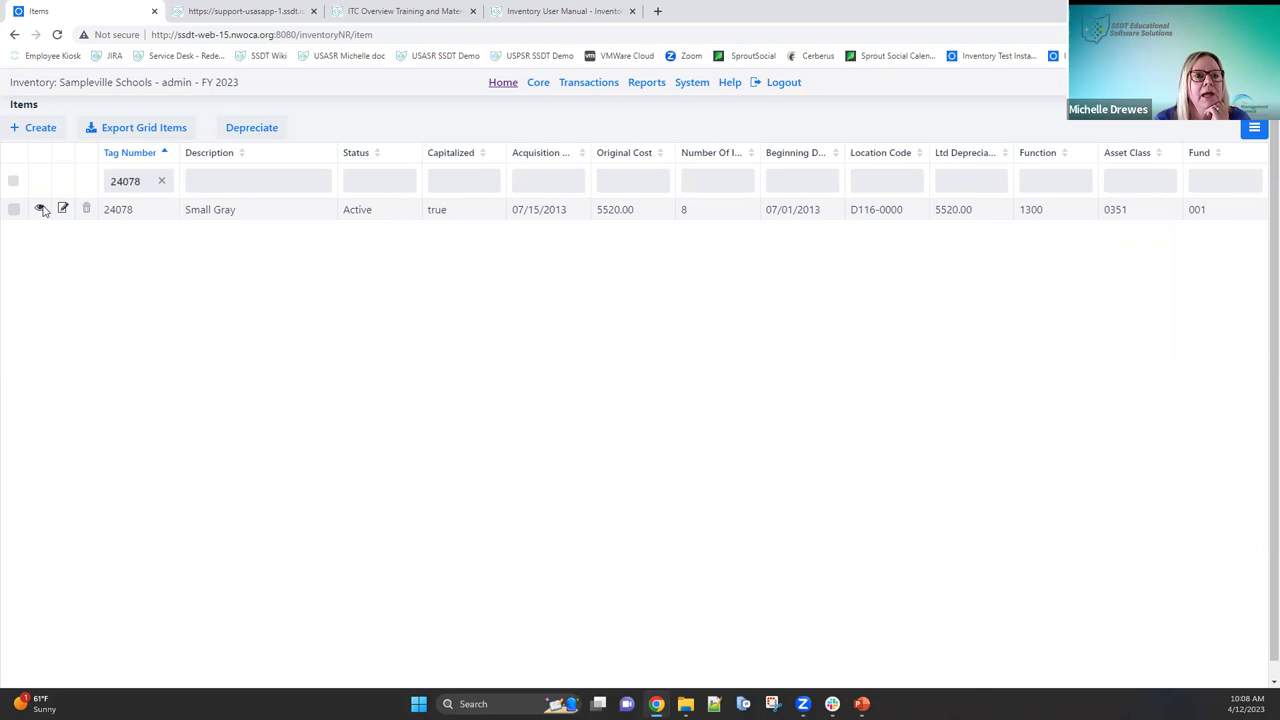
Step: Open item 24078's detail record and start splitting it
{"action": "left_click", "coordinate": [40, 210]}
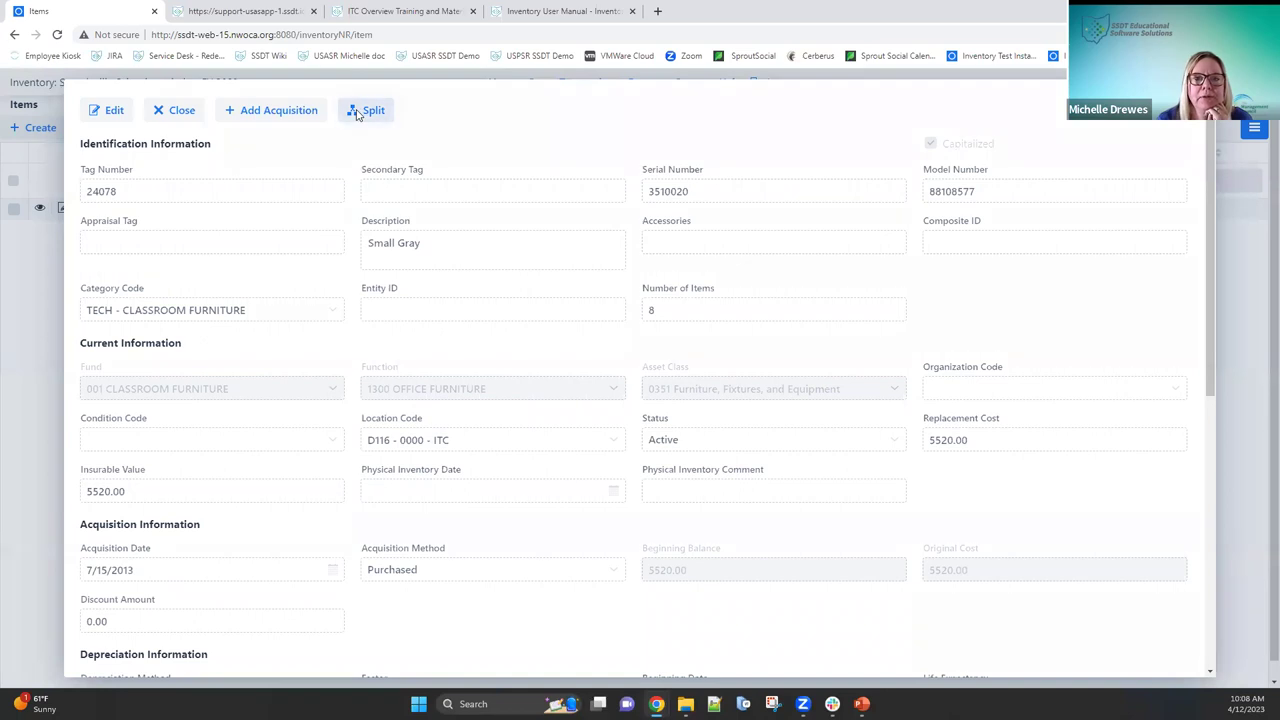
{"action": "left_click", "coordinate": [367, 110]}
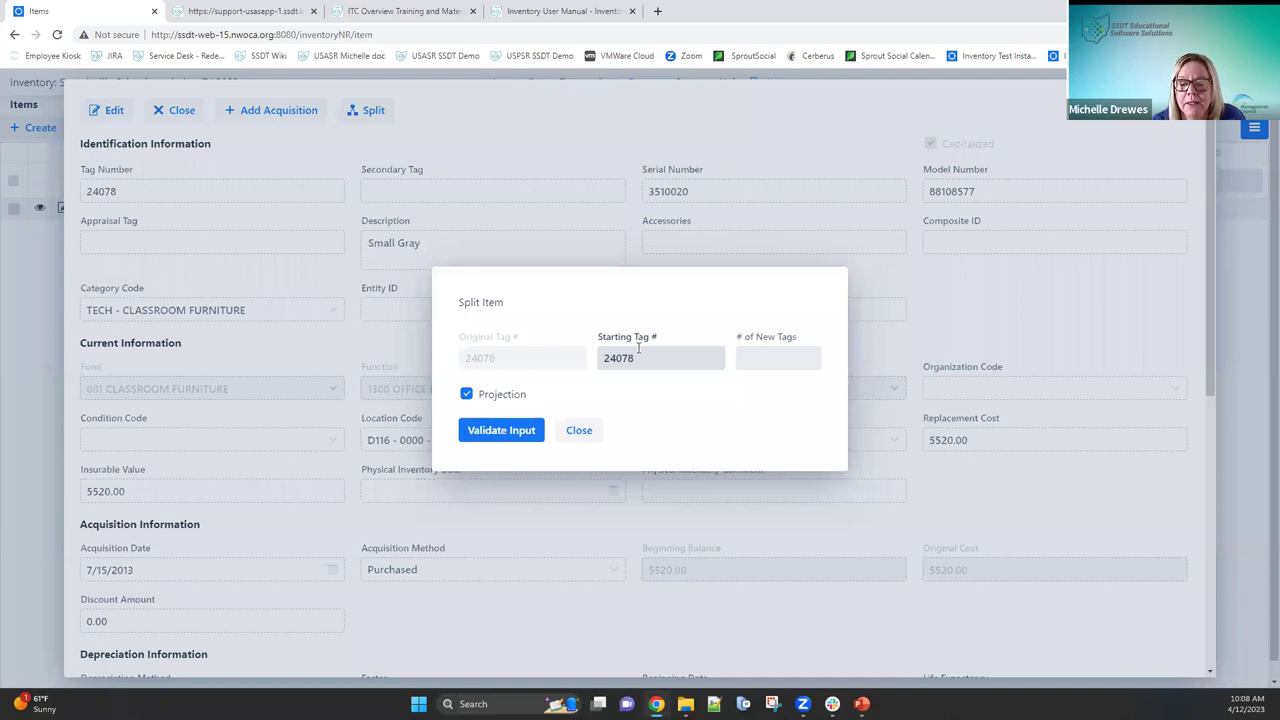
Step: Request 8 new tags from tag 24078, validate the input, and run the split
{"action": "left_click", "coordinate": [753, 356]}
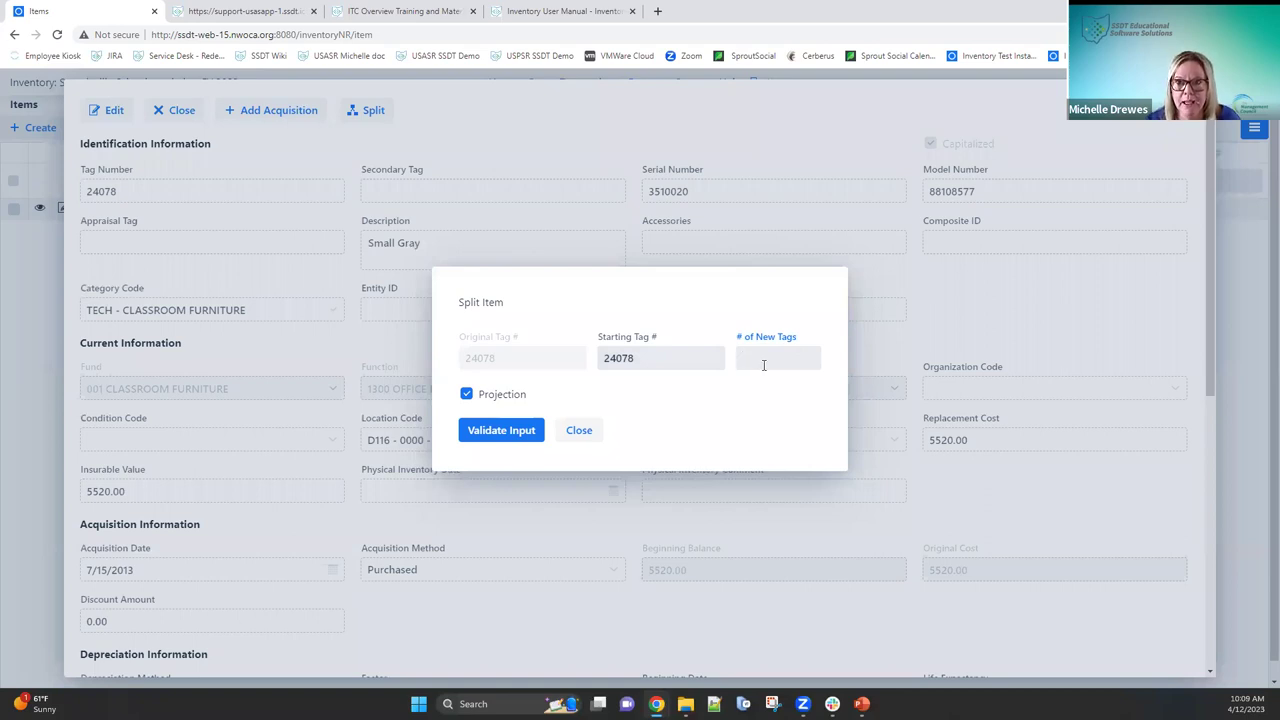
{"action": "type", "text": "8"}
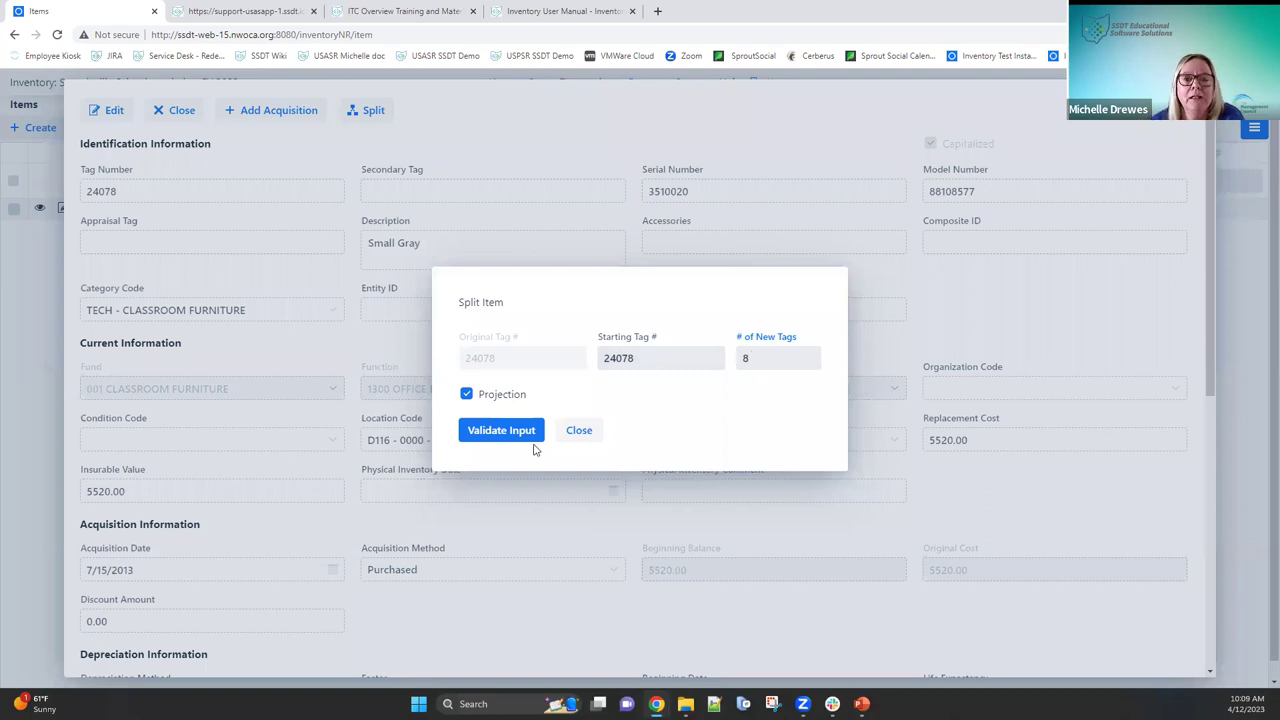
{"action": "left_click", "coordinate": [498, 430]}
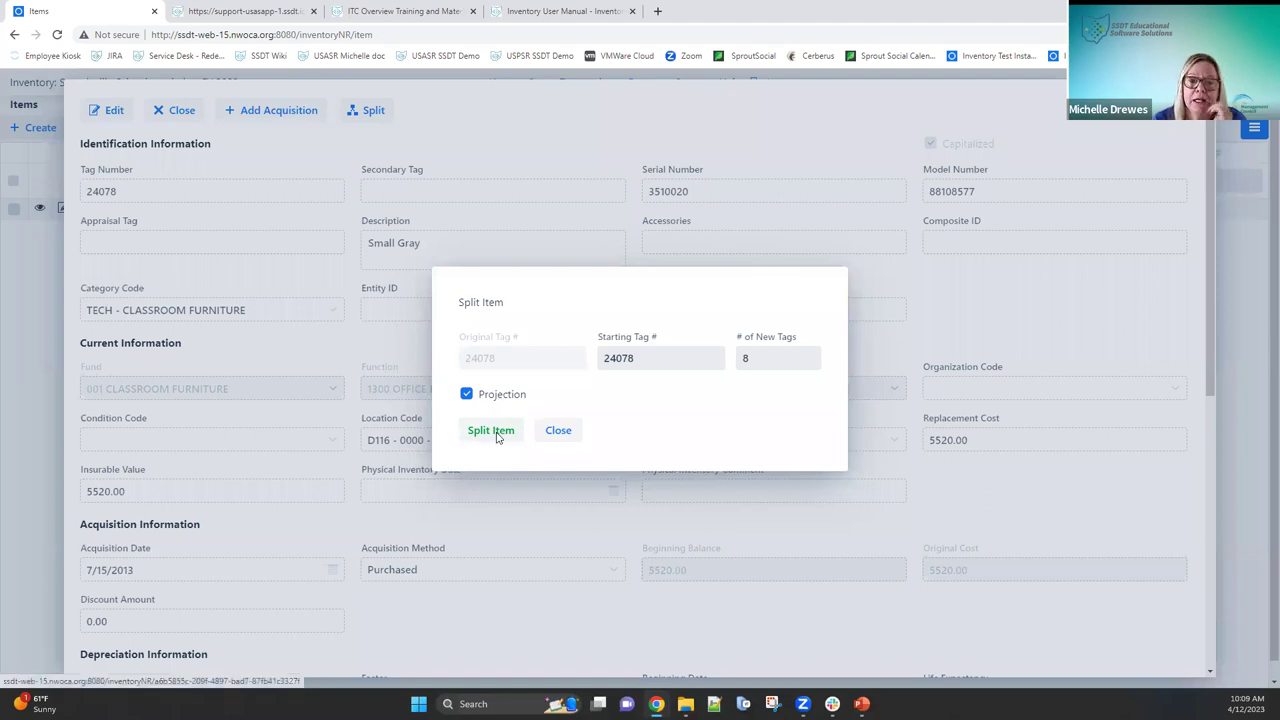
{"action": "left_click", "coordinate": [497, 434]}
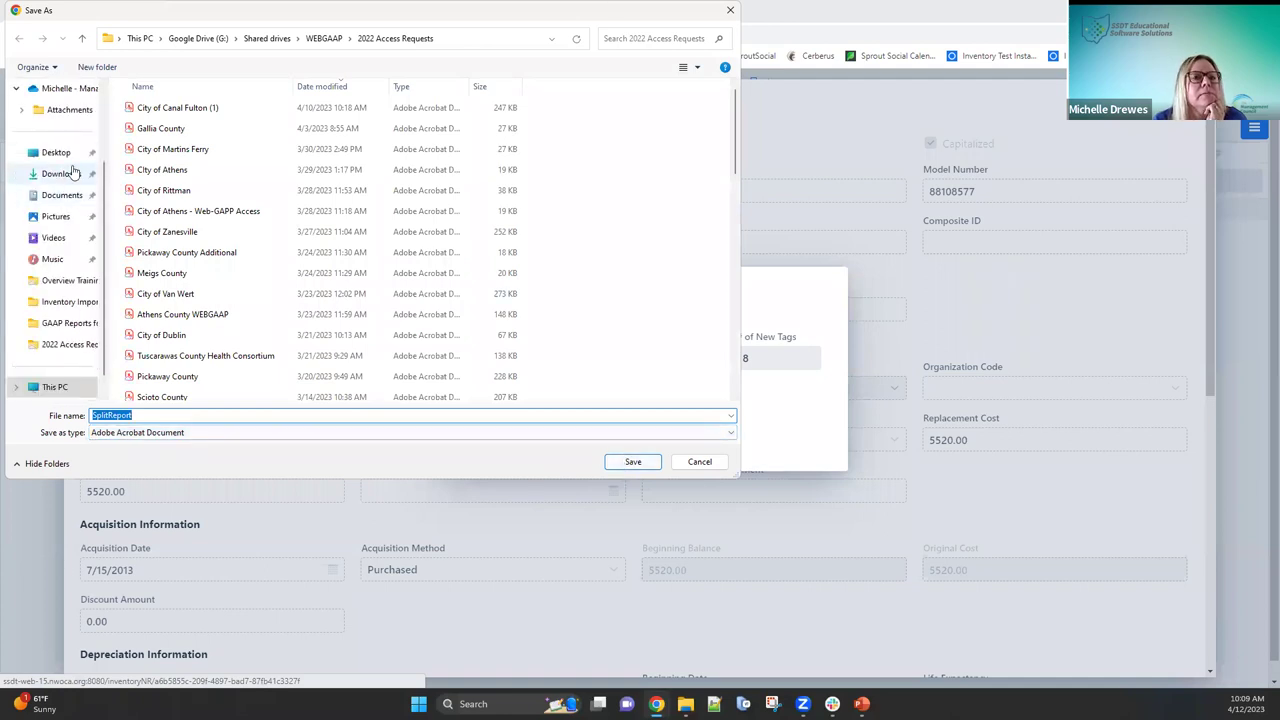
Step: Save SplitReport.pdf to Downloads and open it in Chrome's PDF viewer
{"action": "left_click", "coordinate": [64, 175]}
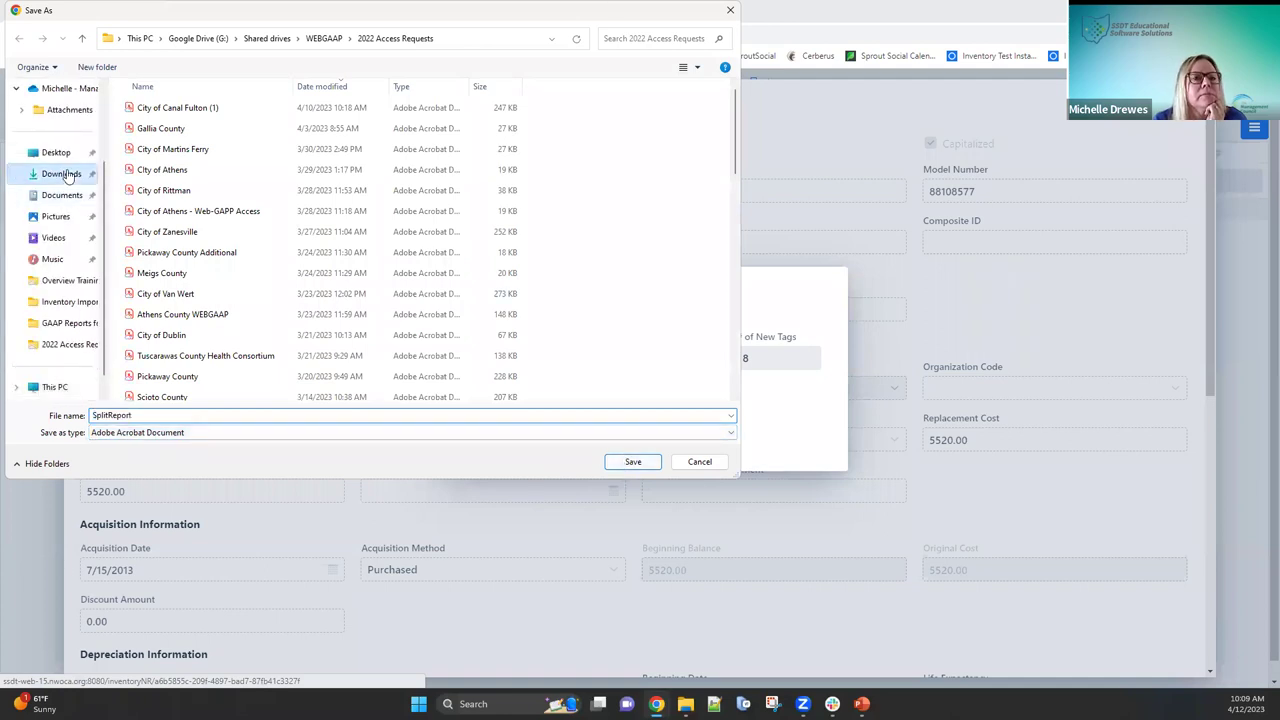
{"action": "left_click", "coordinate": [633, 462]}
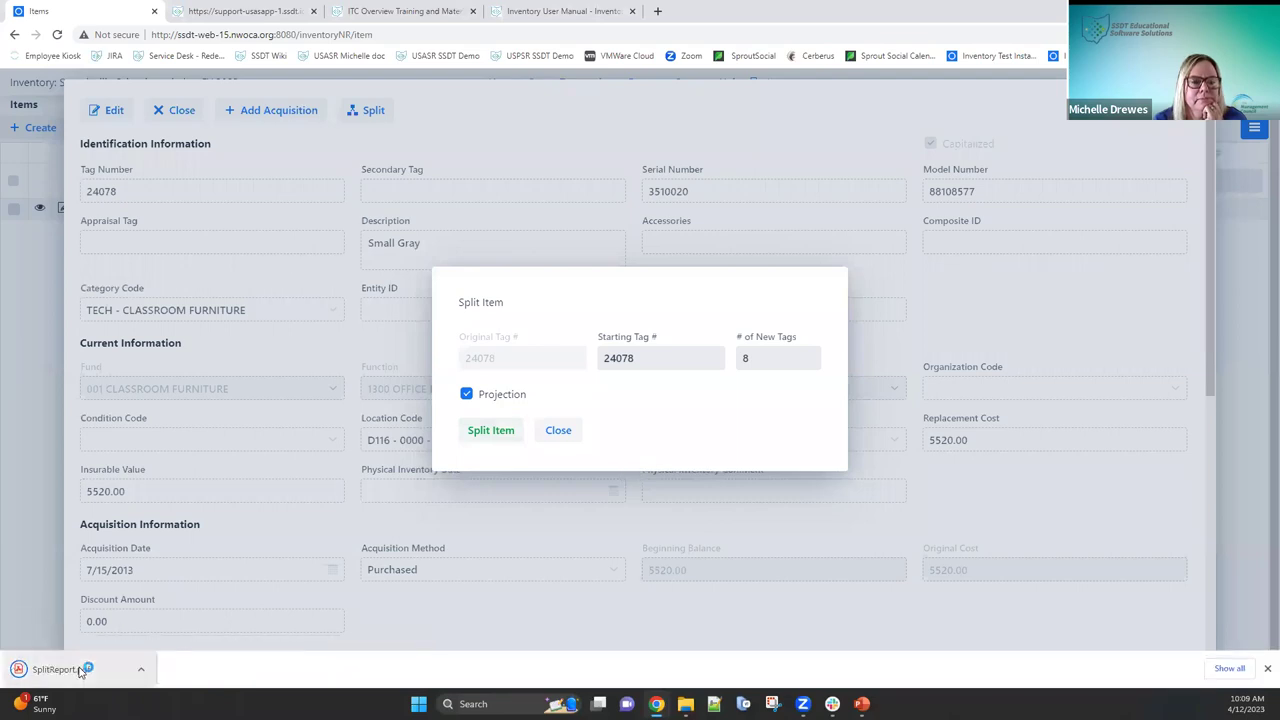
{"action": "left_click", "coordinate": [80, 670]}
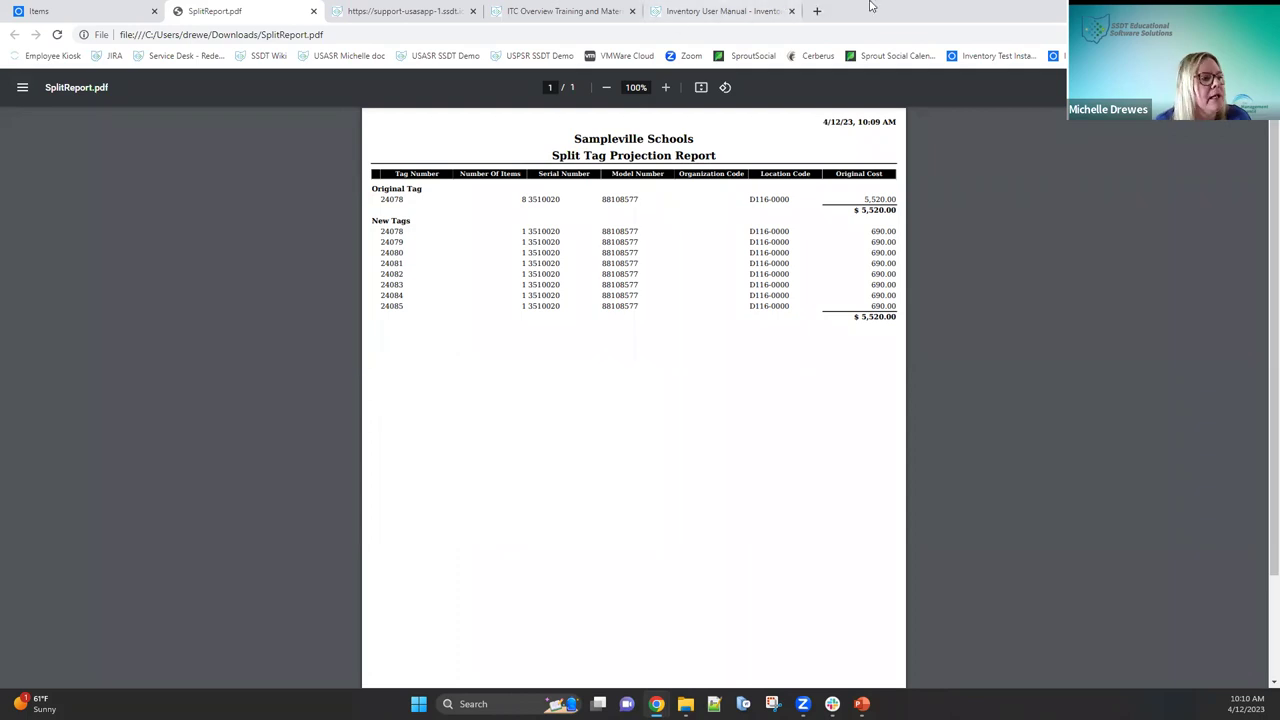
Step: Return to item 24078's record, close the Split Item dialog and start a fresh one
{"action": "left_click", "coordinate": [111, 15]}
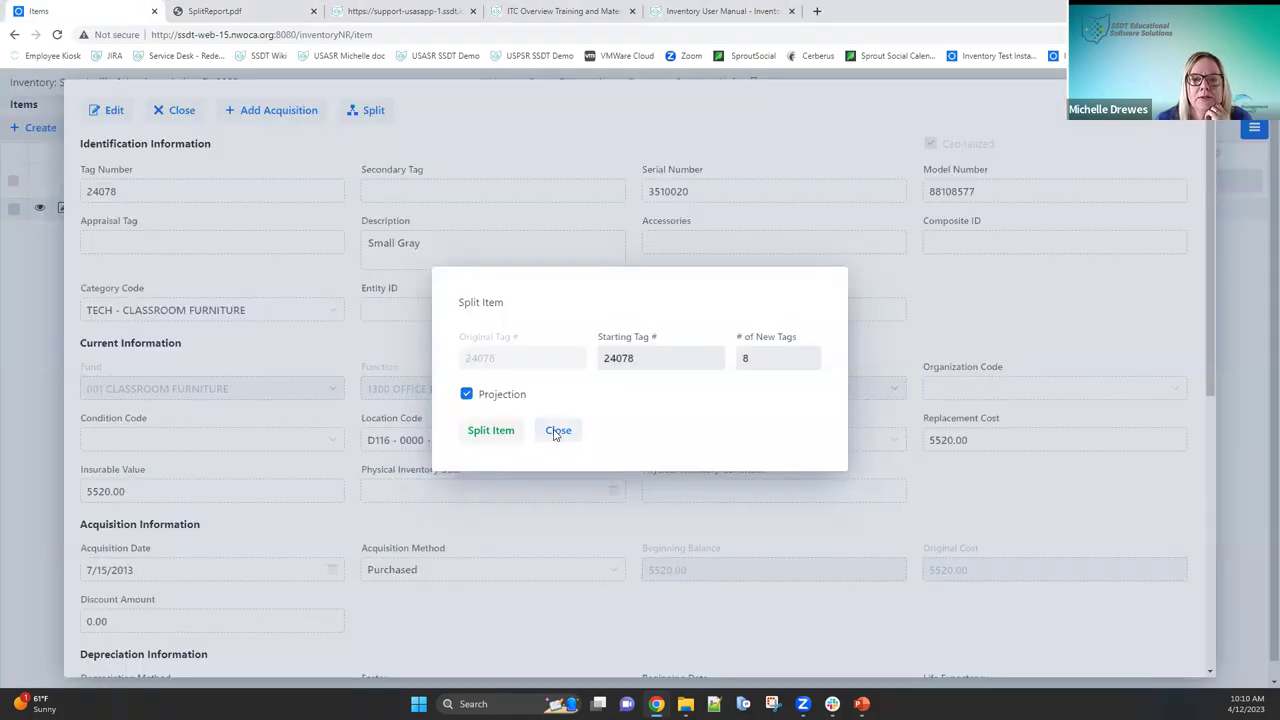
{"action": "left_click", "coordinate": [557, 431]}
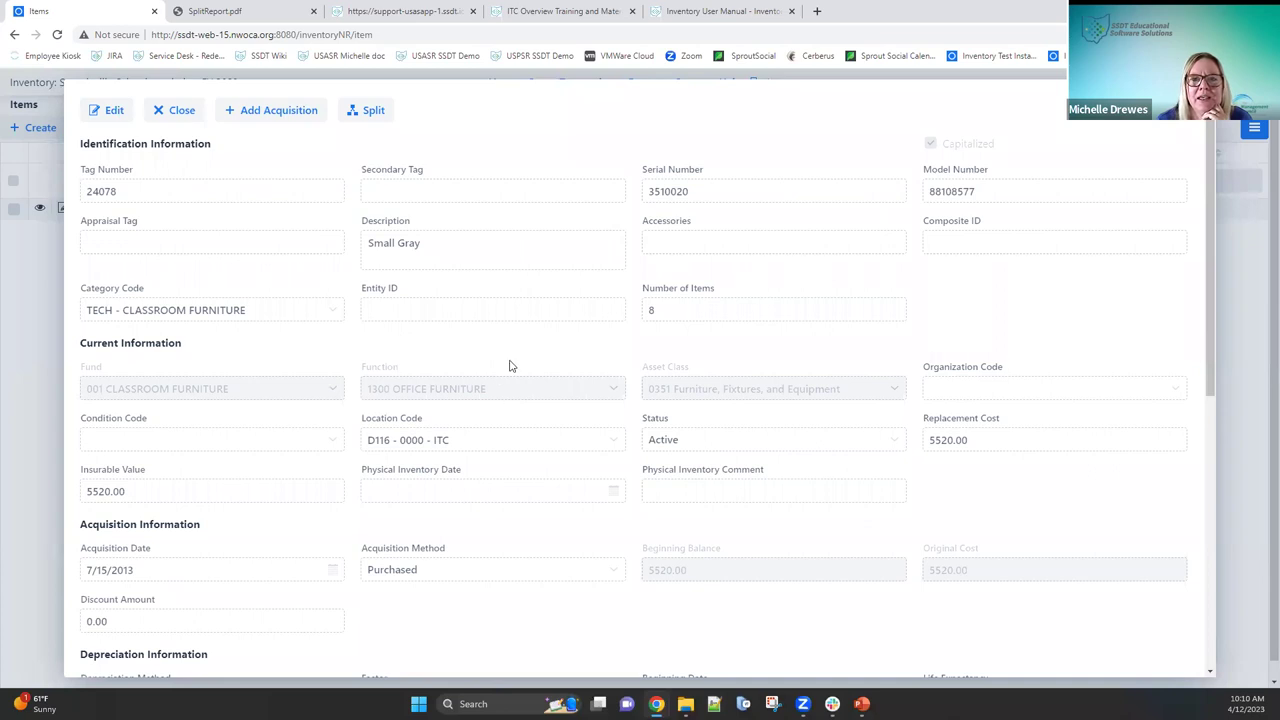
{"action": "left_click", "coordinate": [366, 112]}
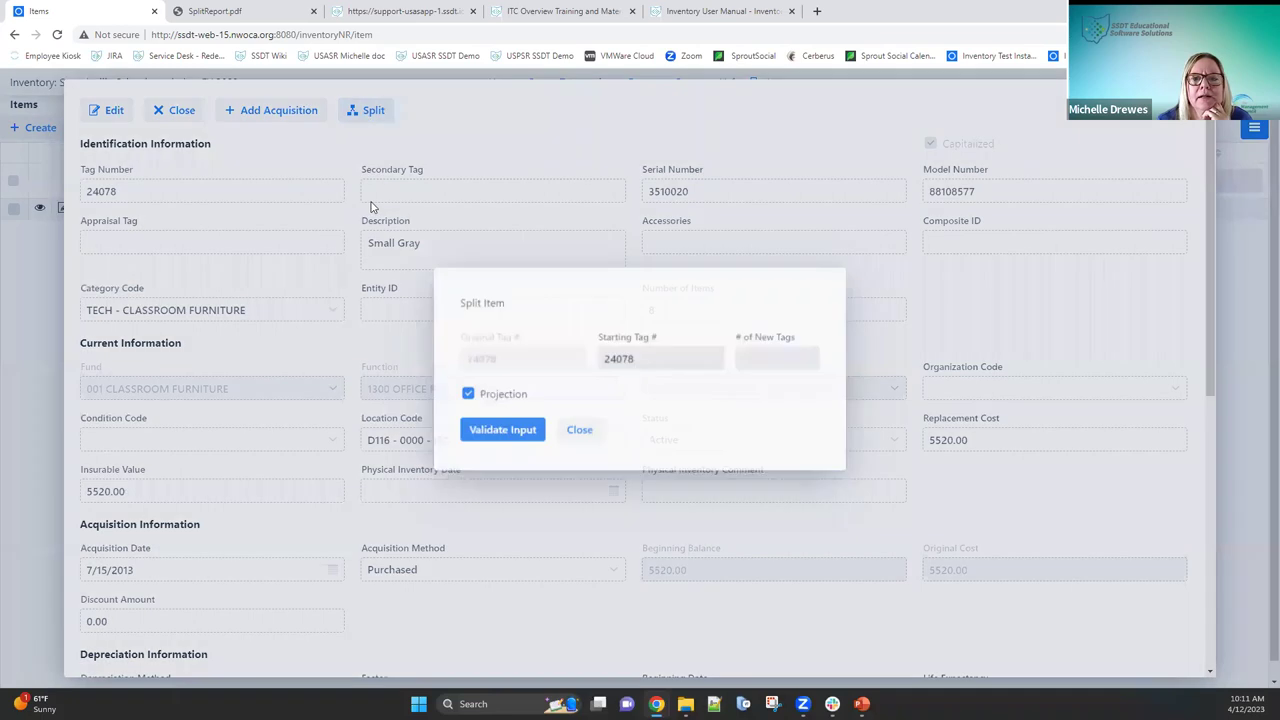
Step: Split tag 24078 into 8 new tags with Projection off, validating the input first
{"action": "left_click", "coordinate": [466, 395]}
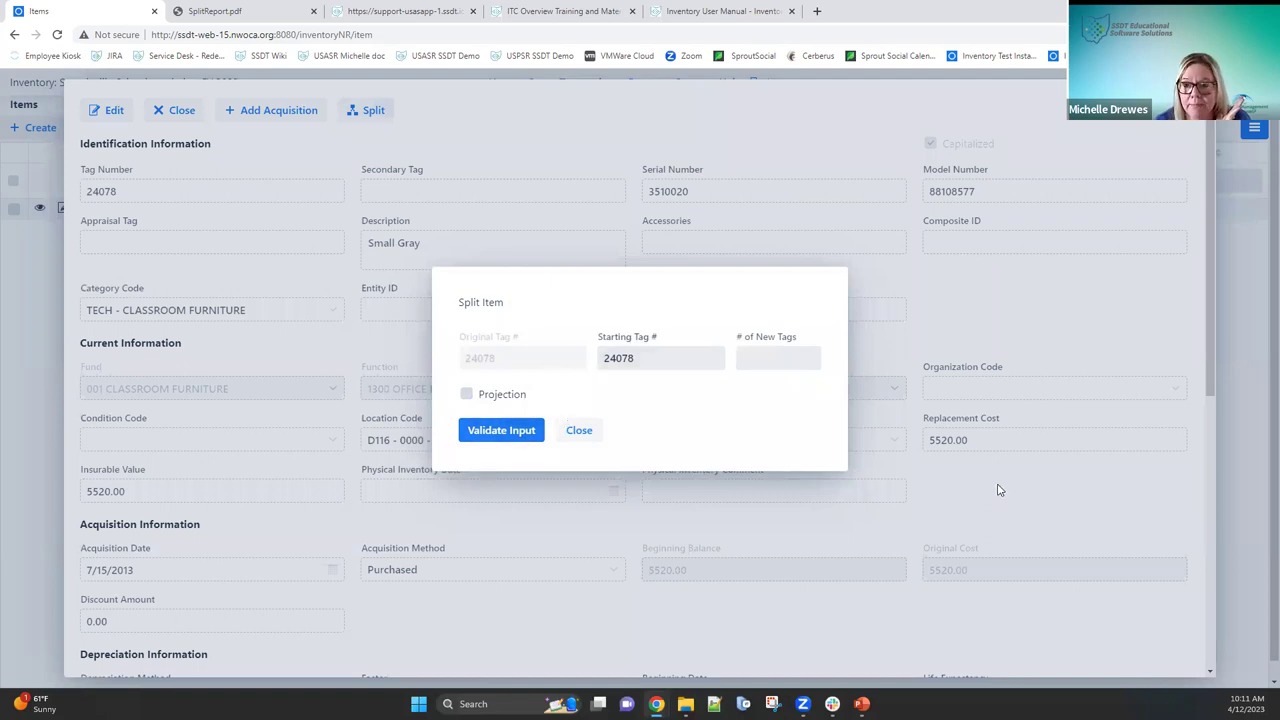
{"action": "left_click", "coordinate": [766, 360]}
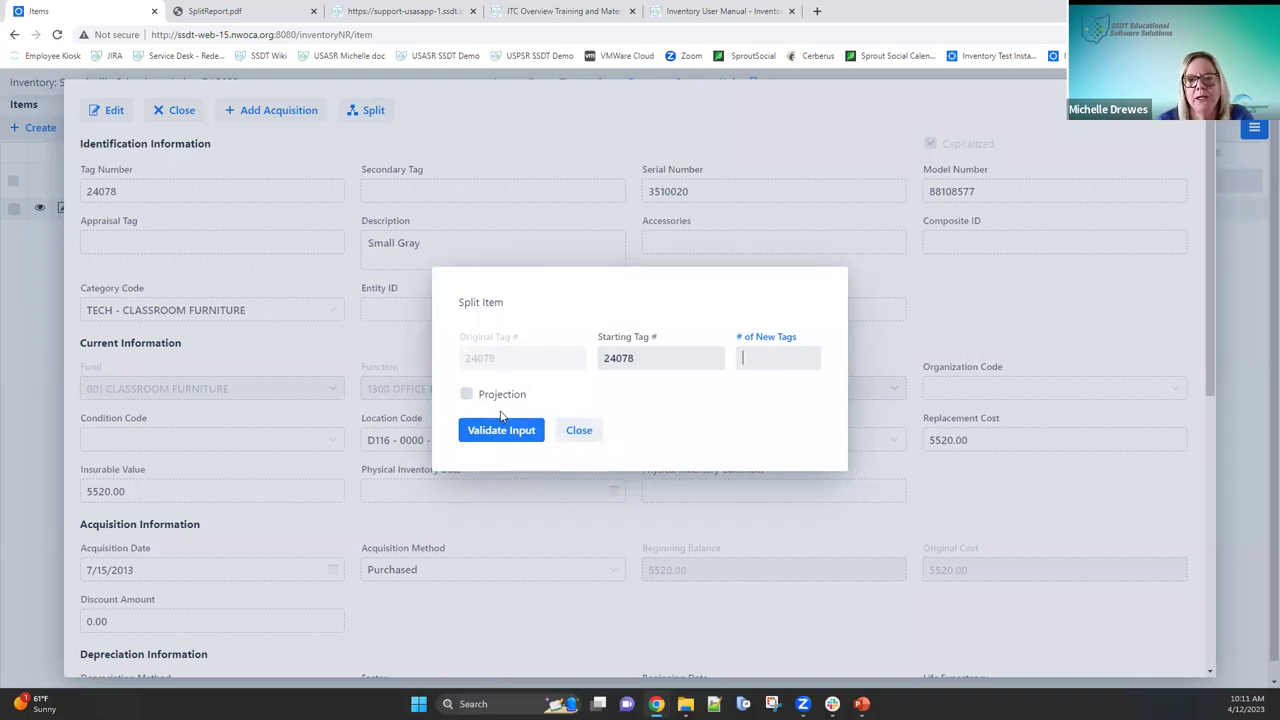
{"action": "type", "text": "8"}
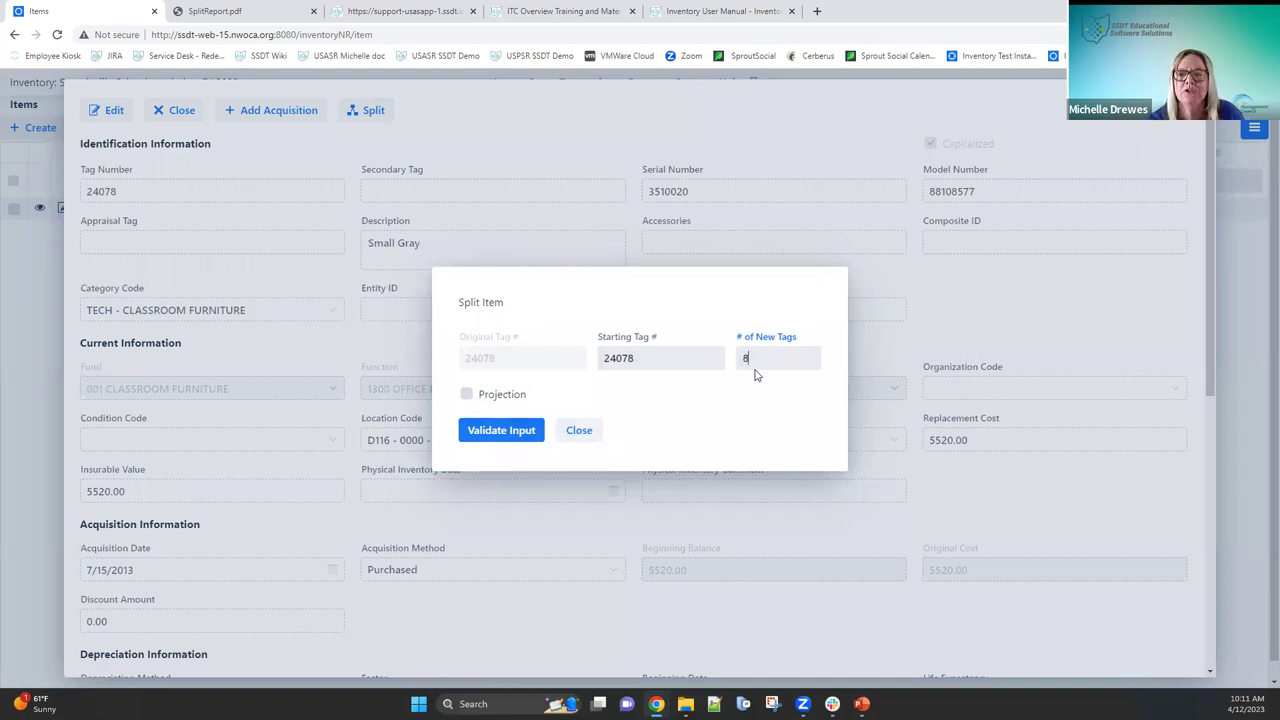
{"action": "left_click", "coordinate": [490, 430]}
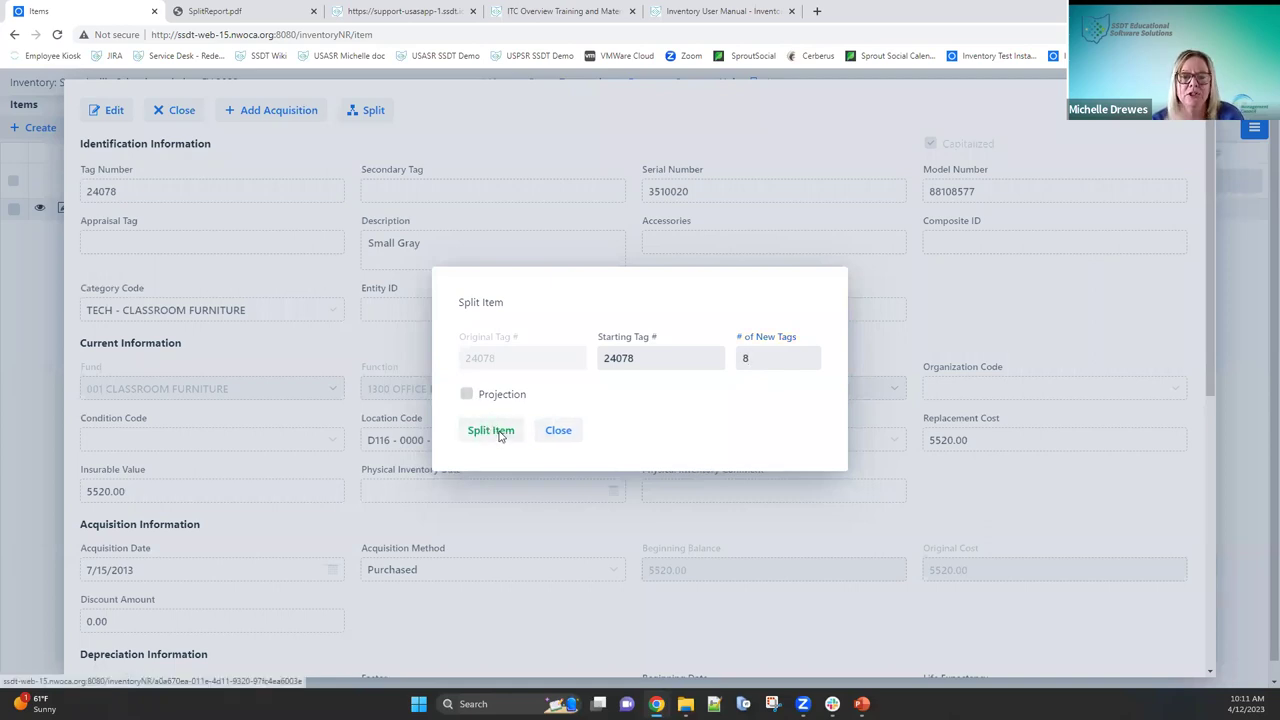
{"action": "left_click", "coordinate": [495, 431]}
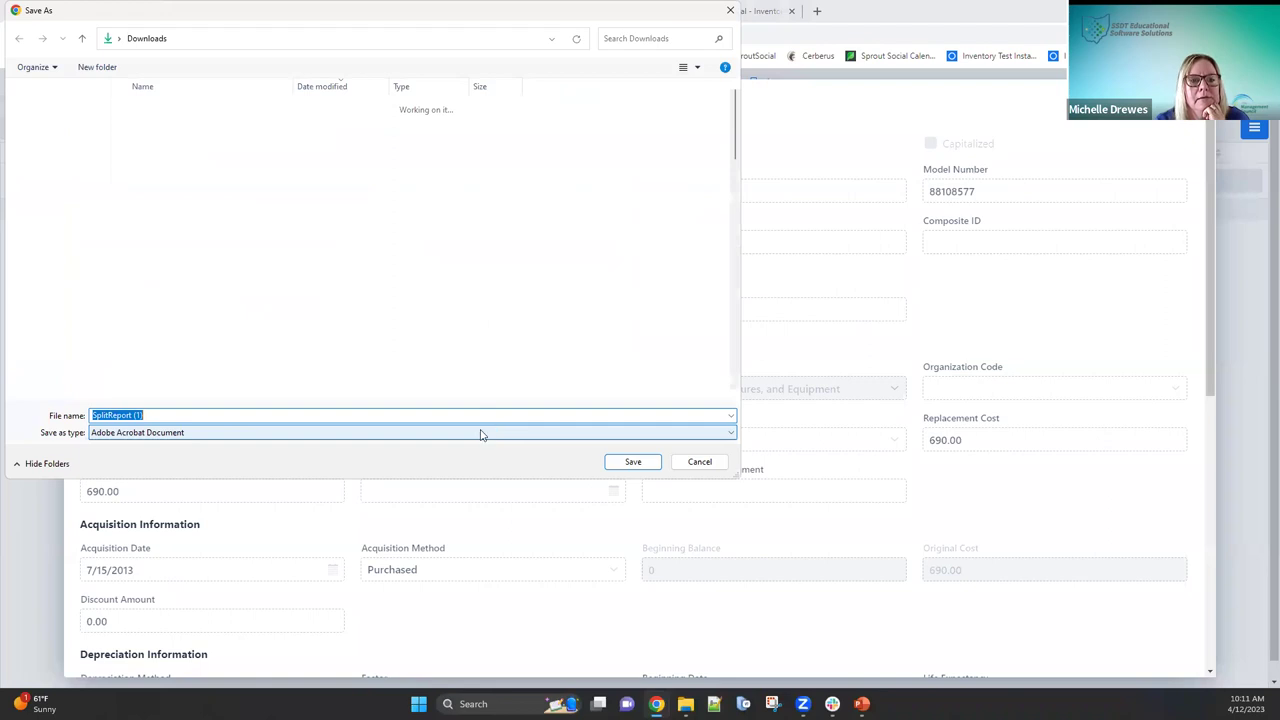
Step: Save the split report as SplitReport (1).pdf and open the downloaded file
{"action": "left_click", "coordinate": [613, 463]}
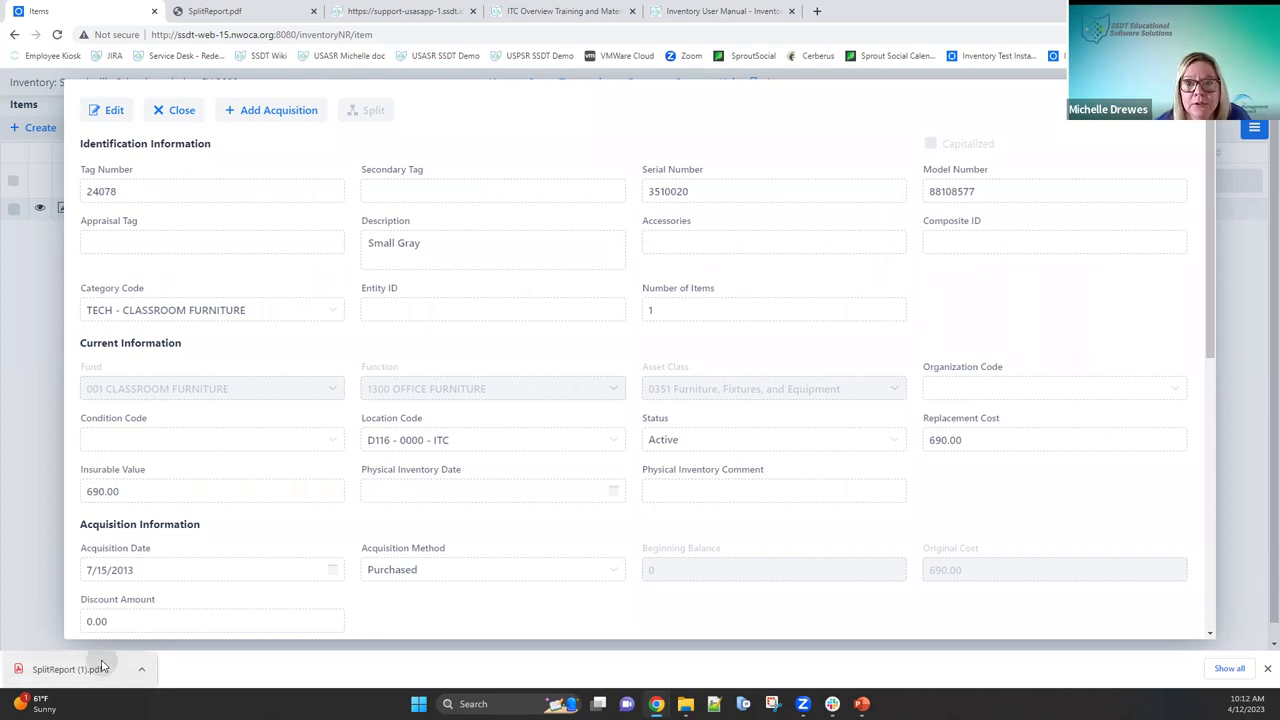
{"action": "left_click", "coordinate": [102, 665]}
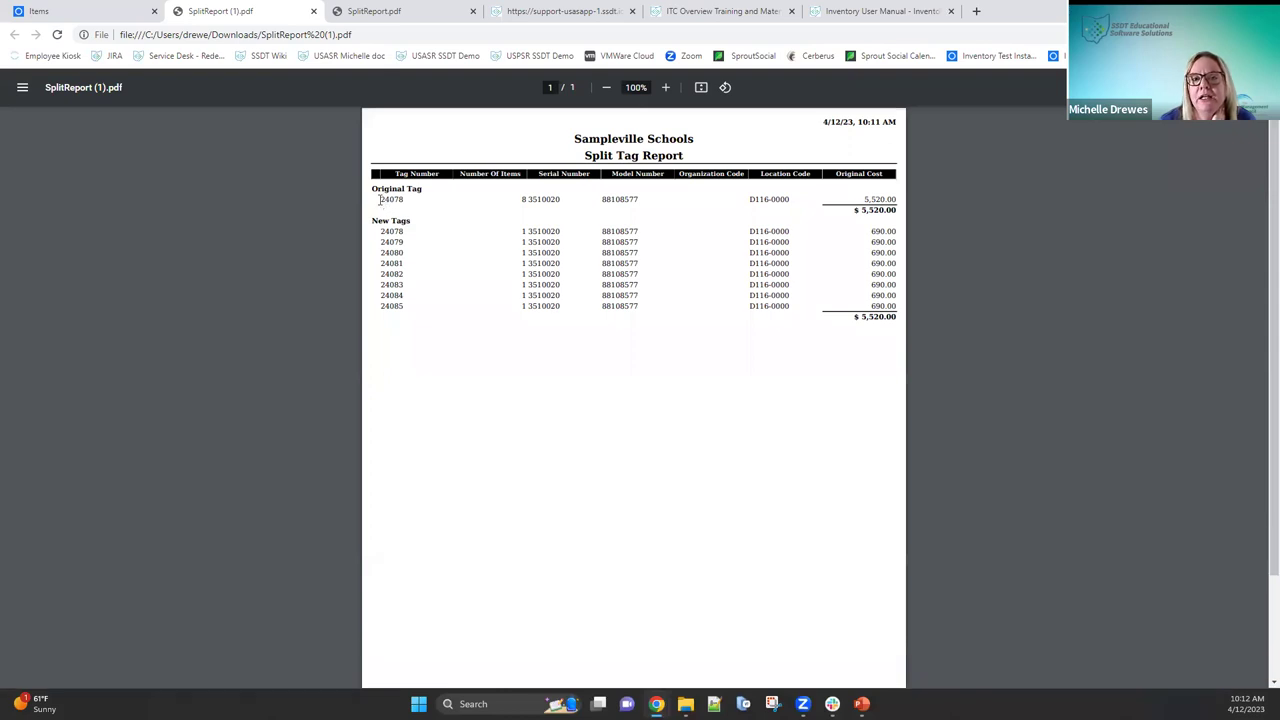
Step: Switch back to the Items tab showing item 24078's detail form
{"action": "left_click", "coordinate": [100, 10]}
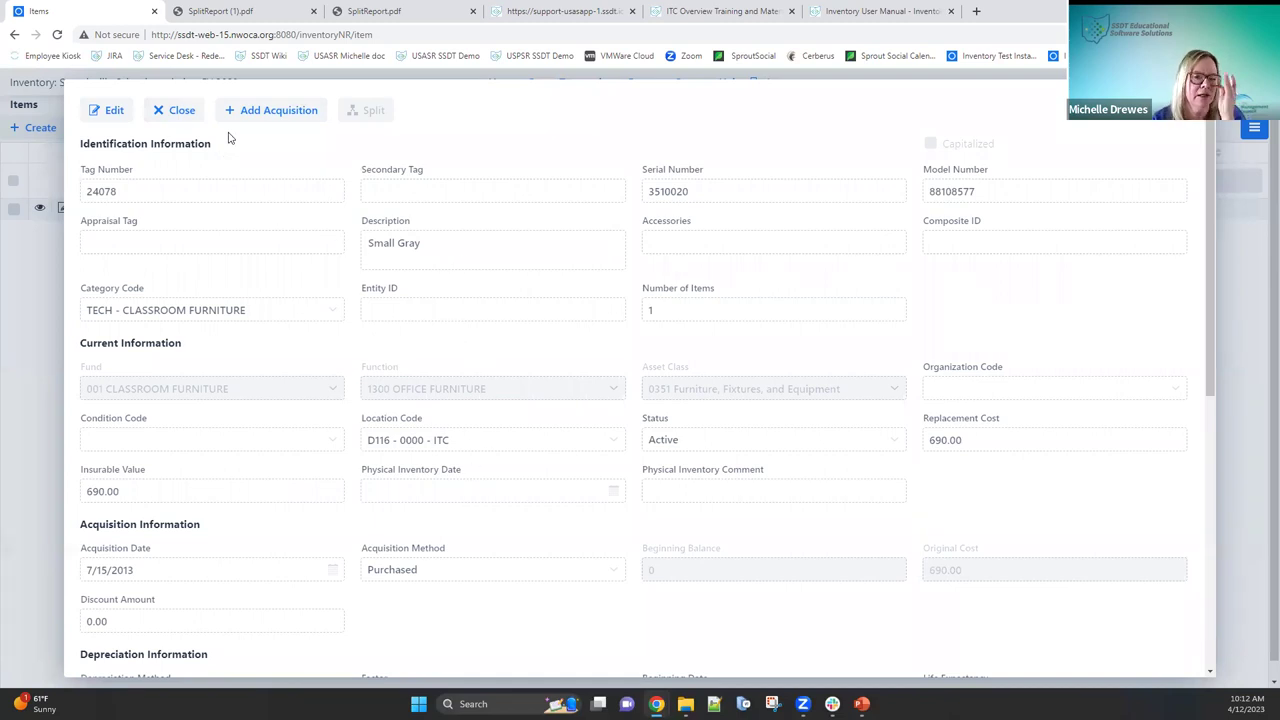
Step: Close item 24078, check tags 24078–24085 under a '240' Tag Number filter, then clear the filter
{"action": "left_click", "coordinate": [184, 111]}
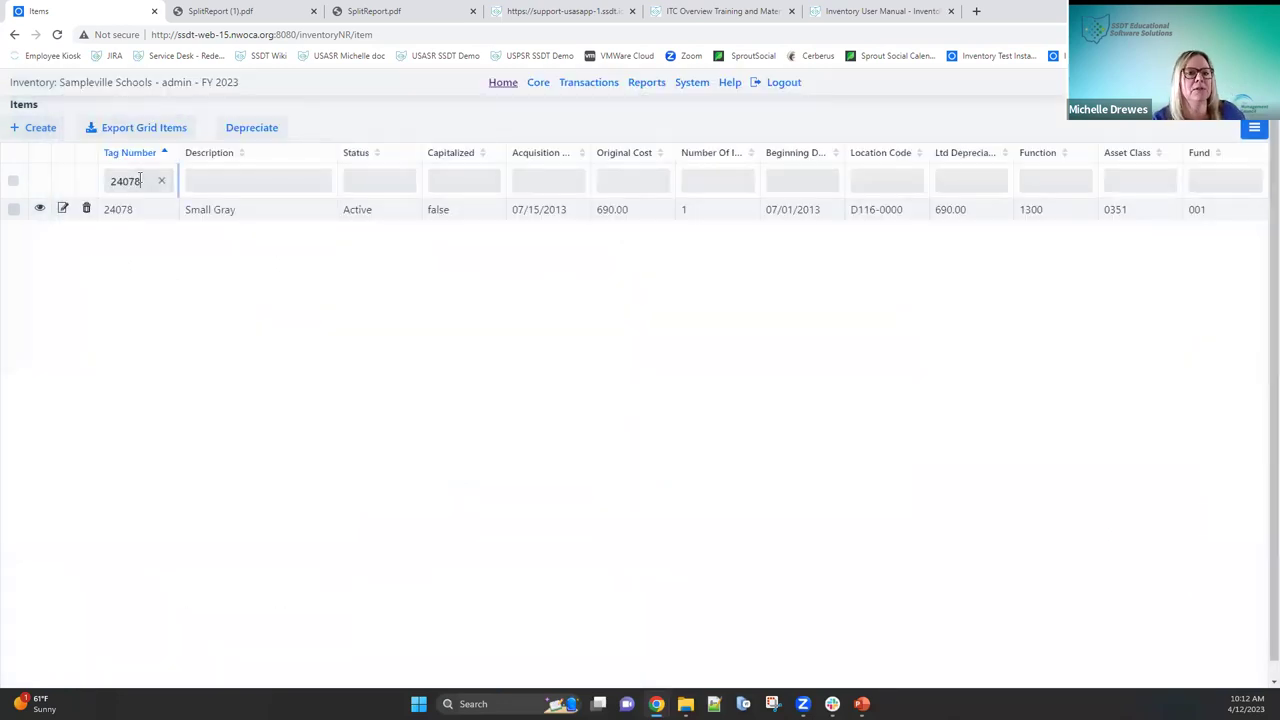
{"action": "key", "text": "BackSpace"}
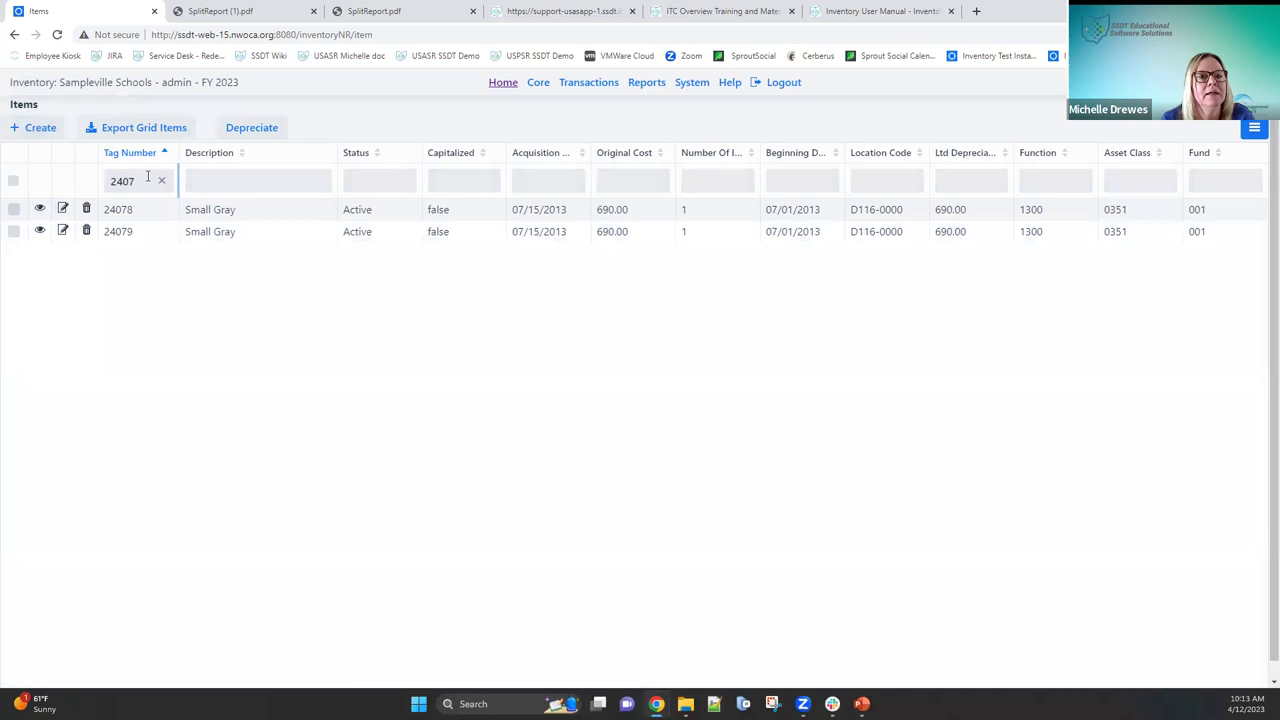
{"action": "key", "text": "BackSpace"}
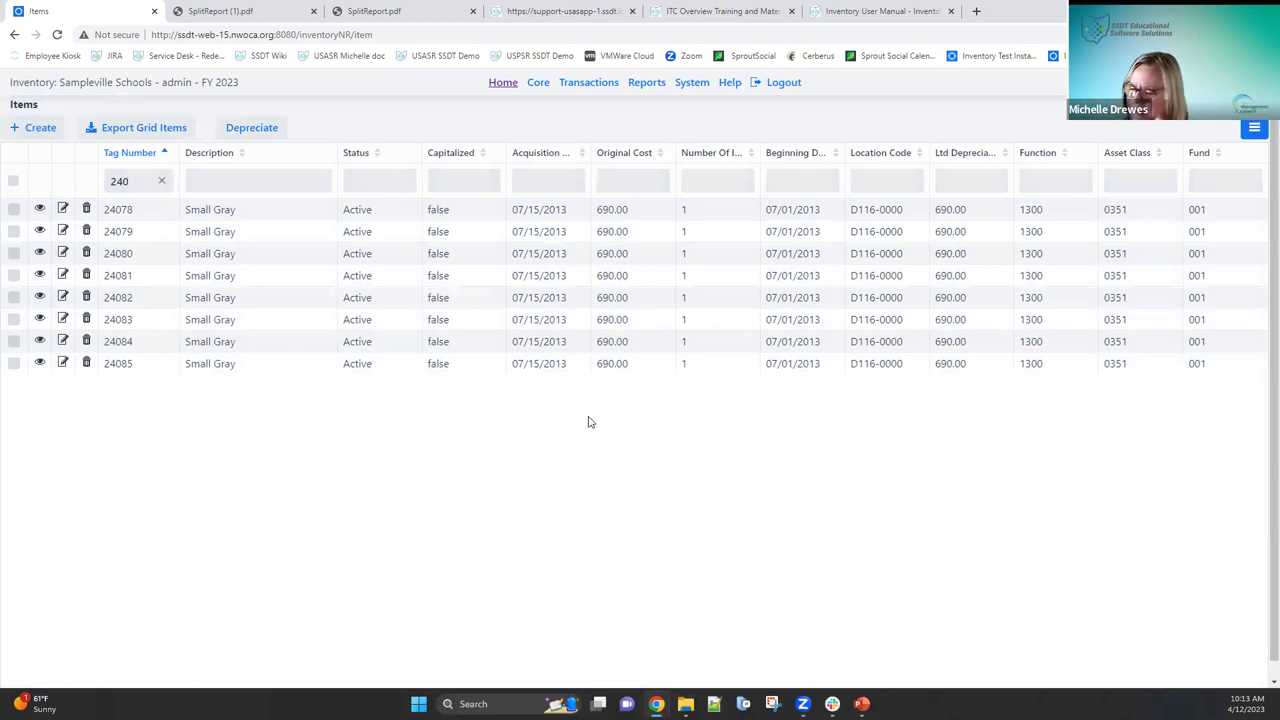
{"action": "left_click", "coordinate": [161, 180]}
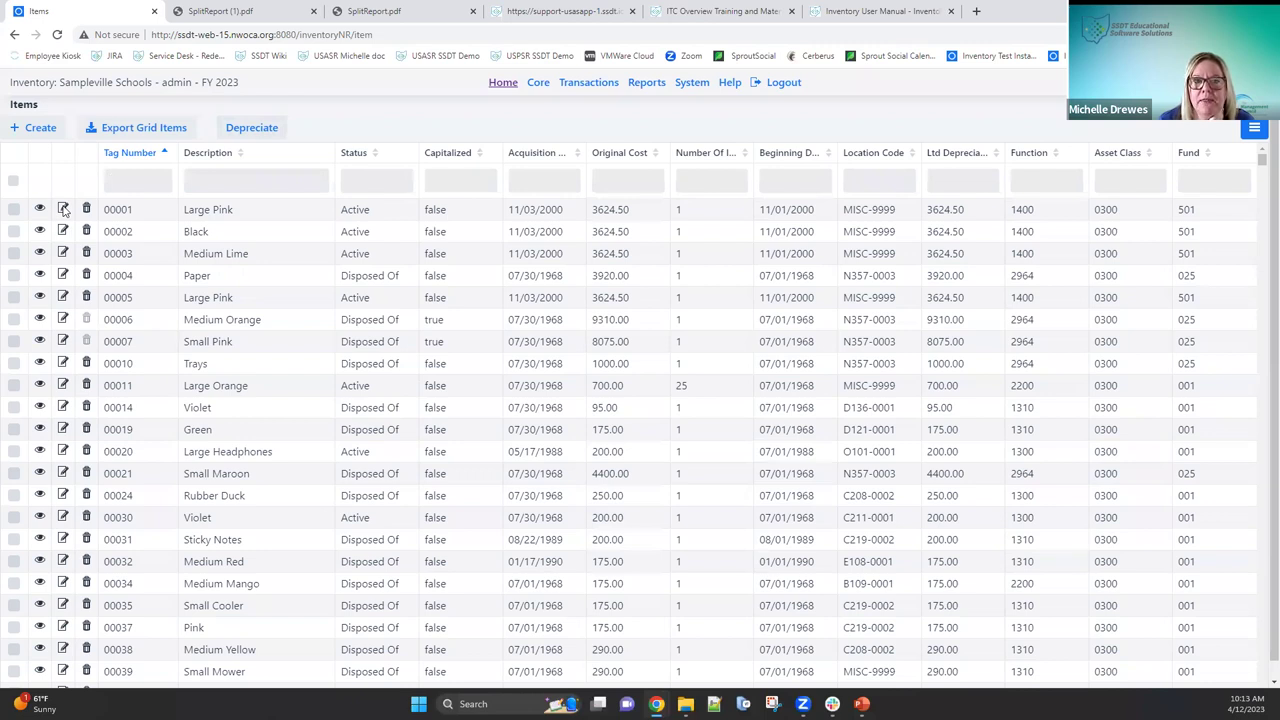
{"action": "left_click", "coordinate": [63, 208]}
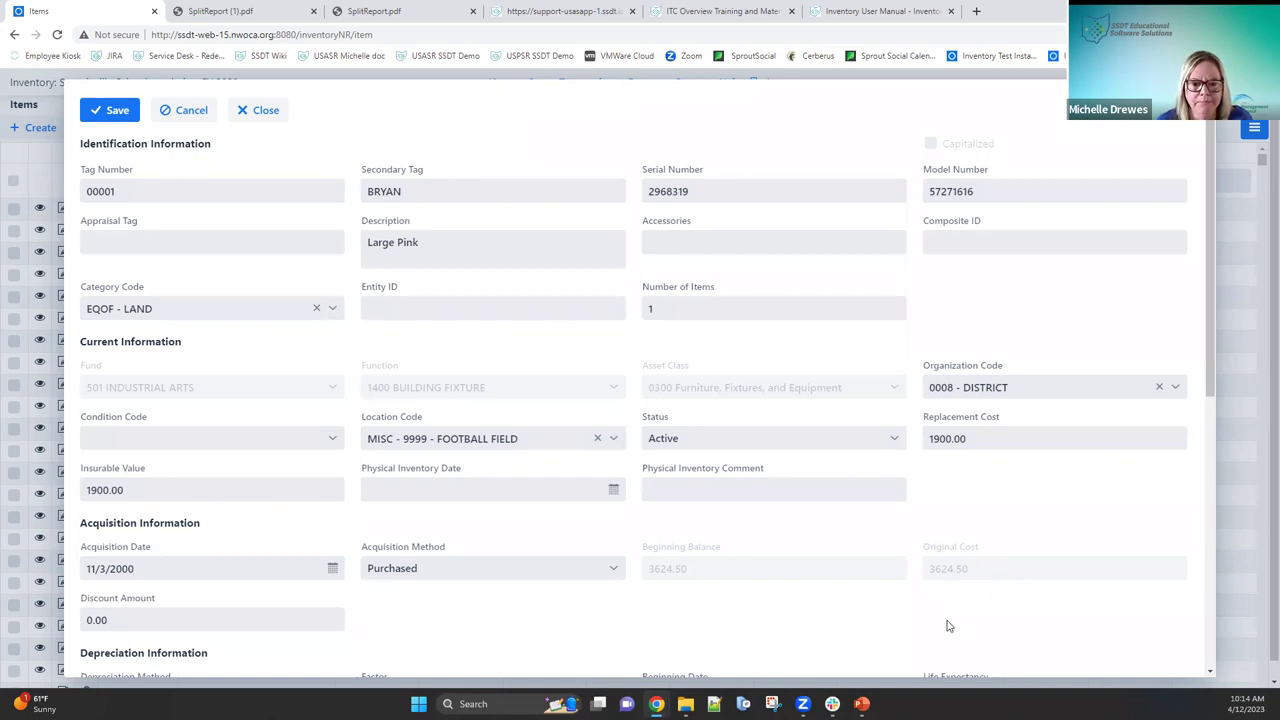
{"action": "scroll", "coordinate": [946, 623], "scroll_direction": "down", "scroll_amount": 2}
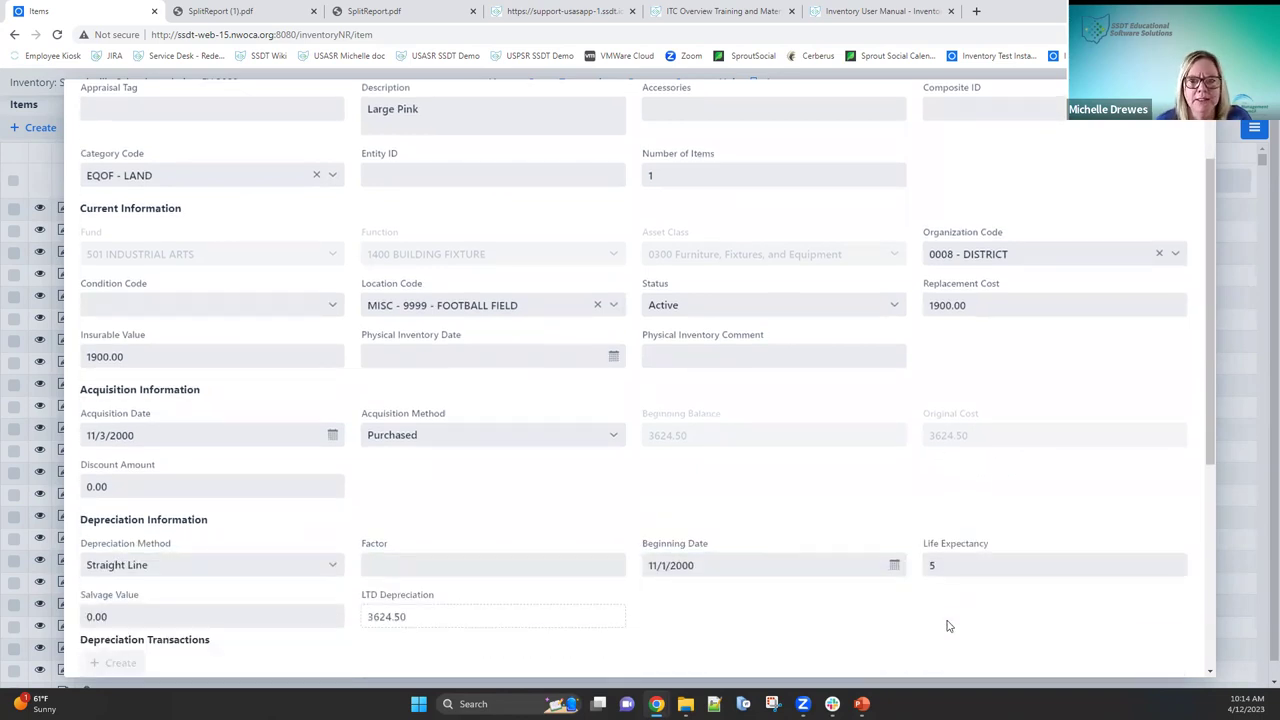
{"action": "scroll", "coordinate": [949, 626], "scroll_direction": "up", "scroll_amount": 2}
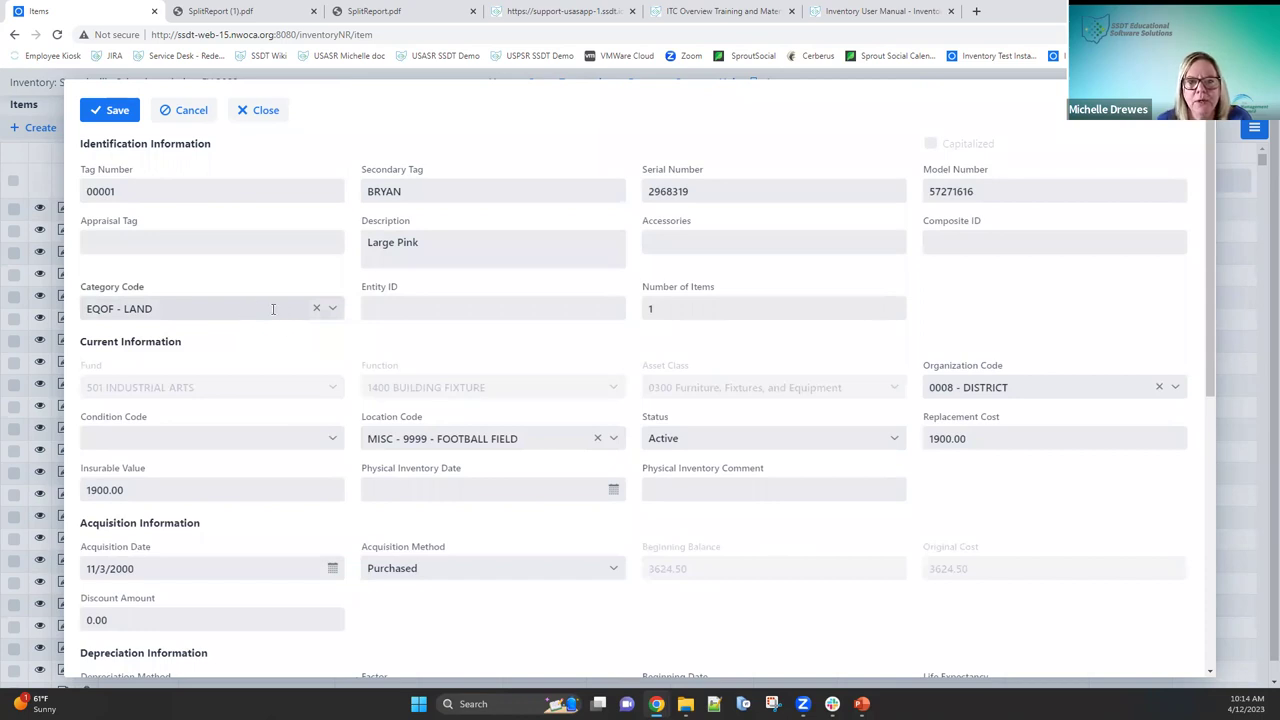
{"action": "left_click", "coordinate": [266, 112]}
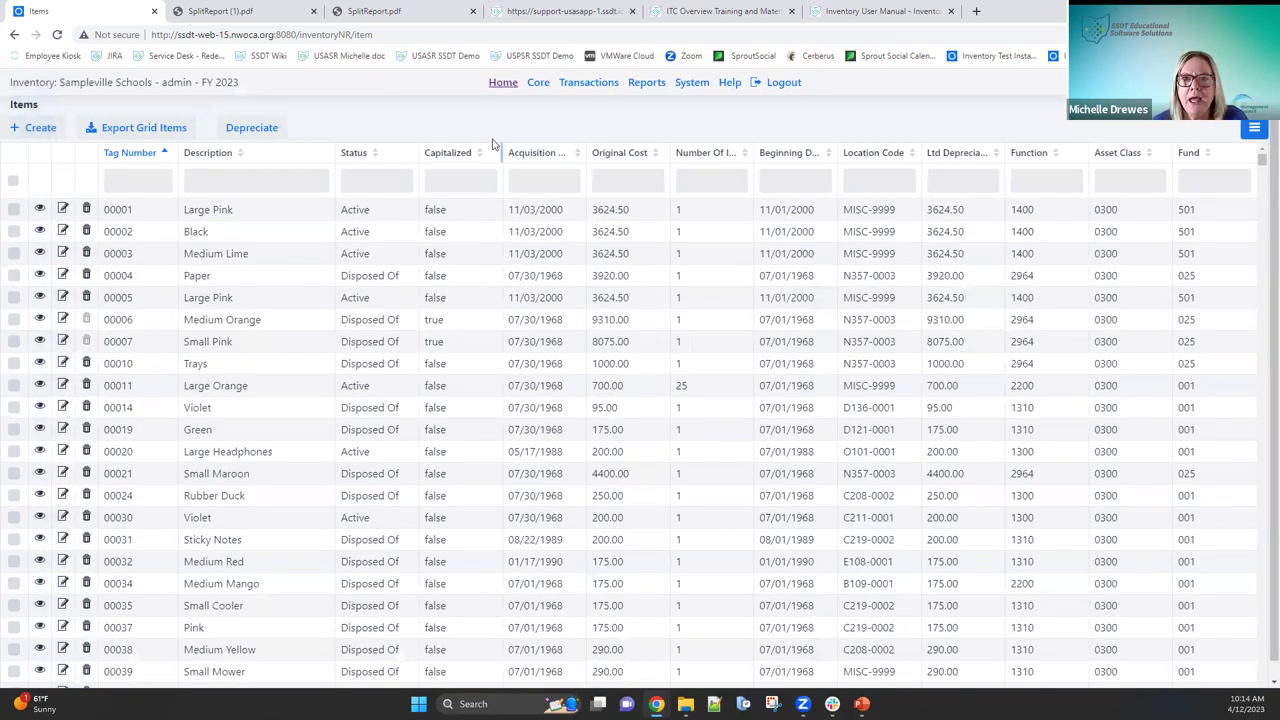
Step: Open the Acquisitions transaction list, then show the Acquisition Transactions PowerPoint slide
{"action": "left_click", "coordinate": [573, 86]}
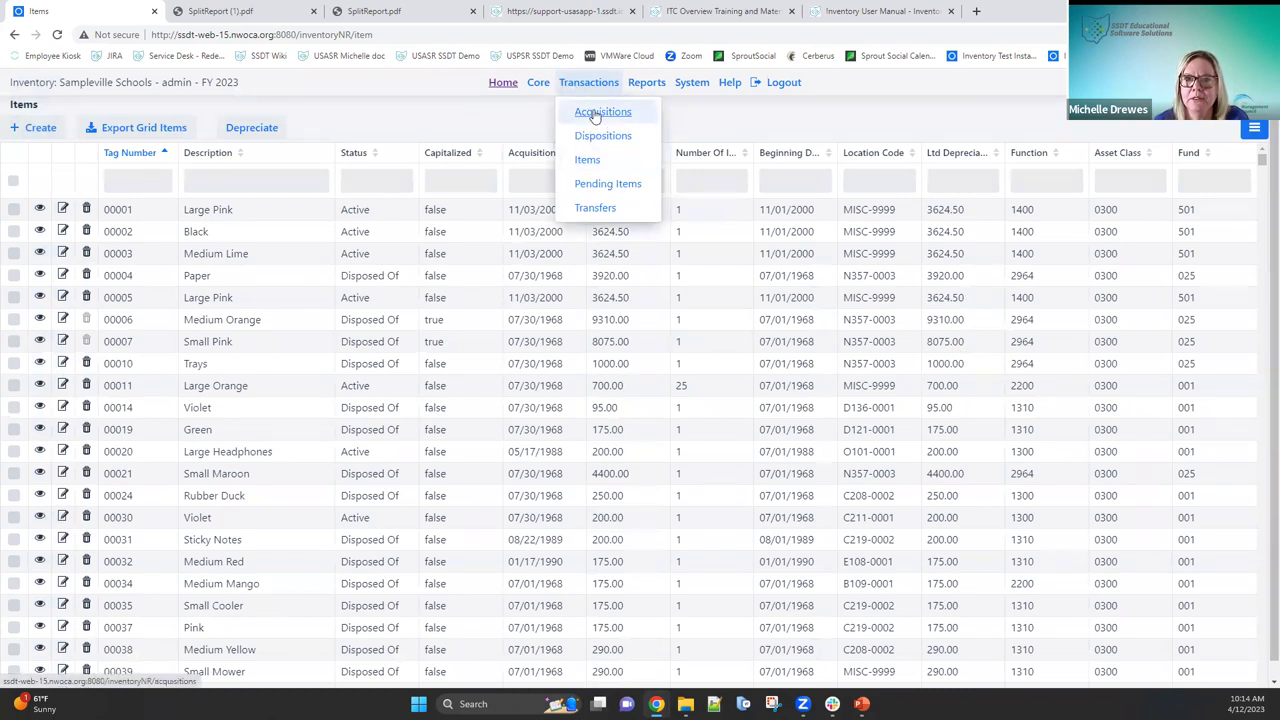
{"action": "left_click", "coordinate": [591, 116]}
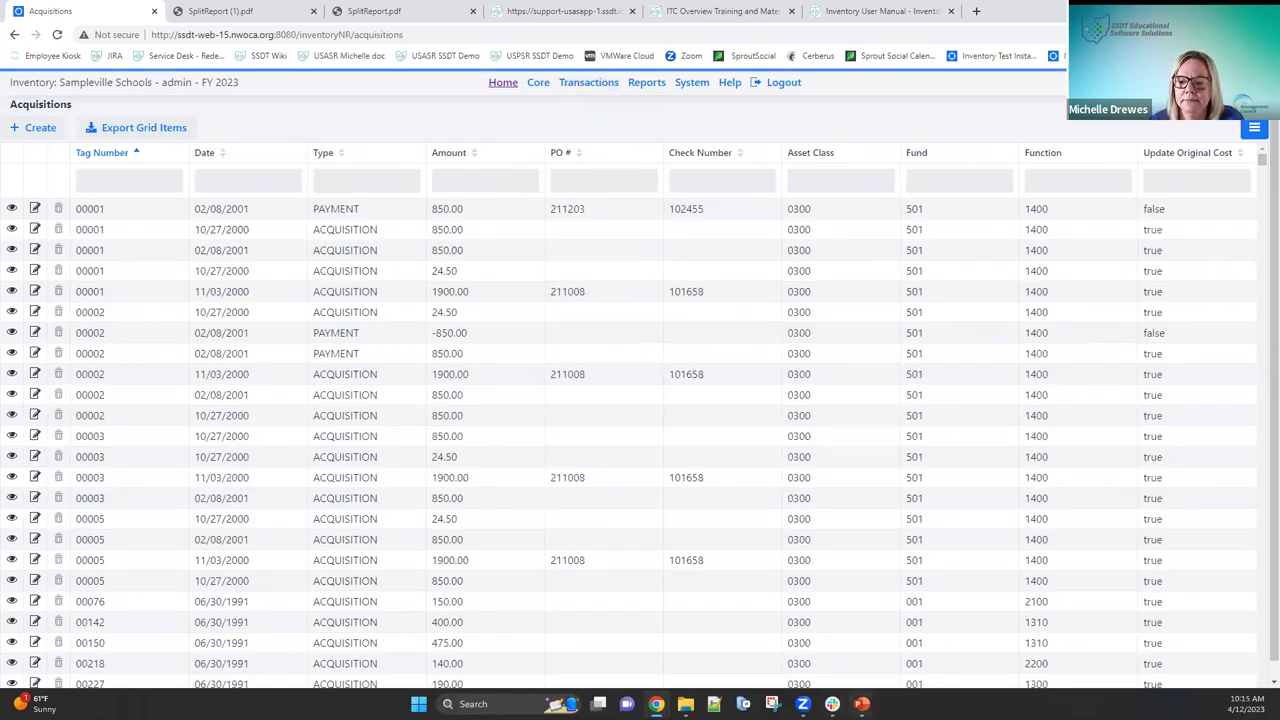
{"action": "mouse_move", "coordinate": [862, 703]}
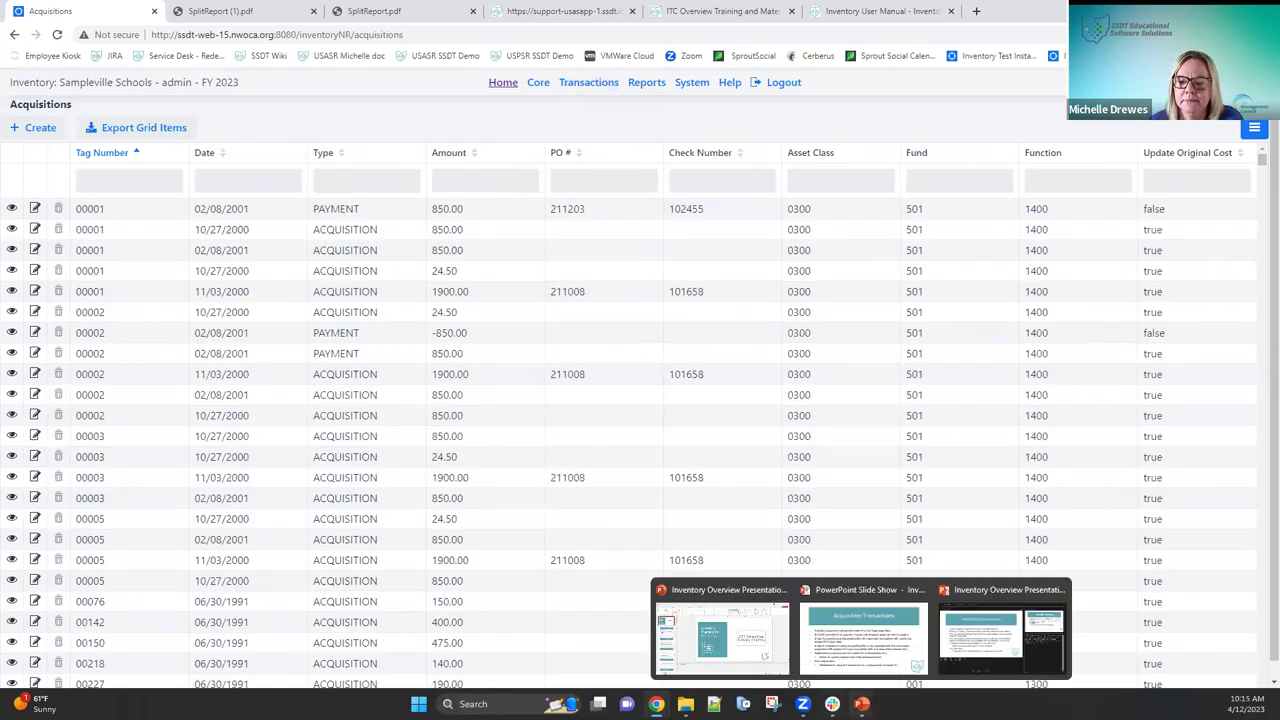
{"action": "left_click", "coordinate": [862, 640]}
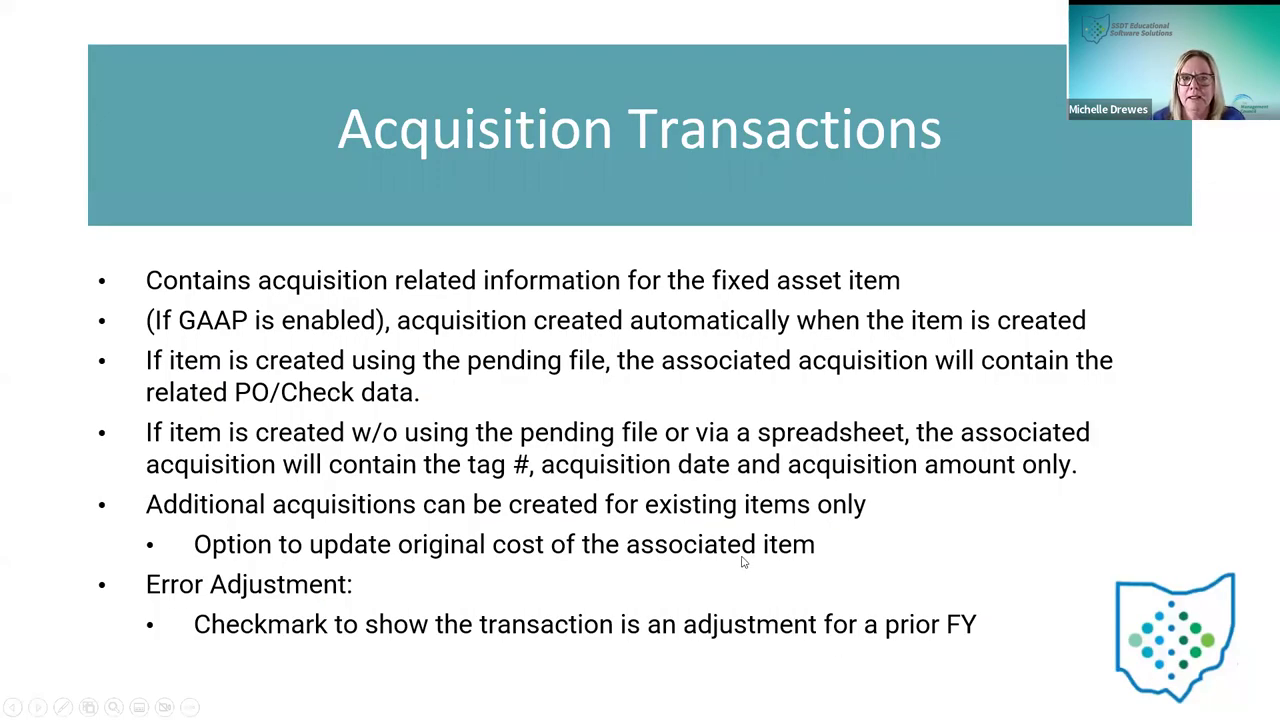
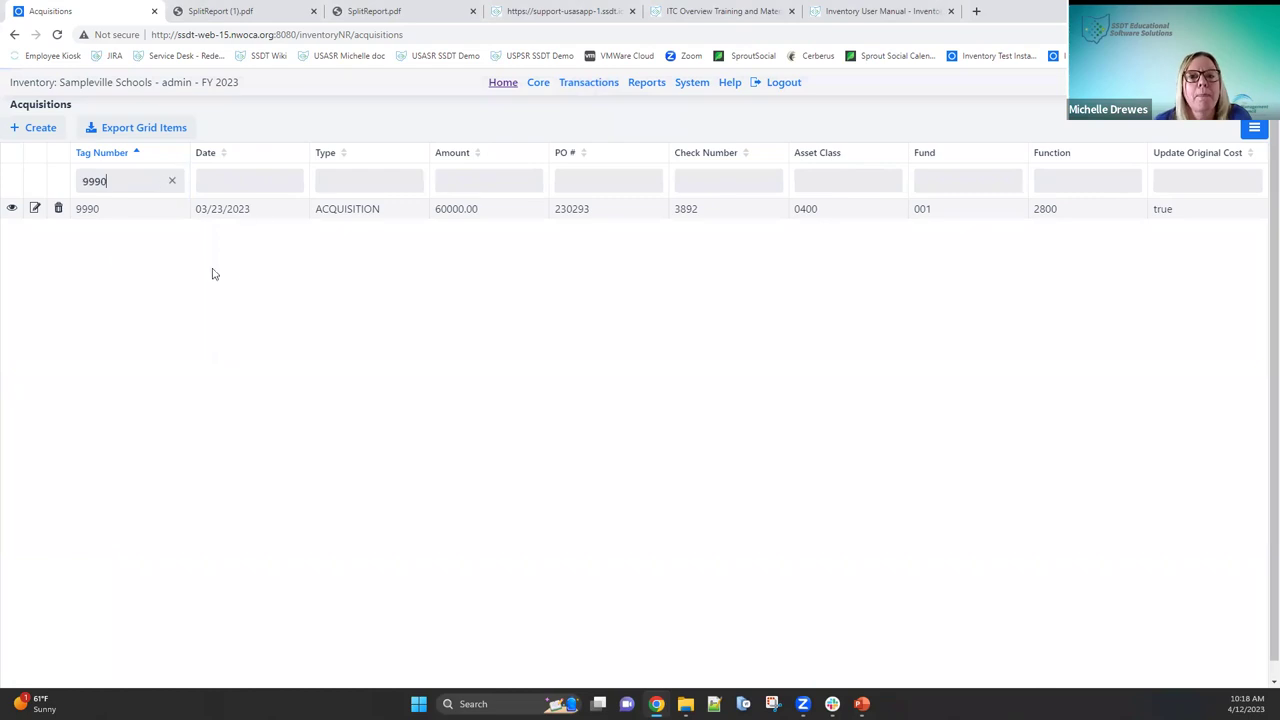
{"action": "left_click", "coordinate": [124, 184]}
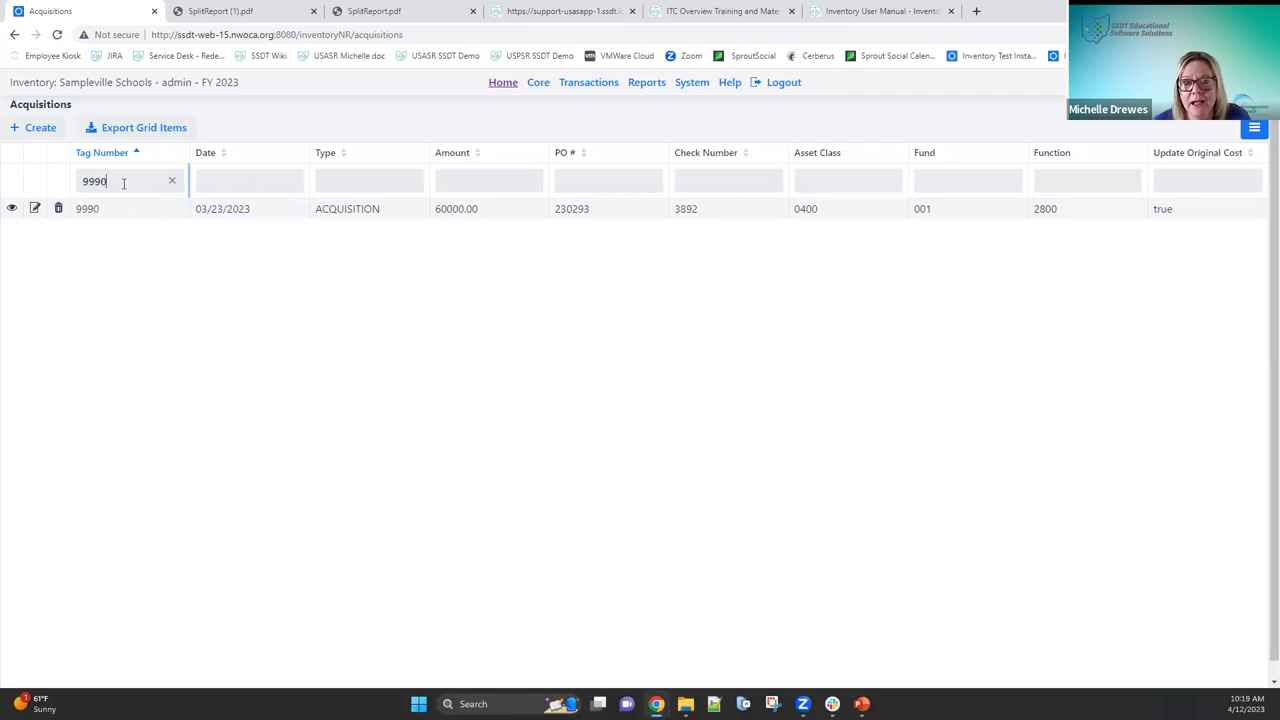
{"action": "left_click", "coordinate": [590, 84]}
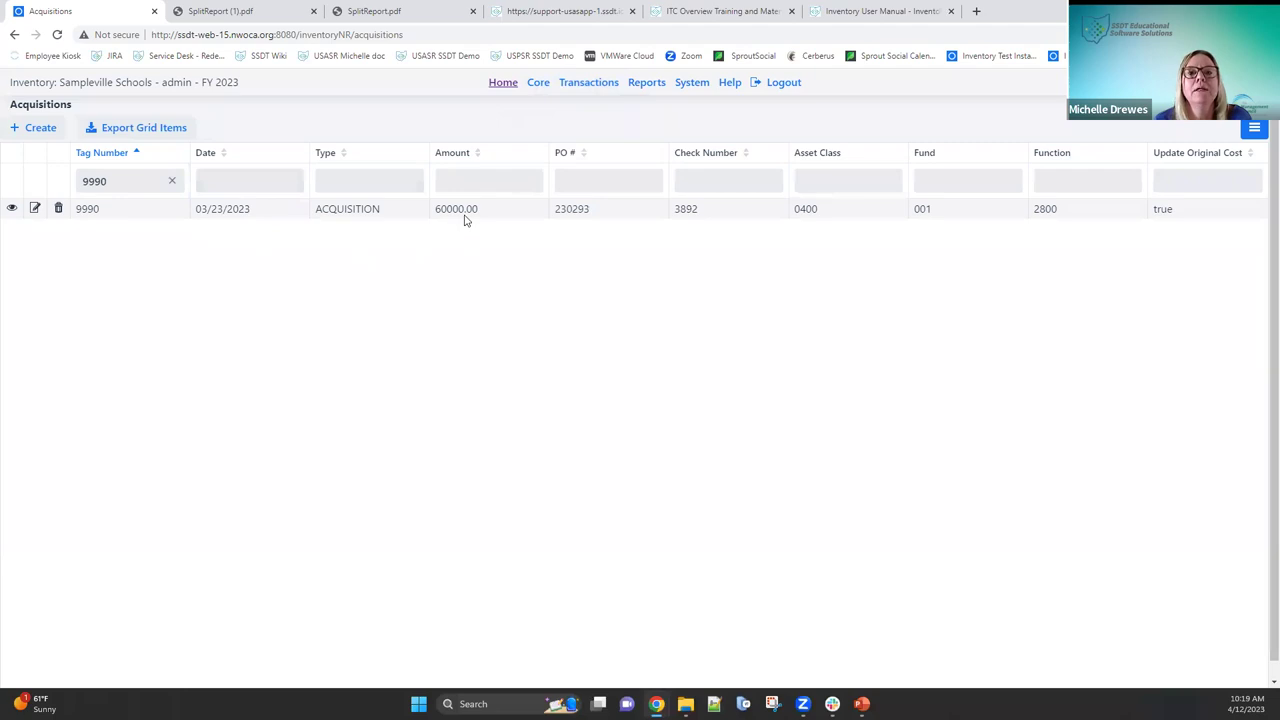
{"action": "left_click", "coordinate": [34, 209]}
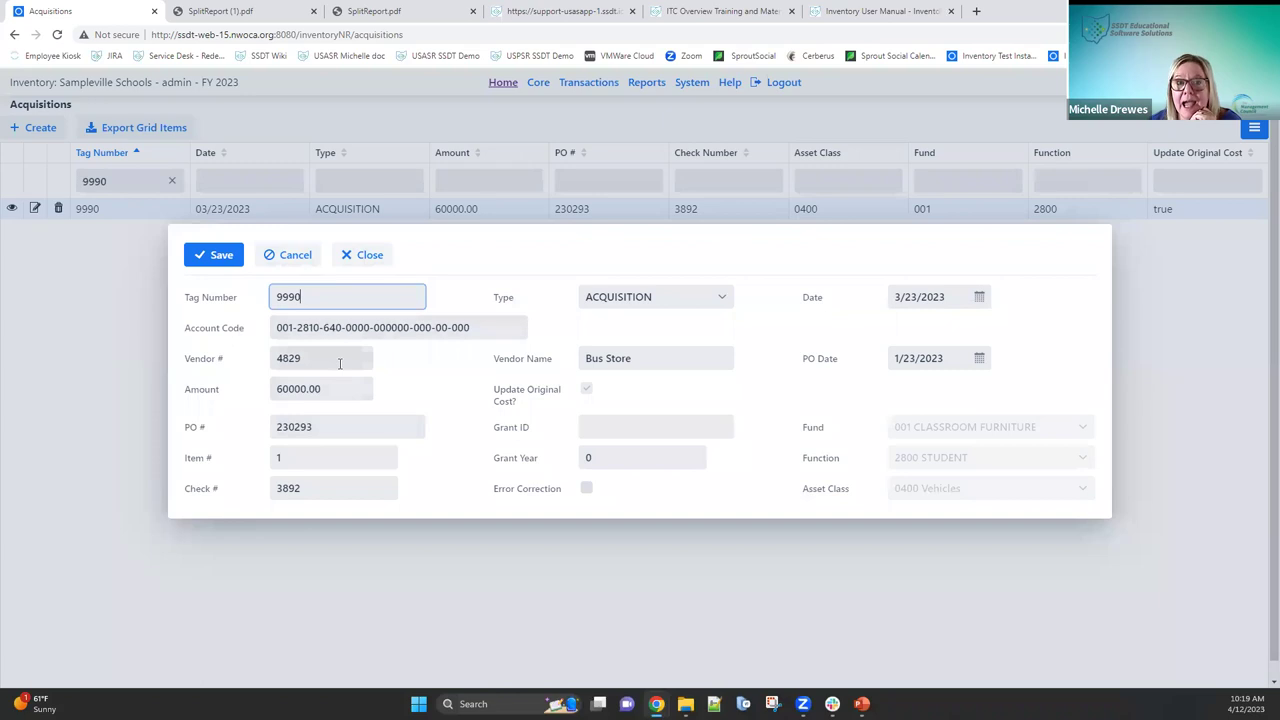
{"action": "left_click", "coordinate": [367, 257]}
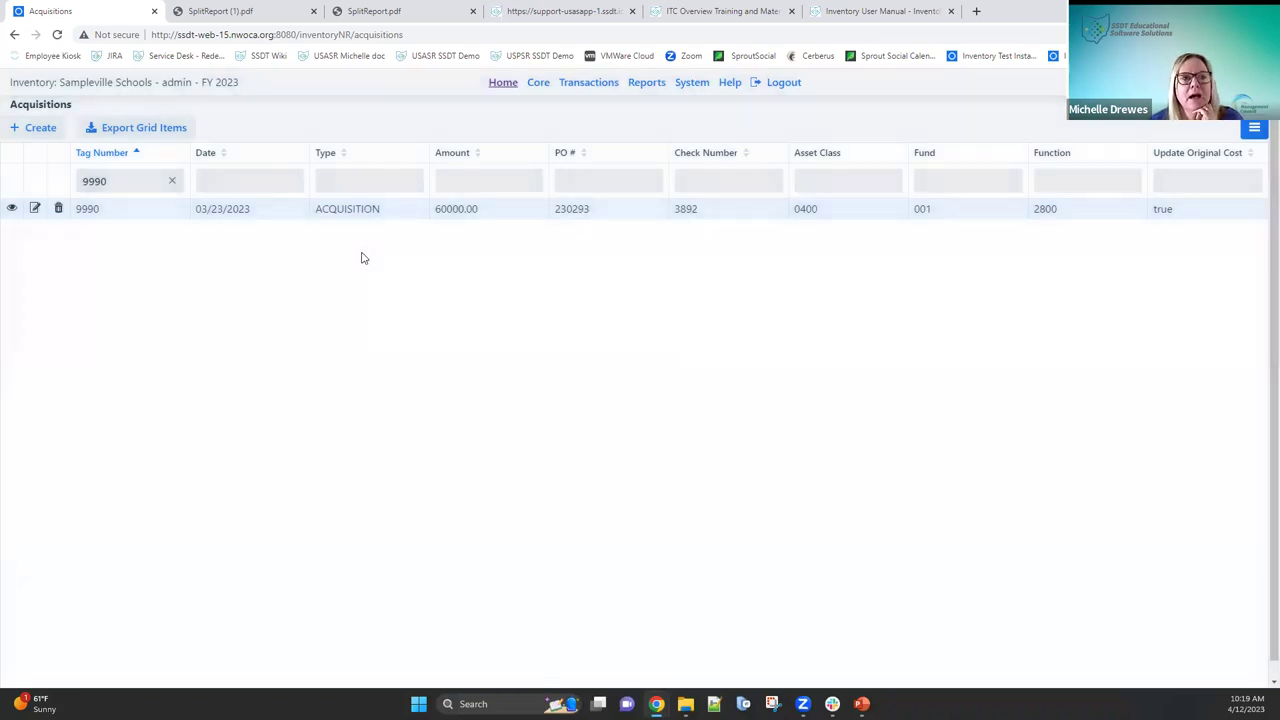
{"action": "left_click", "coordinate": [45, 131]}
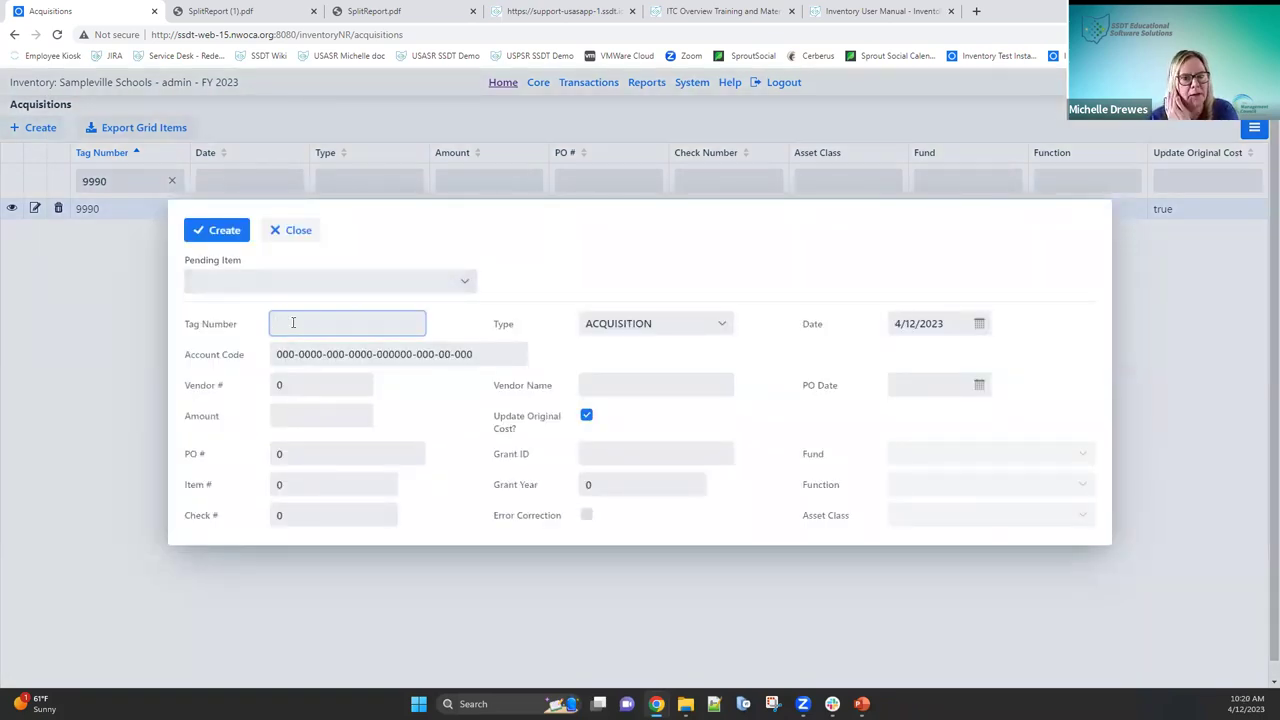
{"action": "type", "text": "9990"}
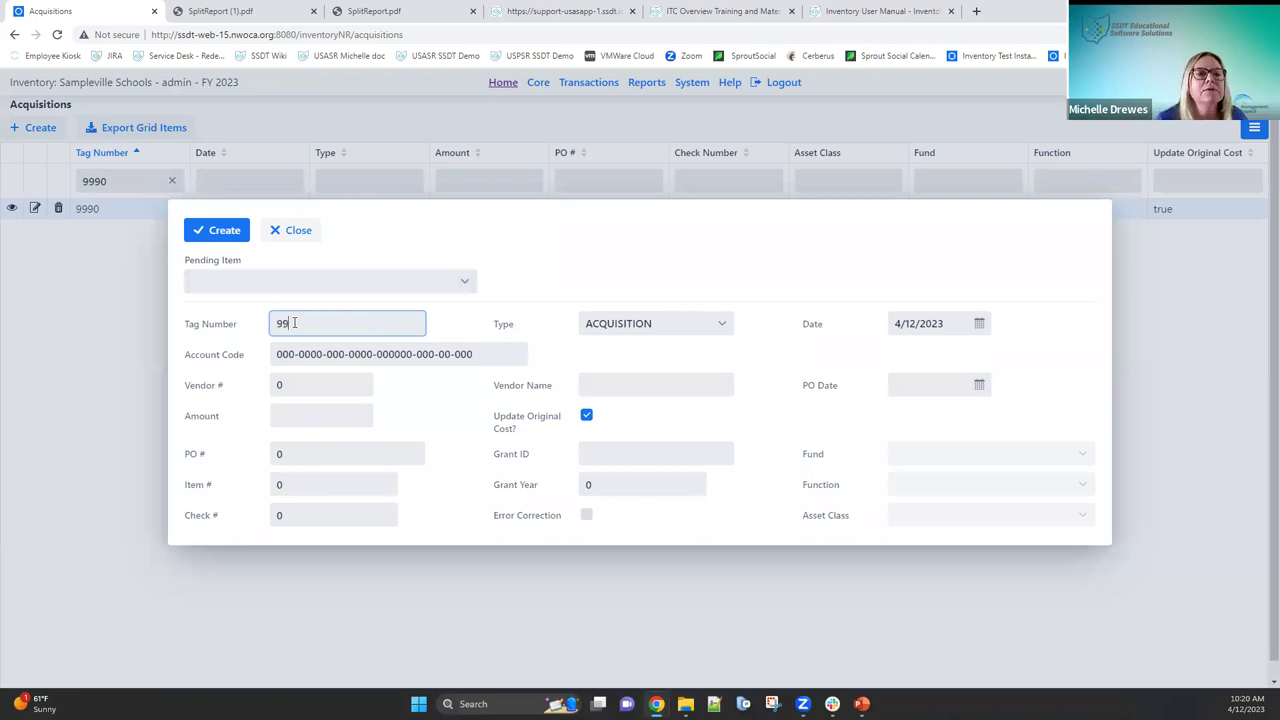
{"action": "key", "text": "Tab"}
{"action": "key", "text": "Tab"}
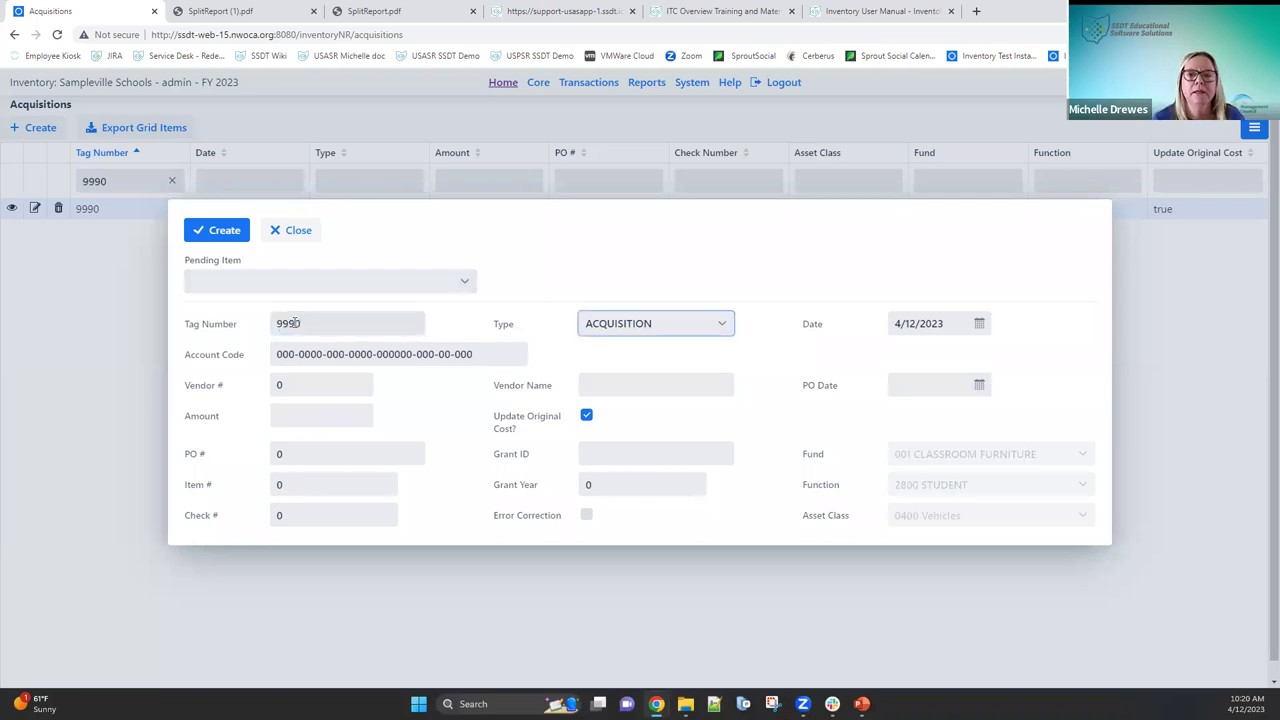
{"action": "key", "text": "Tab"}
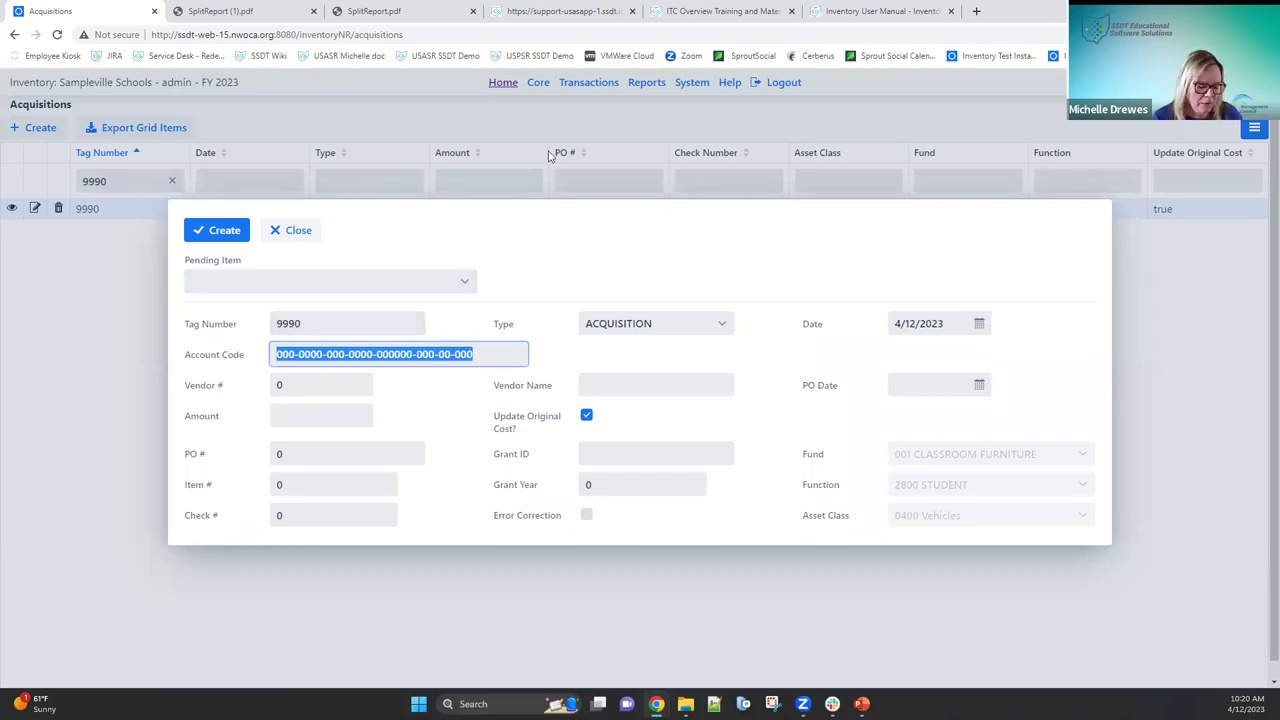
{"action": "type", "text": "001-27"}
{"action": "key", "text": "BackSpace"}
{"action": "type", "text": "810-640-0000-000000-000="}
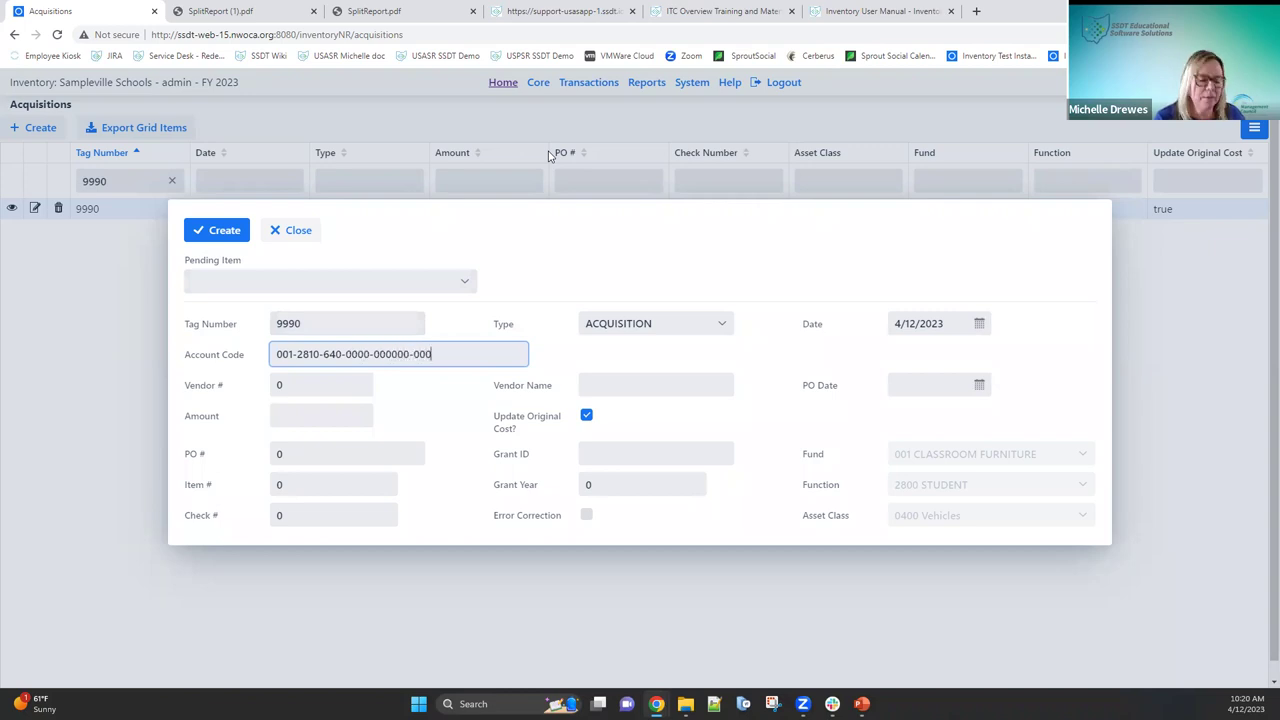
{"action": "type", "text": "-00-000"}
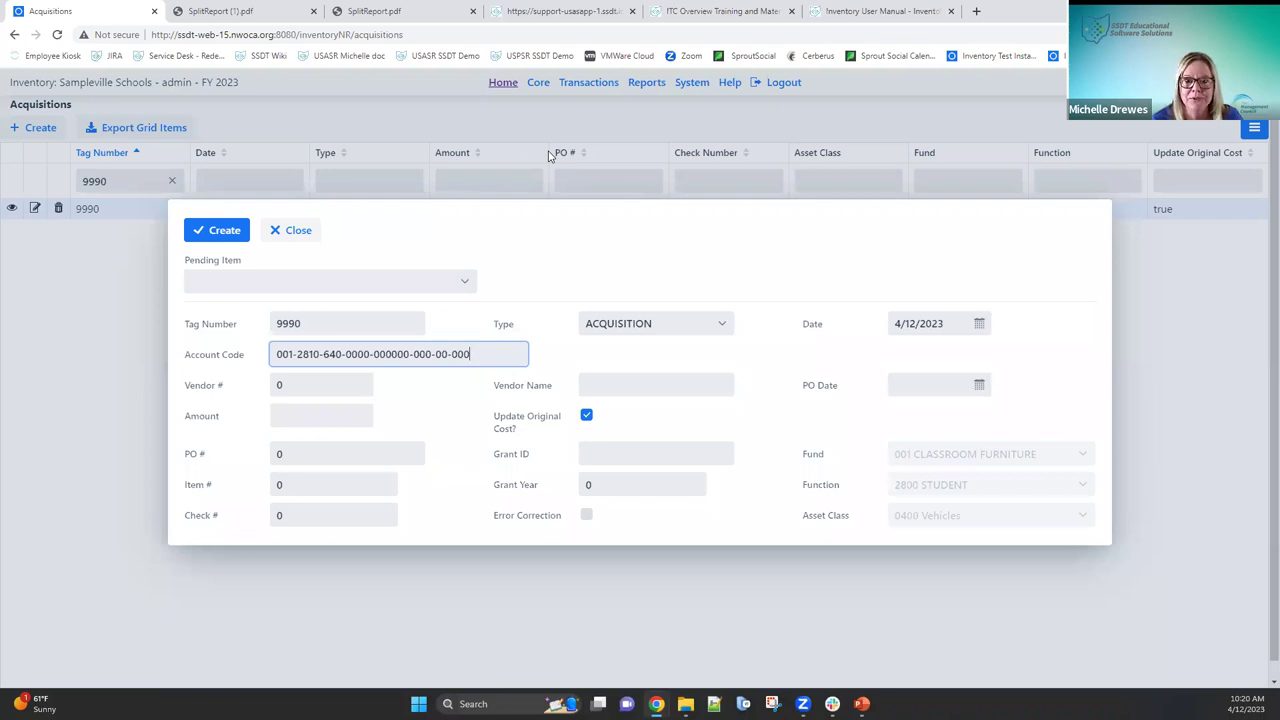
Step: Enter vendor 5000, Bus Supply Store, and PO date 01/10/2023
{"action": "key", "text": "Tab"}
{"action": "type", "text": "5000"}
{"action": "key", "text": "Tab"}
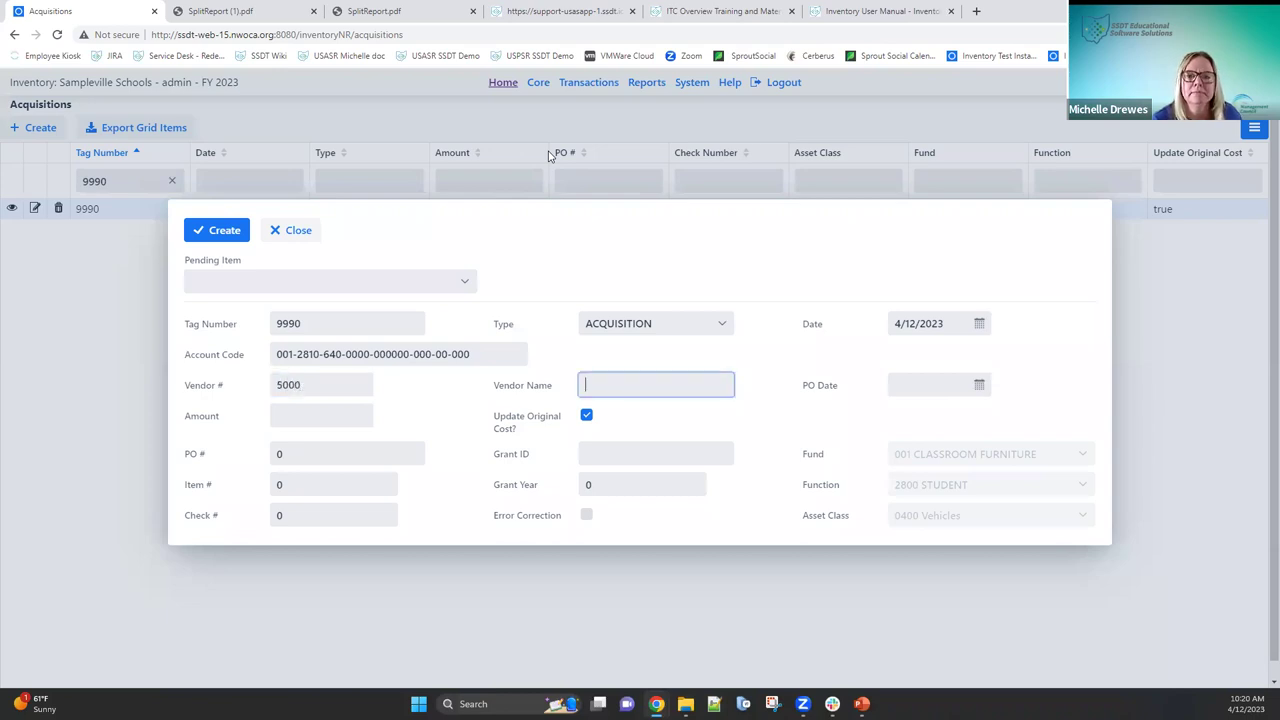
{"action": "type", "text": "Bus Supply Store"}
{"action": "key", "text": "Tab"}
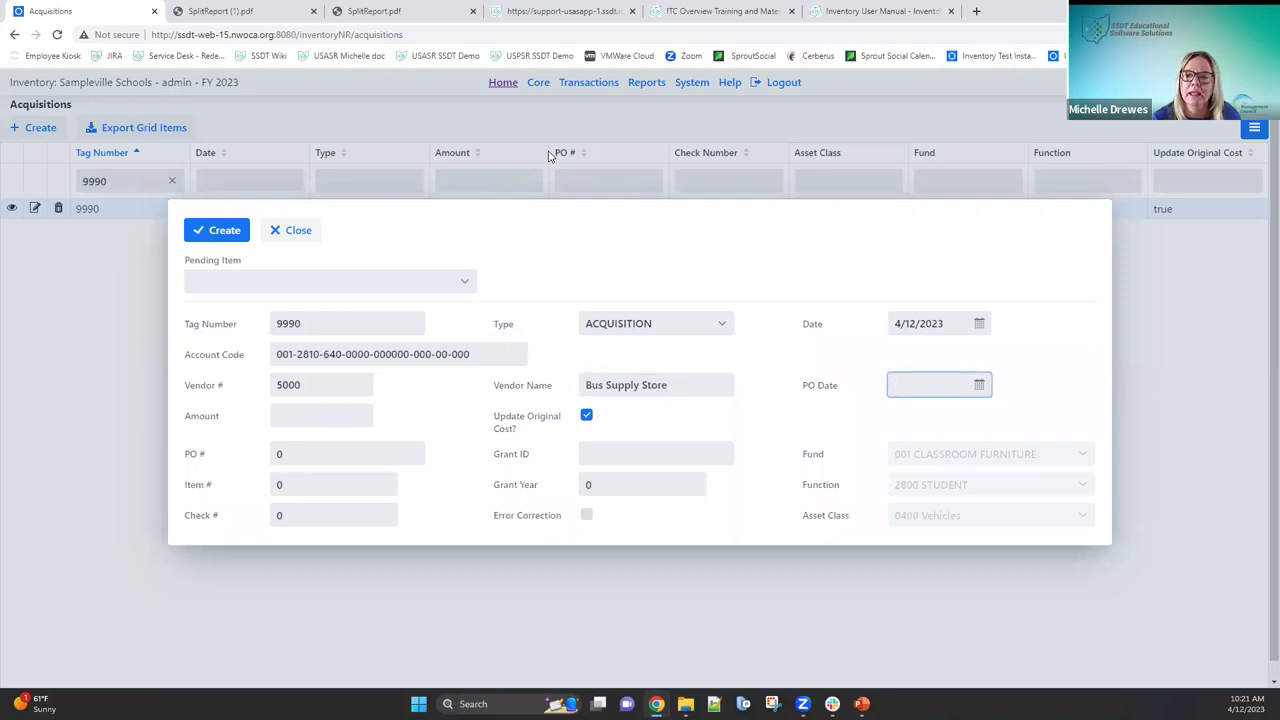
{"action": "type", "text": "01/"}
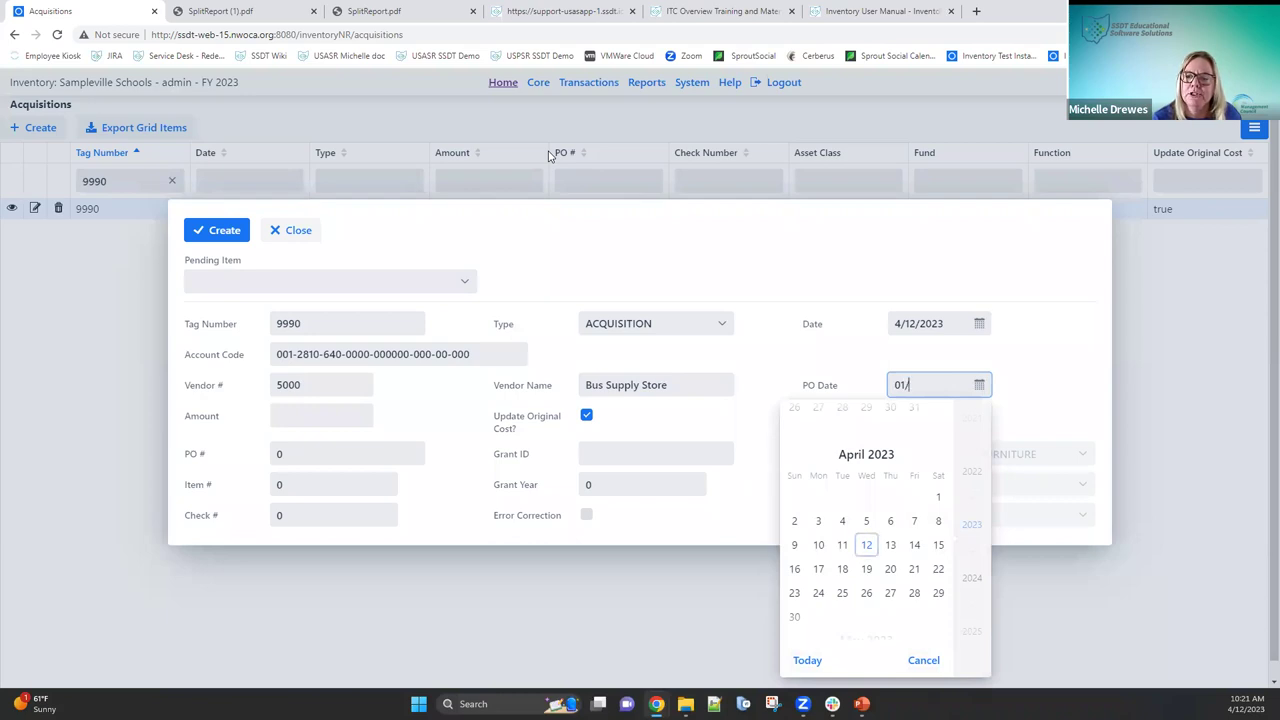
{"action": "type", "text": "10/2023"}
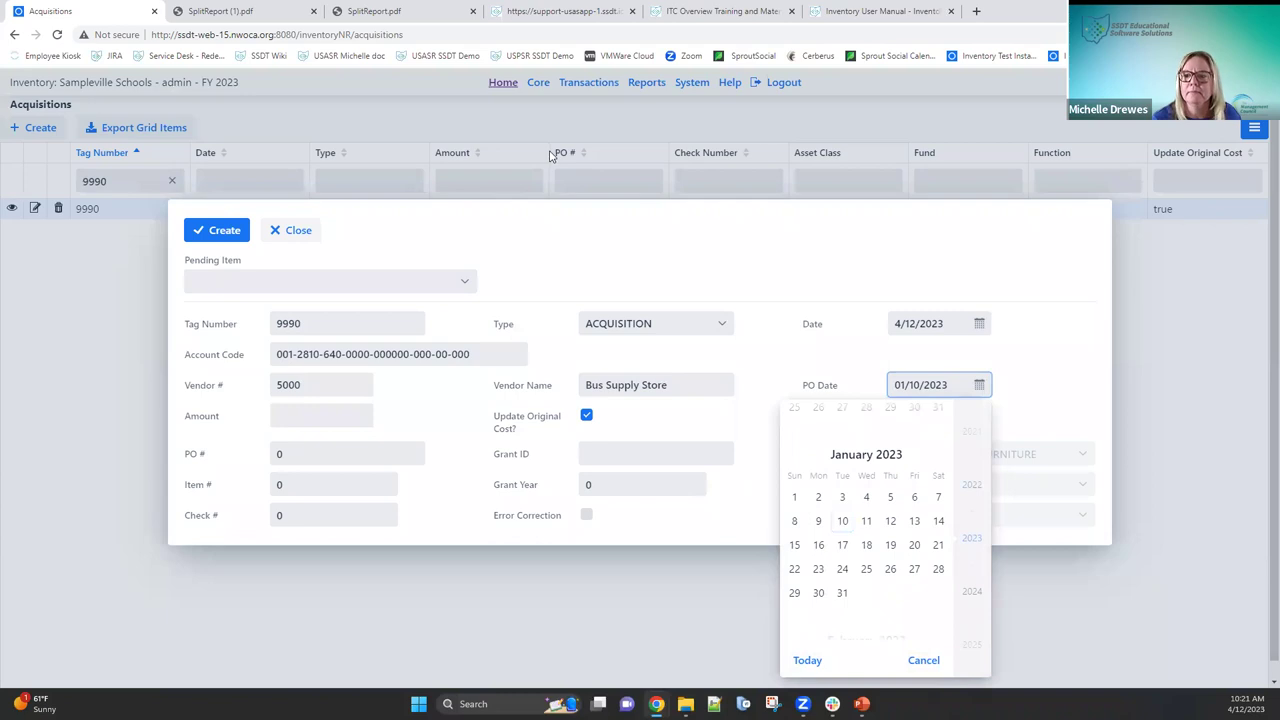
Step: Set PO date January 10 and amount 500, then save and close the acquisition
{"action": "left_click", "coordinate": [845, 521]}
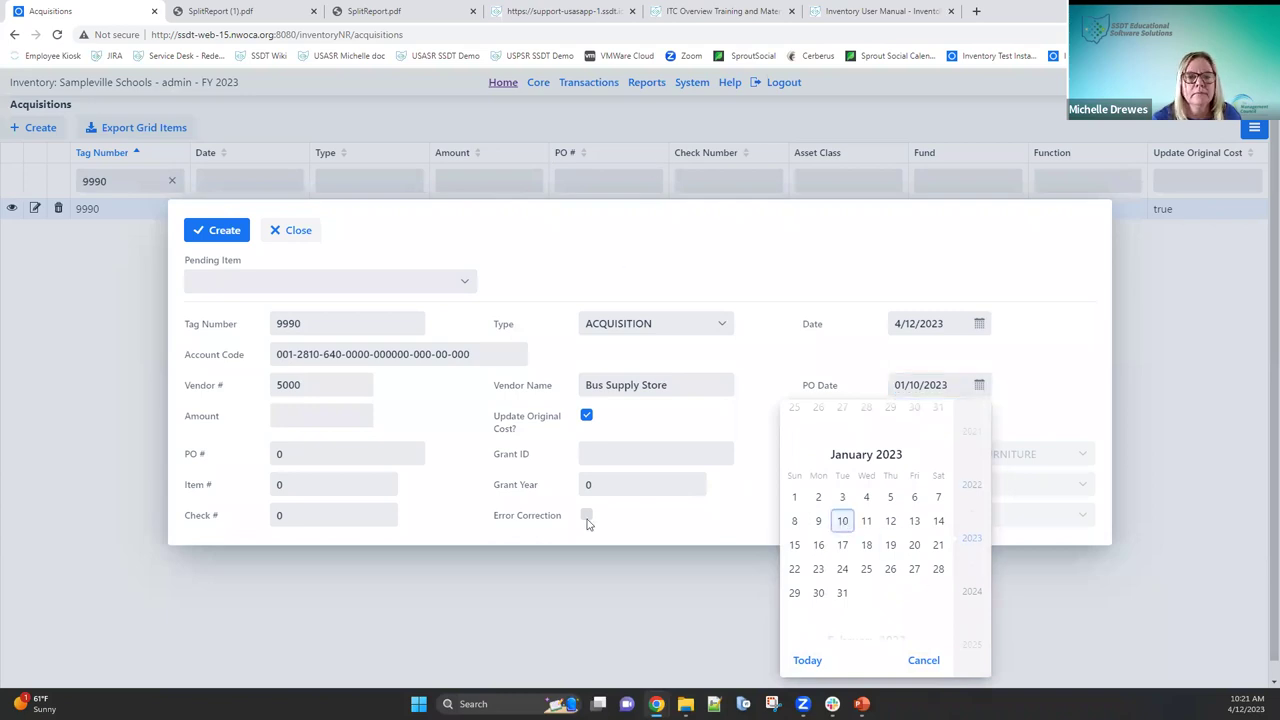
{"action": "left_click", "coordinate": [298, 418]}
{"action": "type", "text": "500"}
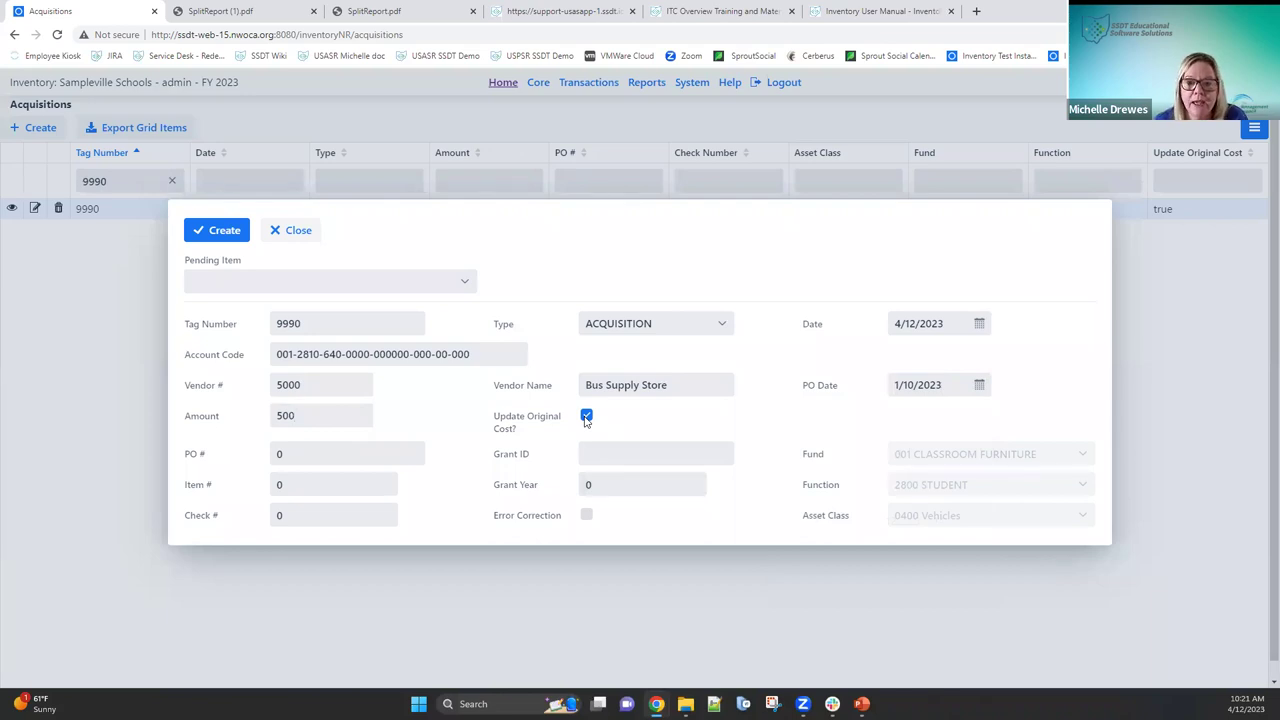
{"action": "double_click", "coordinate": [293, 452]}
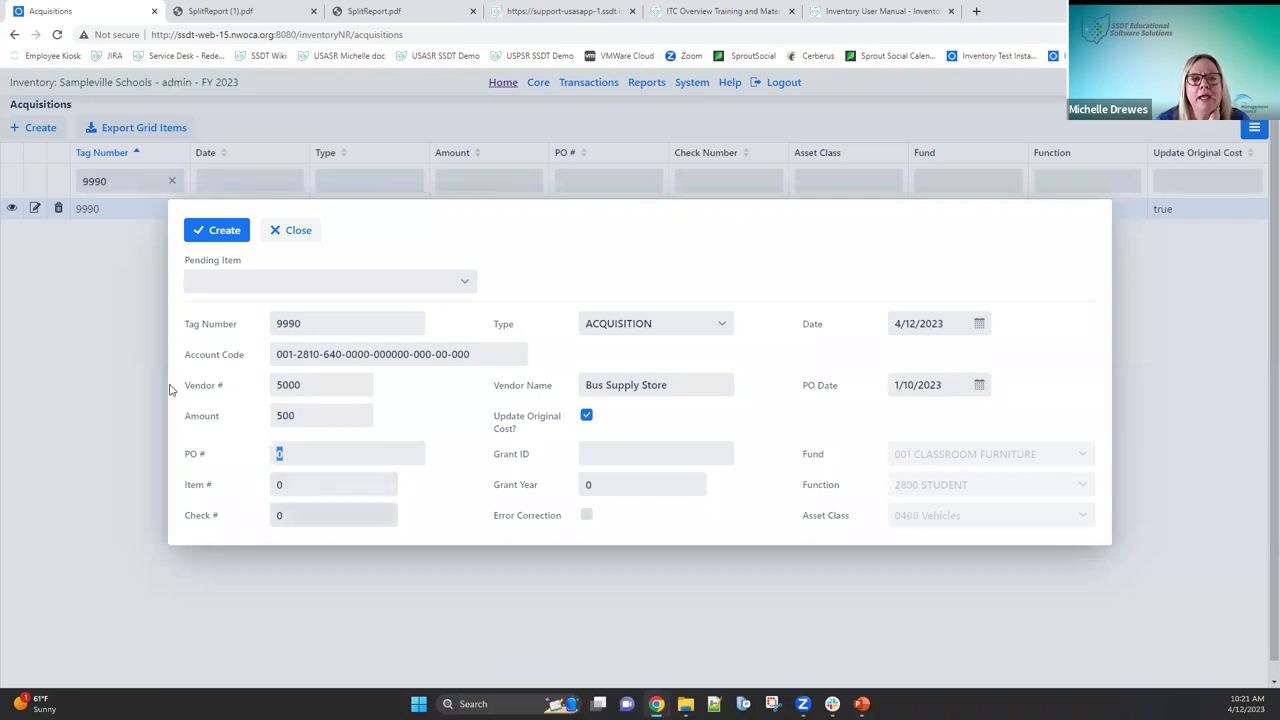
{"action": "left_click", "coordinate": [225, 231]}
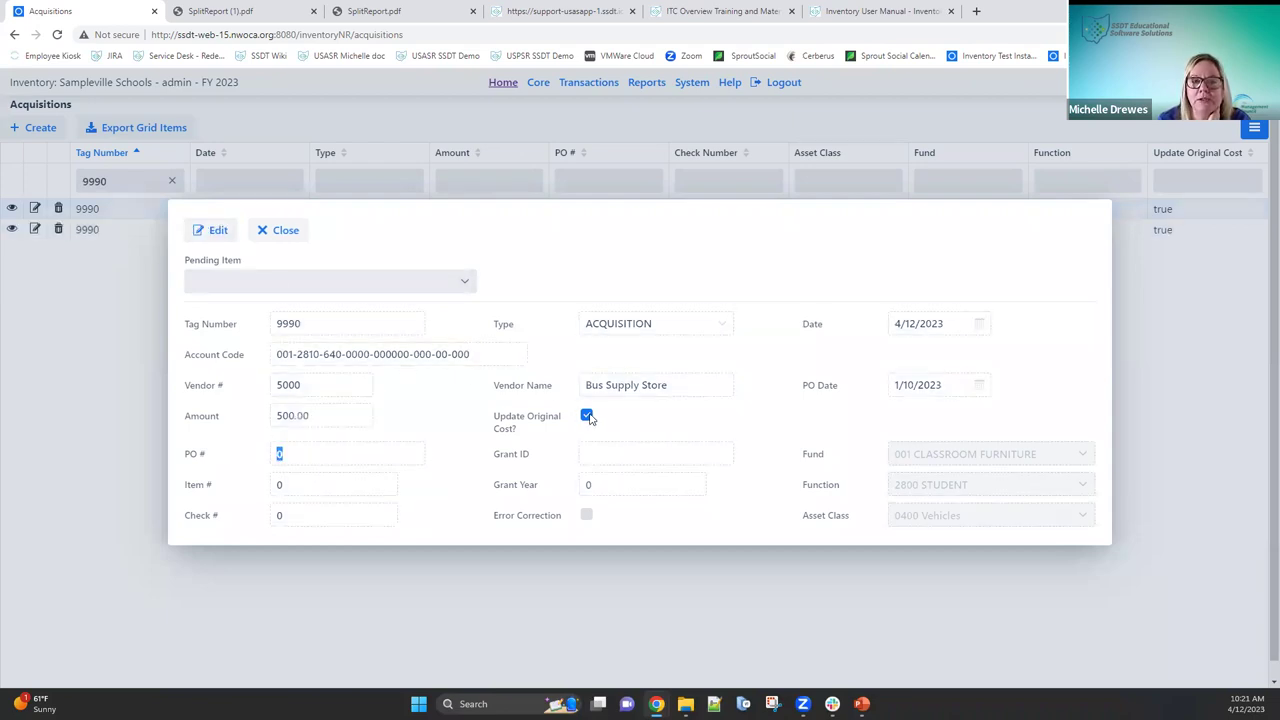
{"action": "left_click", "coordinate": [285, 231]}
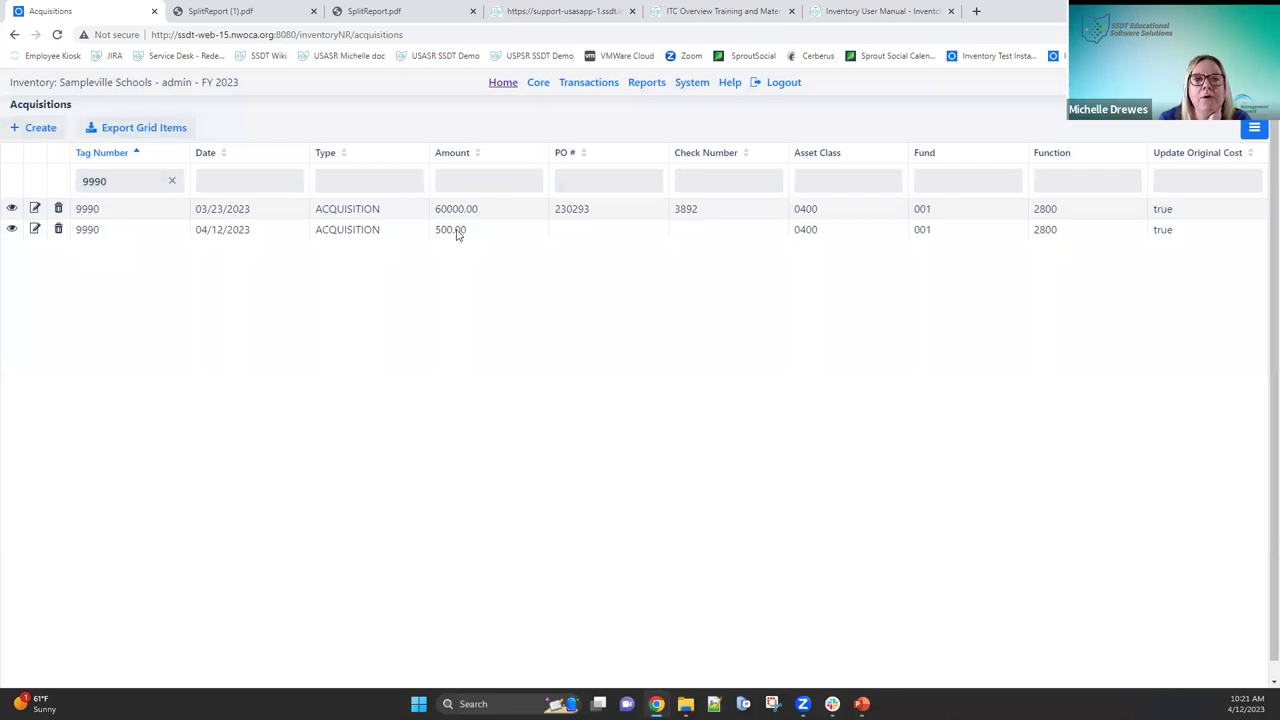
Step: Filter the Items list to tag 9990 to see the 60500.00 original cost, then resume the slide show
{"action": "left_click", "coordinate": [581, 86]}
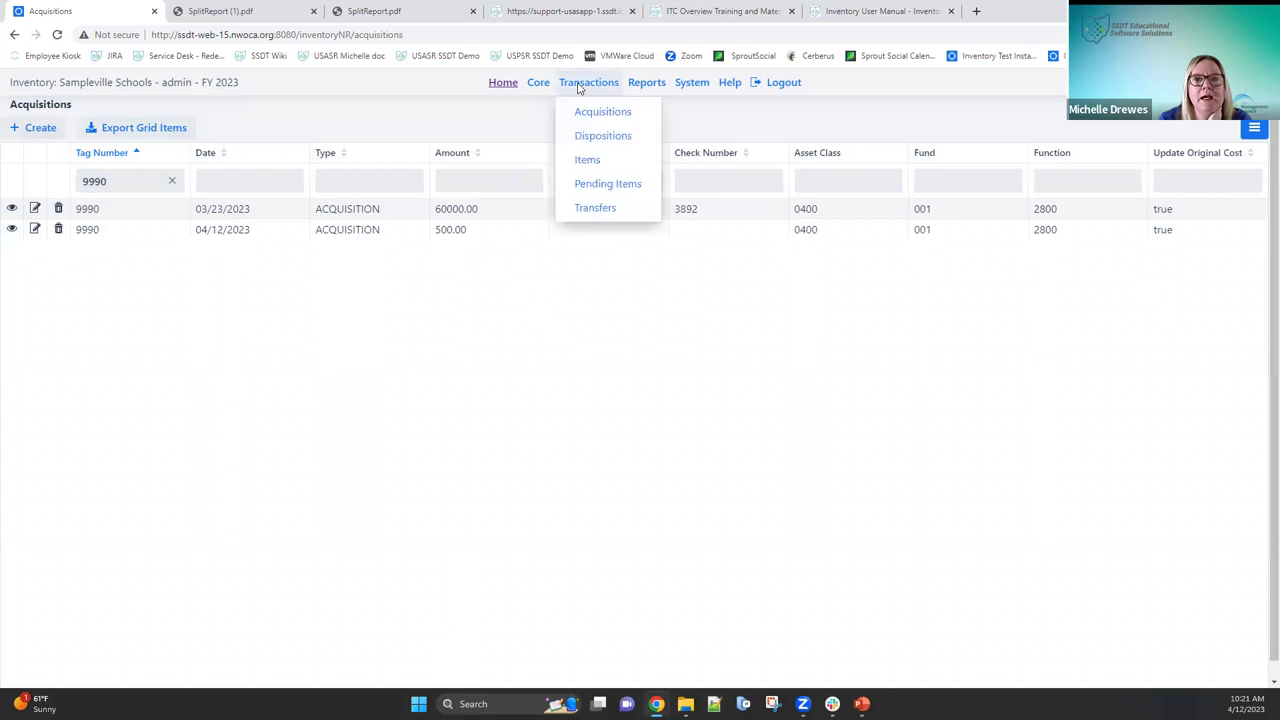
{"action": "left_click", "coordinate": [586, 162]}
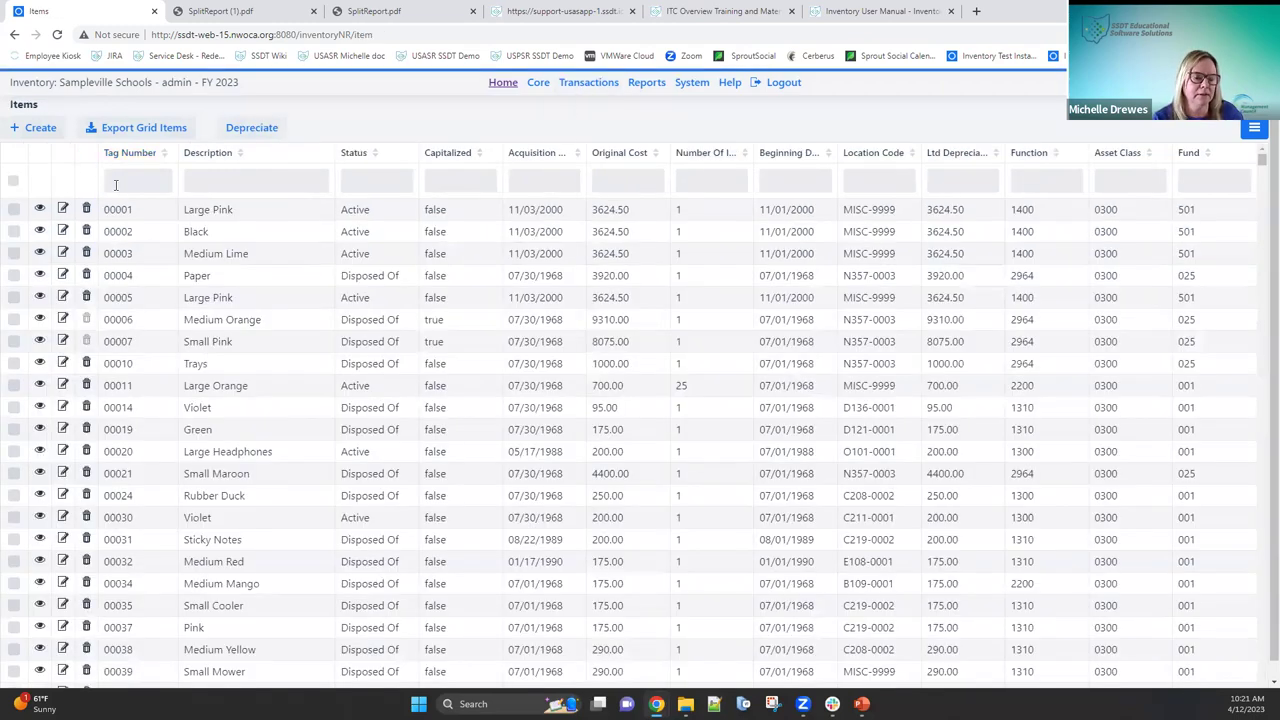
{"action": "left_click", "coordinate": [120, 179]}
{"action": "type", "text": "99"}
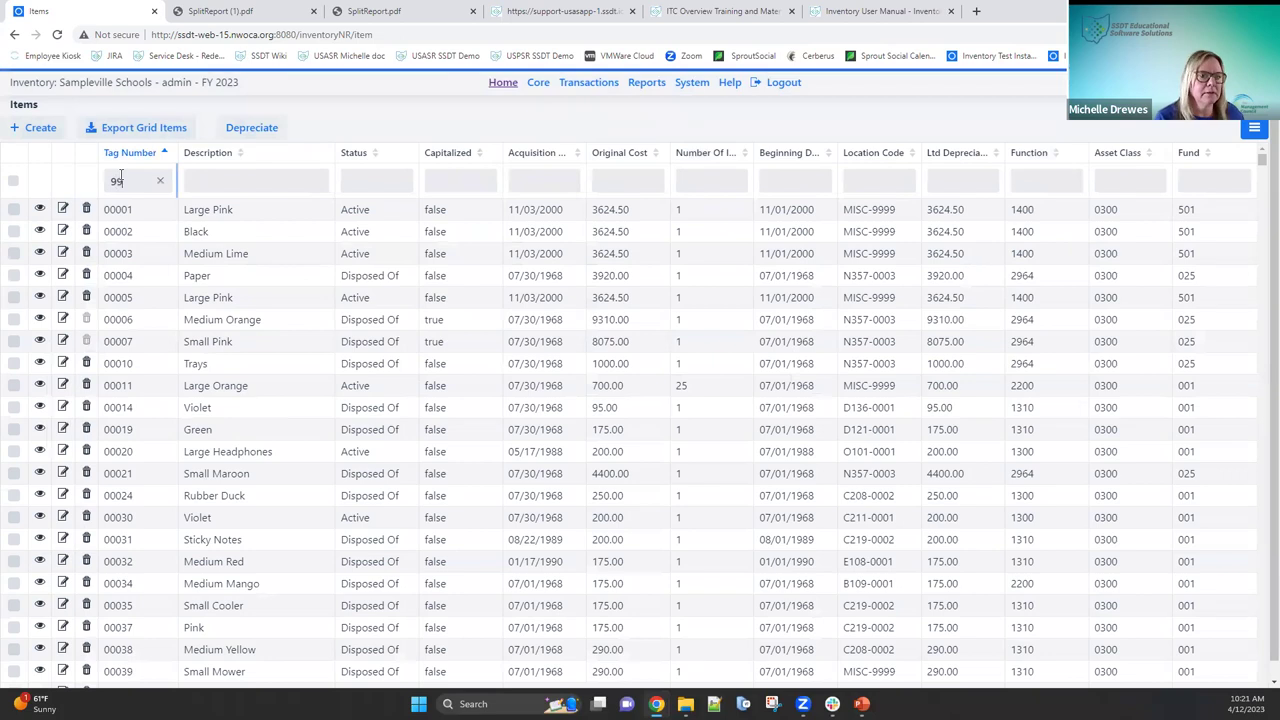
{"action": "type", "text": "90"}
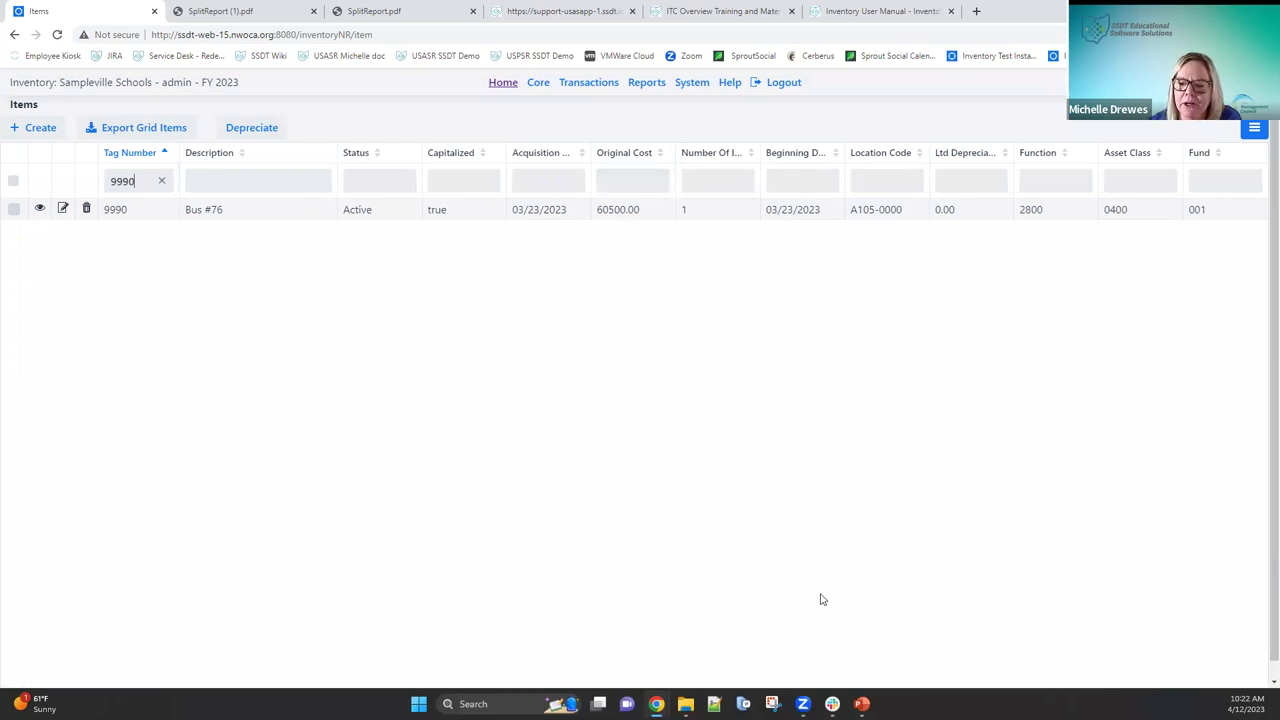
{"action": "mouse_move", "coordinate": [862, 703]}
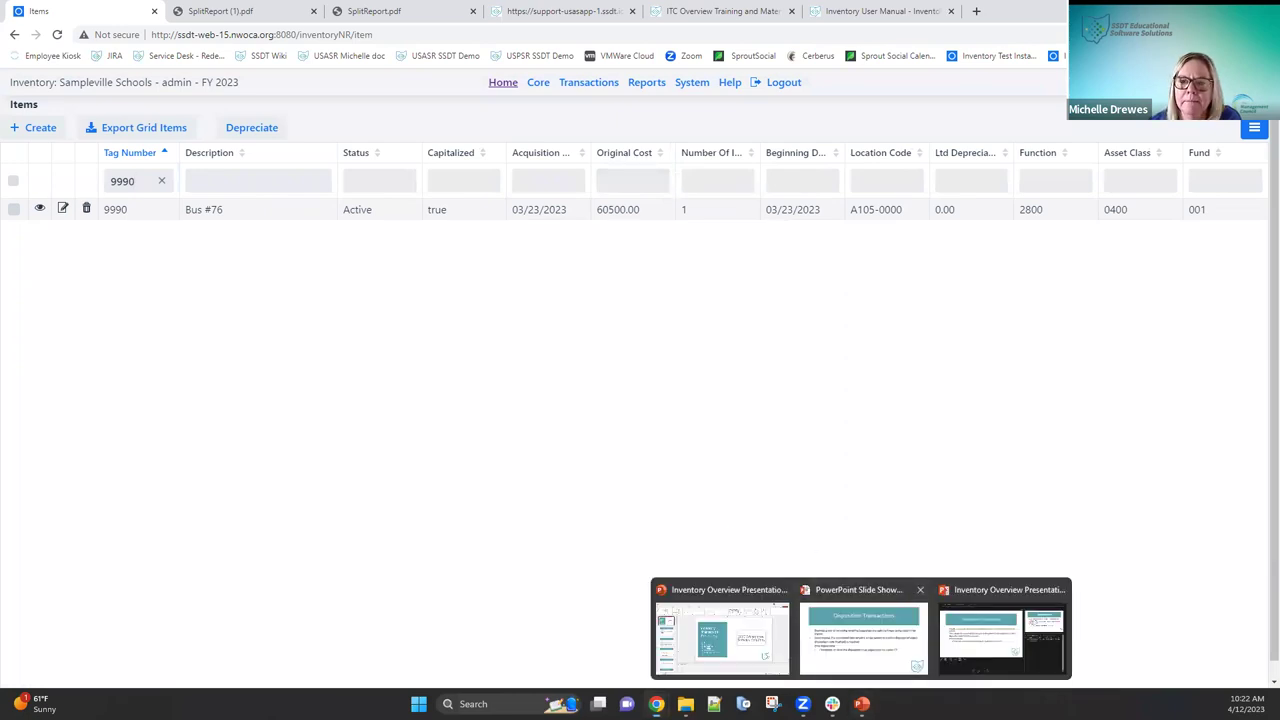
{"action": "left_click", "coordinate": [863, 635]}
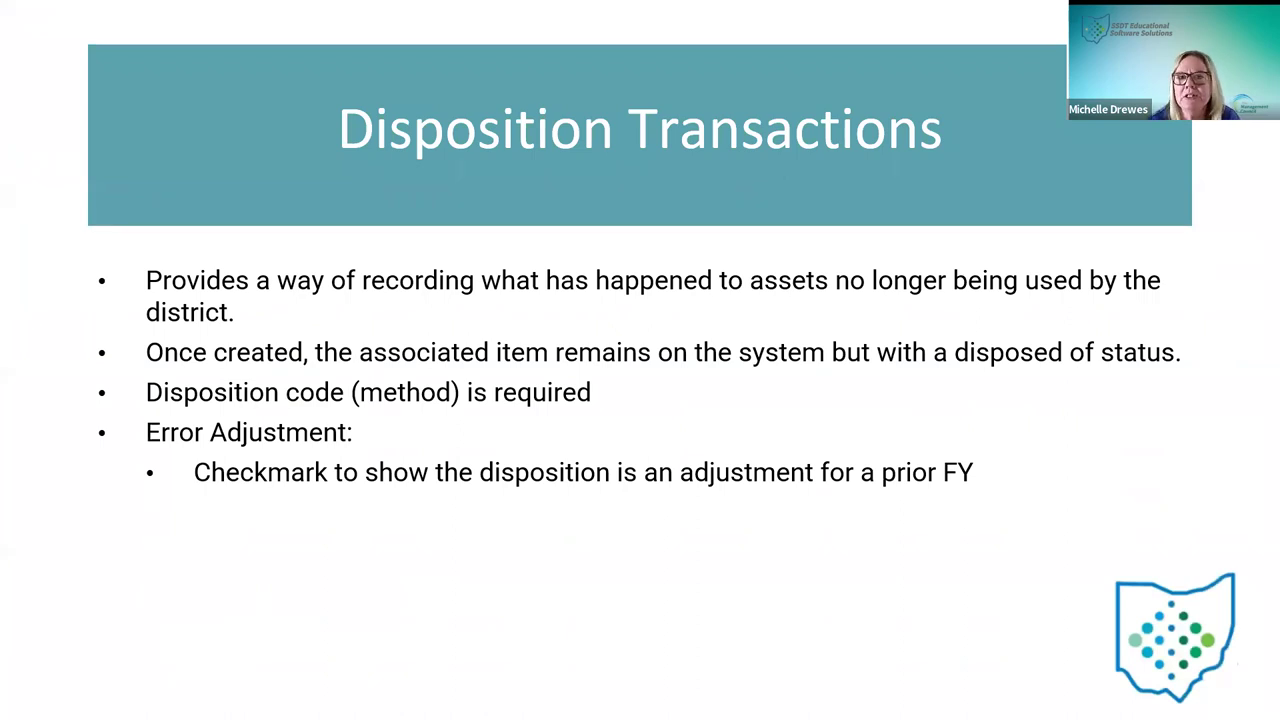
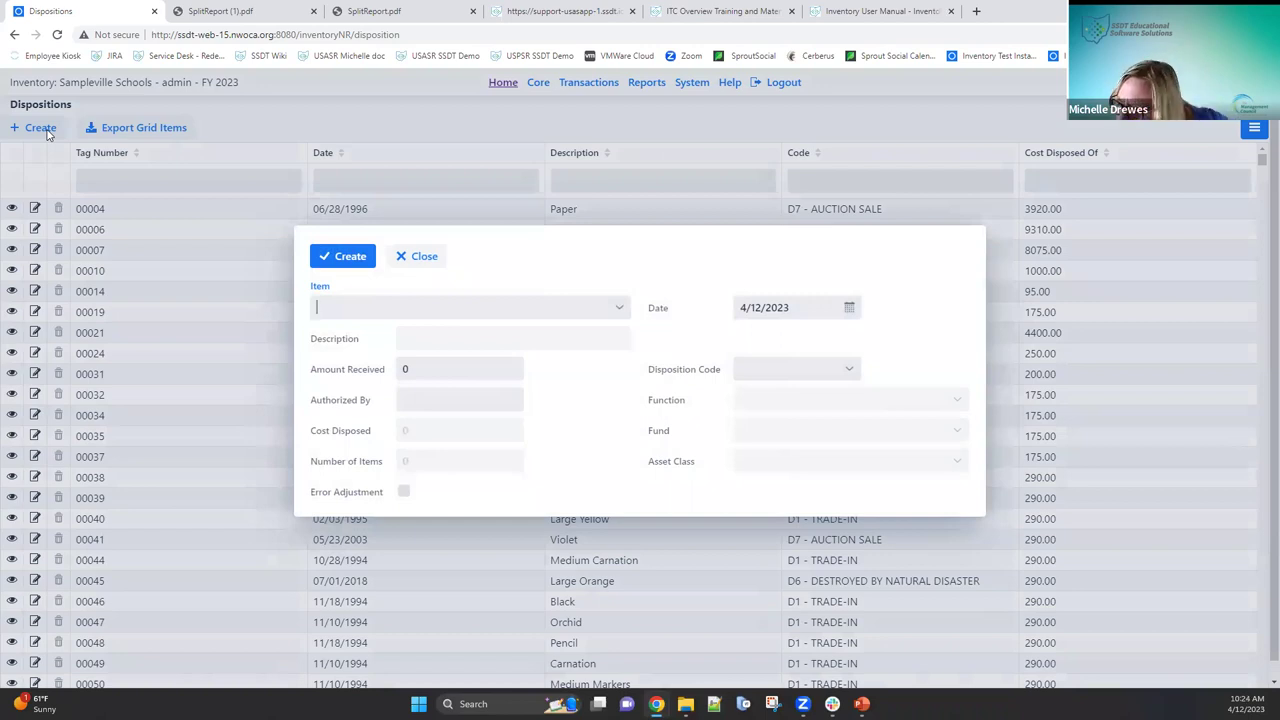
Step: Create a disposition for item RE6000 Orchid with code D4 - AUCTION SALE
{"action": "type", "text": "RE"}
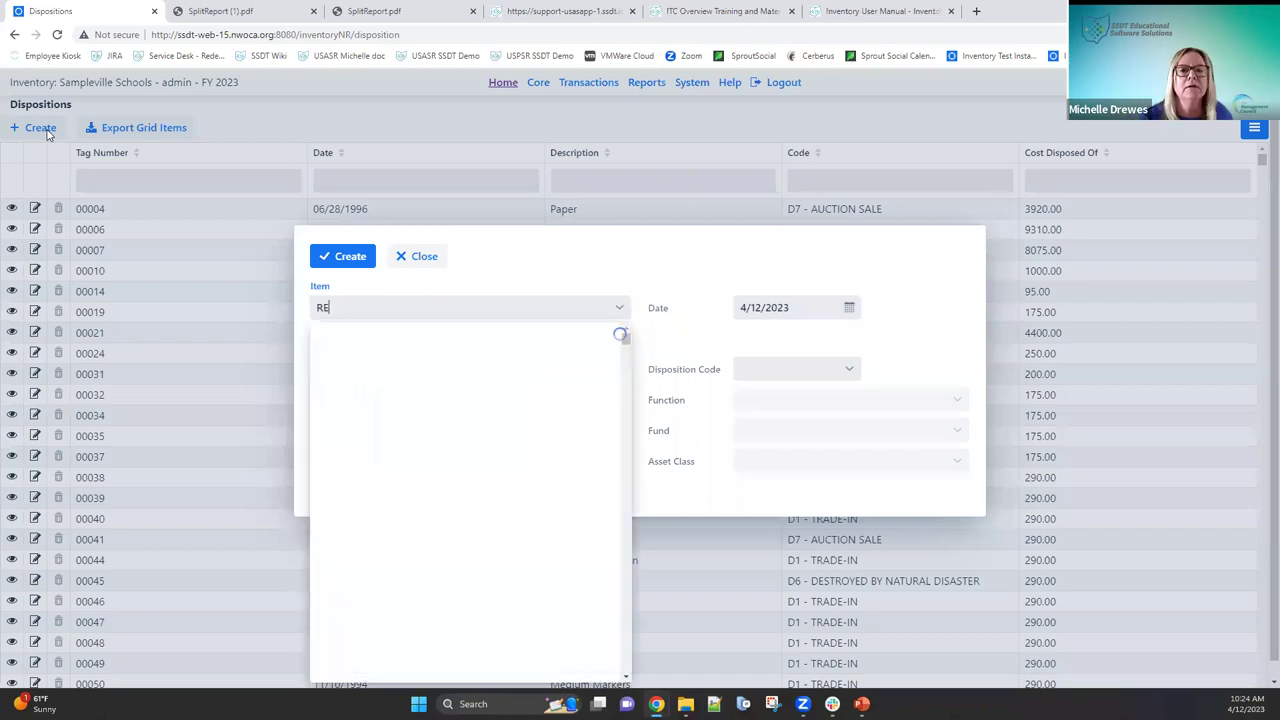
{"action": "type", "text": "6000"}
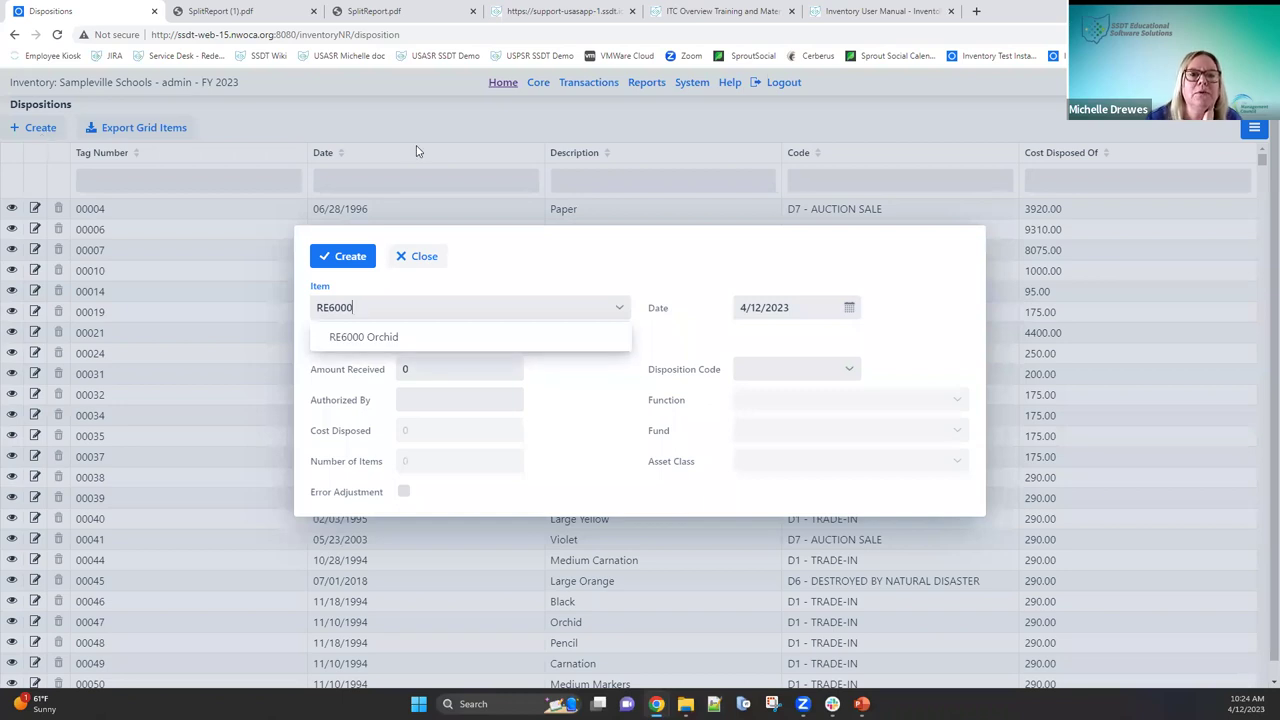
{"action": "left_click", "coordinate": [391, 338]}
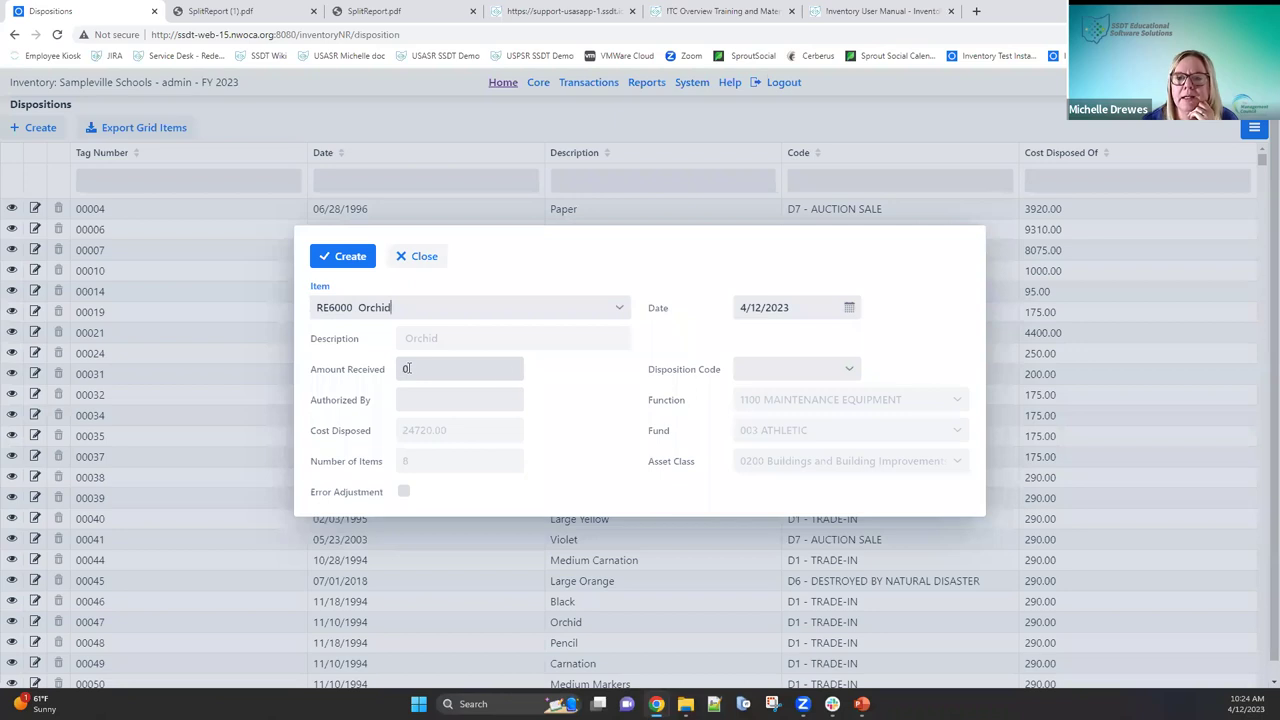
{"action": "left_click", "coordinate": [850, 371]}
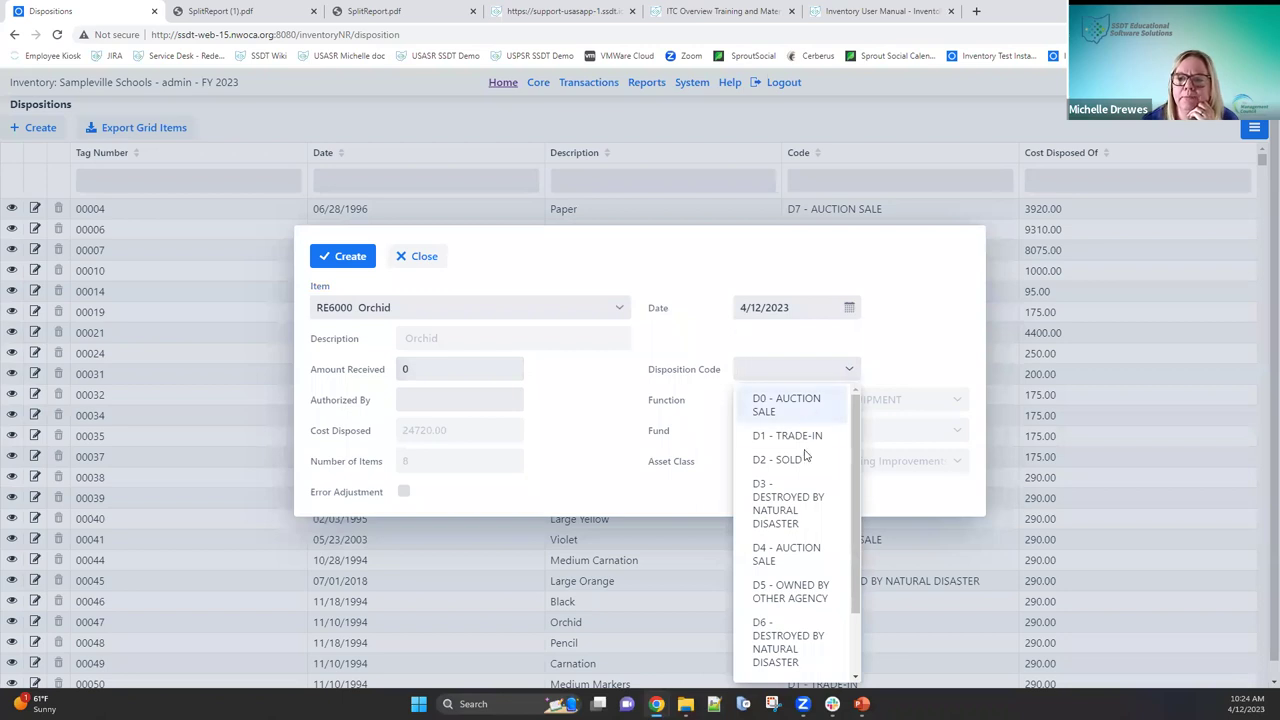
{"action": "left_click", "coordinate": [788, 551]}
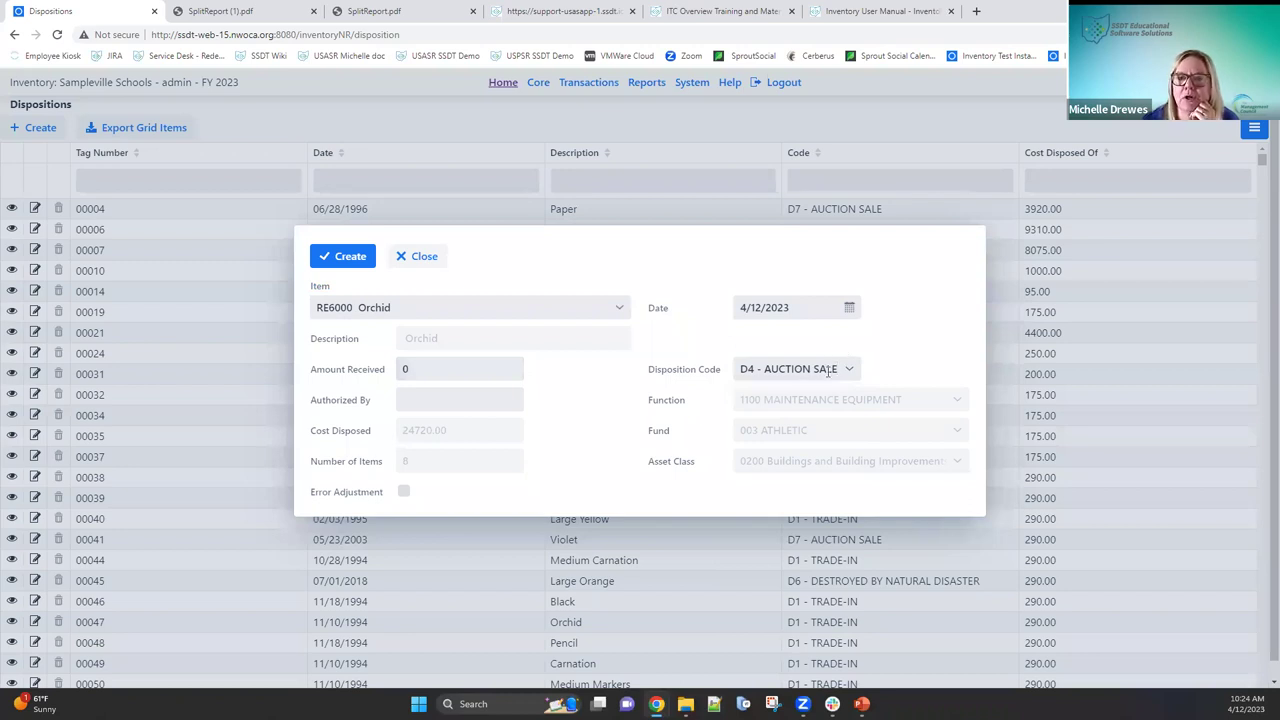
{"action": "left_click", "coordinate": [457, 401]}
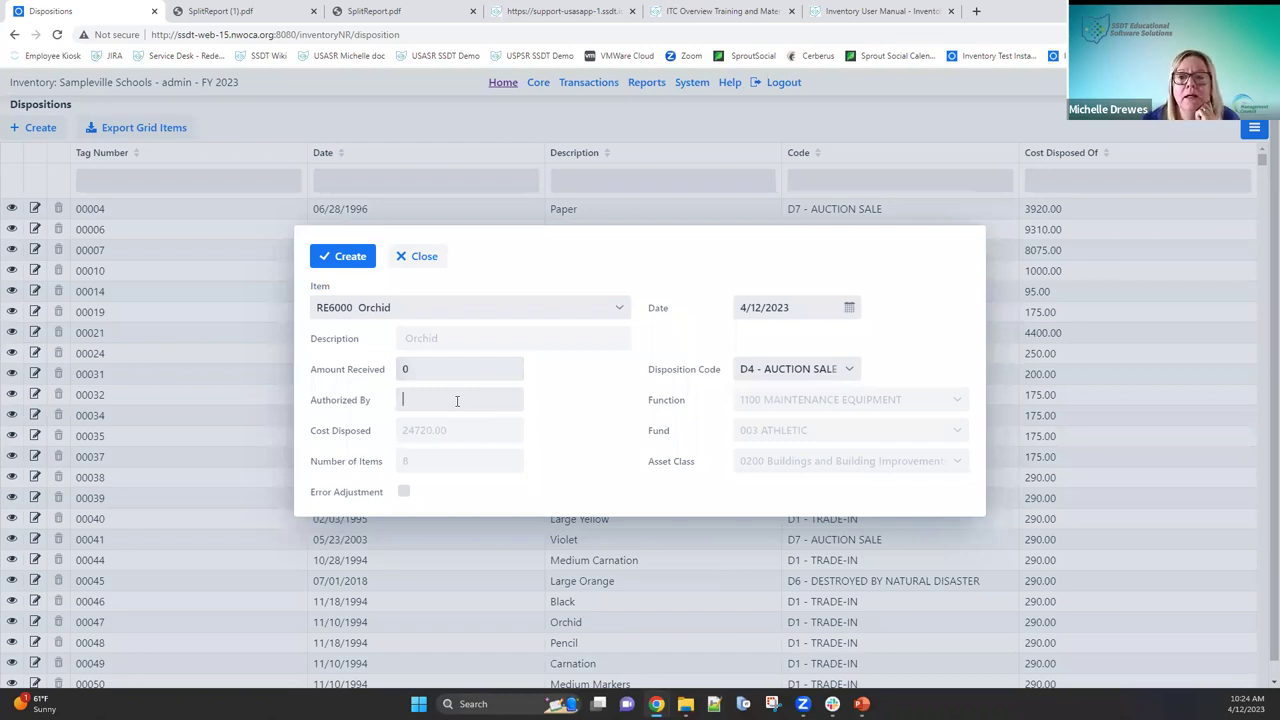
{"action": "left_click", "coordinate": [481, 401]}
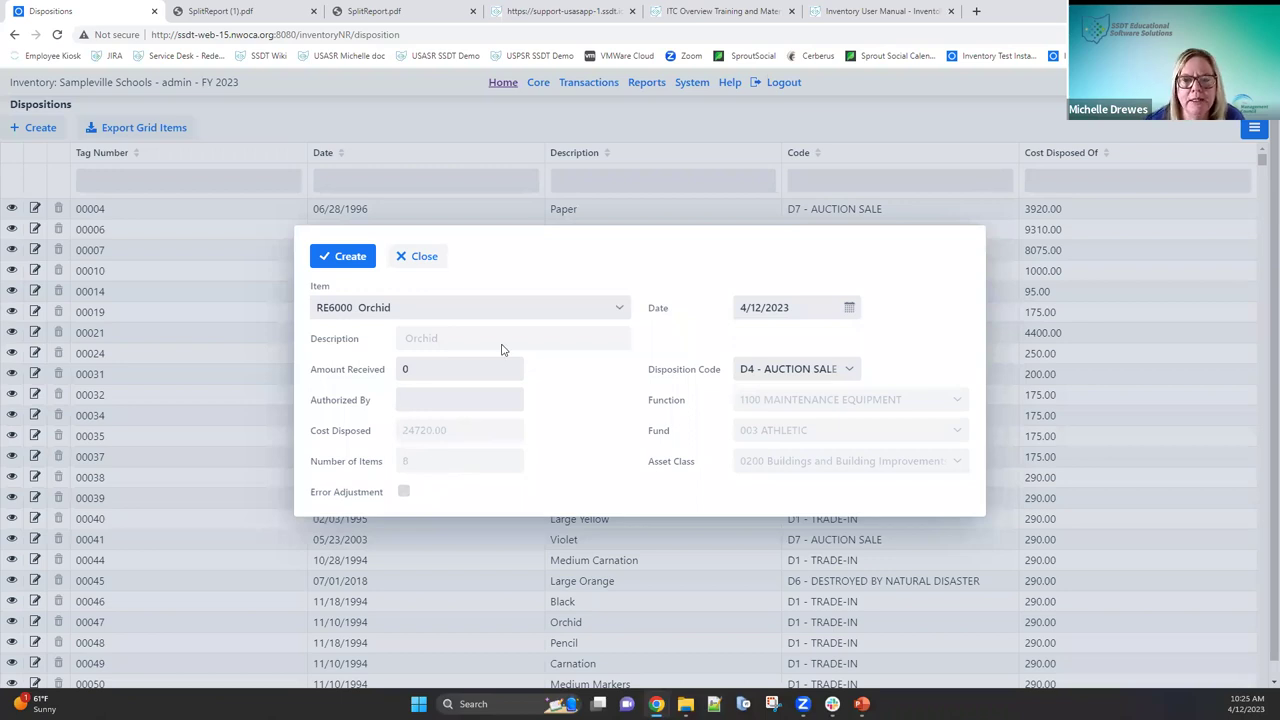
{"action": "left_click", "coordinate": [354, 257]}
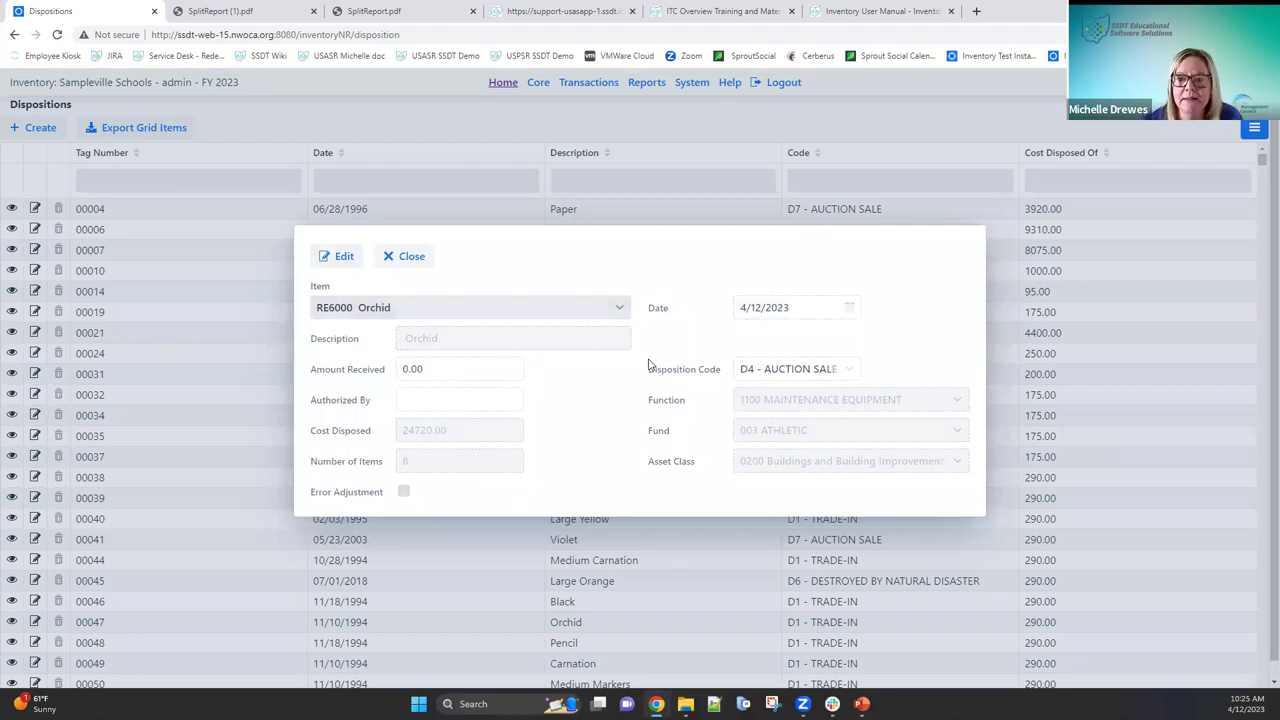
Step: Close the saved disposition, filter Dispositions by tag RE6000, then switch to the Items page
{"action": "left_click", "coordinate": [408, 258]}
{"action": "left_click", "coordinate": [175, 180]}
{"action": "type", "text": "R"}
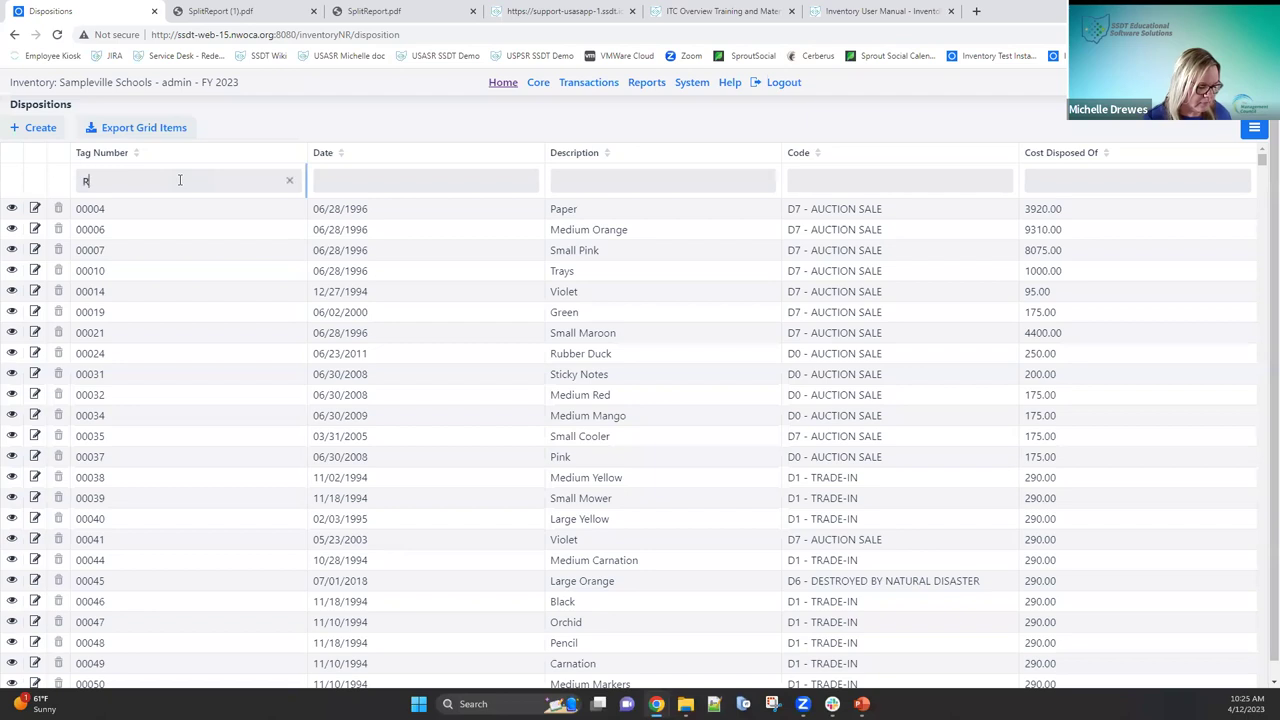
{"action": "type", "text": "E6000"}
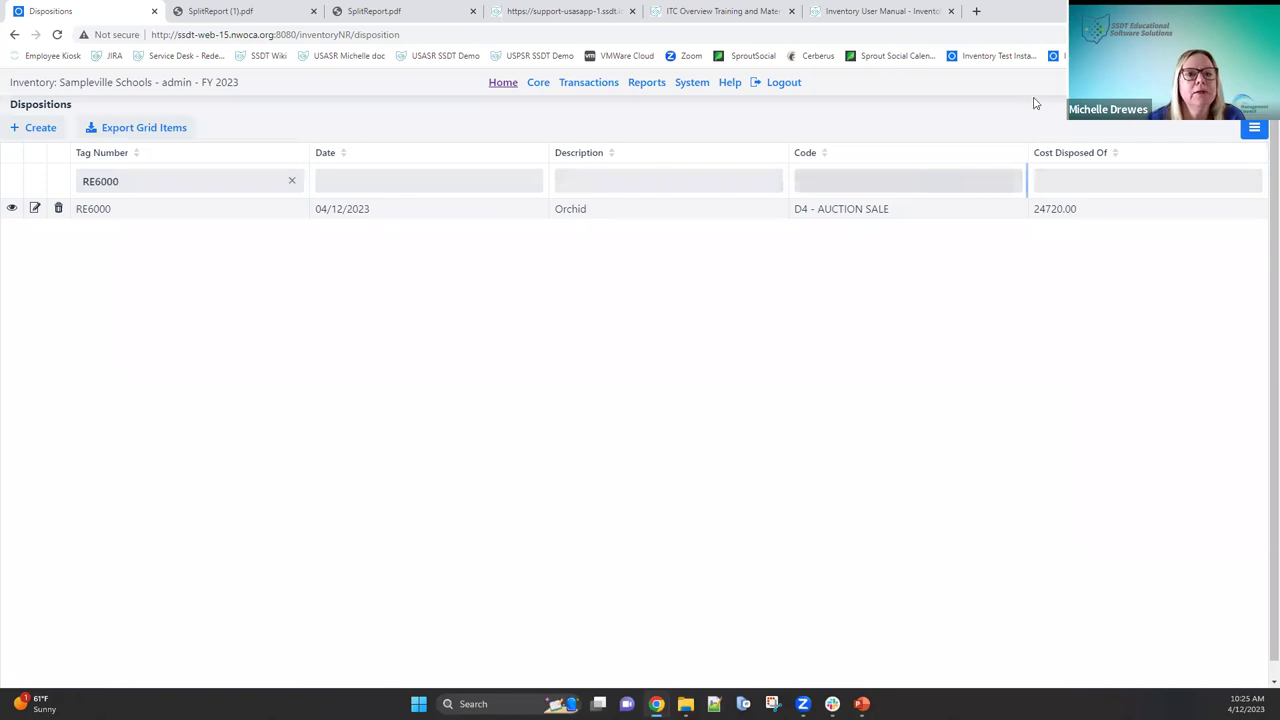
{"action": "left_click", "coordinate": [591, 83]}
{"action": "left_click", "coordinate": [590, 160]}
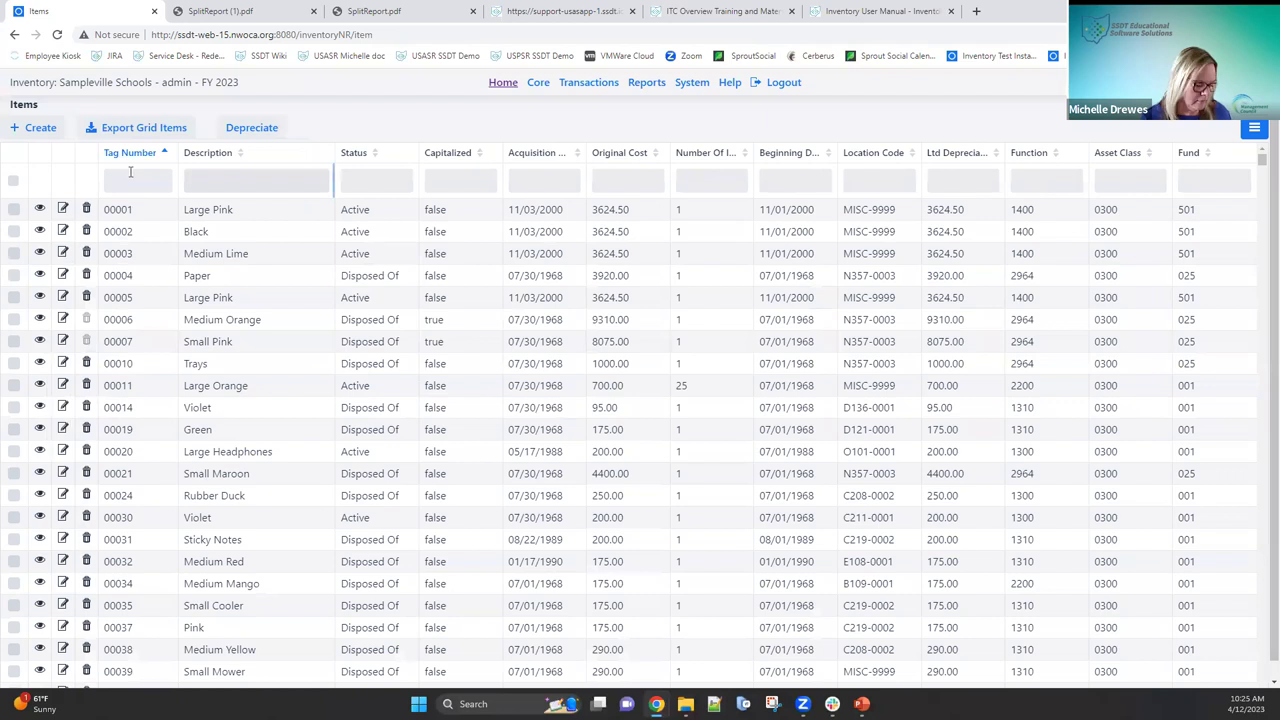
Step: Filter the Items grid to tag RE6000 to see Orchid marked Disposed Of
{"action": "left_click", "coordinate": [130, 176]}
{"action": "type", "text": "RE"}
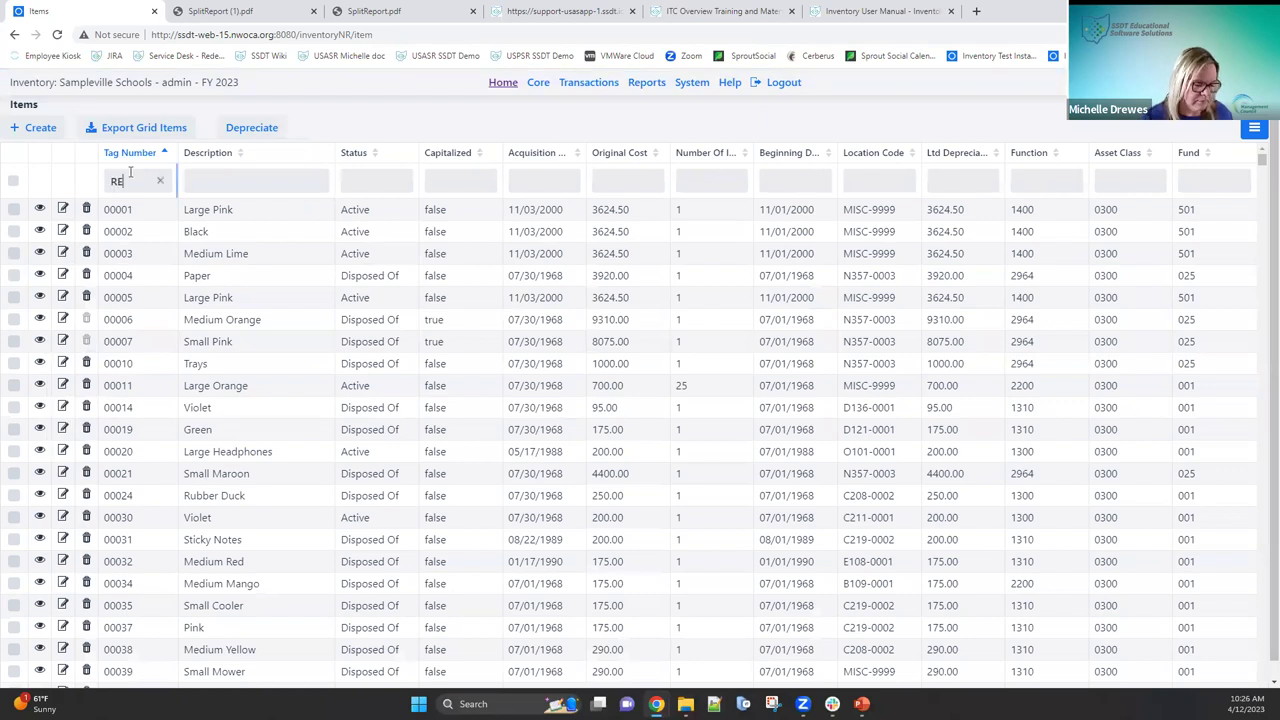
{"action": "type", "text": "6000"}
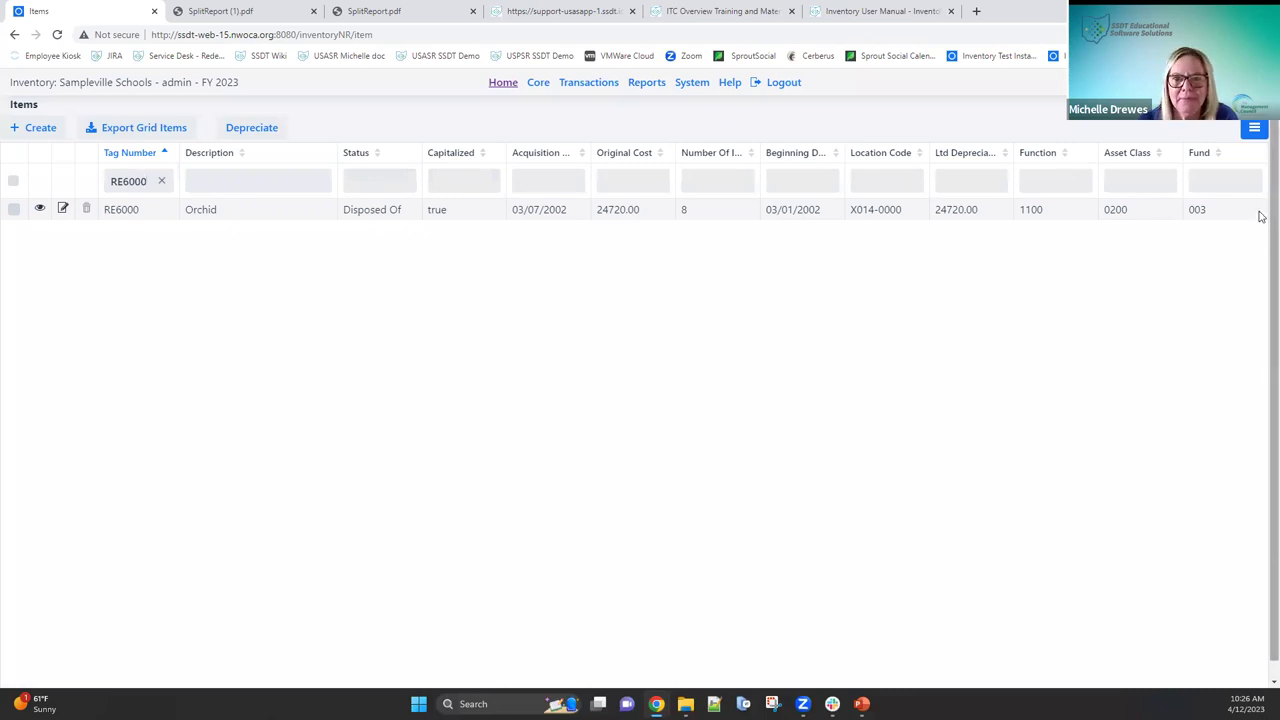
{"action": "left_click", "coordinate": [568, 84]}
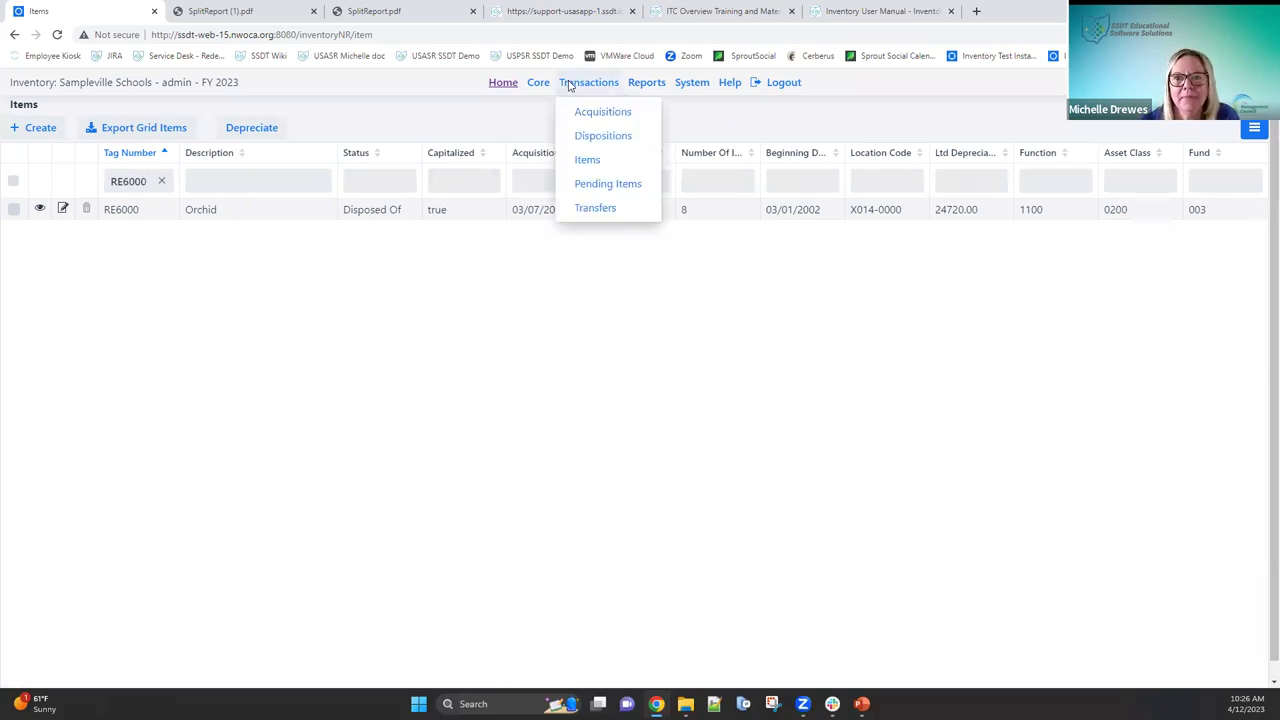
Step: Go to the Transfers page, check its displayed columns, and start a new transfer
{"action": "left_click", "coordinate": [597, 208]}
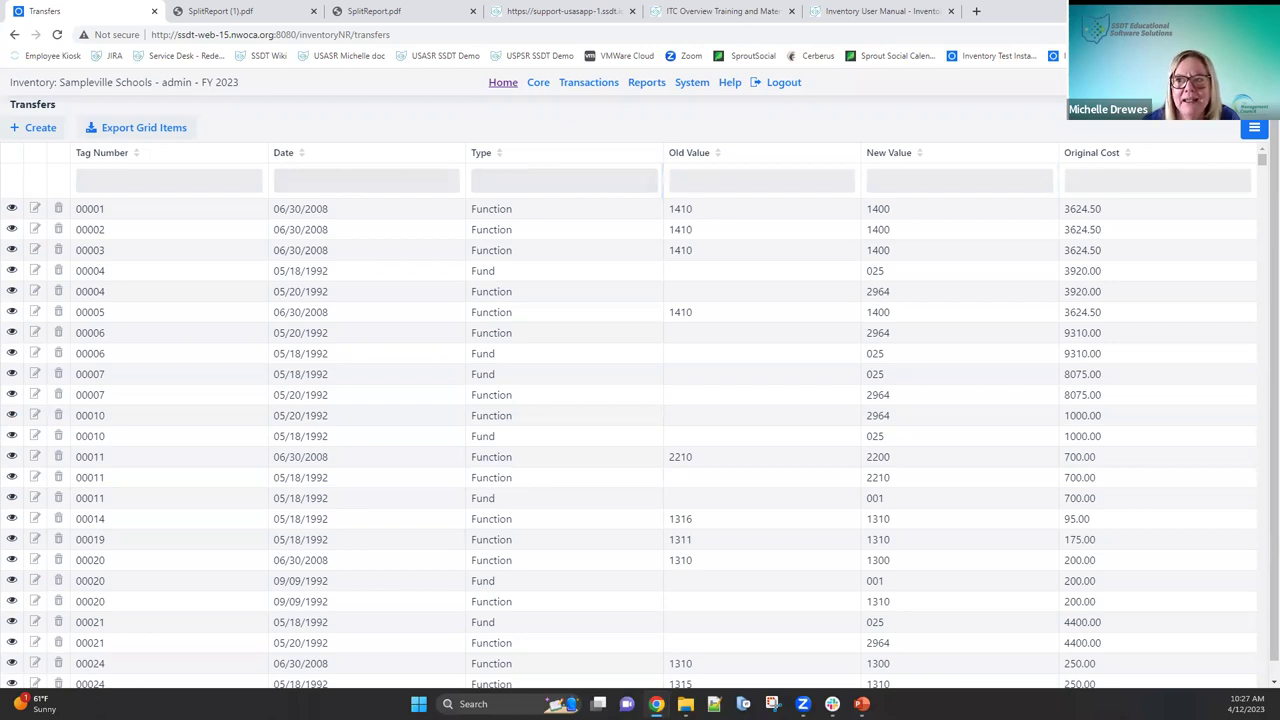
{"action": "left_click", "coordinate": [1254, 130]}
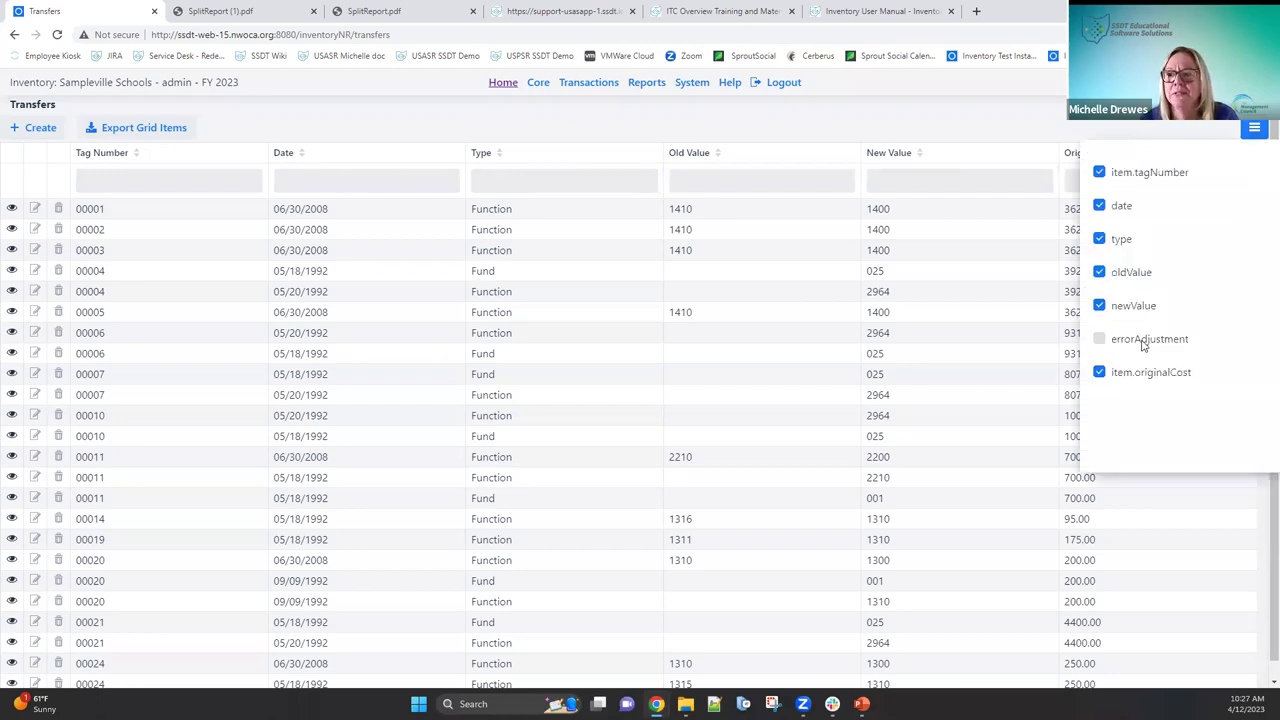
{"action": "left_click", "coordinate": [943, 127]}
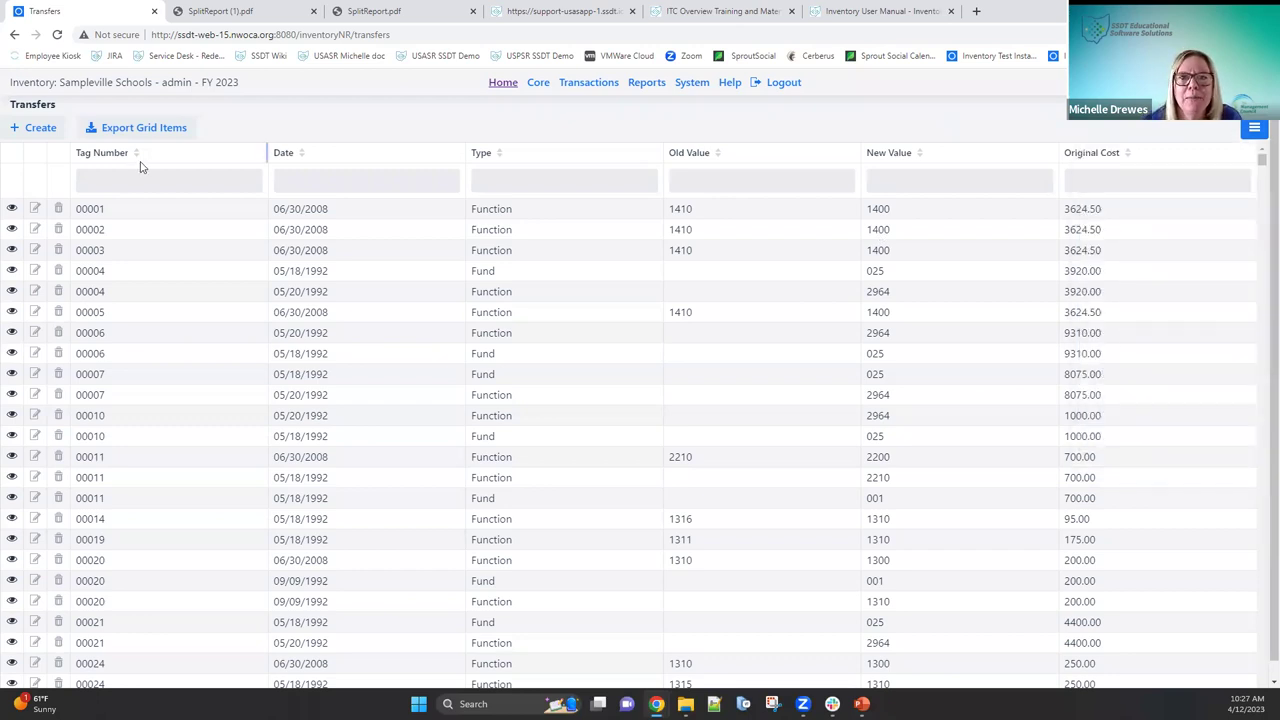
{"action": "left_click", "coordinate": [48, 128]}
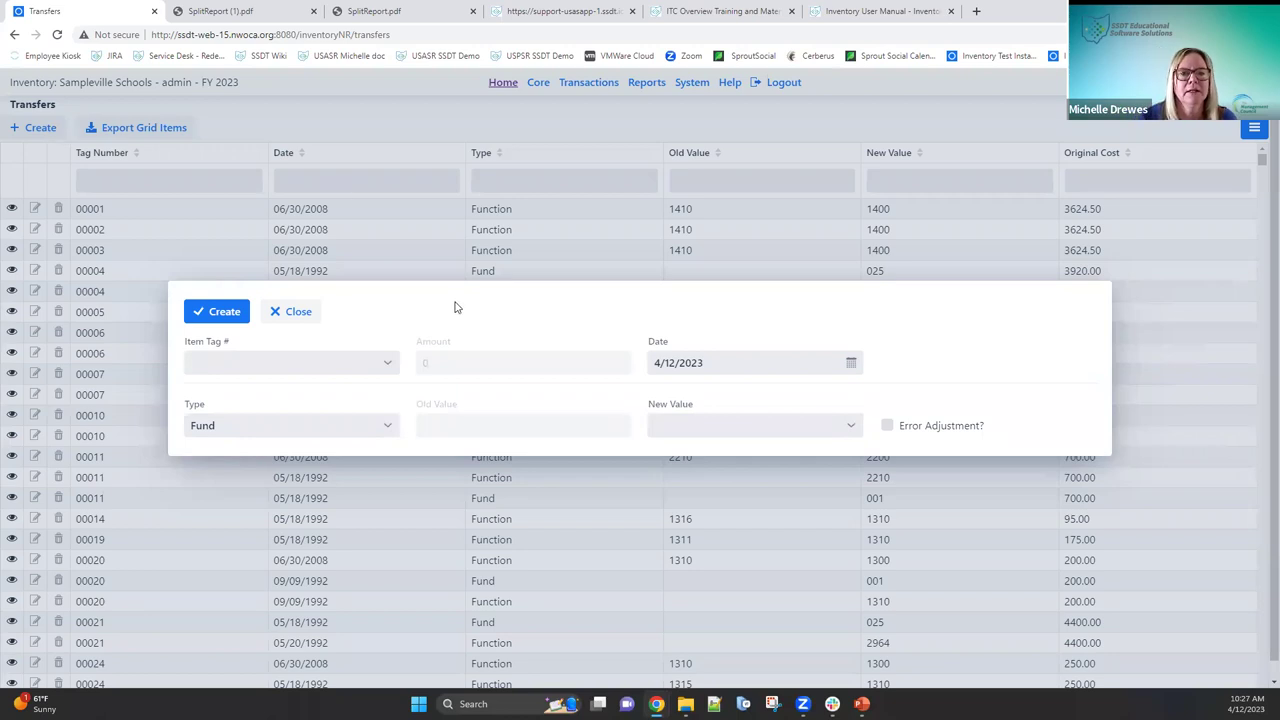
Step: Select item 27571 Small Wisteria, filling amount 1079.98 and old fund value 001
{"action": "left_click", "coordinate": [318, 363]}
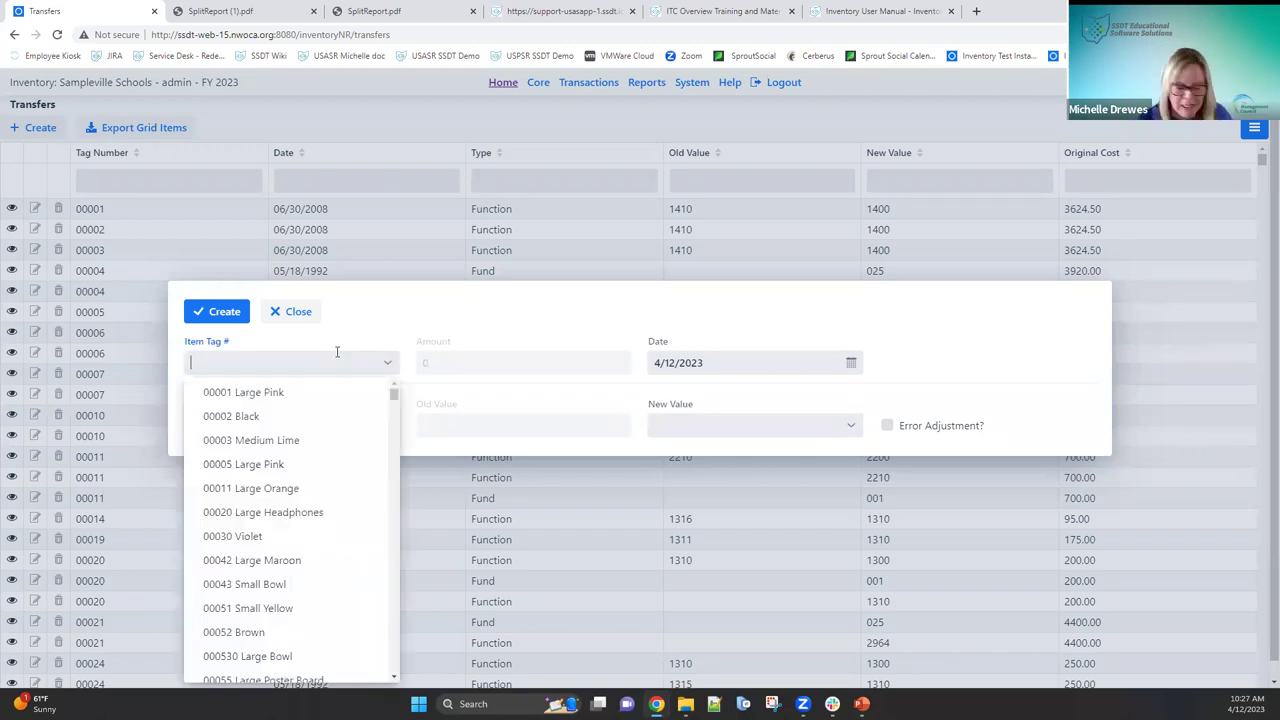
{"action": "type", "text": "27571"}
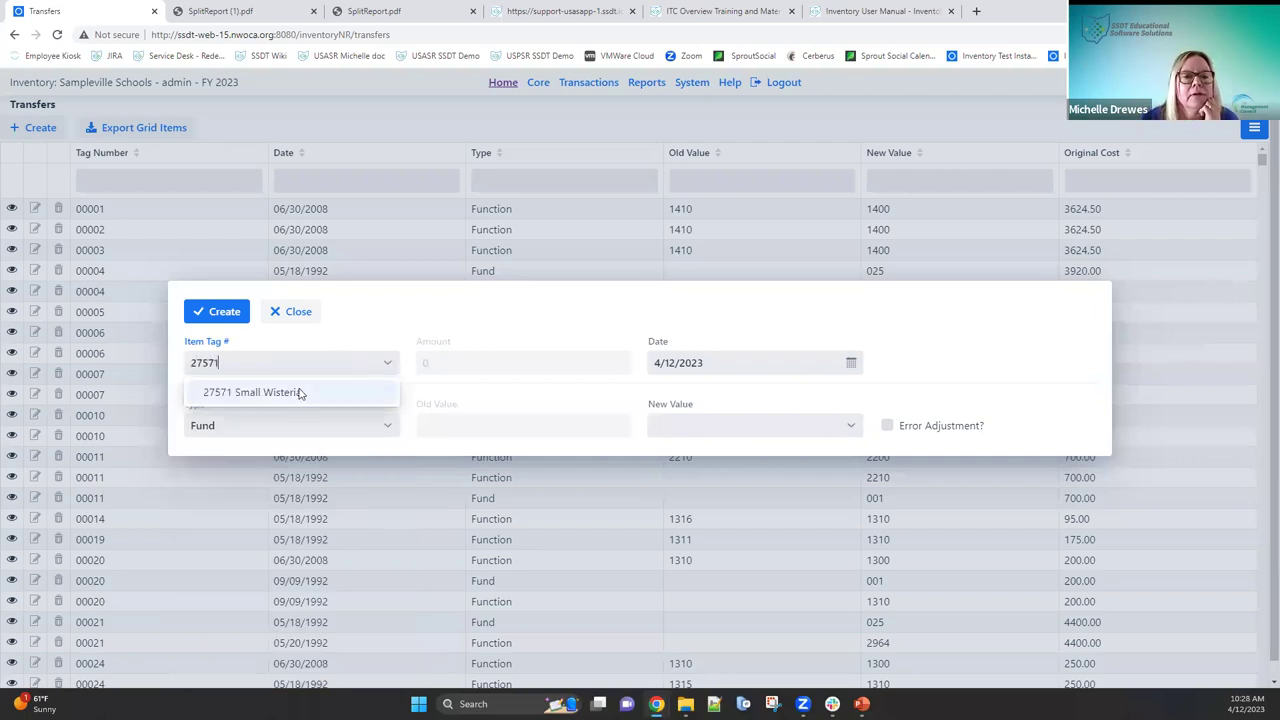
{"action": "left_click", "coordinate": [298, 393]}
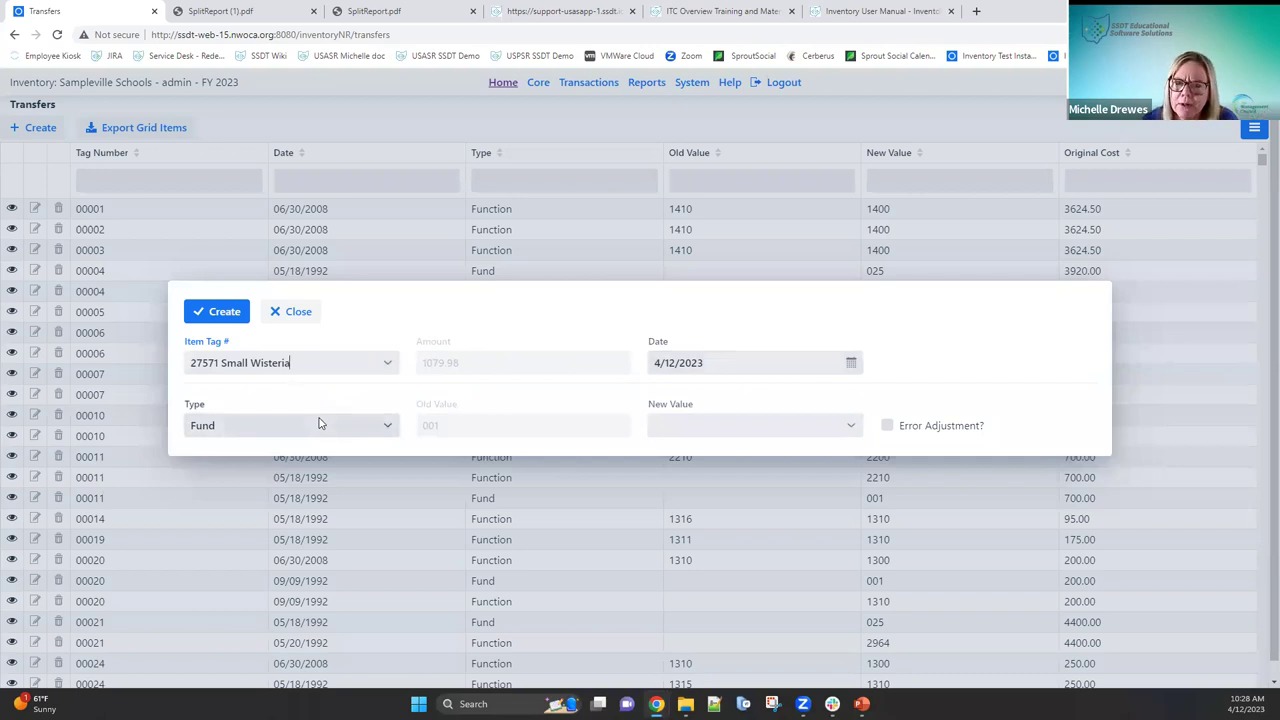
Step: Make it a Function transfer with new value 2121 OFFICE EQUIPMENT and save it
{"action": "left_click", "coordinate": [390, 426]}
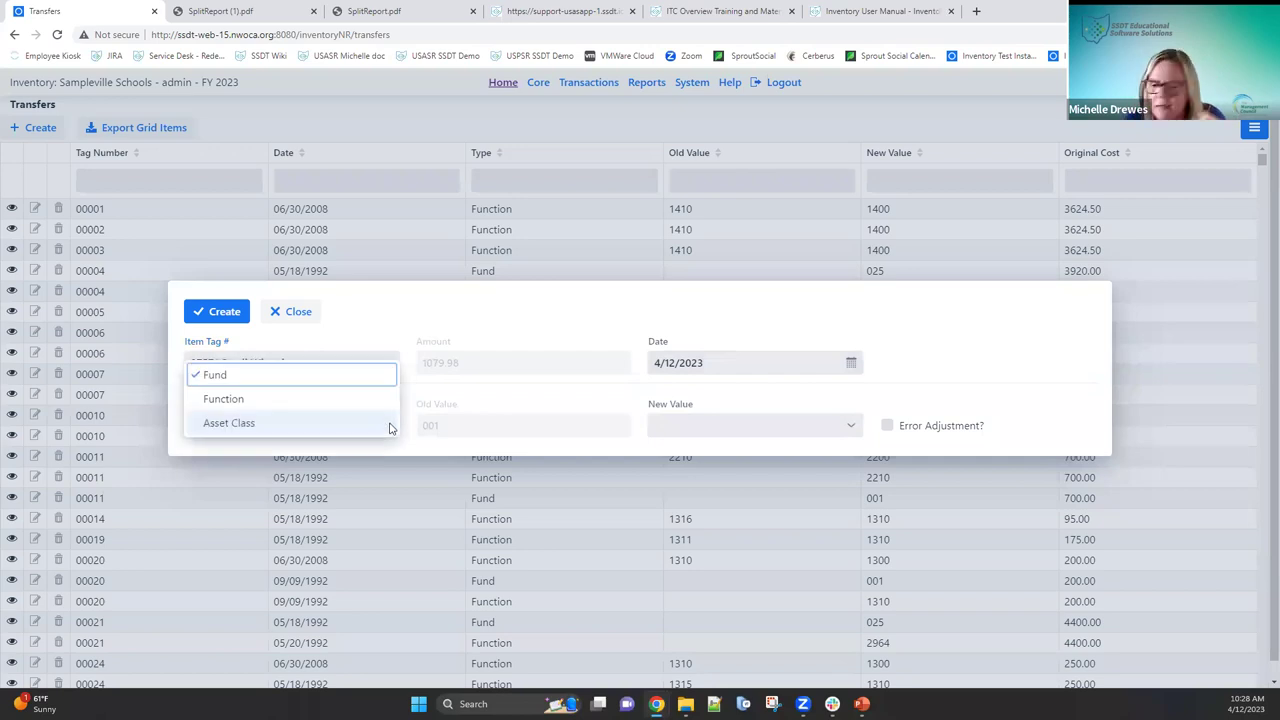
{"action": "left_click", "coordinate": [306, 401]}
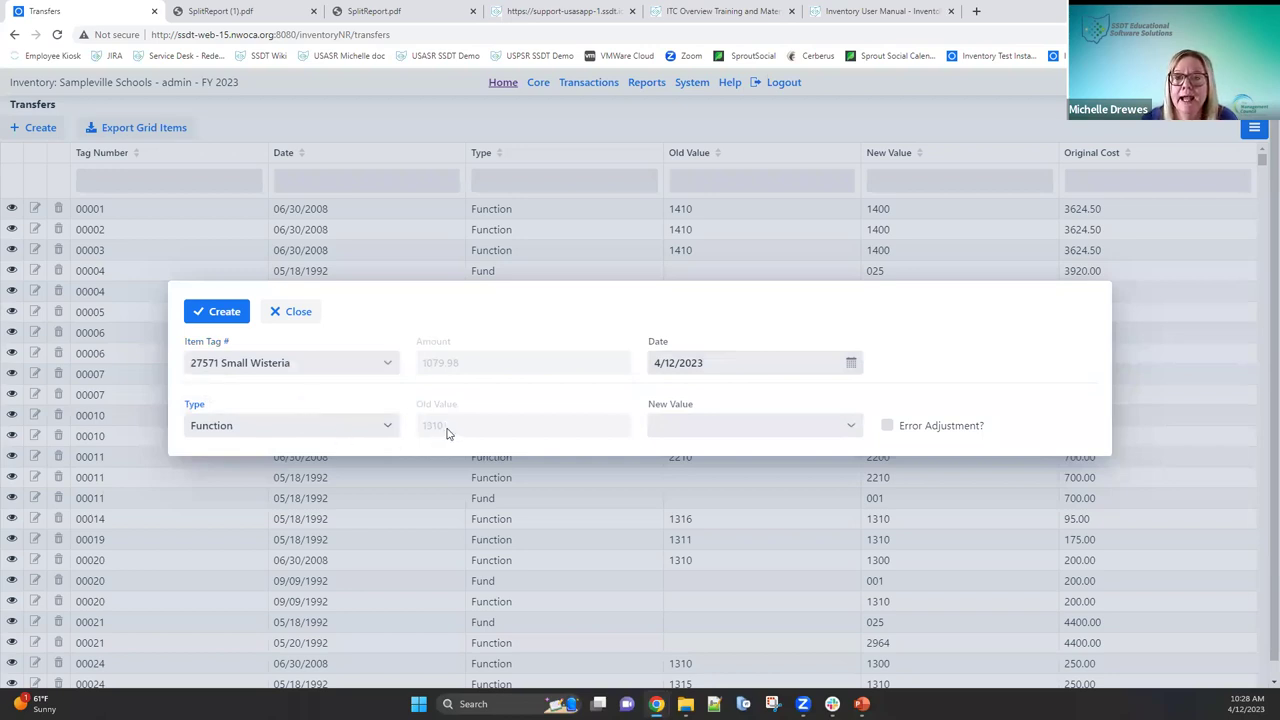
{"action": "left_click", "coordinate": [673, 429]}
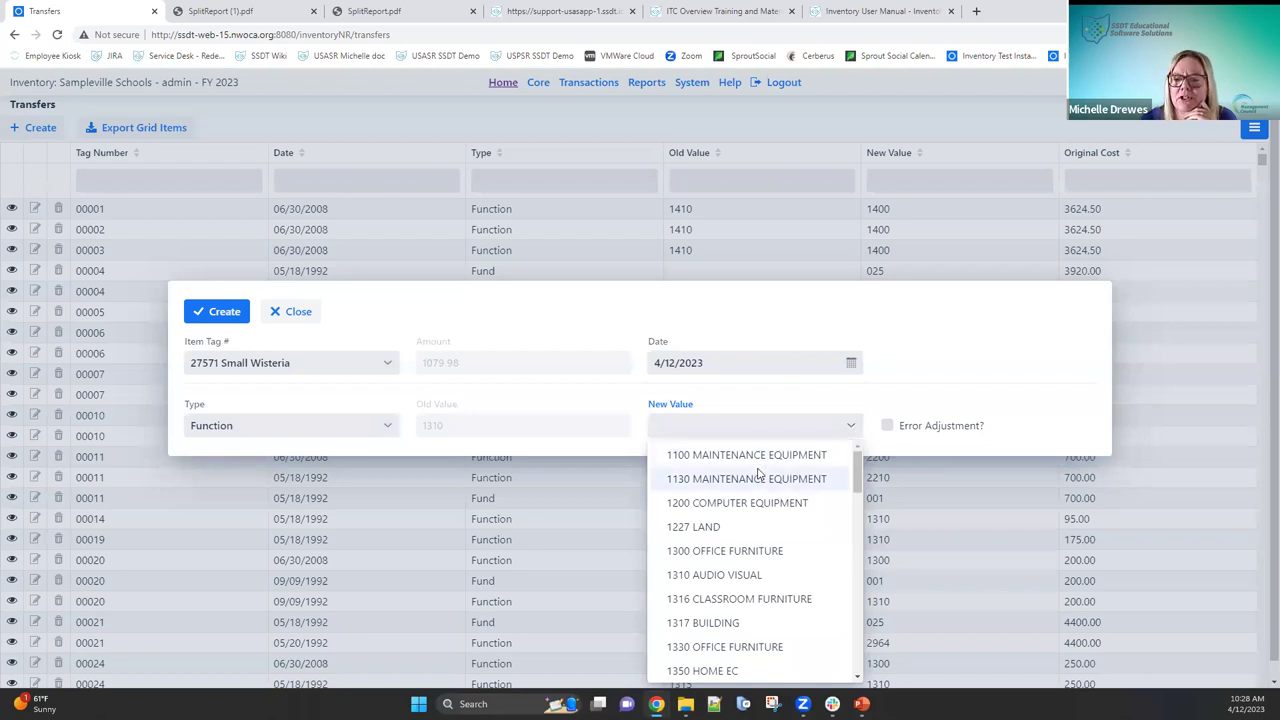
{"action": "scroll", "coordinate": [759, 474], "scroll_direction": "down", "scroll_amount": 2}
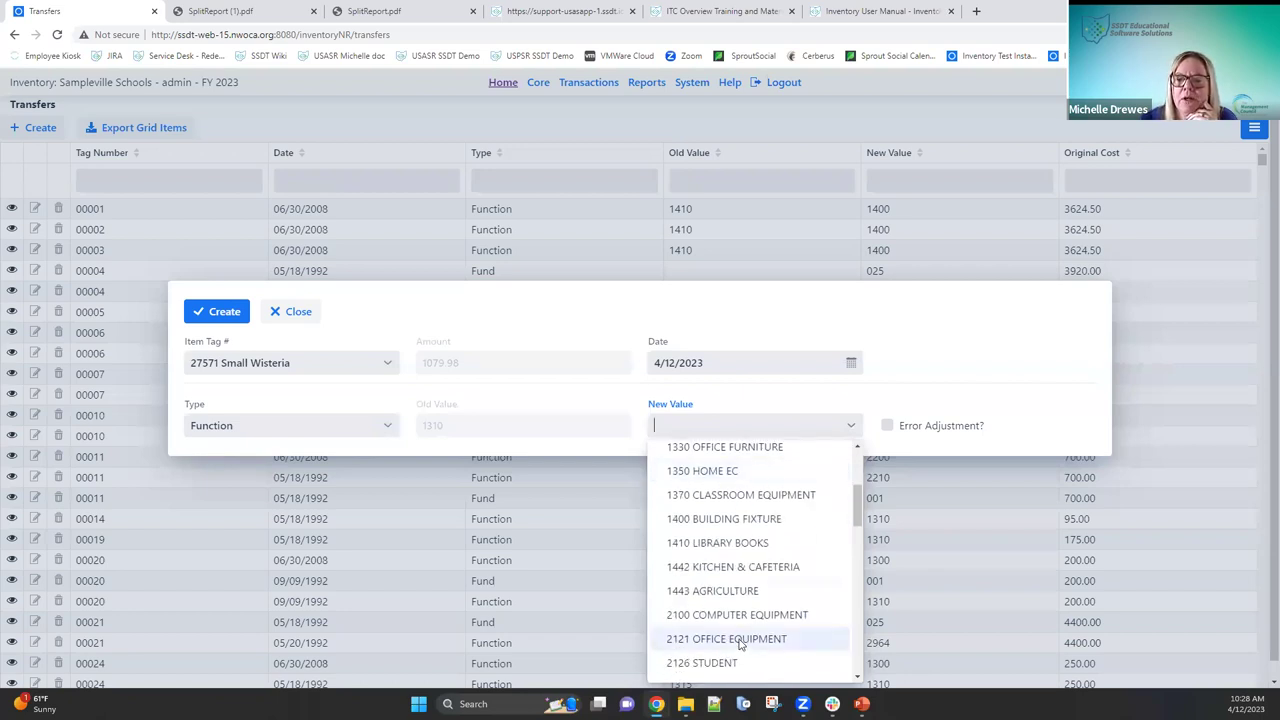
{"action": "left_click", "coordinate": [740, 640]}
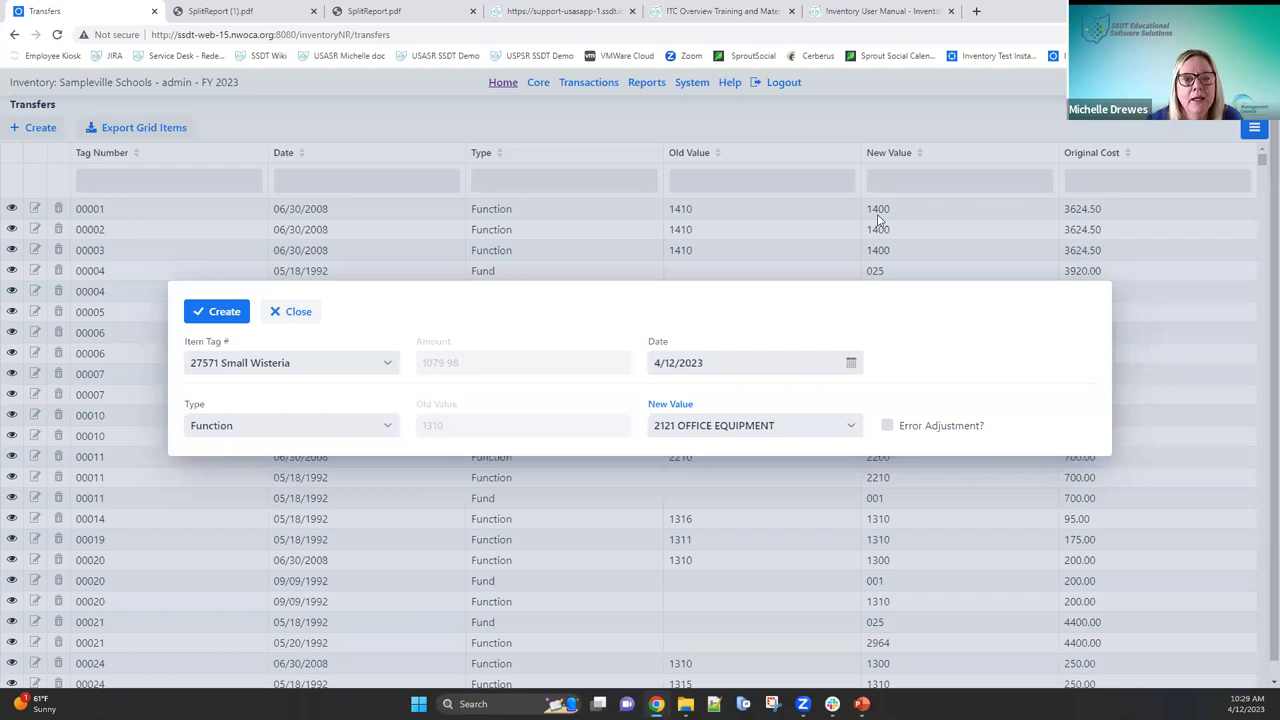
{"action": "left_click", "coordinate": [225, 312]}
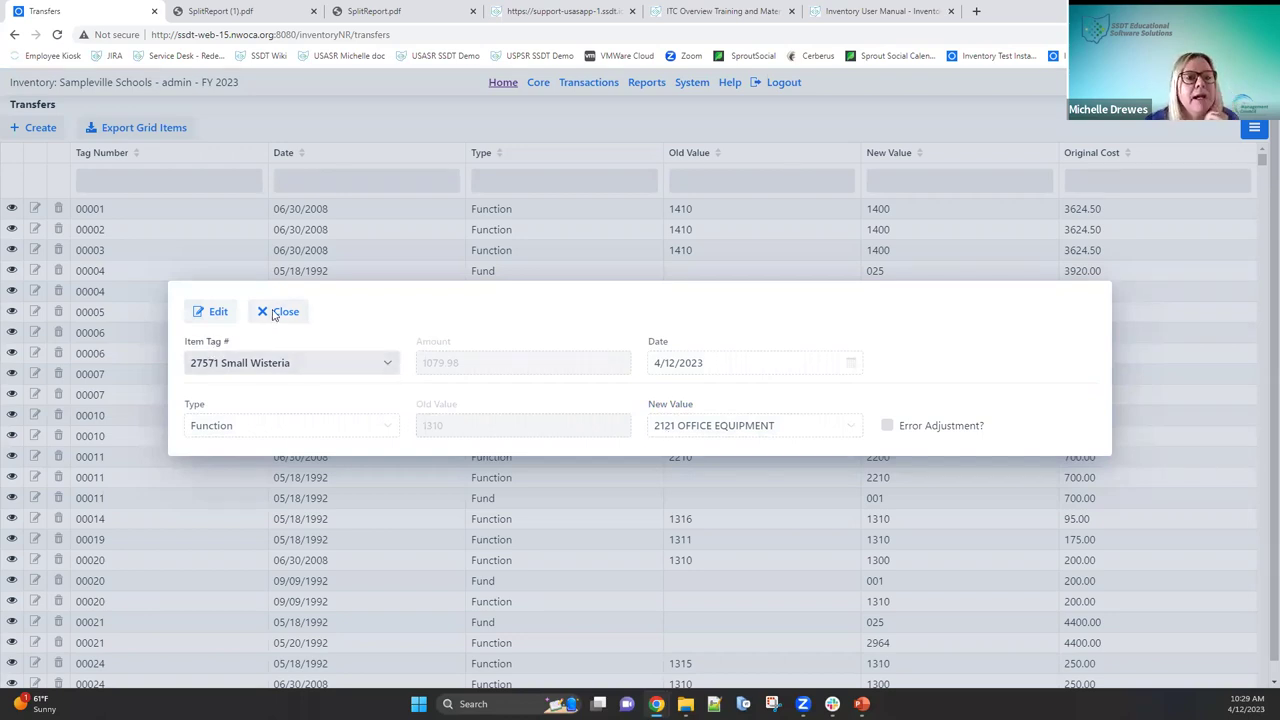
Step: Close the transfer and filter the Items grid to tag 27571, showing function 2121
{"action": "left_click", "coordinate": [600, 109]}
{"action": "left_click", "coordinate": [589, 82]}
{"action": "left_click", "coordinate": [588, 163]}
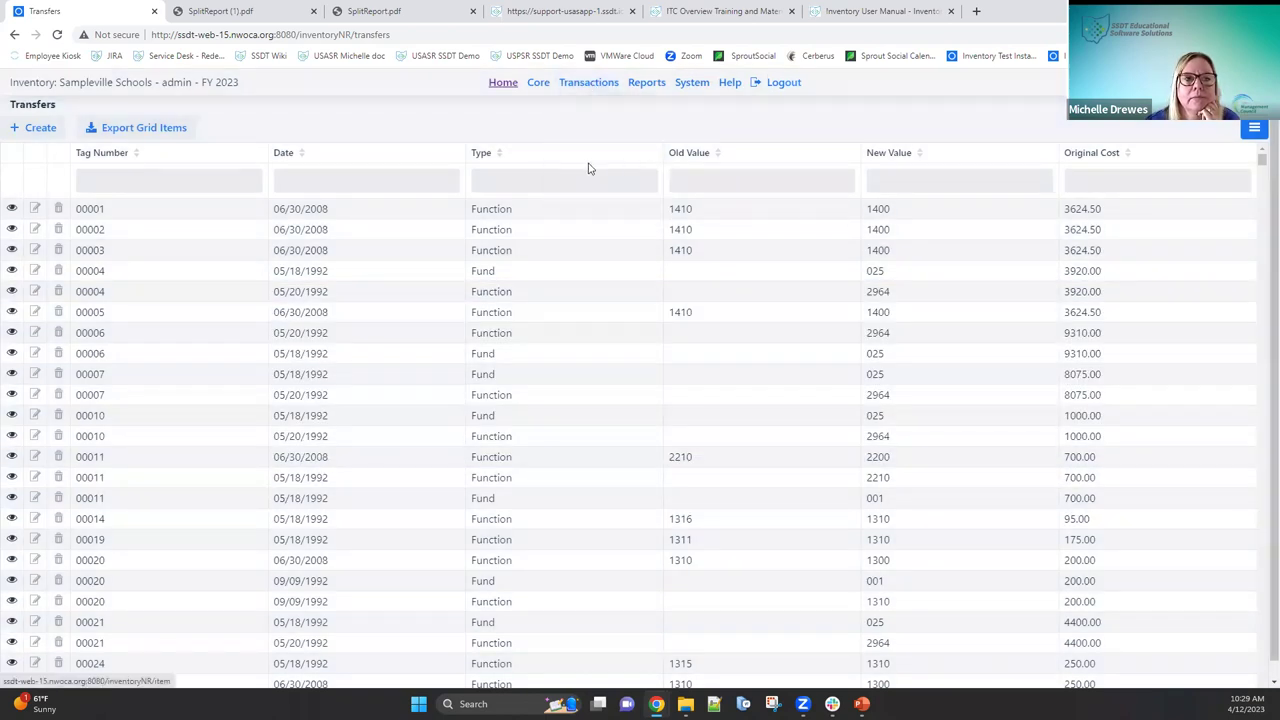
{"action": "left_click", "coordinate": [134, 180]}
{"action": "type", "text": "2757"}
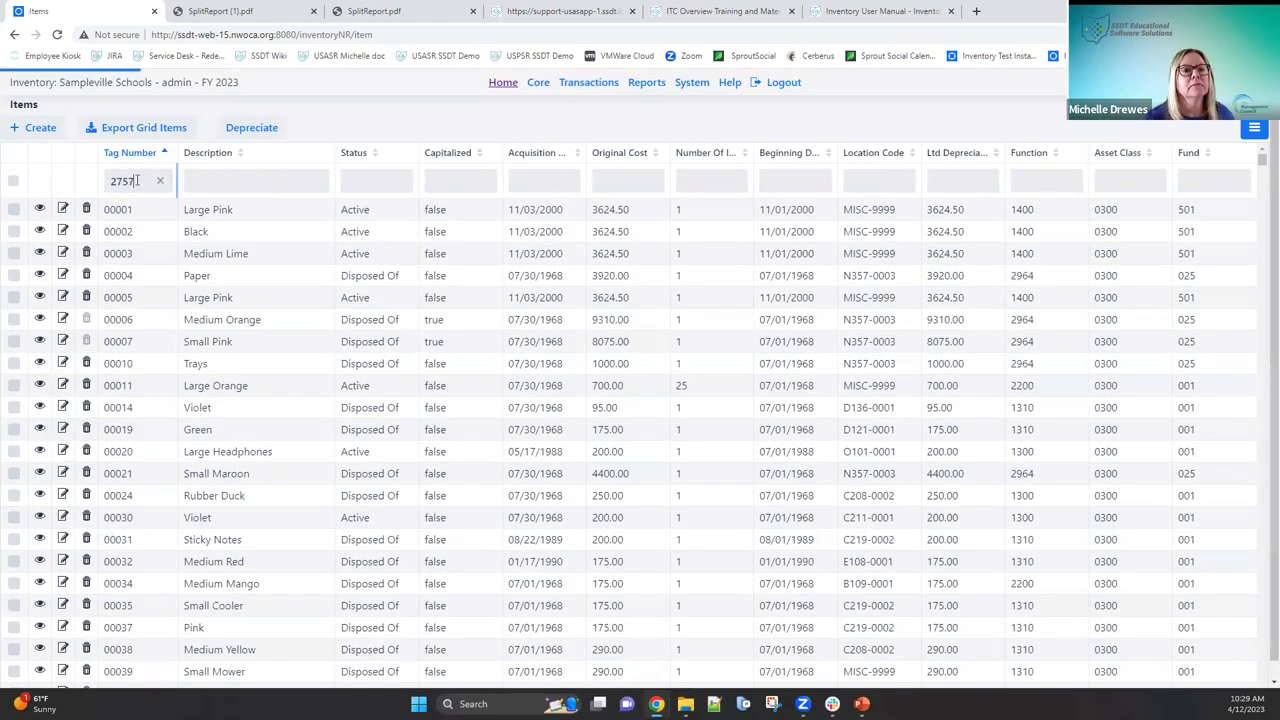
{"action": "type", "text": "1"}
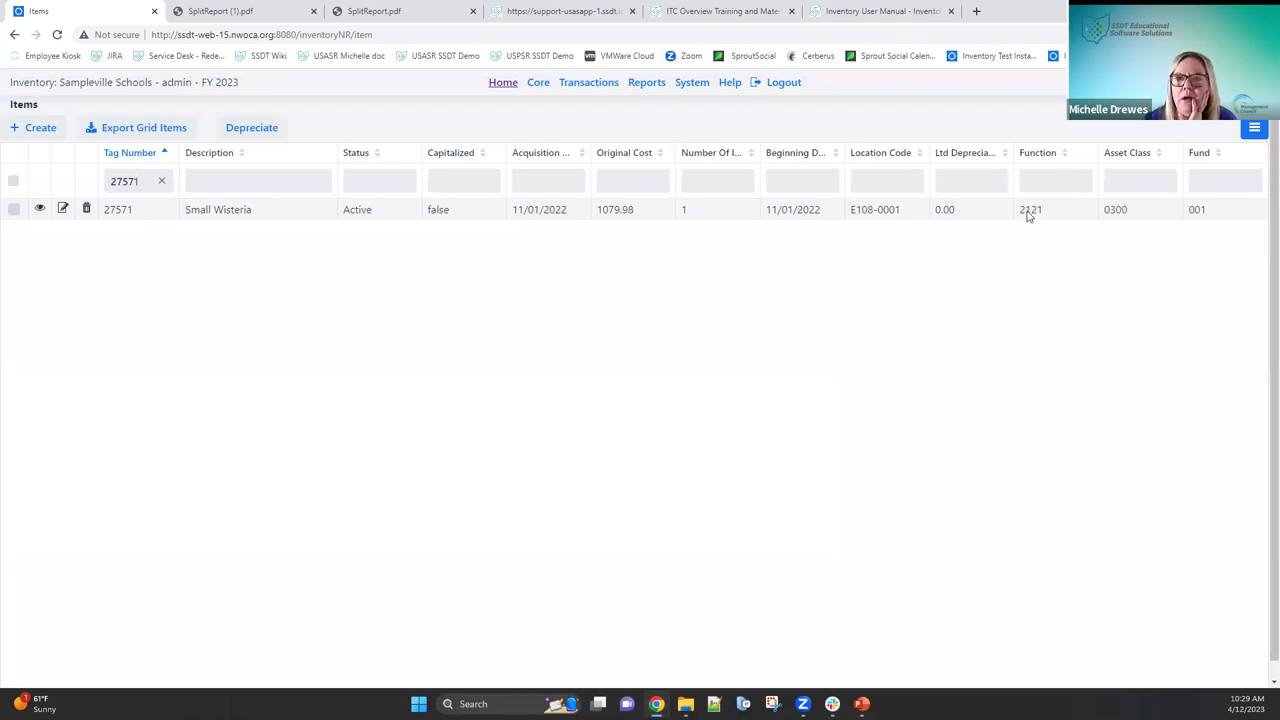
{"action": "left_click", "coordinate": [583, 84]}
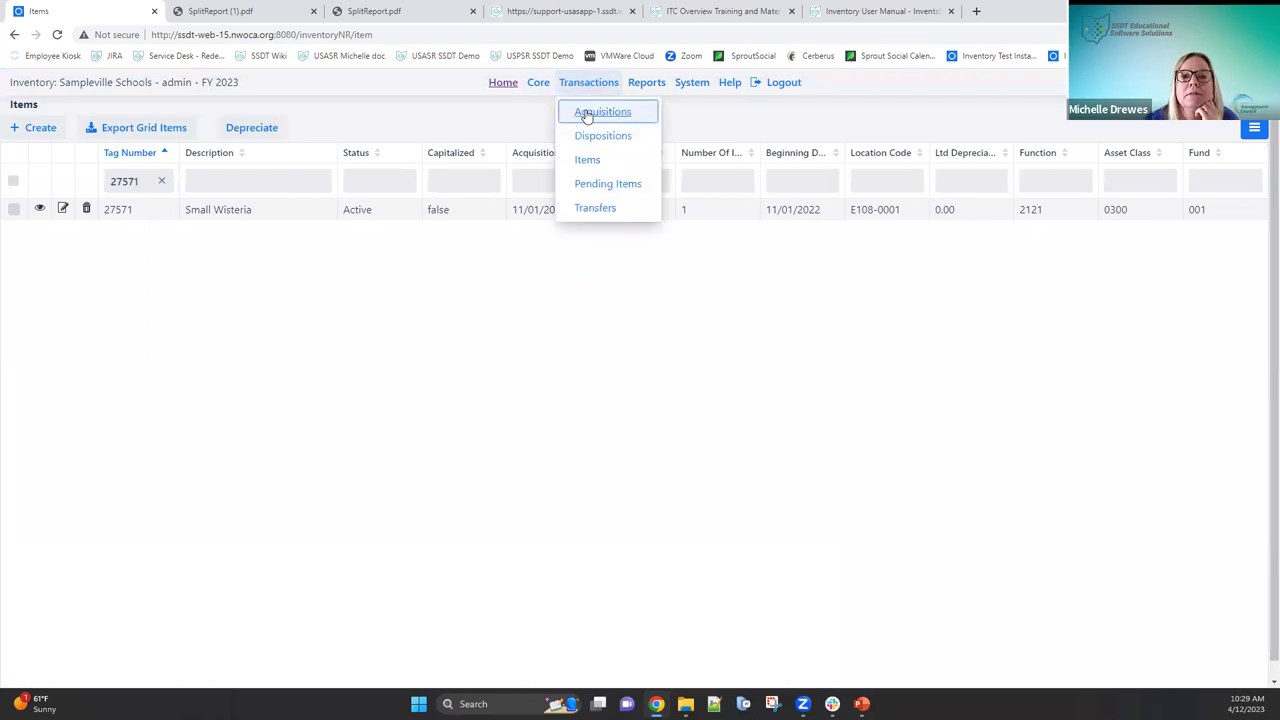
Step: Filter the Acquisitions grid to tag 27571, showing both records (879.99, 199.99) with function 2121
{"action": "left_click", "coordinate": [589, 113]}
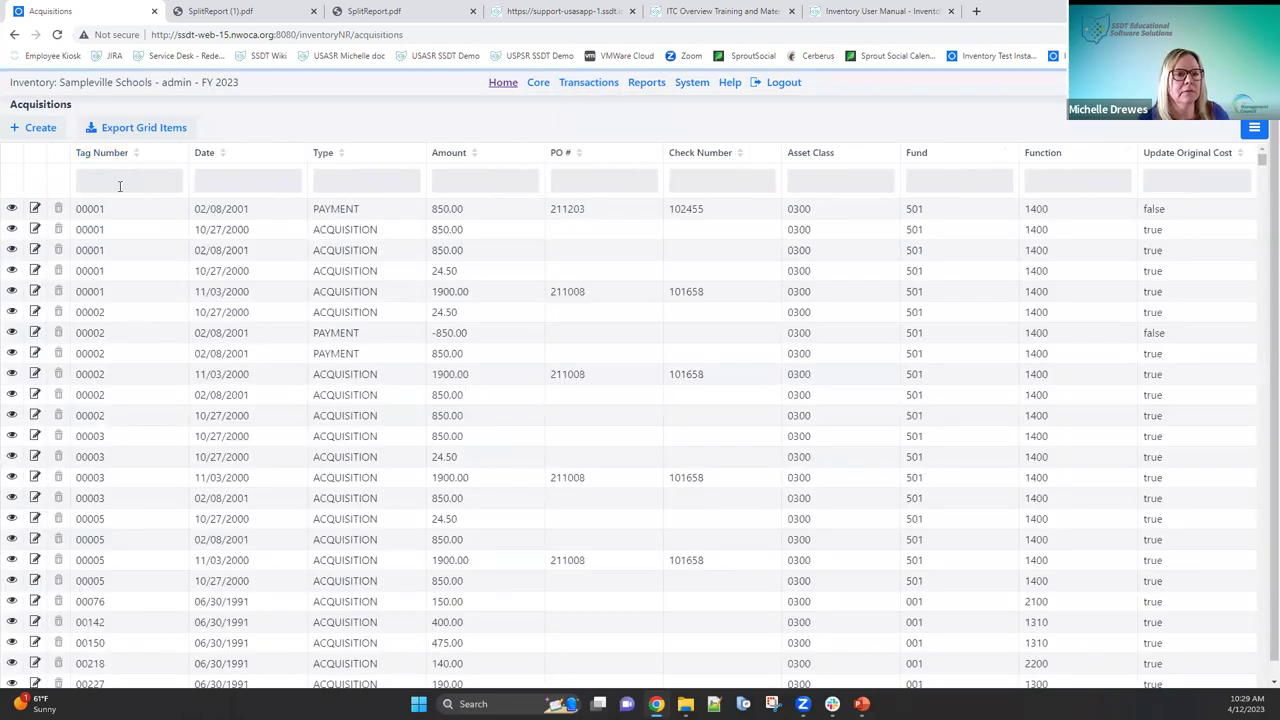
{"action": "left_click", "coordinate": [121, 181]}
{"action": "type", "text": "27571"}
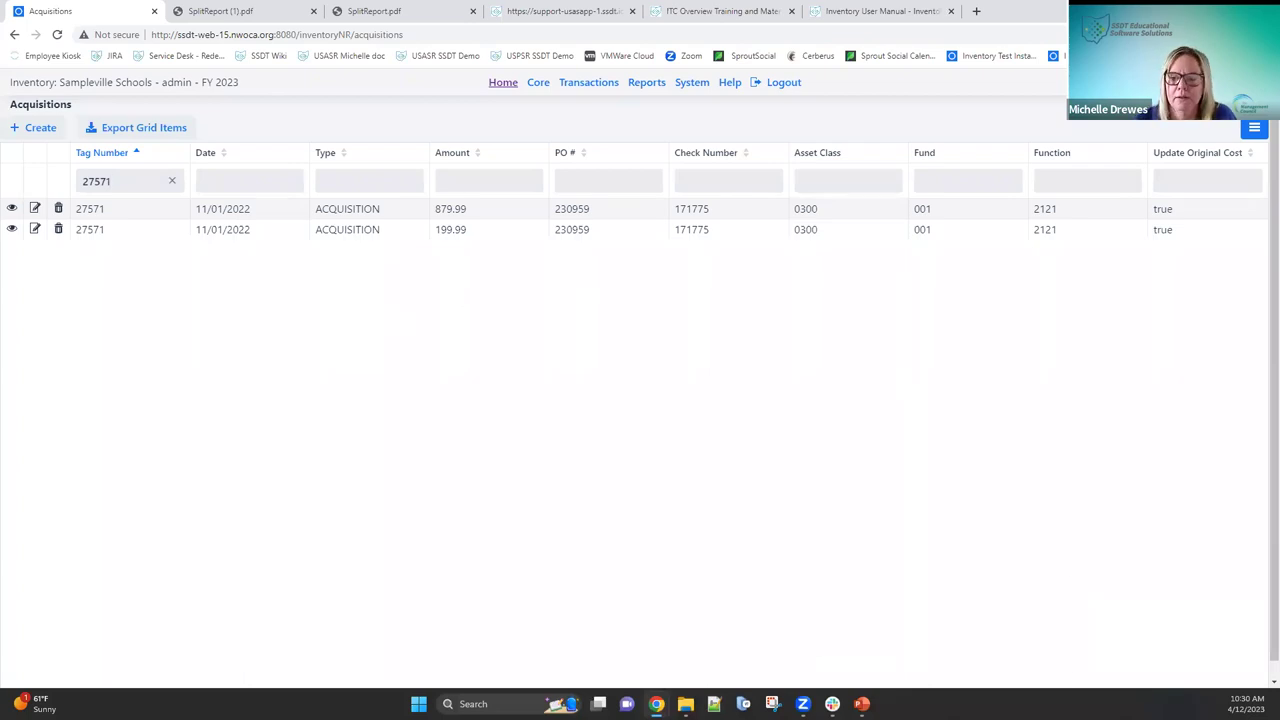
Step: Bring the slide show back from the taskbar and advance from Transfer Transactions to Pending Items
{"action": "mouse_move", "coordinate": [862, 704]}
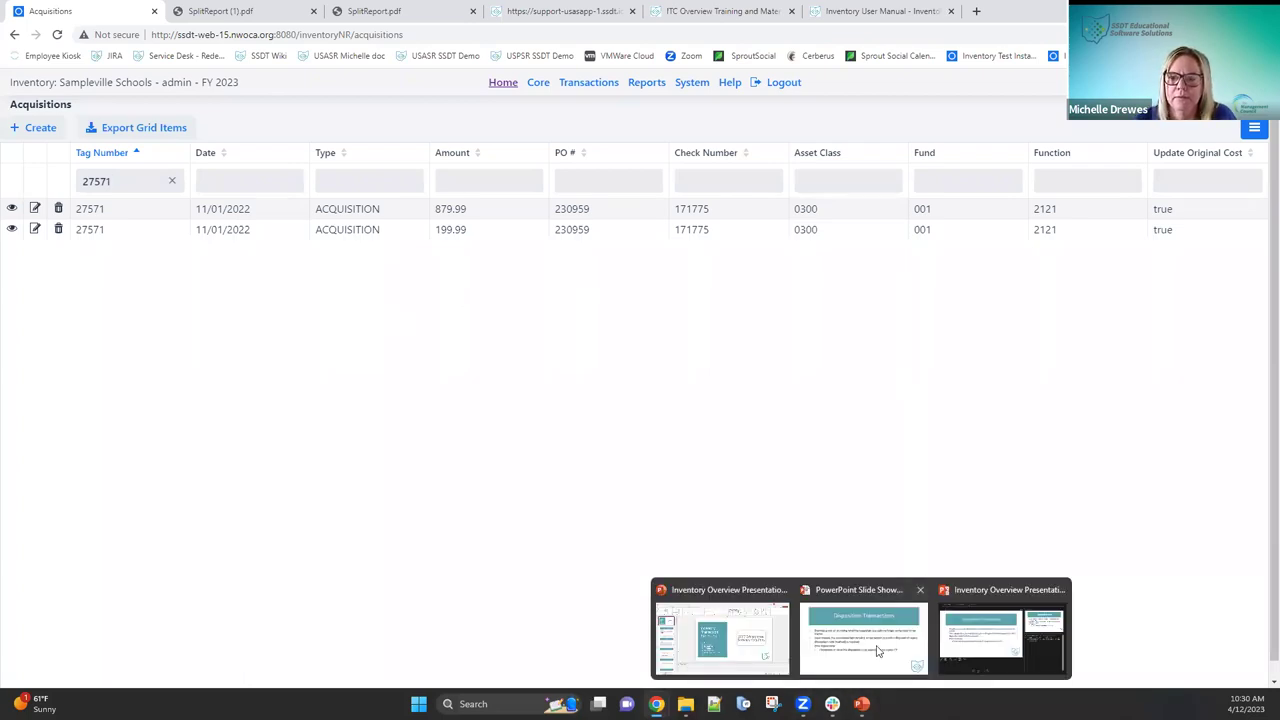
{"action": "left_click", "coordinate": [877, 658]}
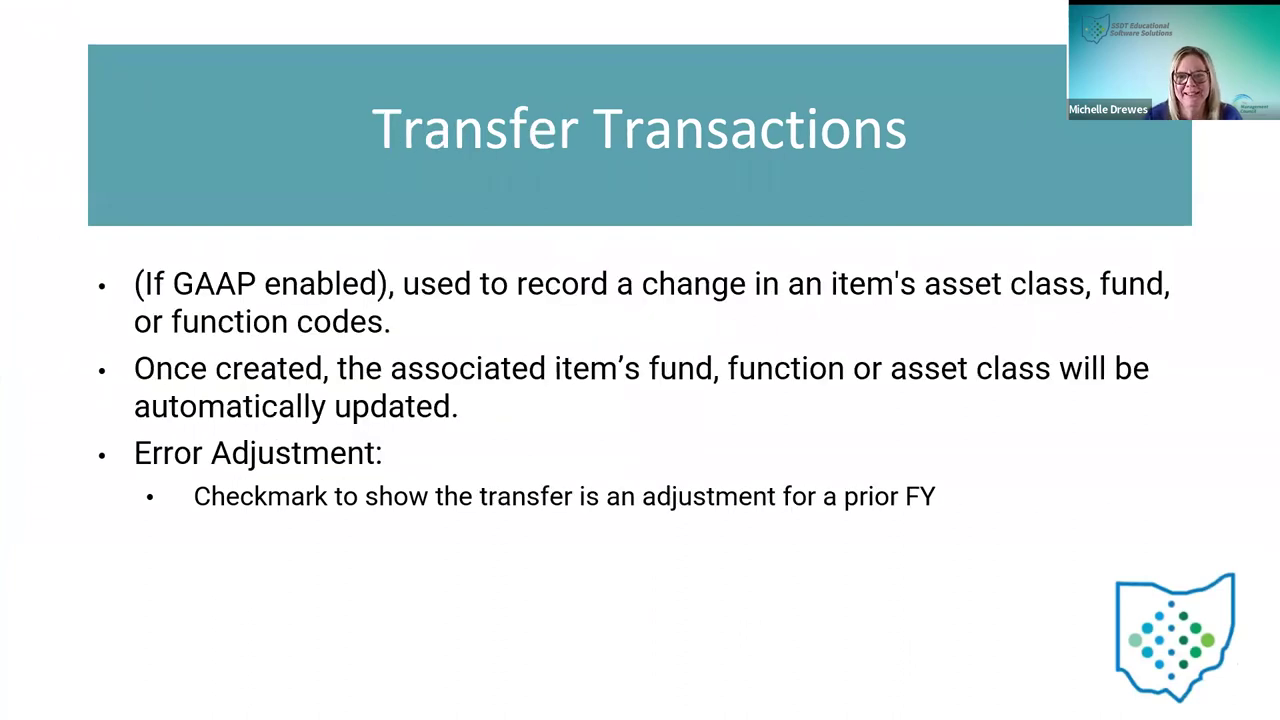
{"action": "key", "text": "Right"}
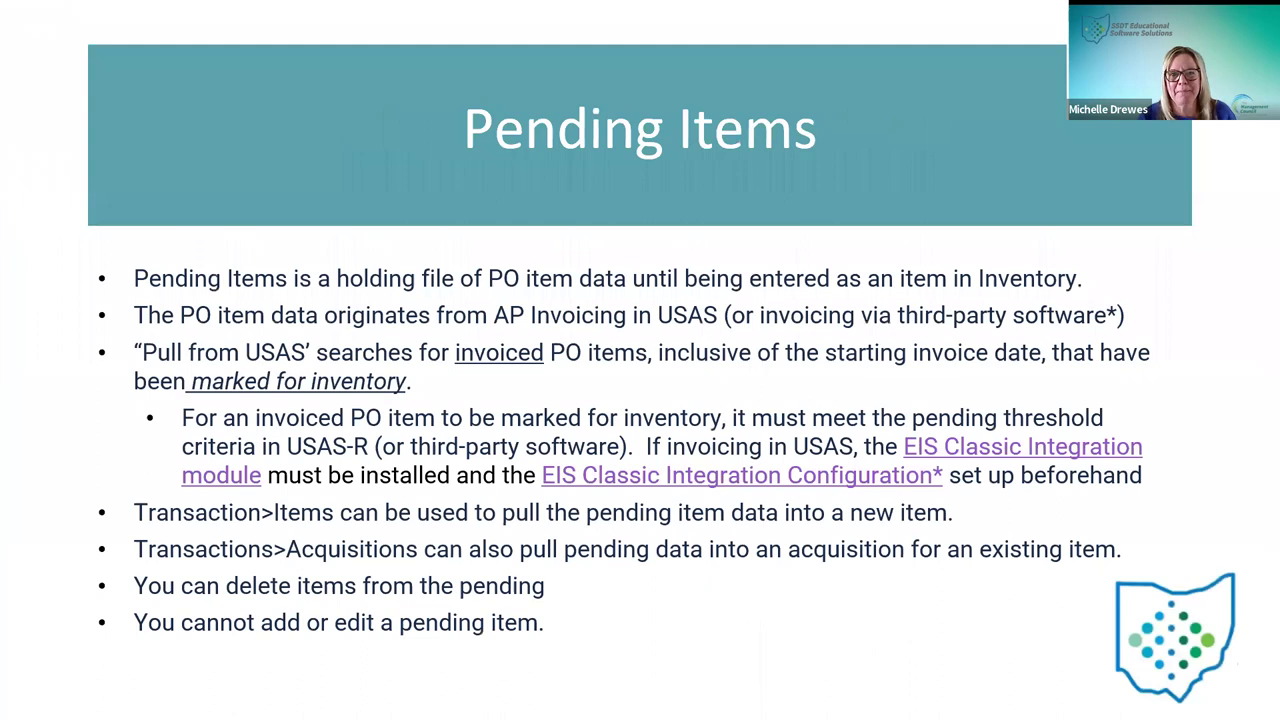
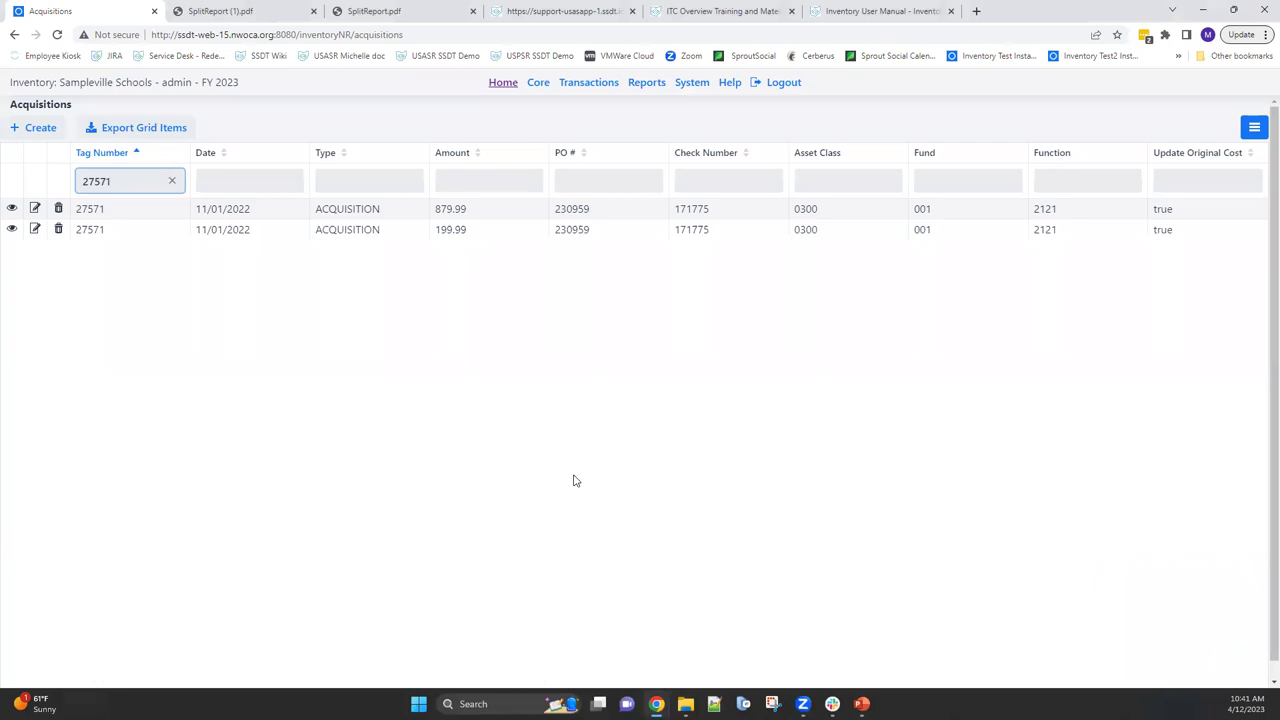
Step: Go to Transactions > Pending Items and bring up the Pull From USAS starting-date prompt
{"action": "left_click", "coordinate": [589, 82]}
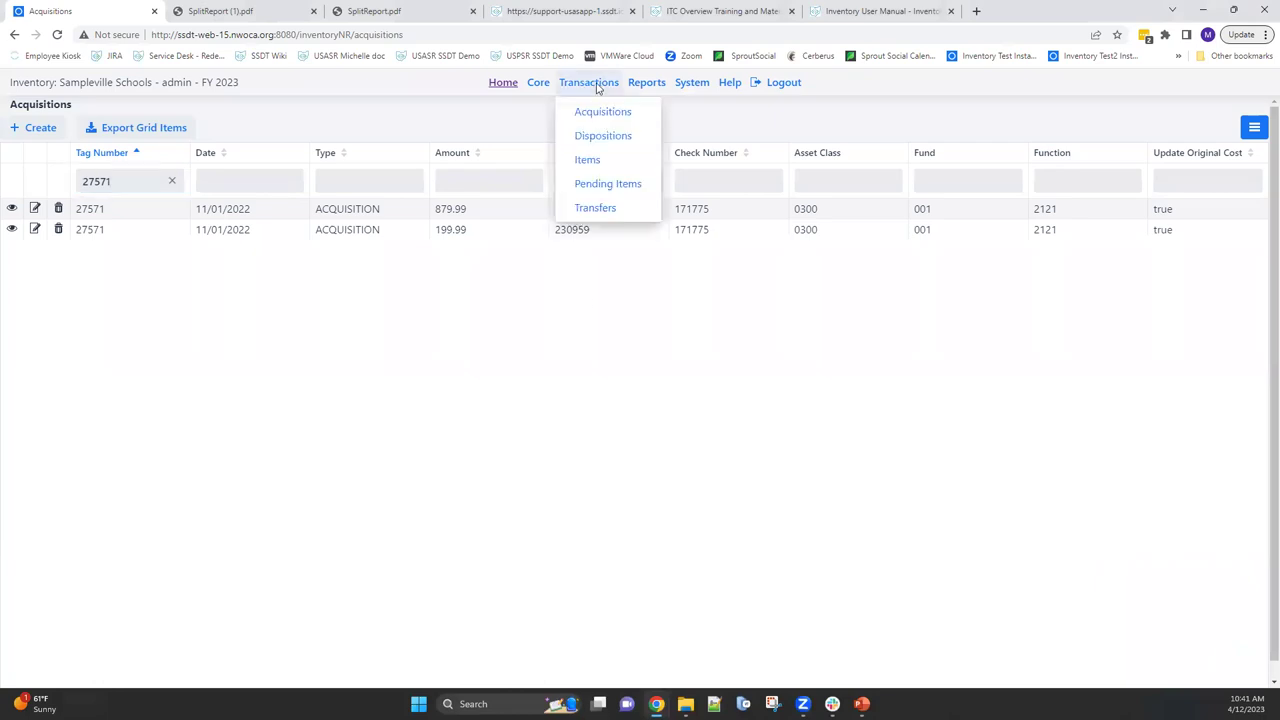
{"action": "left_click", "coordinate": [603, 183]}
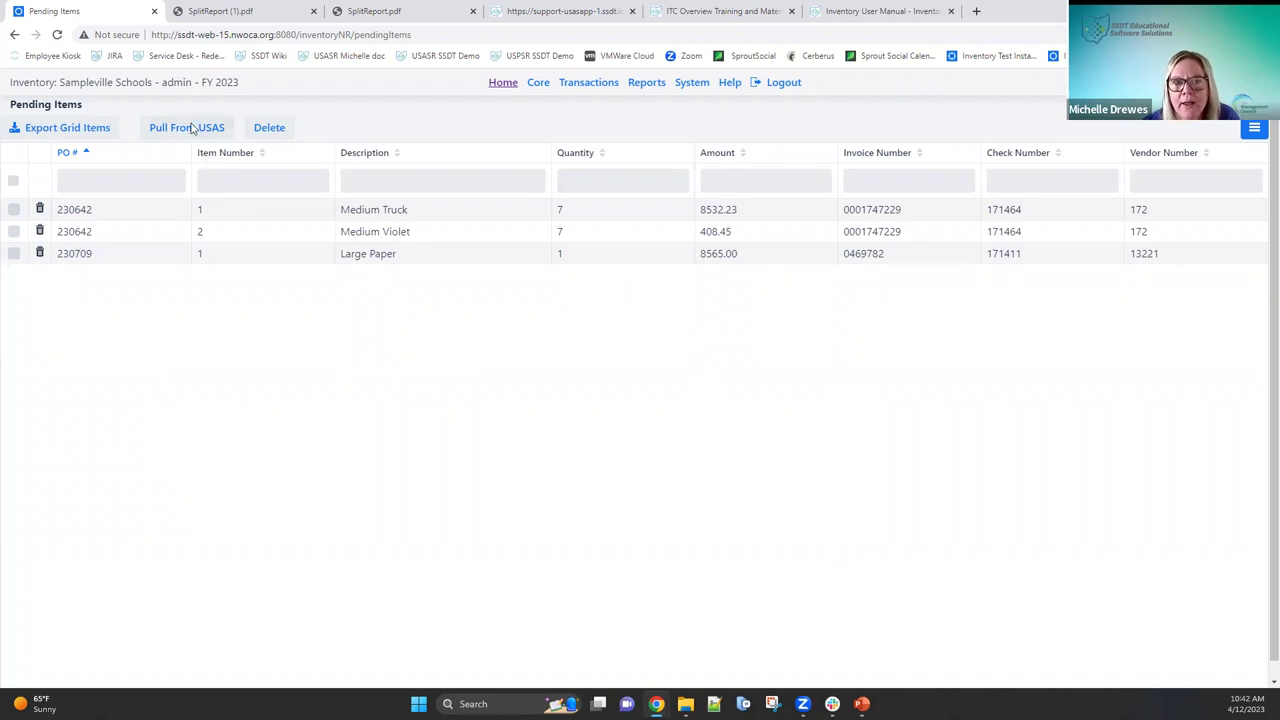
{"action": "left_click", "coordinate": [193, 129]}
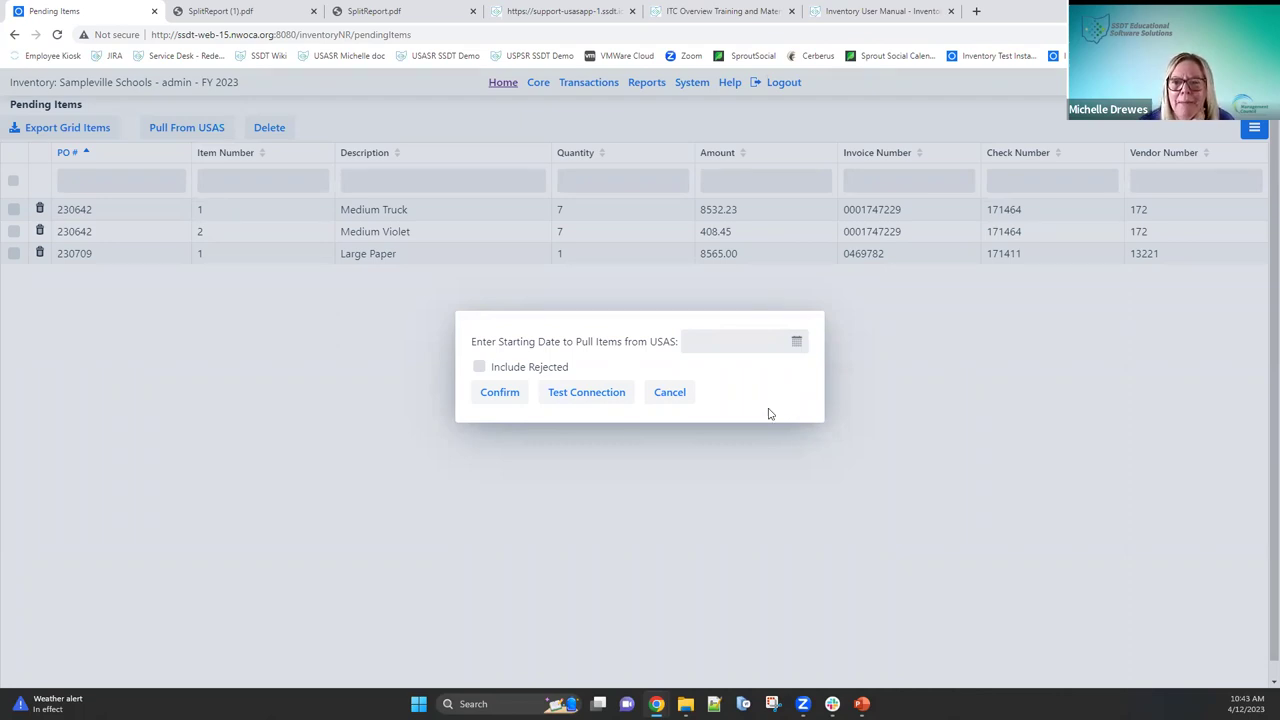
Step: Open and close the starting-date calendar twice without picking a date, then cancel the pull
{"action": "left_click", "coordinate": [694, 343]}
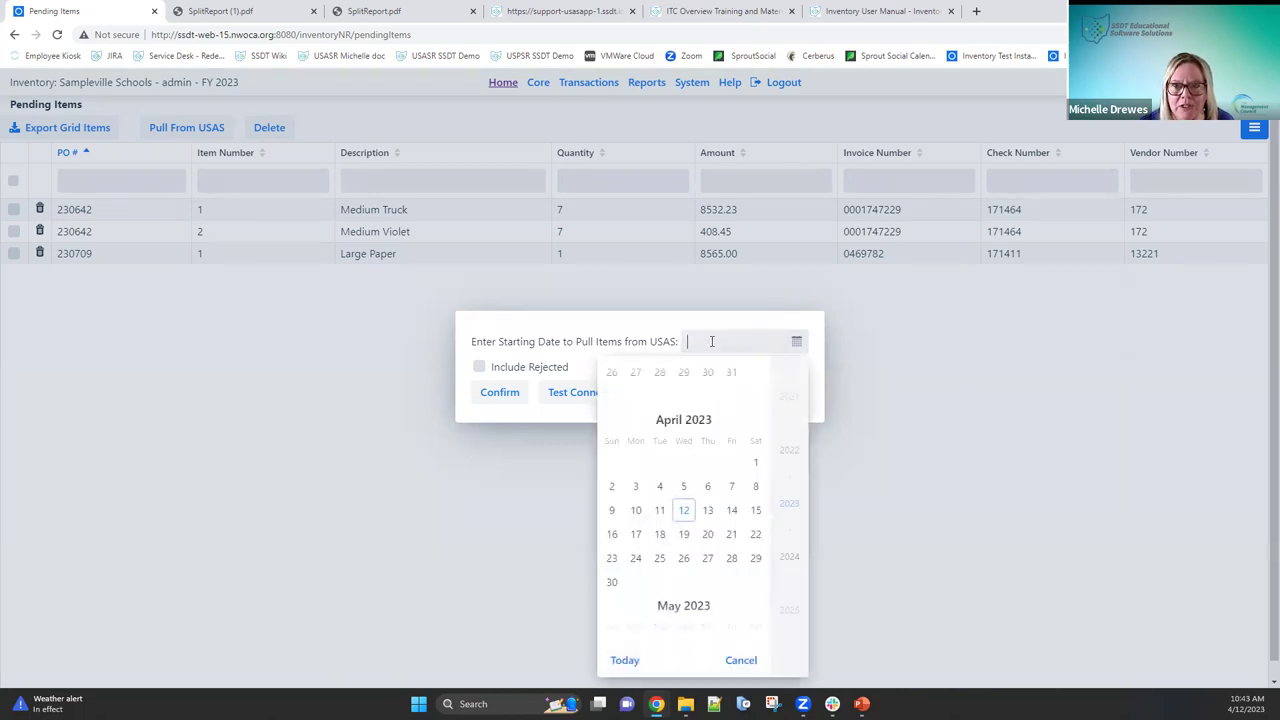
{"action": "left_click", "coordinate": [845, 355]}
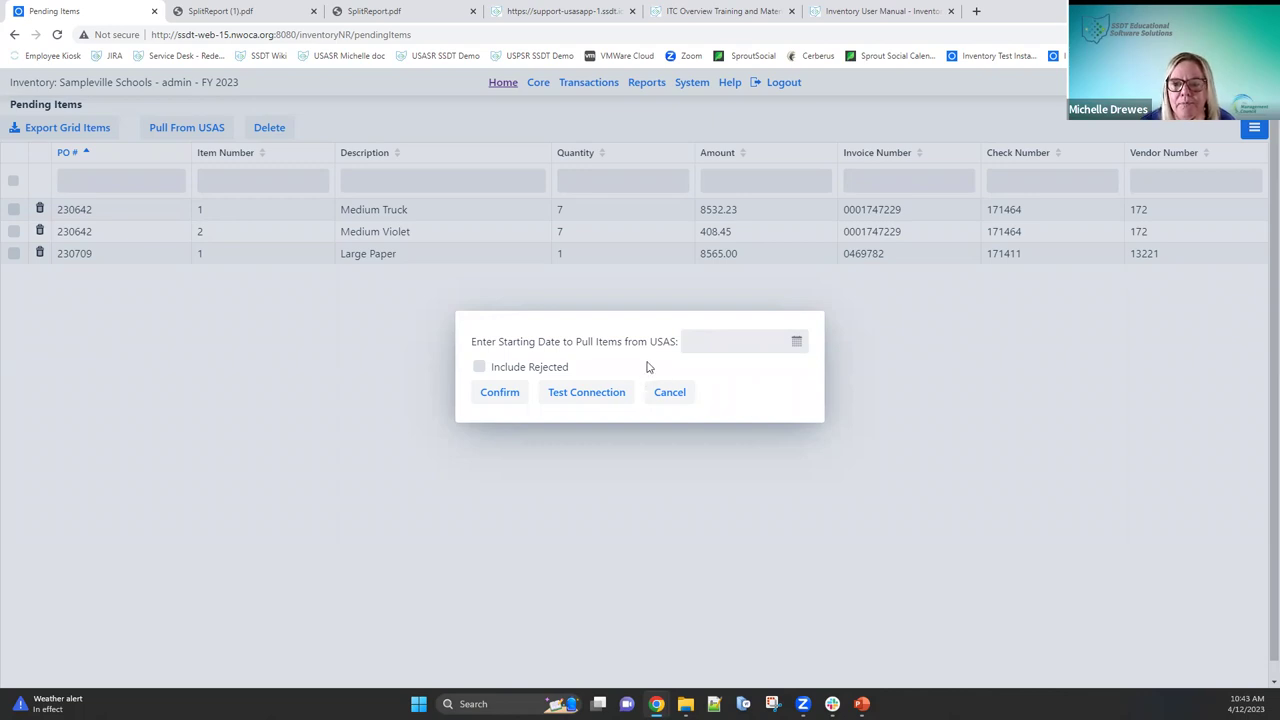
{"action": "left_click", "coordinate": [745, 342]}
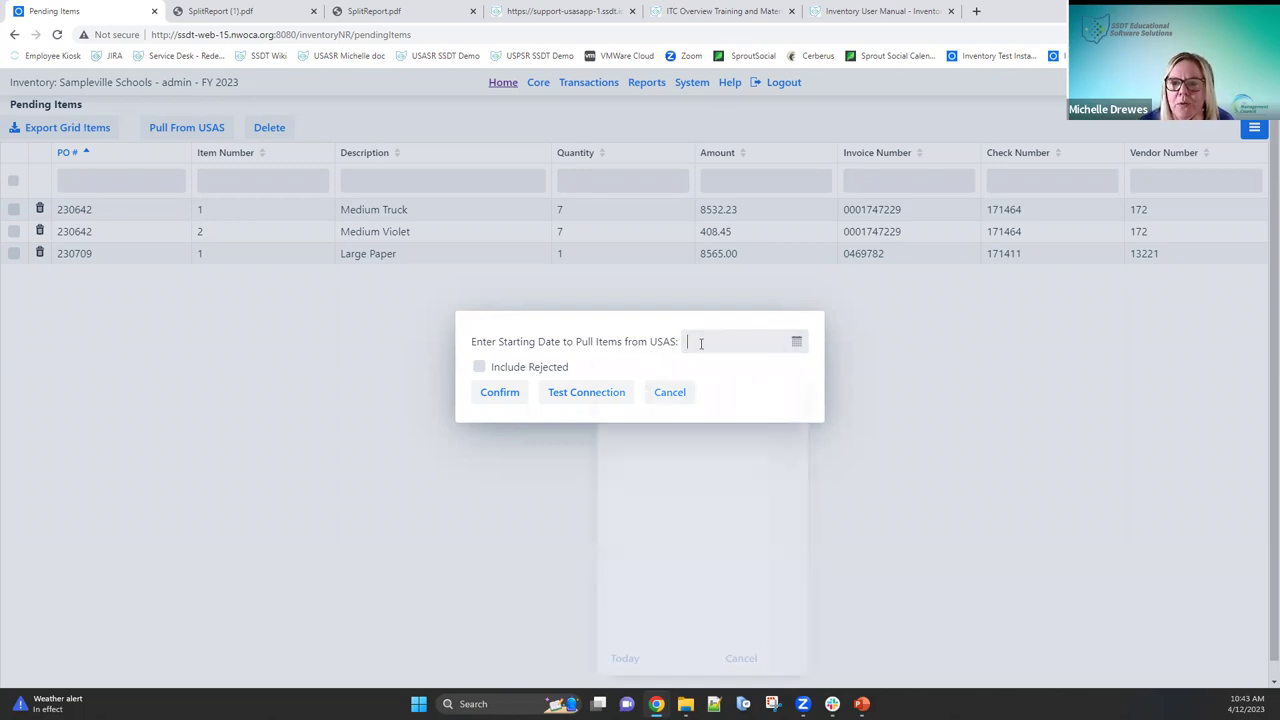
{"action": "left_click", "coordinate": [584, 358]}
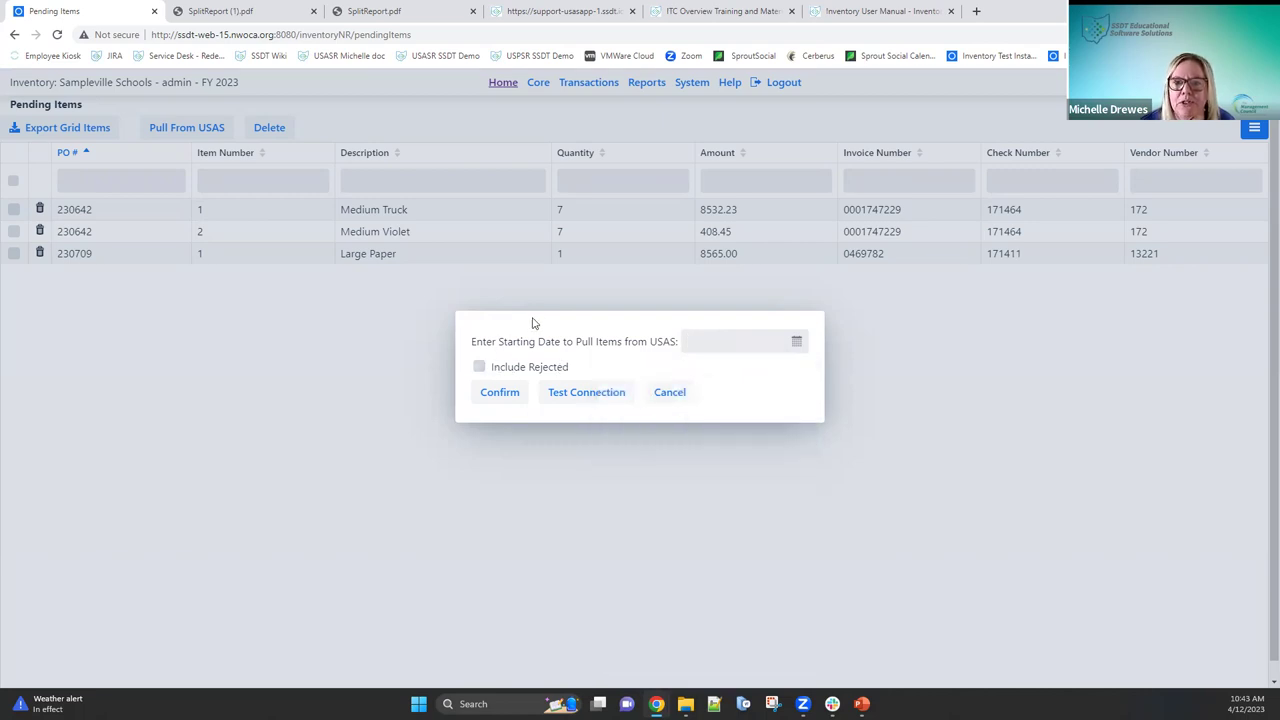
{"action": "left_click", "coordinate": [669, 392]}
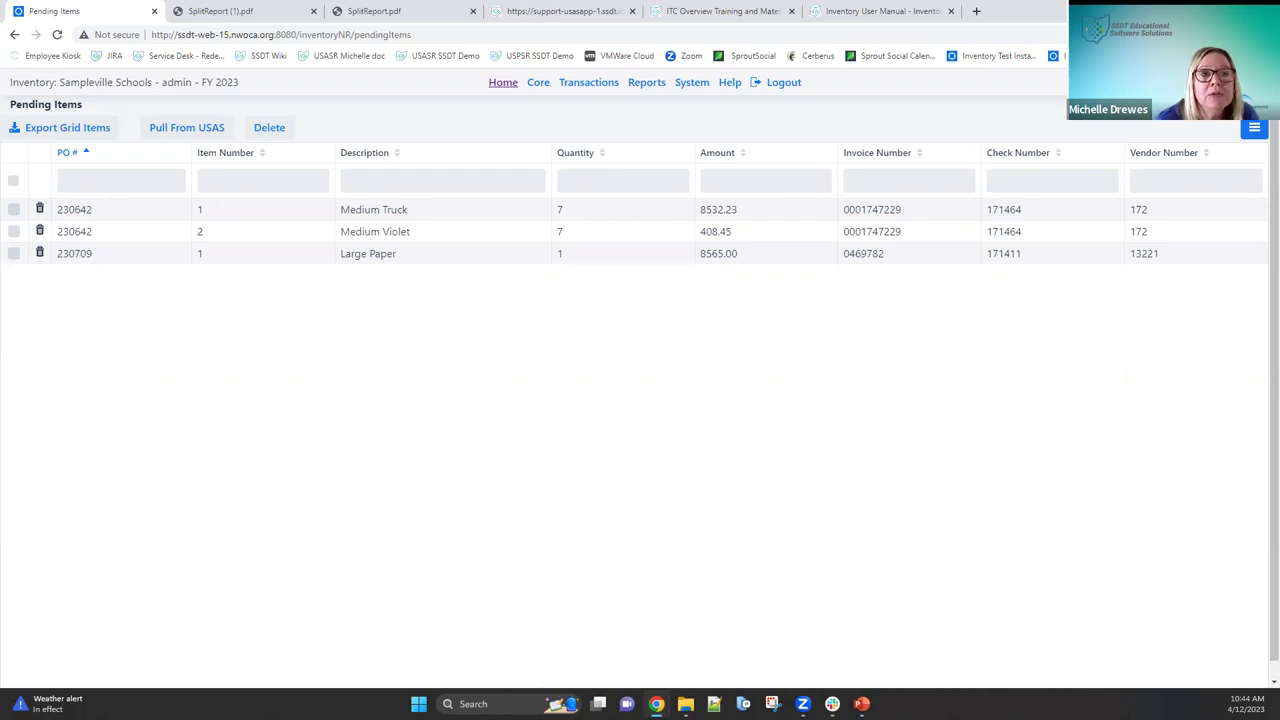
{"action": "left_click", "coordinate": [14, 183]}
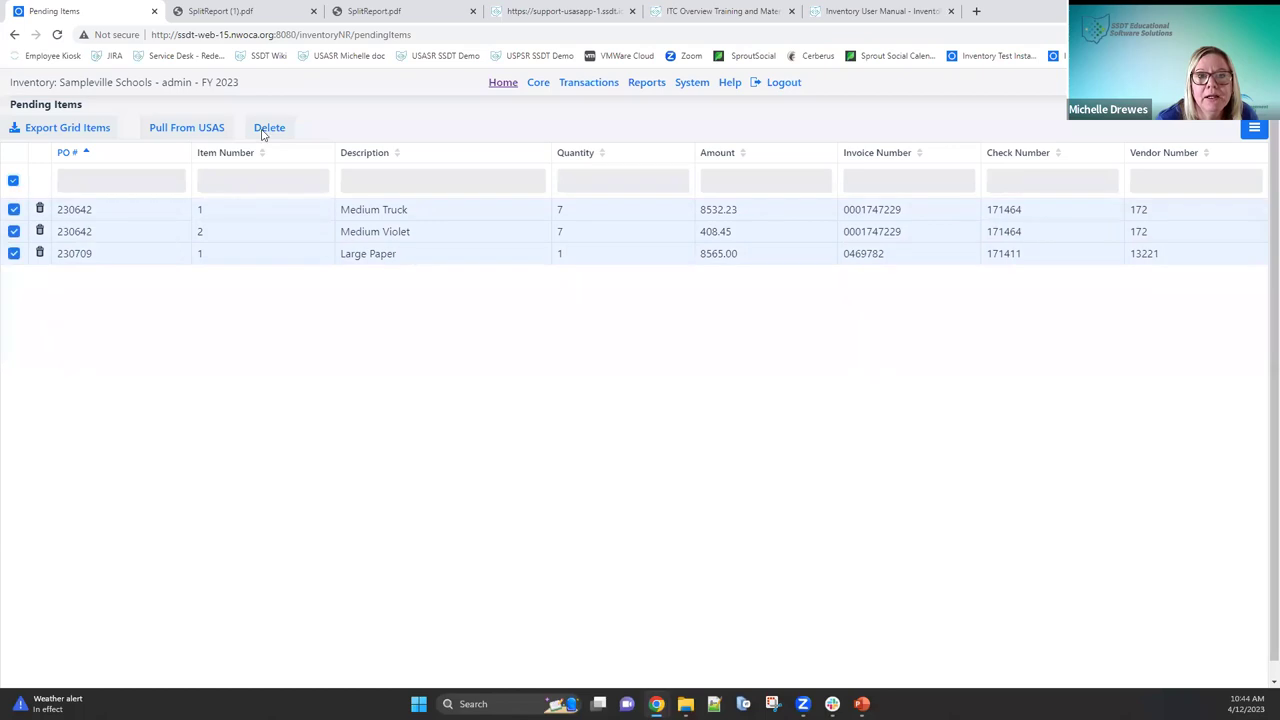
{"action": "left_click", "coordinate": [14, 183]}
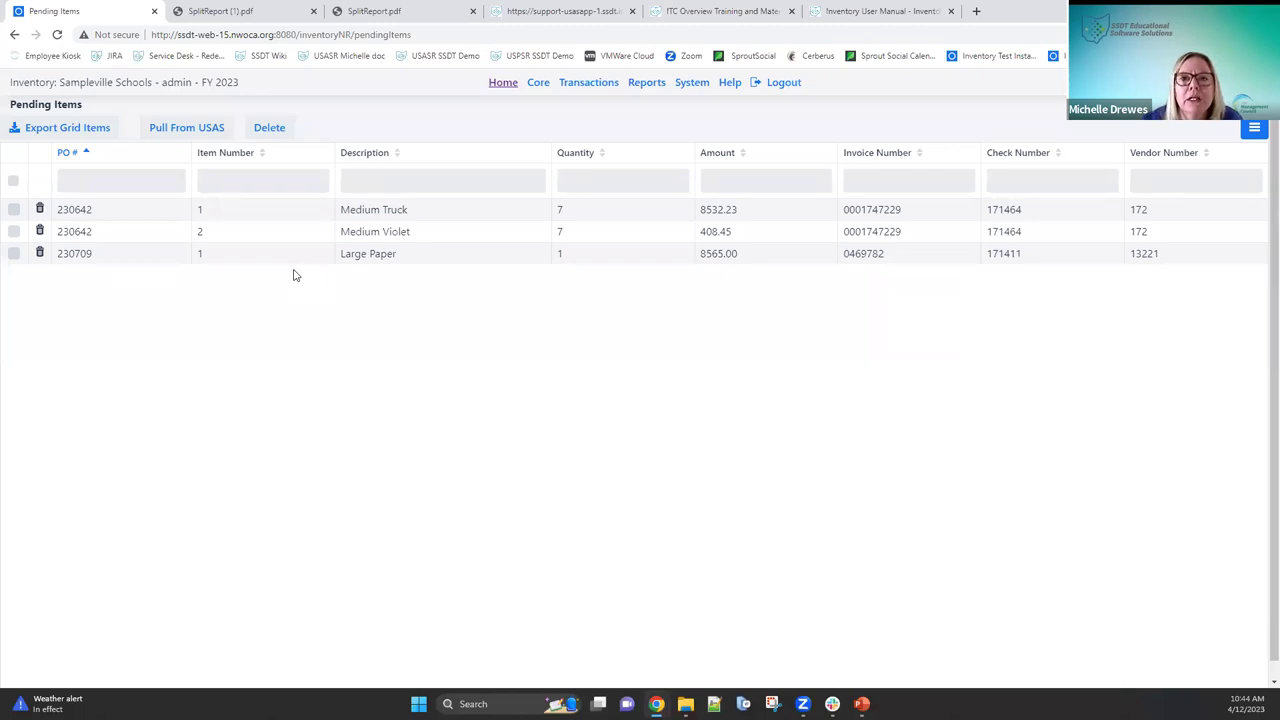
Step: Switch to USAS, dismiss the session-expired notice, and log in with the admin account
{"action": "left_click", "coordinate": [577, 12]}
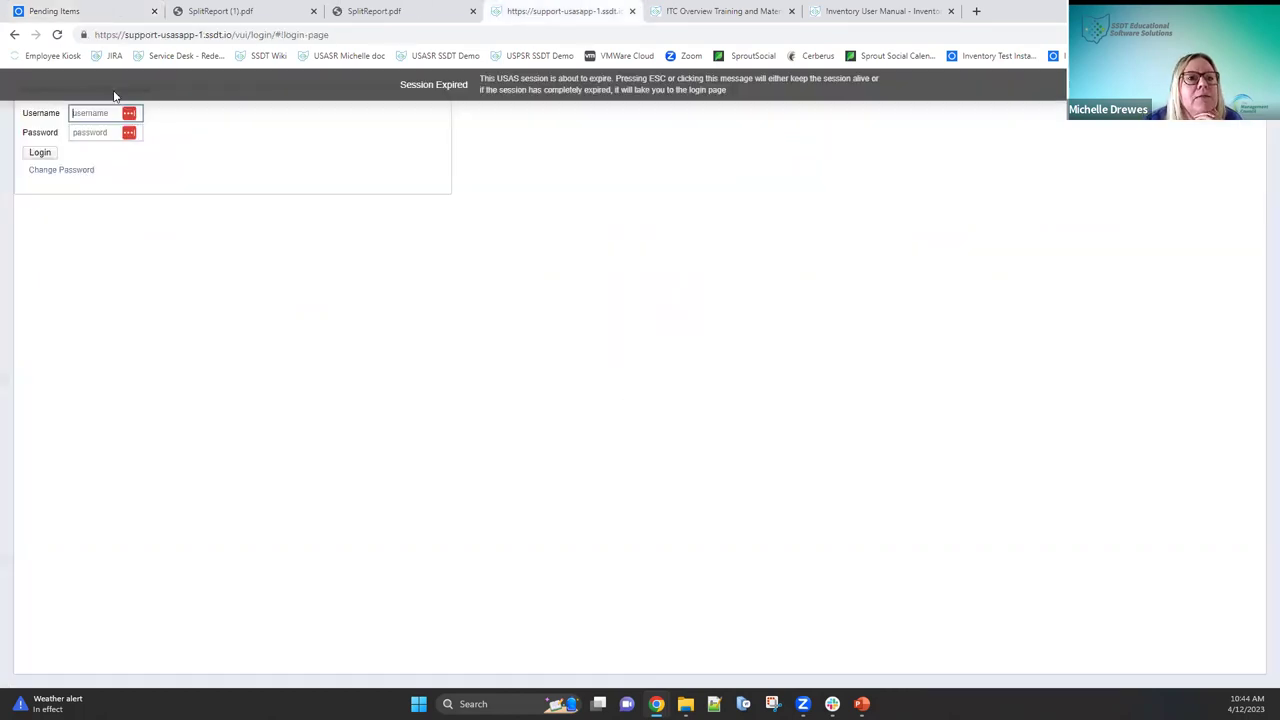
{"action": "left_click", "coordinate": [266, 94]}
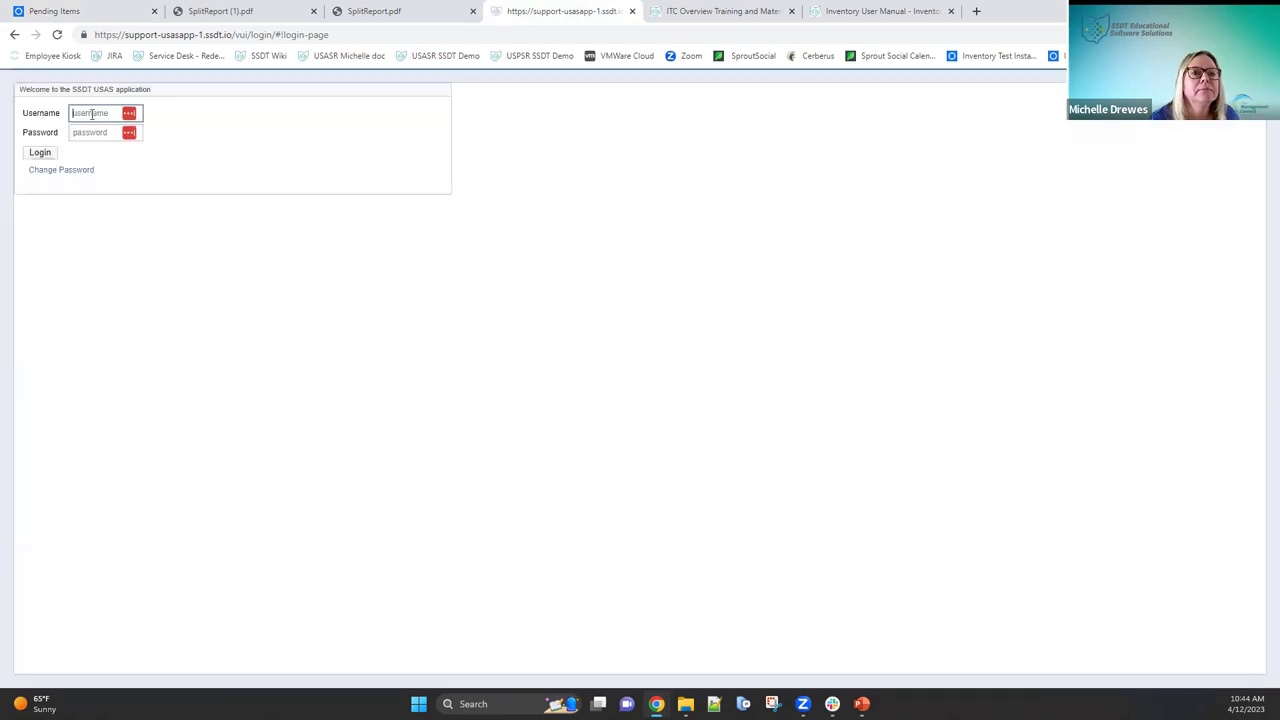
{"action": "left_click", "coordinate": [92, 113]}
{"action": "type", "text": "admin"}
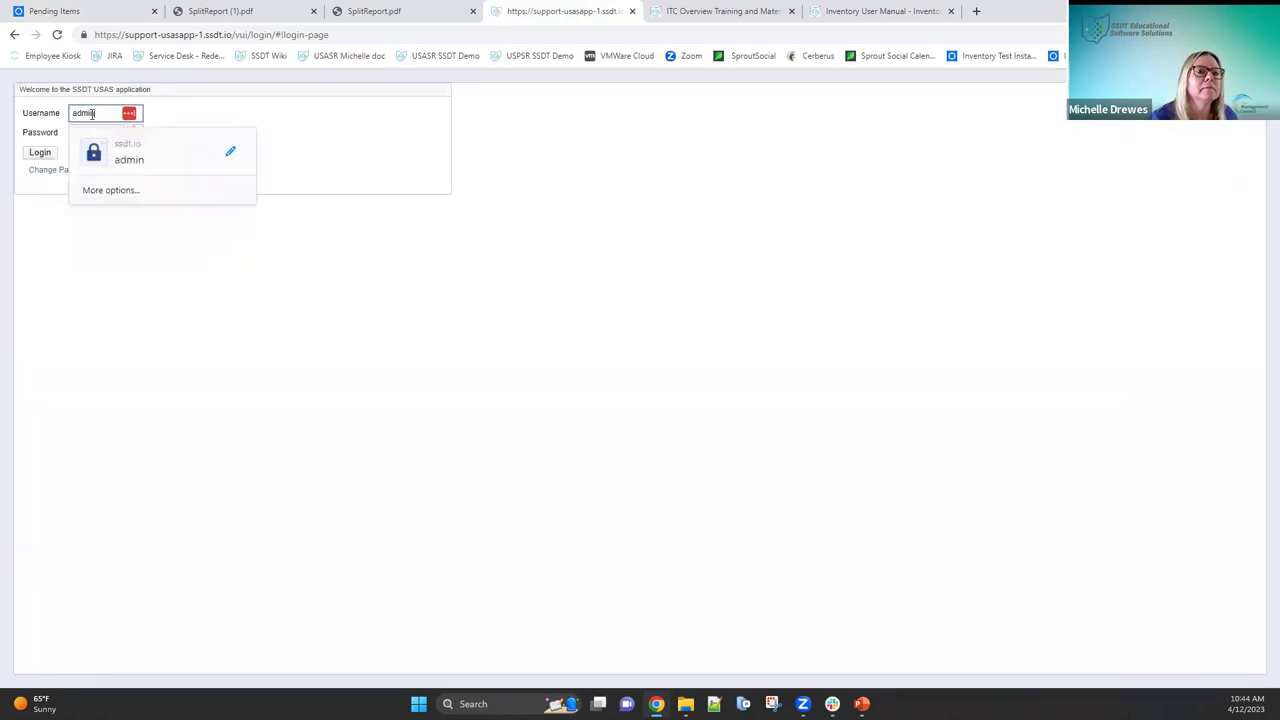
{"action": "key", "text": "Tab"}
{"action": "type", "text": "adm******"}
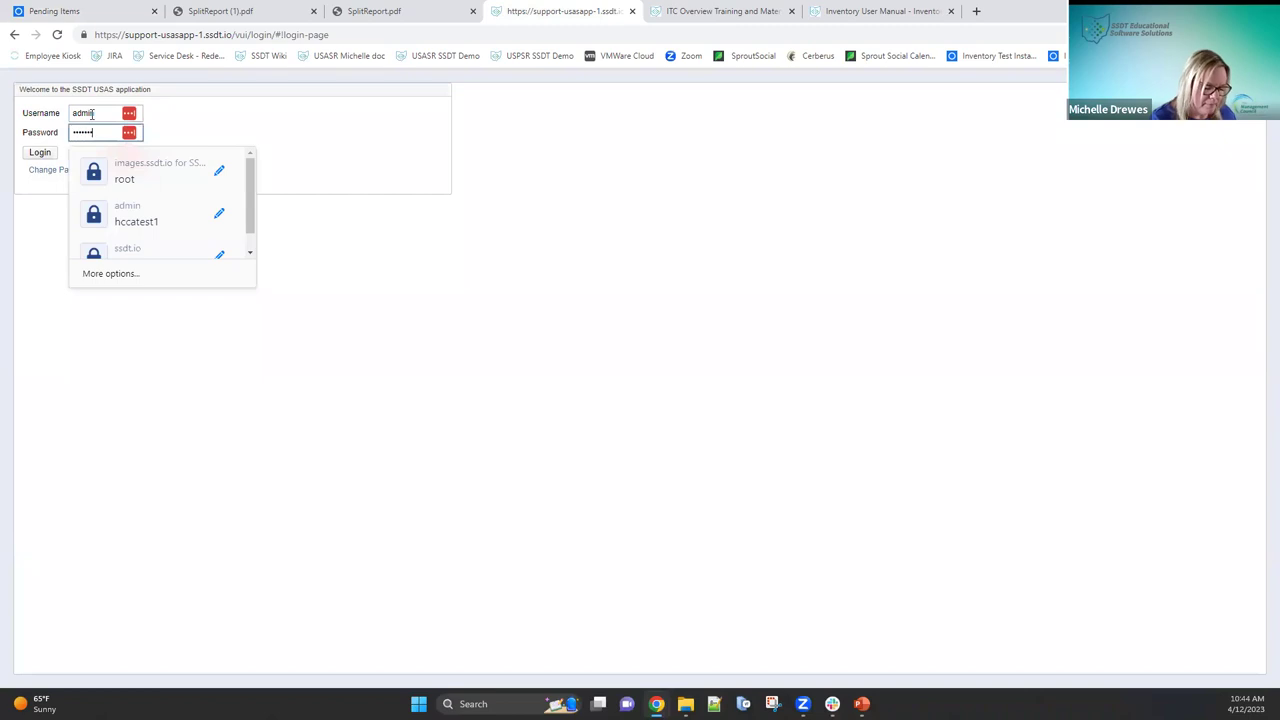
{"action": "key", "text": "Return"}
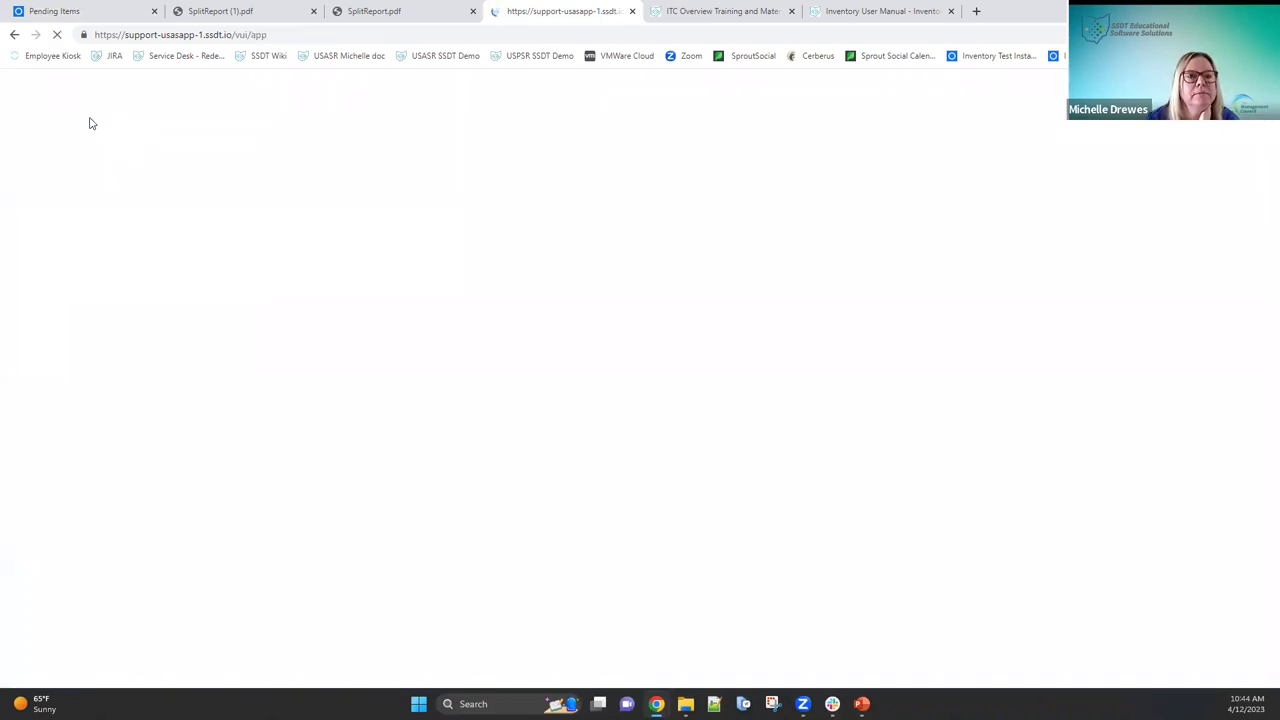
{"action": "left_click", "coordinate": [1179, 190]}
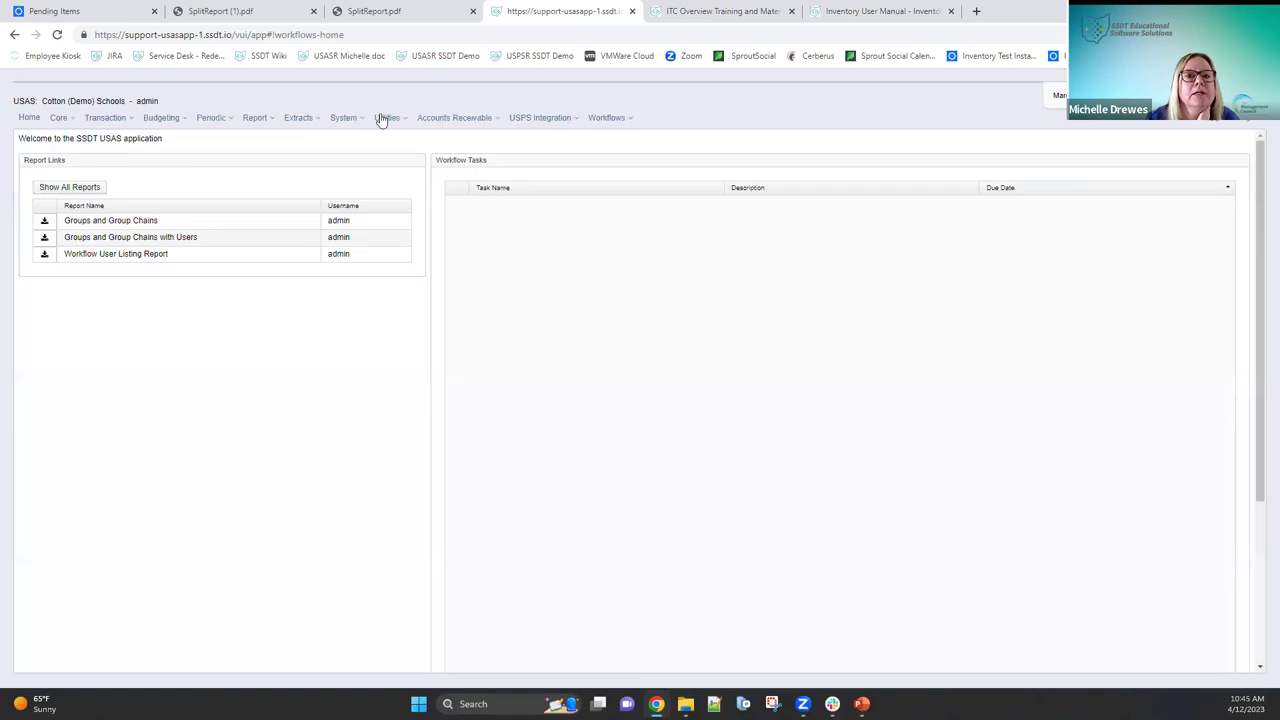
Step: Show the EIS Classic Integration 5,000.00 pending threshold, then return to the Spreadsheet Imports slide
{"action": "left_click", "coordinate": [350, 120]}
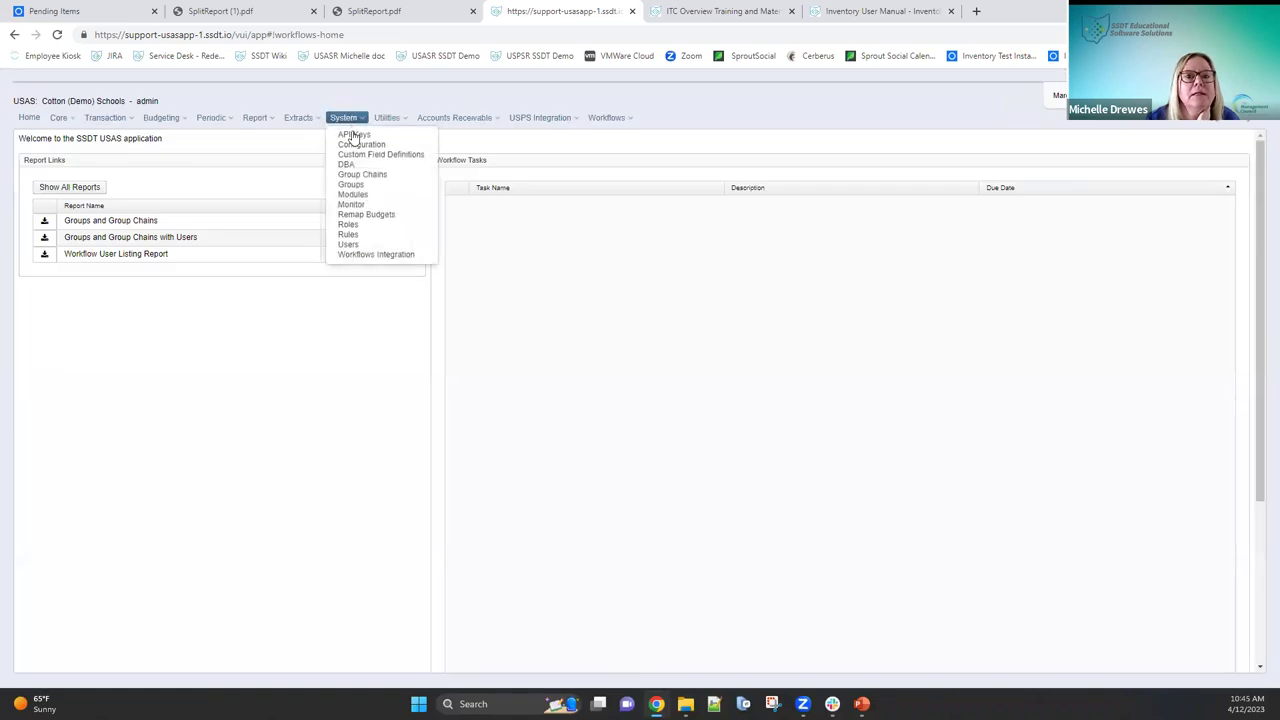
{"action": "left_click", "coordinate": [355, 145]}
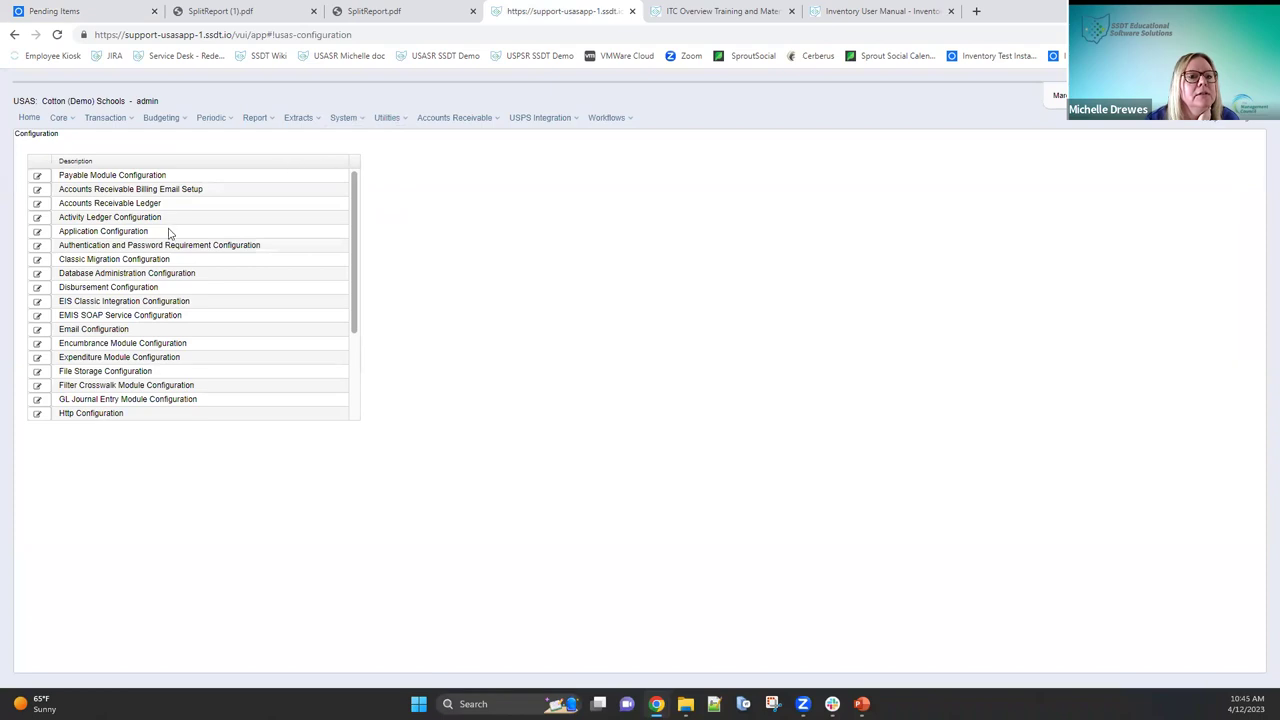
{"action": "left_click", "coordinate": [86, 305]}
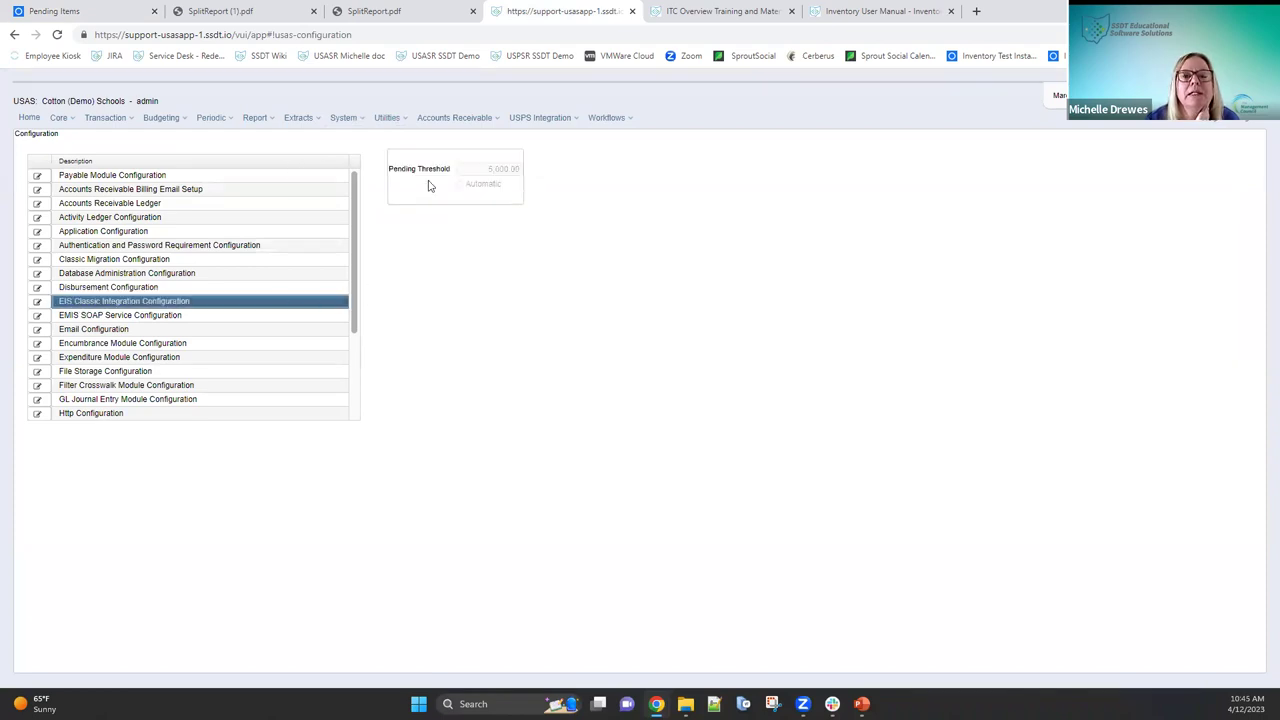
{"action": "mouse_move", "coordinate": [428, 177]}
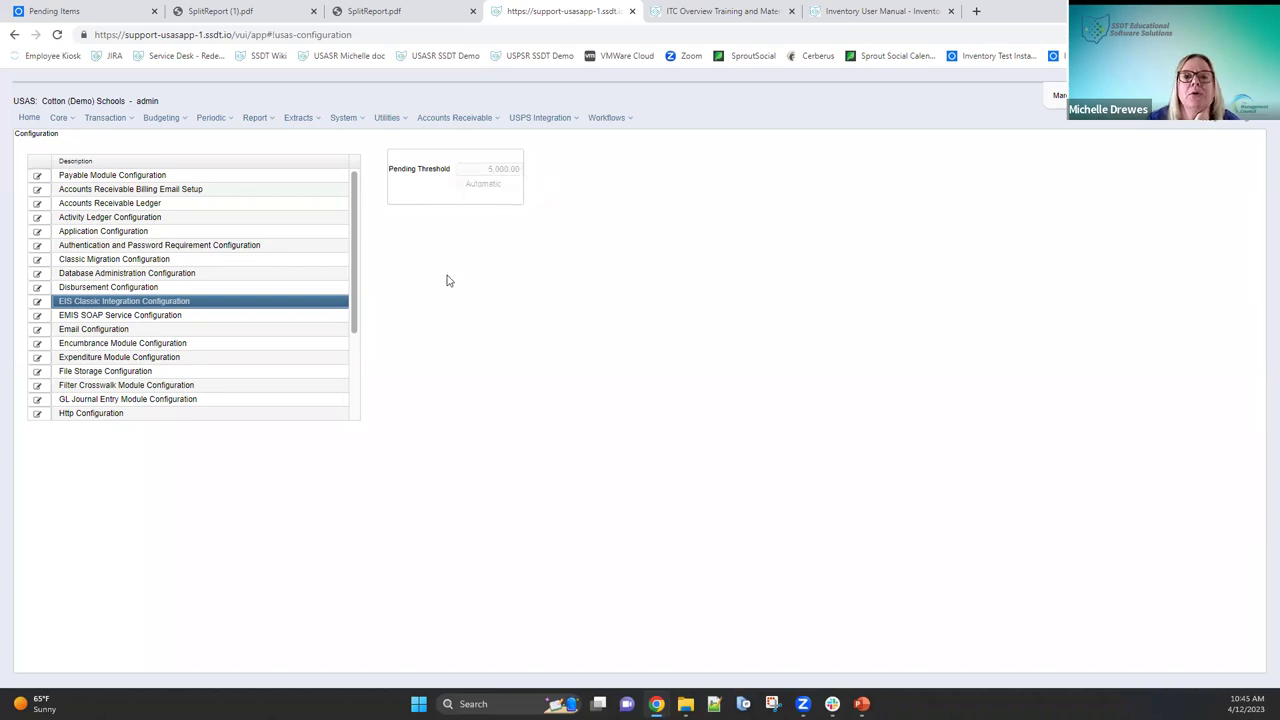
{"action": "mouse_move", "coordinate": [466, 189]}
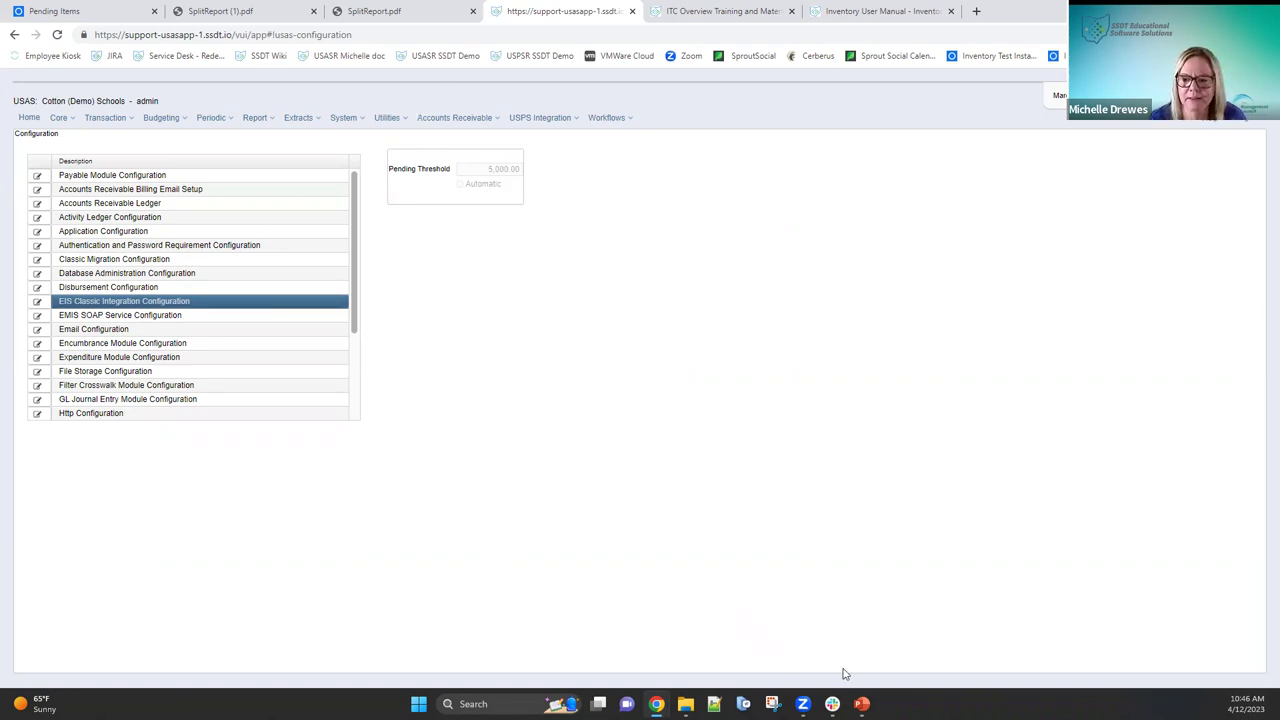
{"action": "mouse_move", "coordinate": [862, 704]}
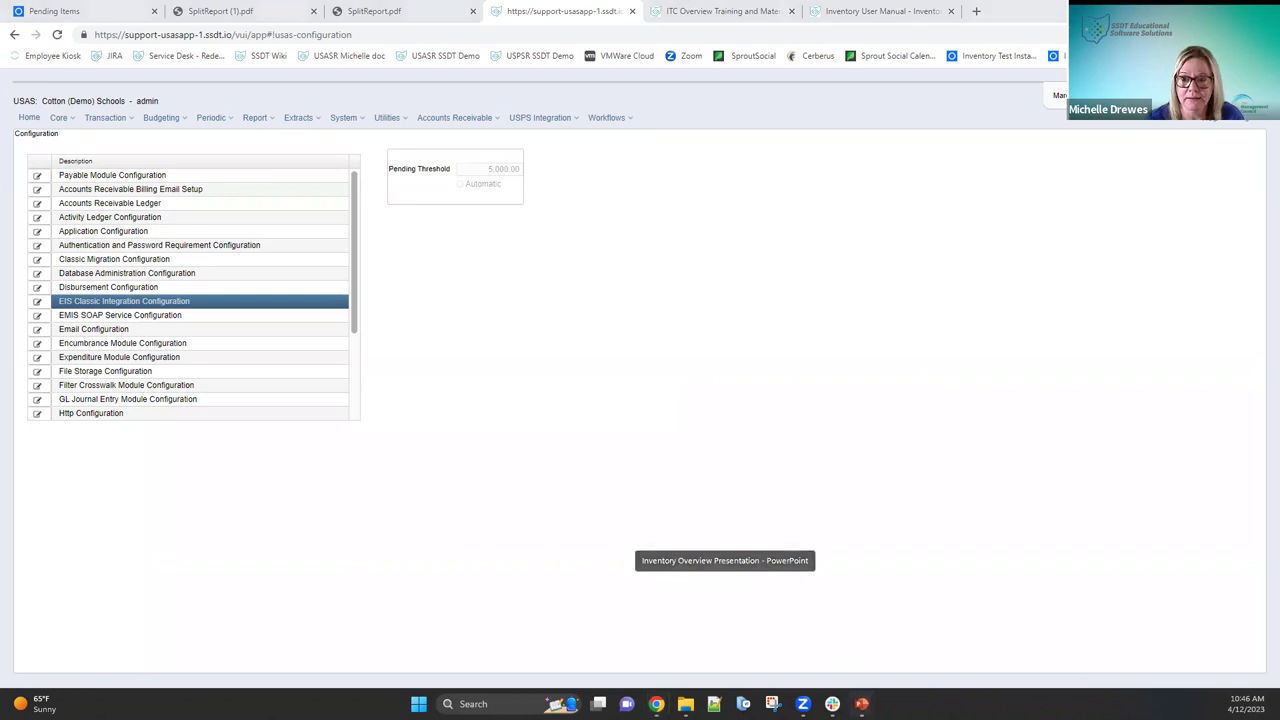
{"action": "left_click", "coordinate": [845, 654]}
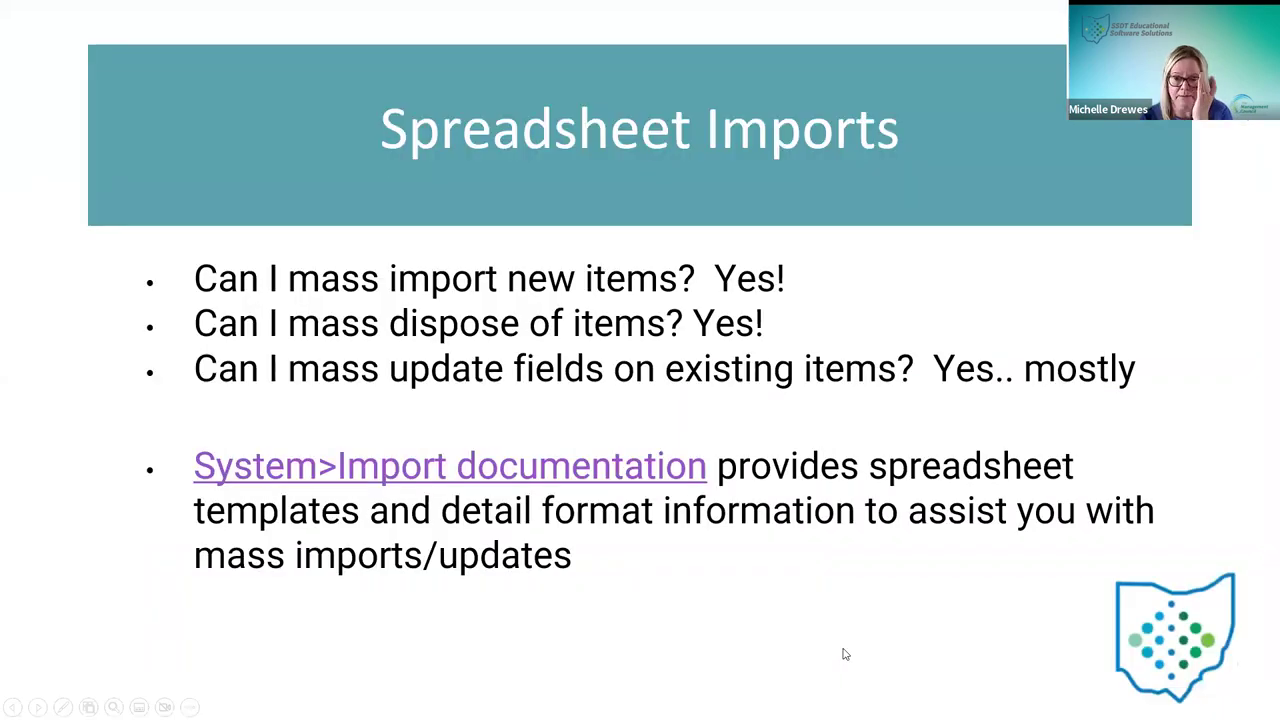
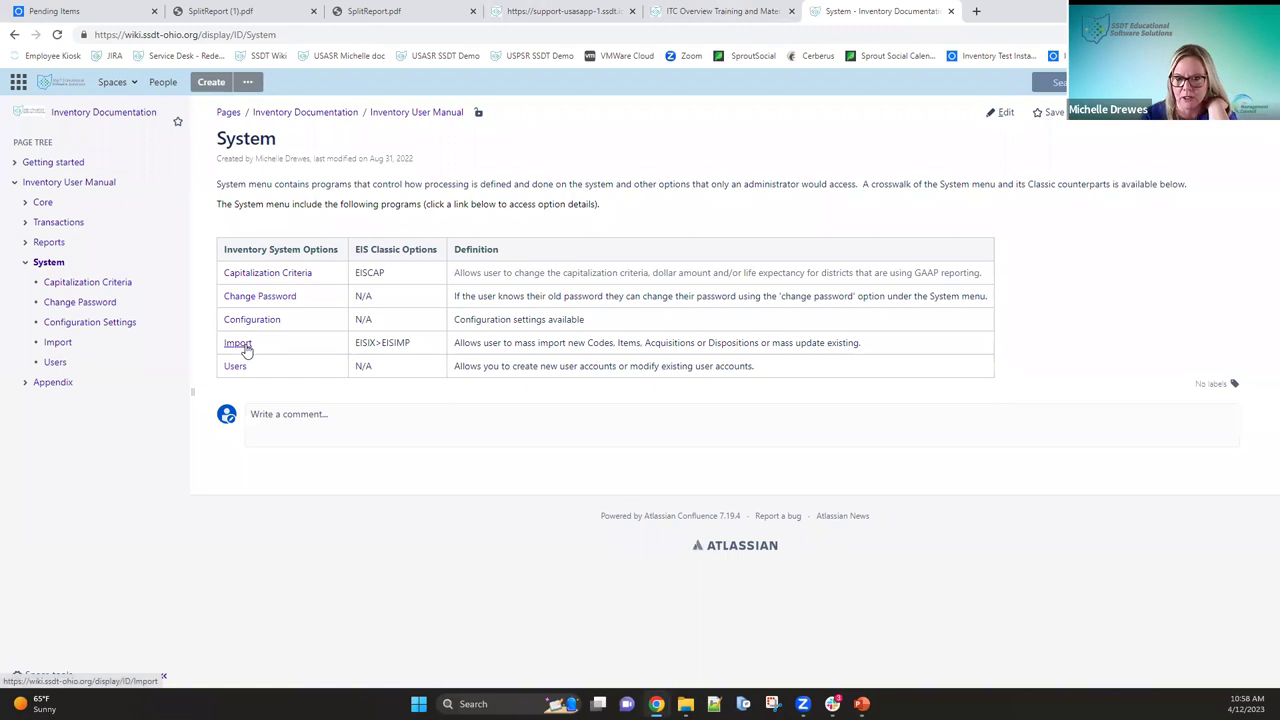
Step: Open the Import documentation page from the Inventory System Options table
{"action": "left_click", "coordinate": [238, 343]}
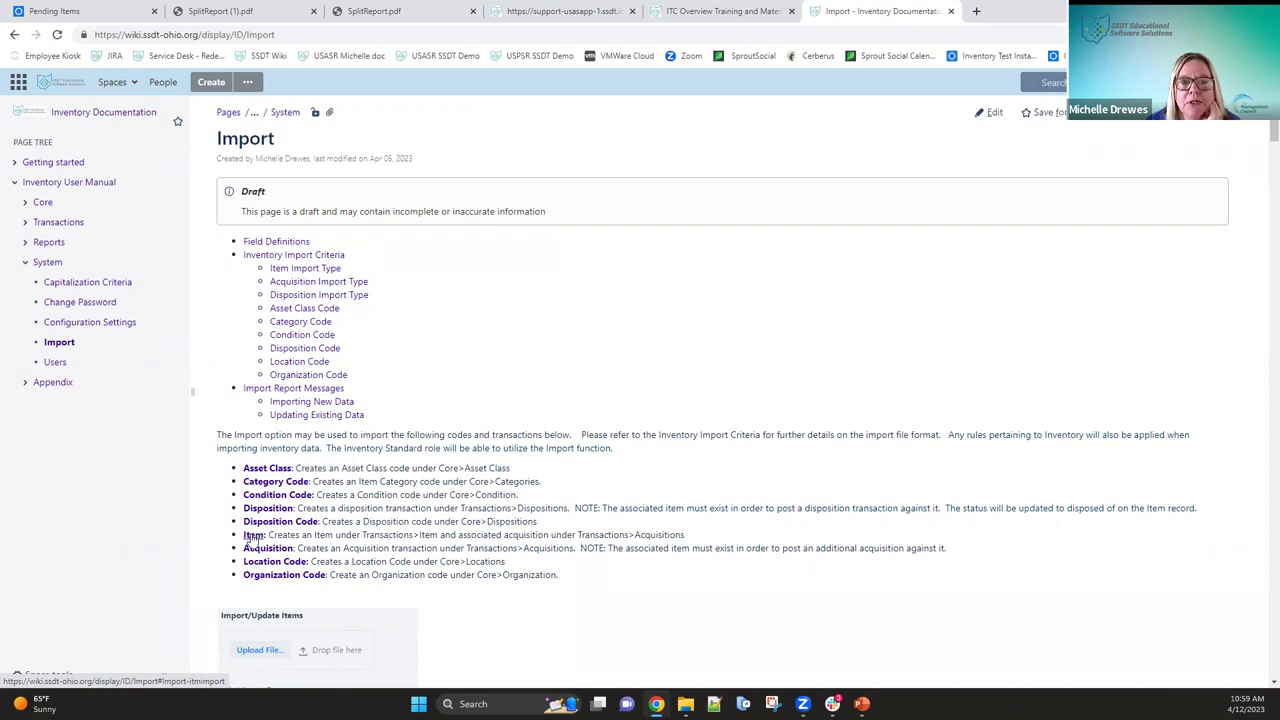
Step: Jump to the Item import type and read the Inventory Import Criteria on templates and required fields
{"action": "left_click", "coordinate": [252, 538]}
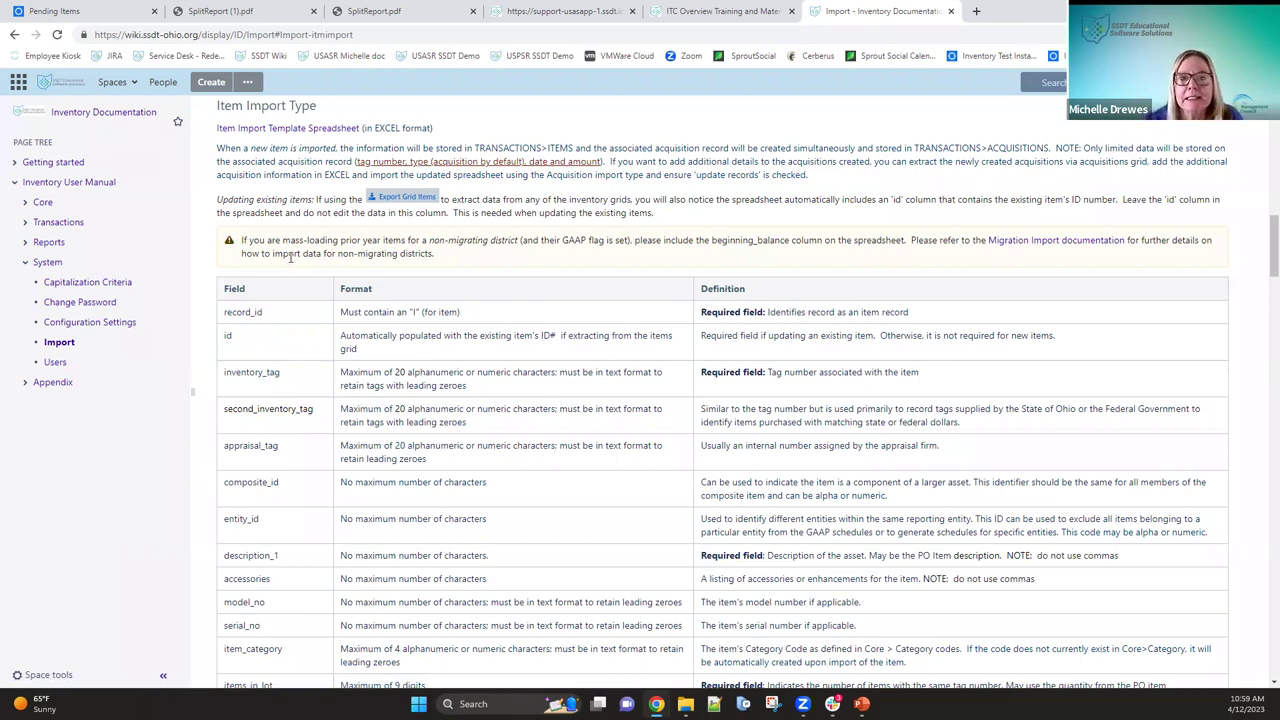
{"action": "scroll", "coordinate": [395, 150], "scroll_direction": "up", "scroll_amount": 1}
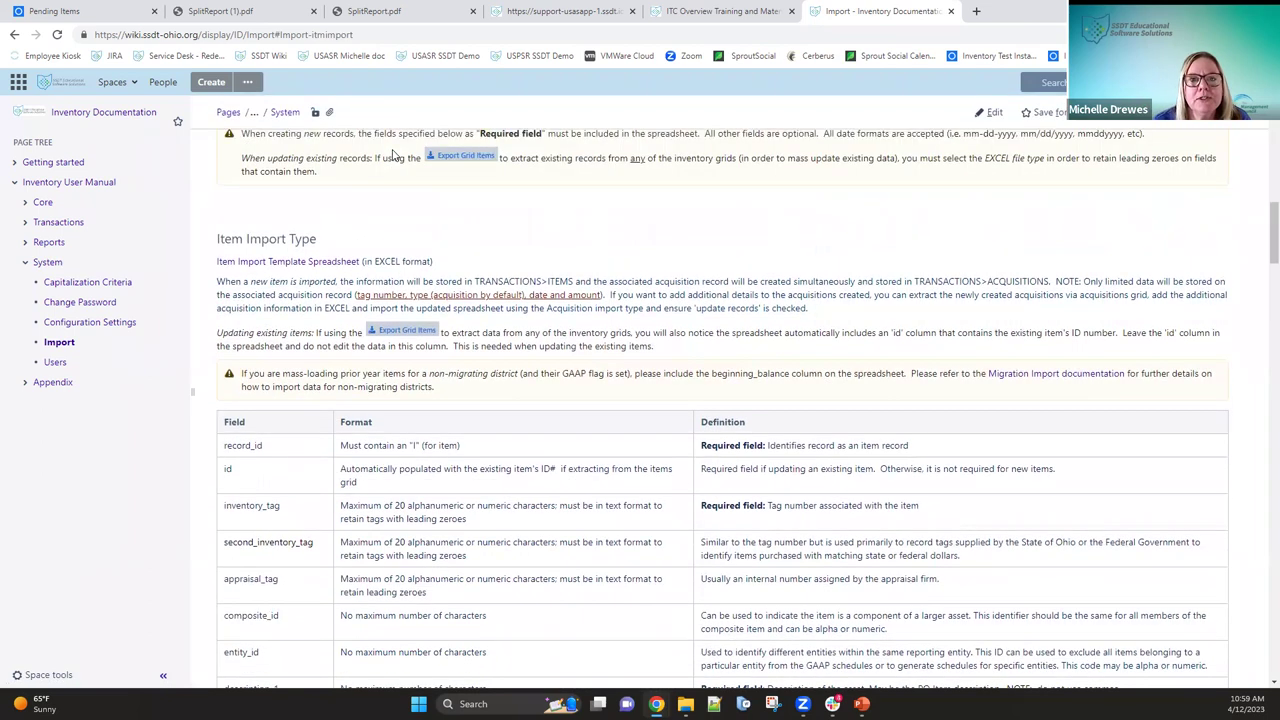
{"action": "scroll", "coordinate": [395, 155], "scroll_direction": "up", "scroll_amount": 3}
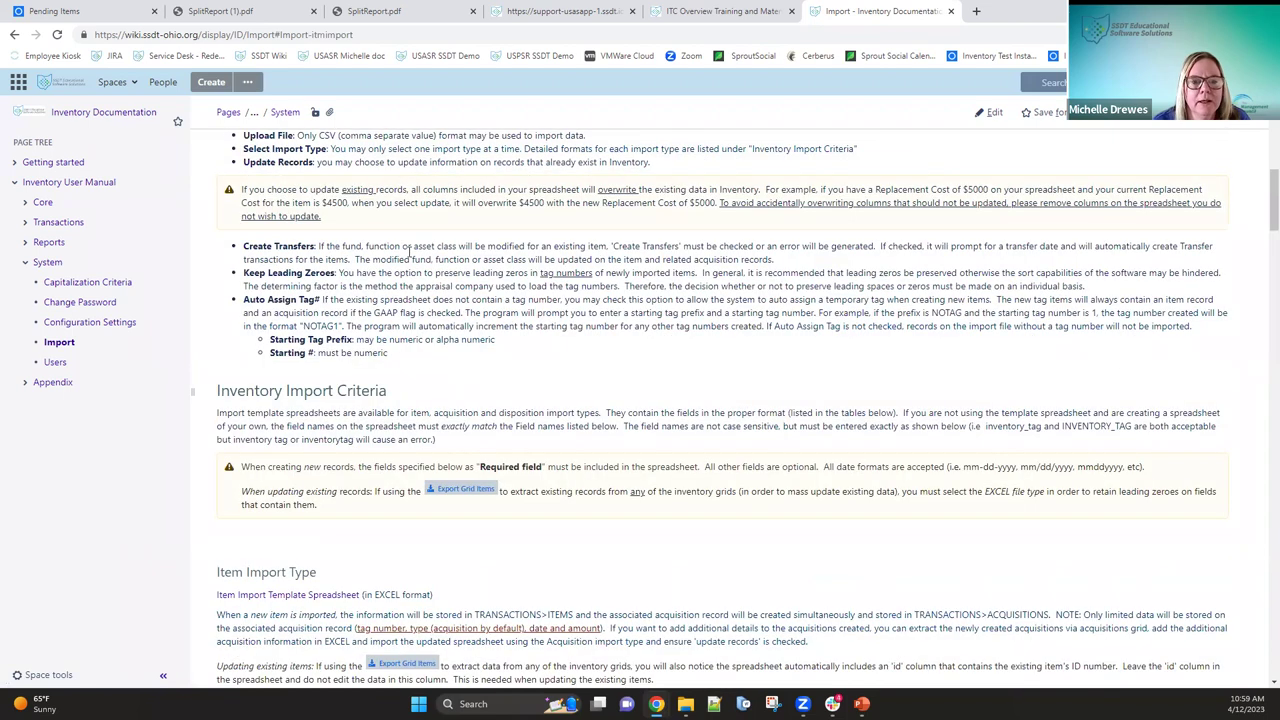
{"action": "scroll", "coordinate": [408, 252], "scroll_direction": "down", "scroll_amount": 2}
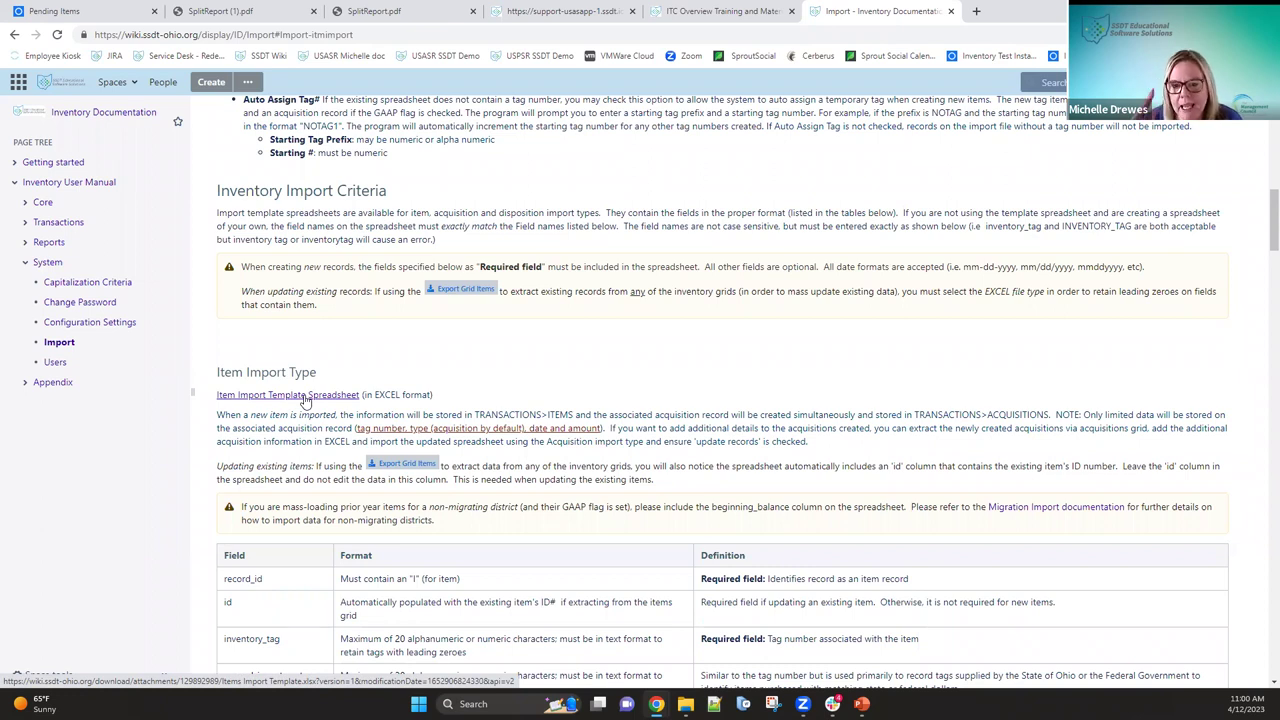
{"action": "scroll", "coordinate": [306, 400], "scroll_direction": "down", "scroll_amount": 3}
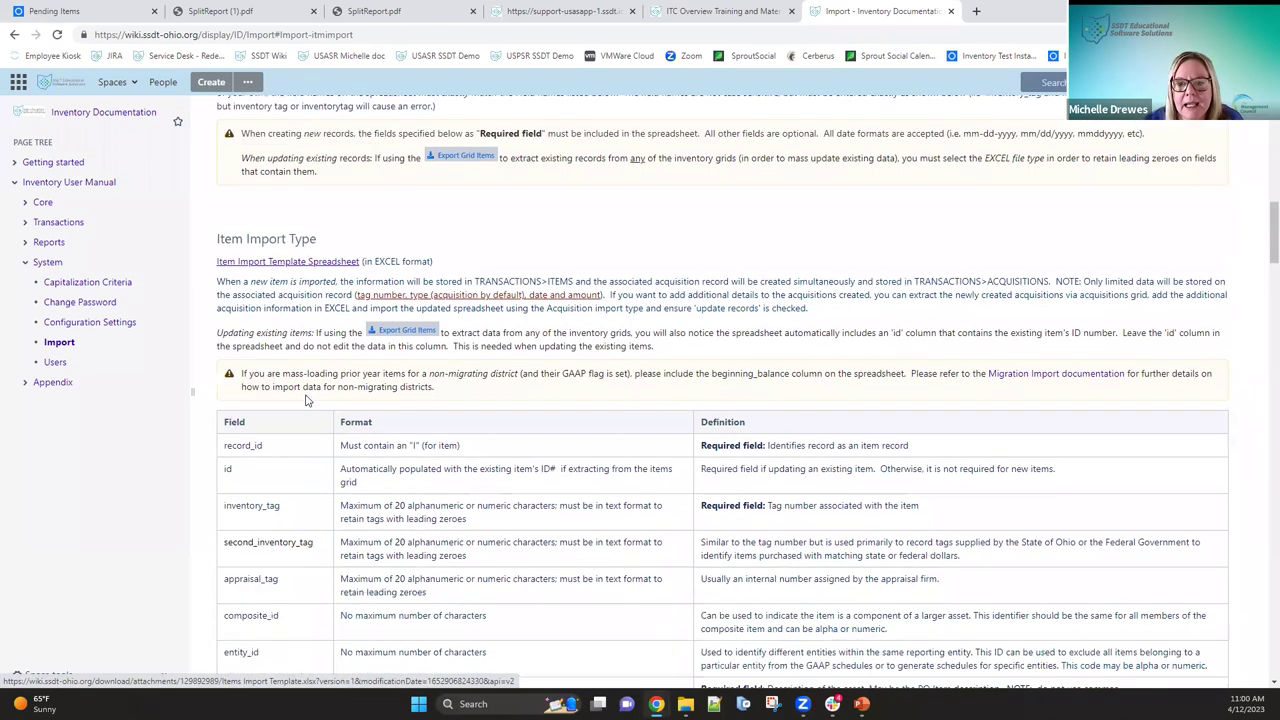
{"action": "scroll", "coordinate": [306, 400], "scroll_direction": "down", "scroll_amount": 2}
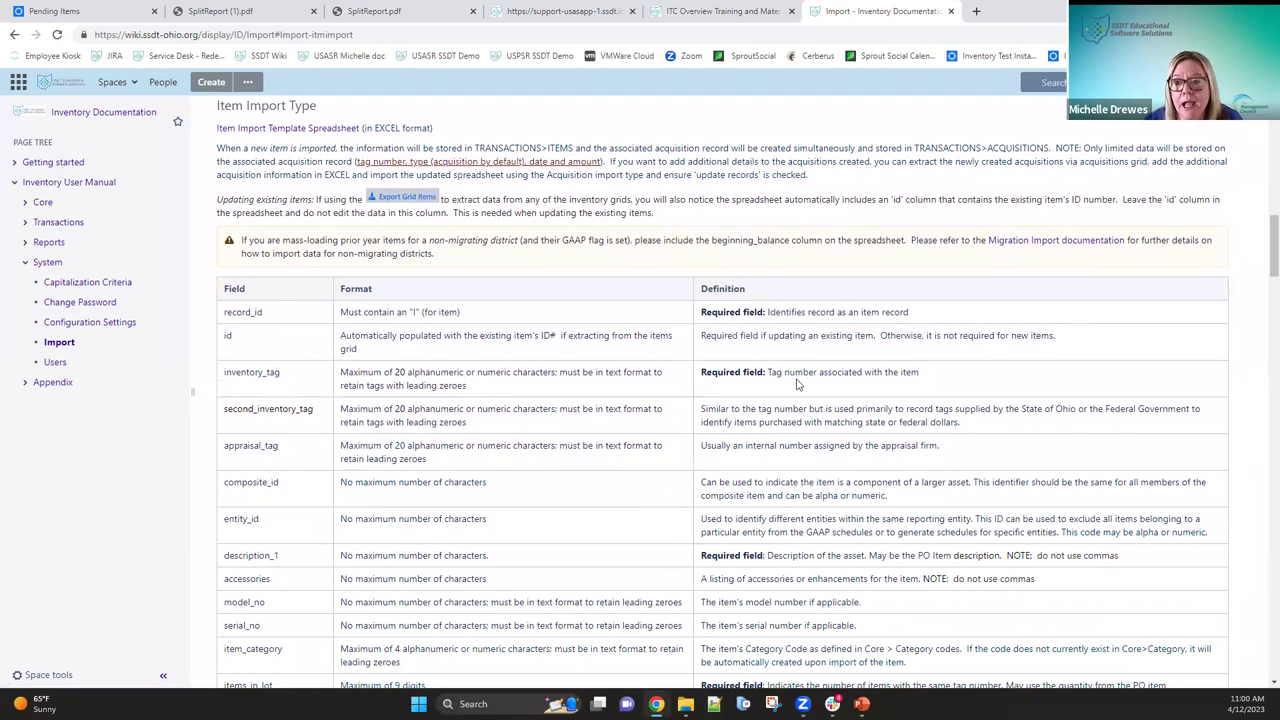
{"action": "scroll", "coordinate": [777, 450], "scroll_direction": "down", "scroll_amount": 3}
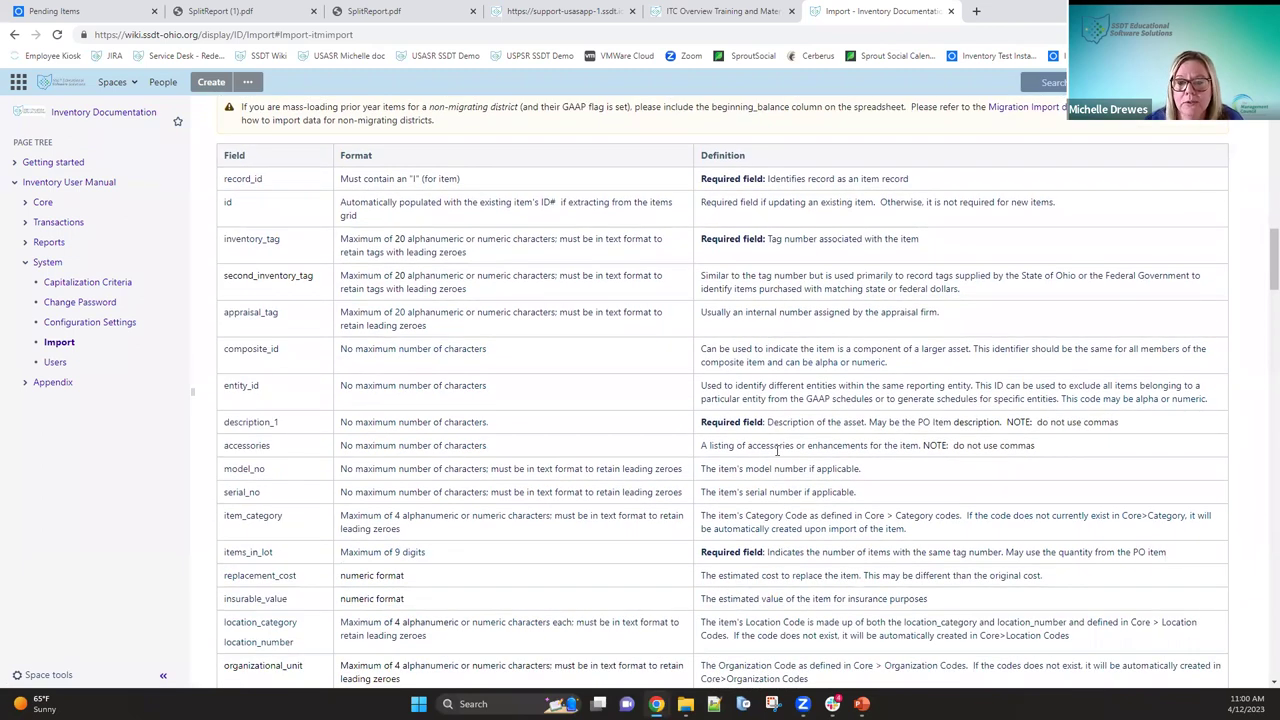
{"action": "scroll", "coordinate": [777, 450], "scroll_direction": "down", "scroll_amount": 3}
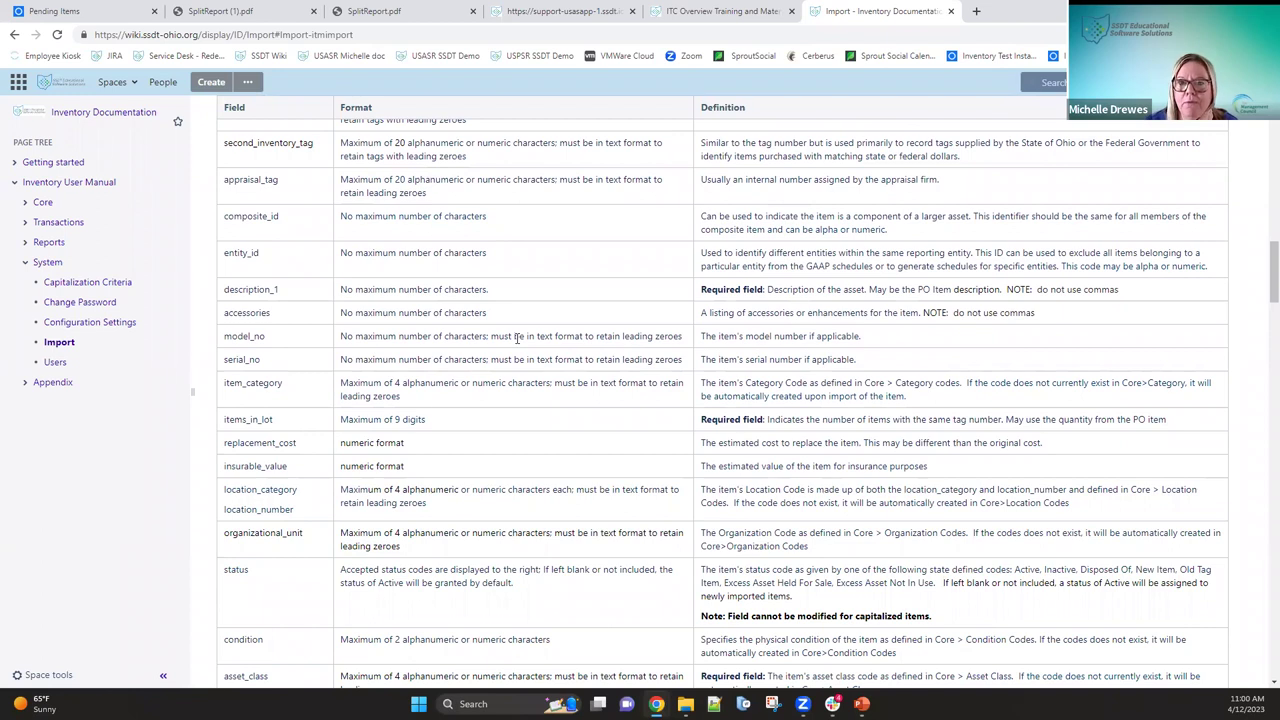
{"action": "scroll", "coordinate": [517, 338], "scroll_direction": "down", "scroll_amount": 5}
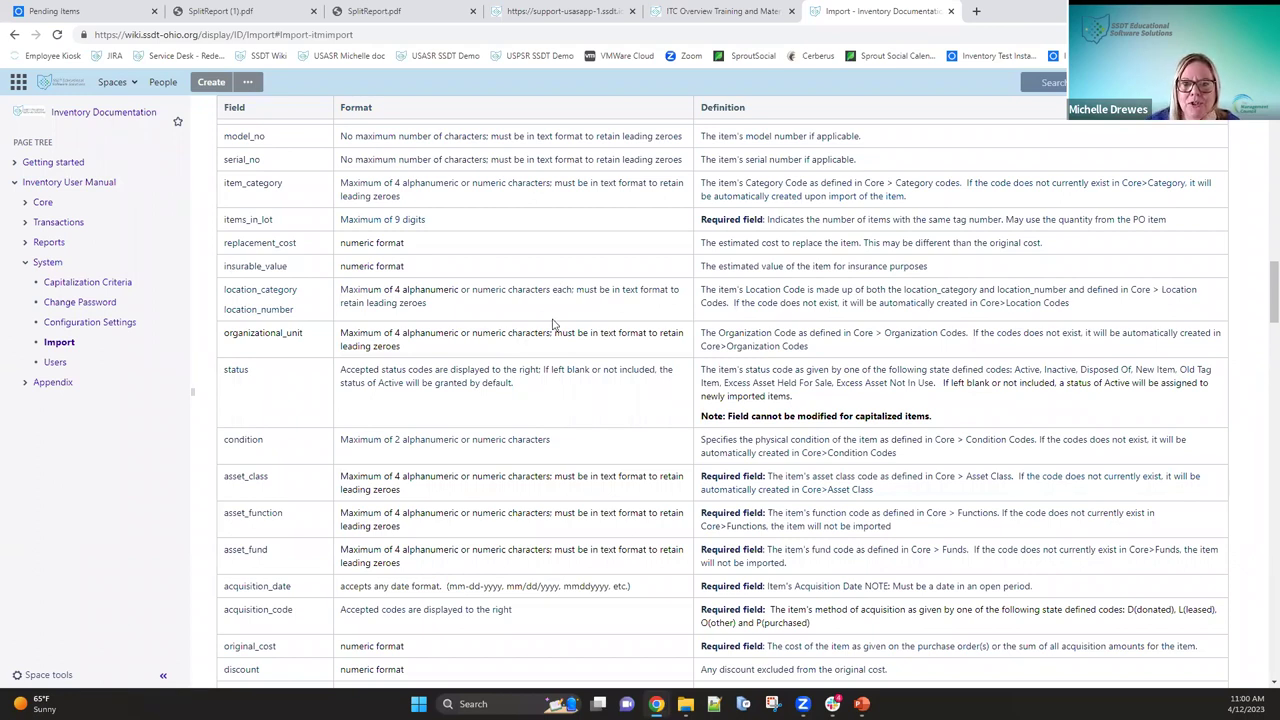
{"action": "scroll", "coordinate": [557, 322], "scroll_direction": "up", "scroll_amount": 5}
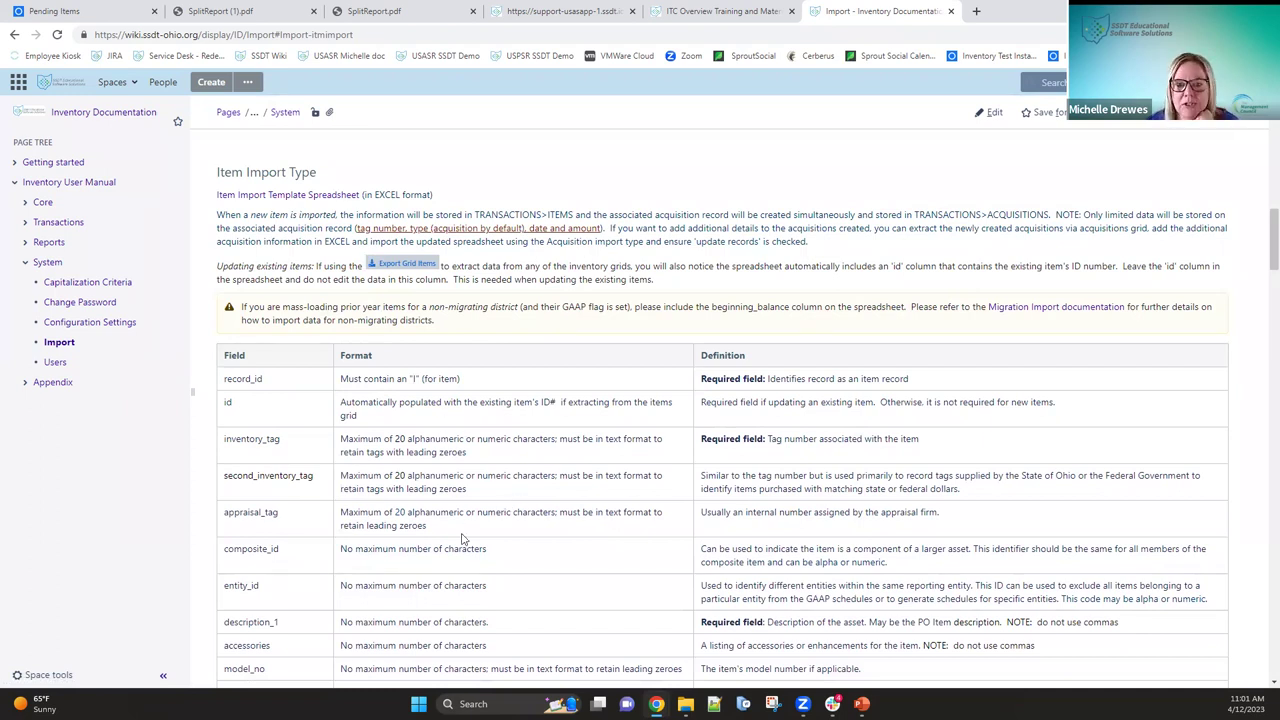
Step: Scroll through the item field definitions down to the Acquisition Import Type section
{"action": "scroll", "coordinate": [462, 540], "scroll_direction": "down", "scroll_amount": 3}
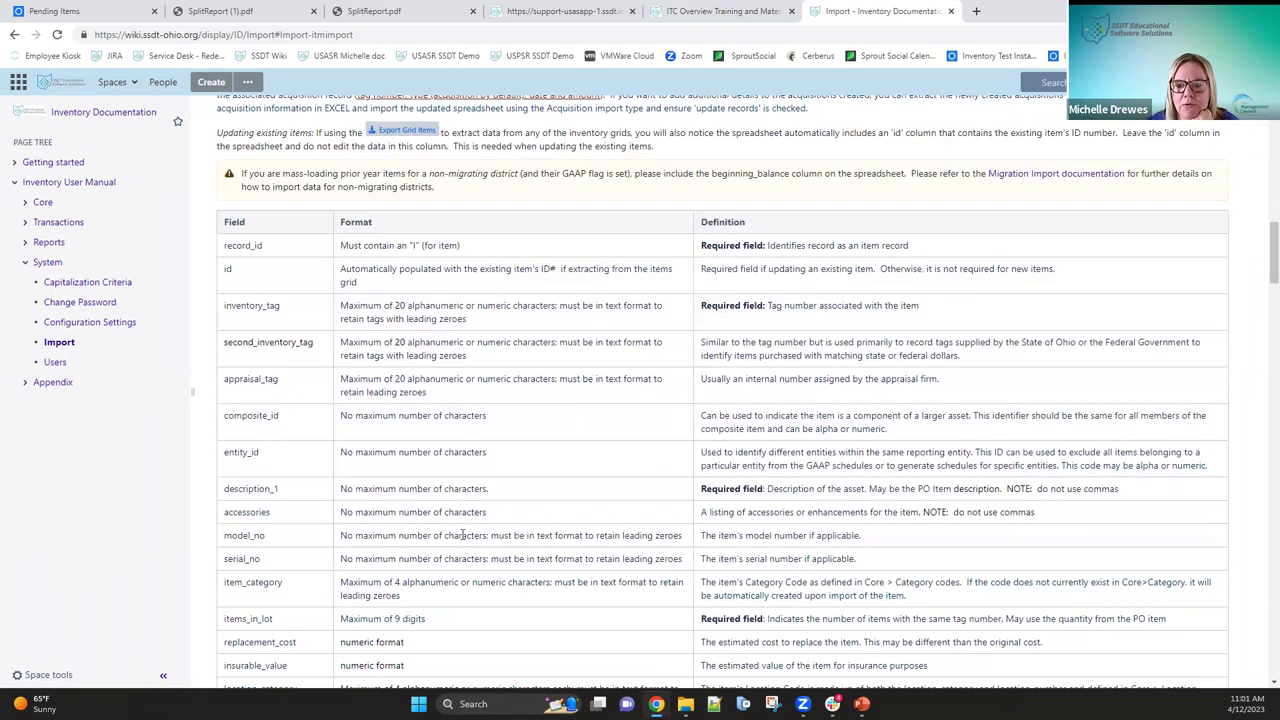
{"action": "scroll", "coordinate": [462, 535], "scroll_direction": "down", "scroll_amount": 5}
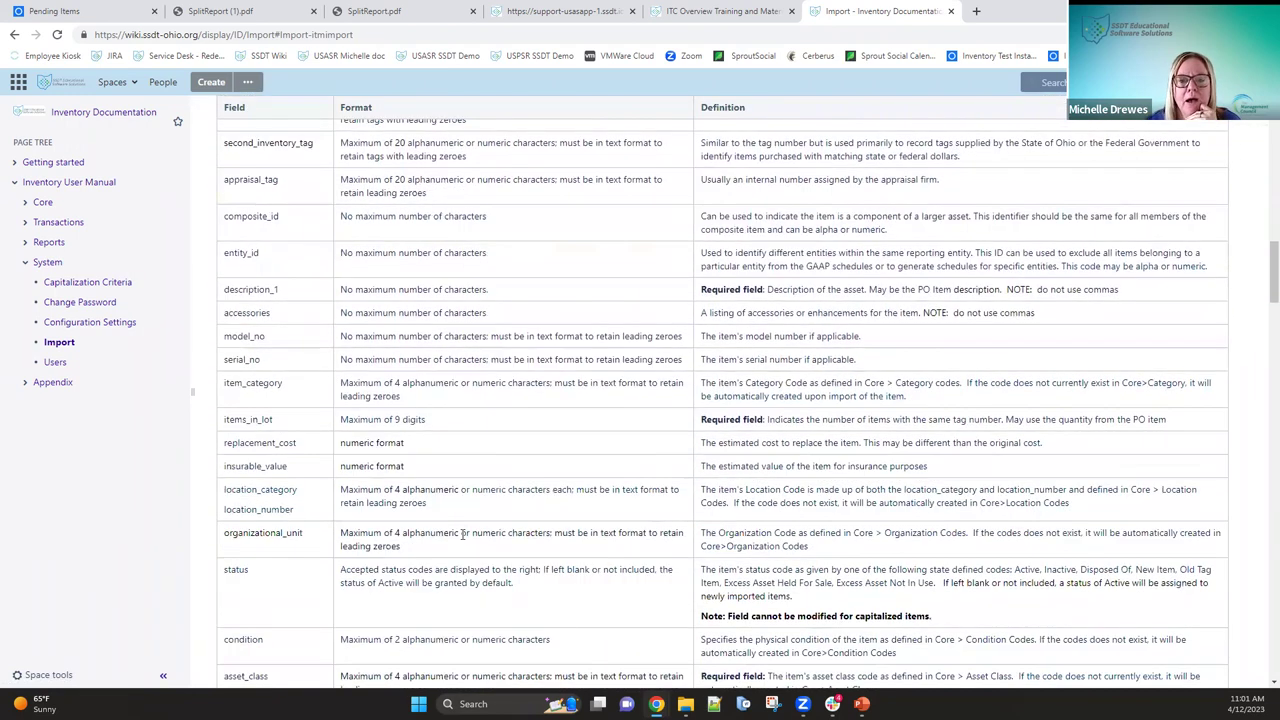
{"action": "scroll", "coordinate": [458, 443], "scroll_direction": "down", "scroll_amount": 3}
{"action": "scroll", "coordinate": [458, 443], "scroll_direction": "down", "scroll_amount": 3}
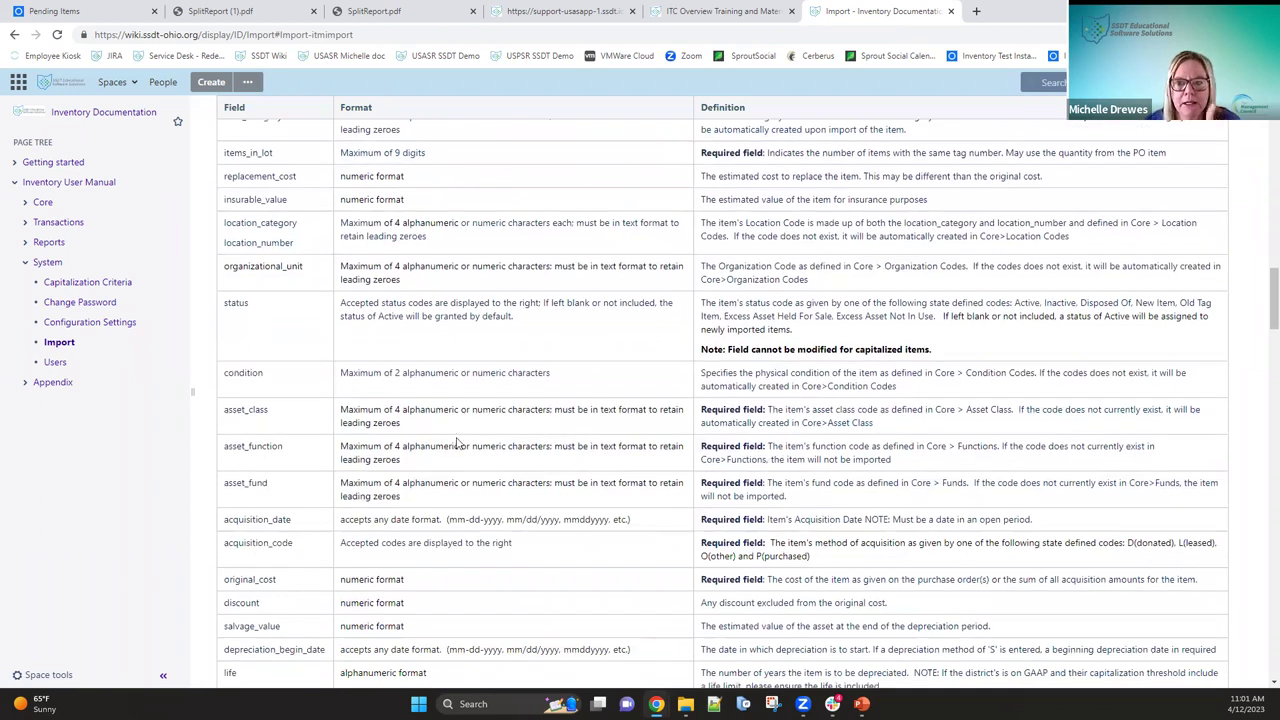
{"action": "scroll", "coordinate": [457, 441], "scroll_direction": "down", "scroll_amount": 5}
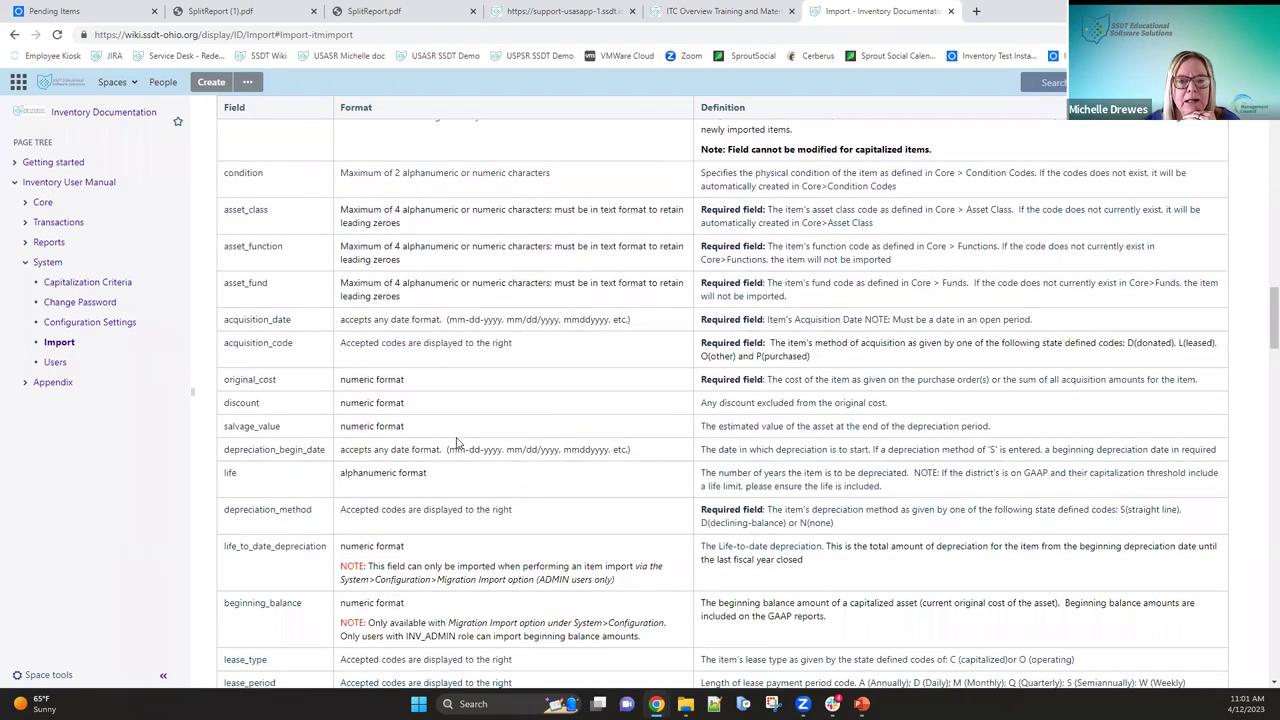
{"action": "scroll", "coordinate": [457, 441], "scroll_direction": "down", "scroll_amount": 5}
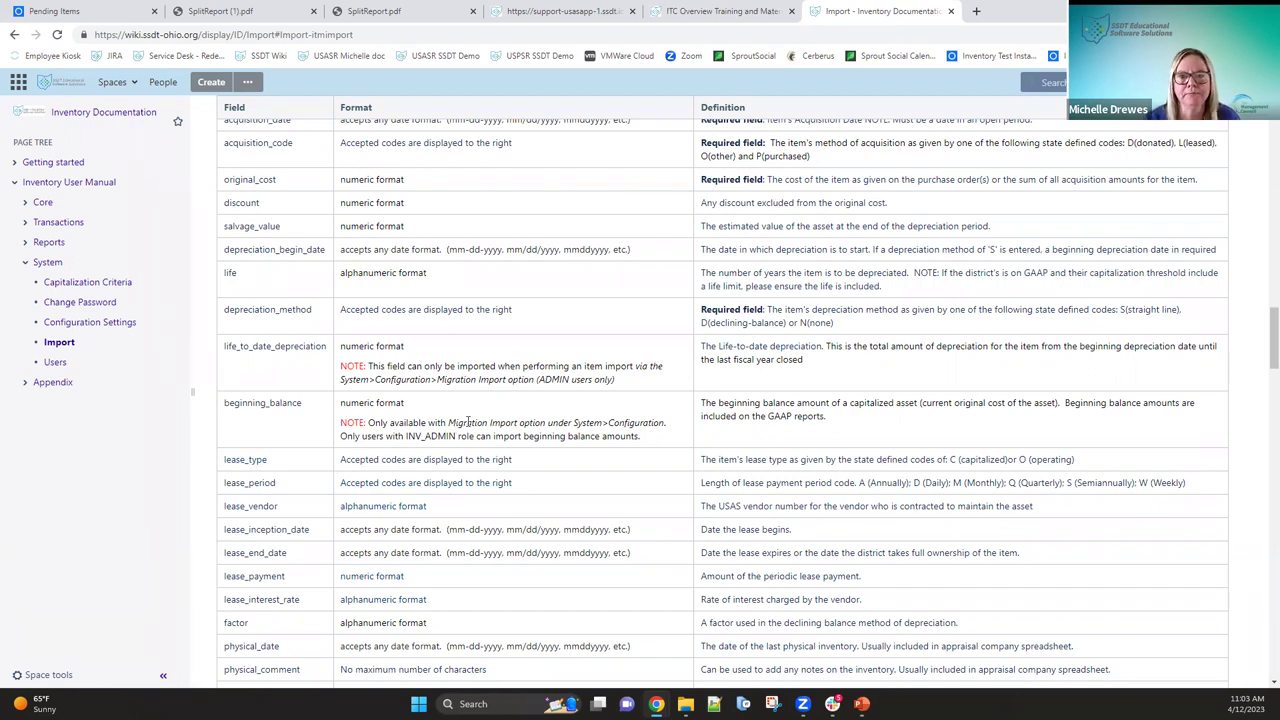
{"action": "scroll", "coordinate": [466, 418], "scroll_direction": "down", "scroll_amount": 1}
{"action": "scroll", "coordinate": [466, 413], "scroll_direction": "down", "scroll_amount": 2}
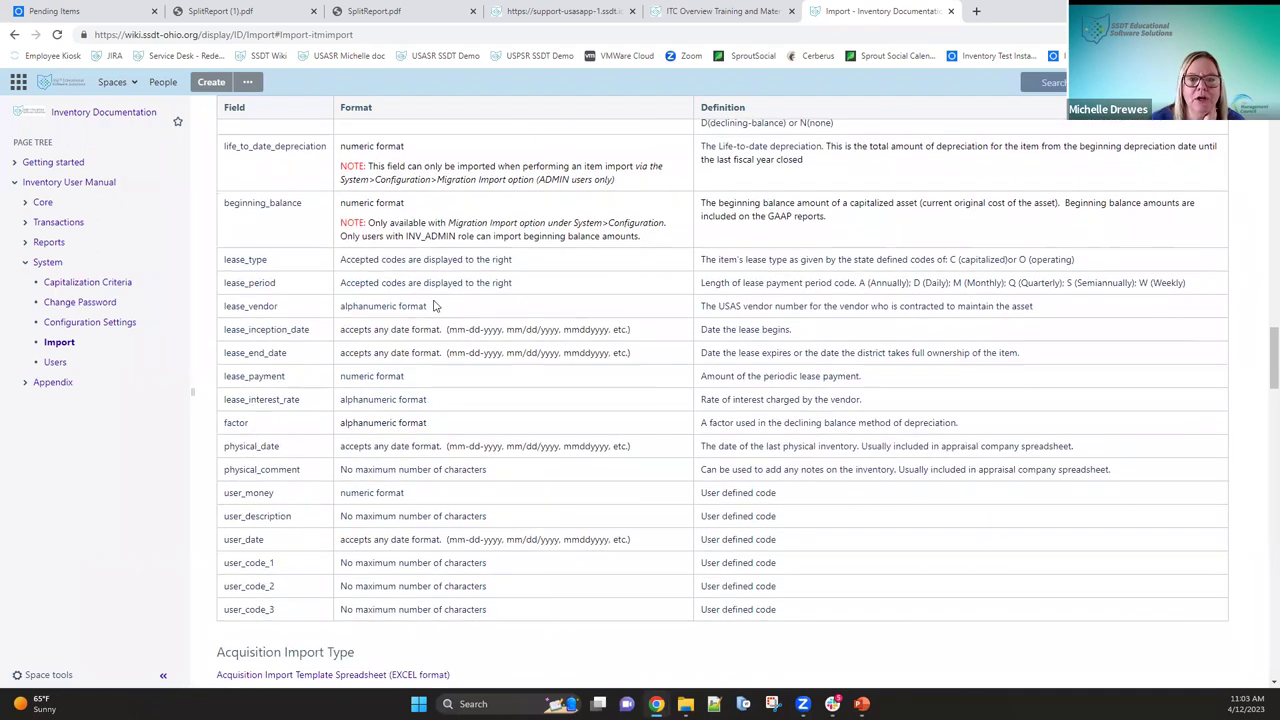
{"action": "scroll", "coordinate": [446, 448], "scroll_direction": "down", "scroll_amount": 4}
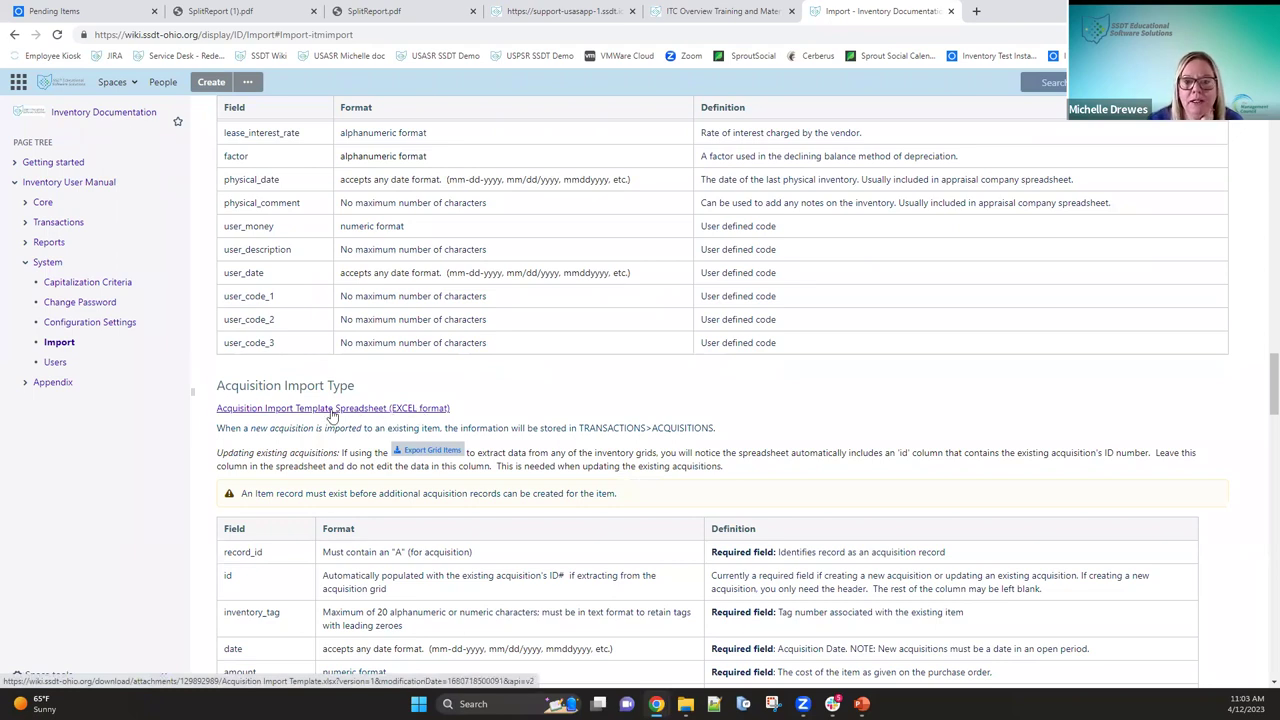
Step: Scroll past the acquisition field table to the Disposition and Asset Class Code tables
{"action": "scroll", "coordinate": [333, 415], "scroll_direction": "down", "scroll_amount": 2}
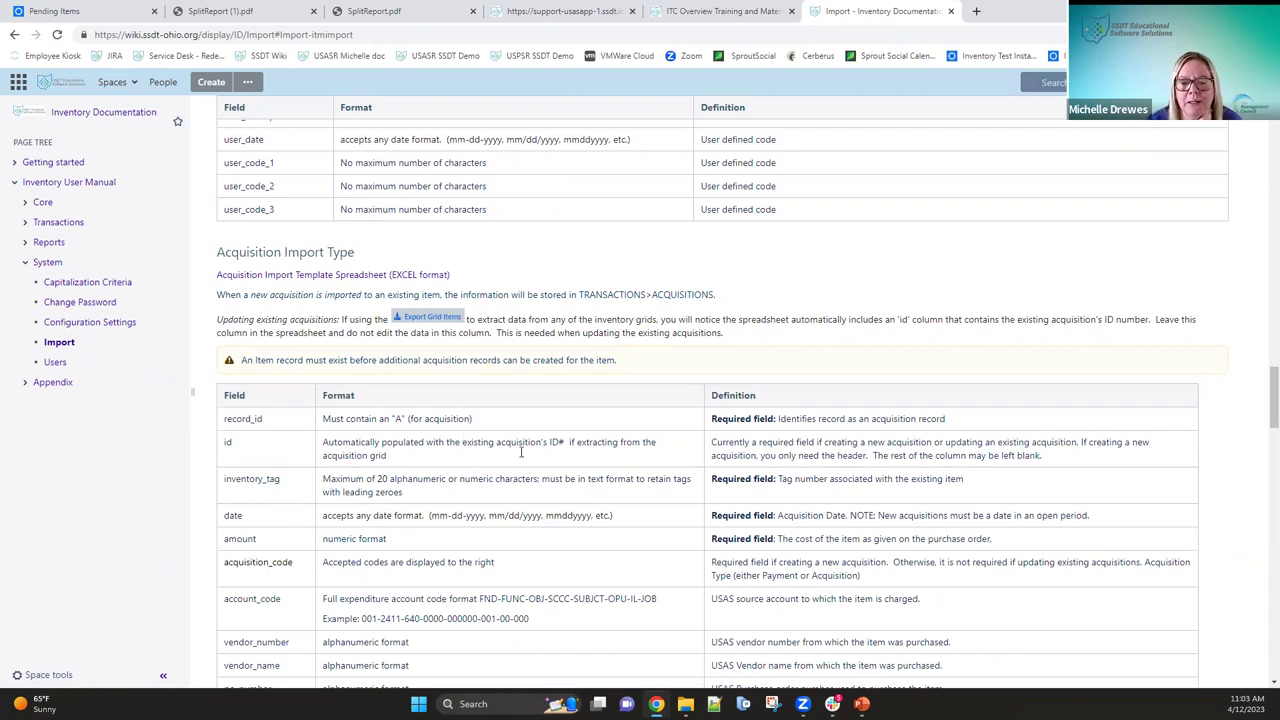
{"action": "scroll", "coordinate": [520, 452], "scroll_direction": "down", "scroll_amount": 5}
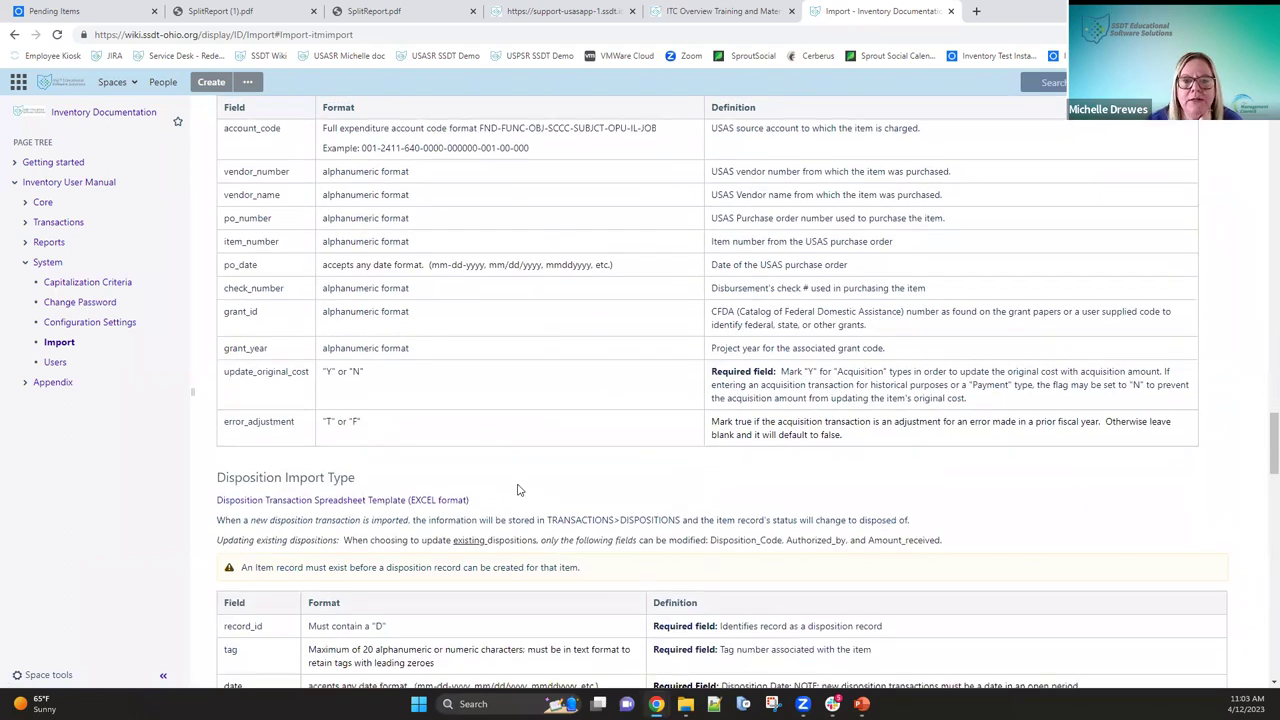
{"action": "scroll", "coordinate": [518, 490], "scroll_direction": "down", "scroll_amount": 3}
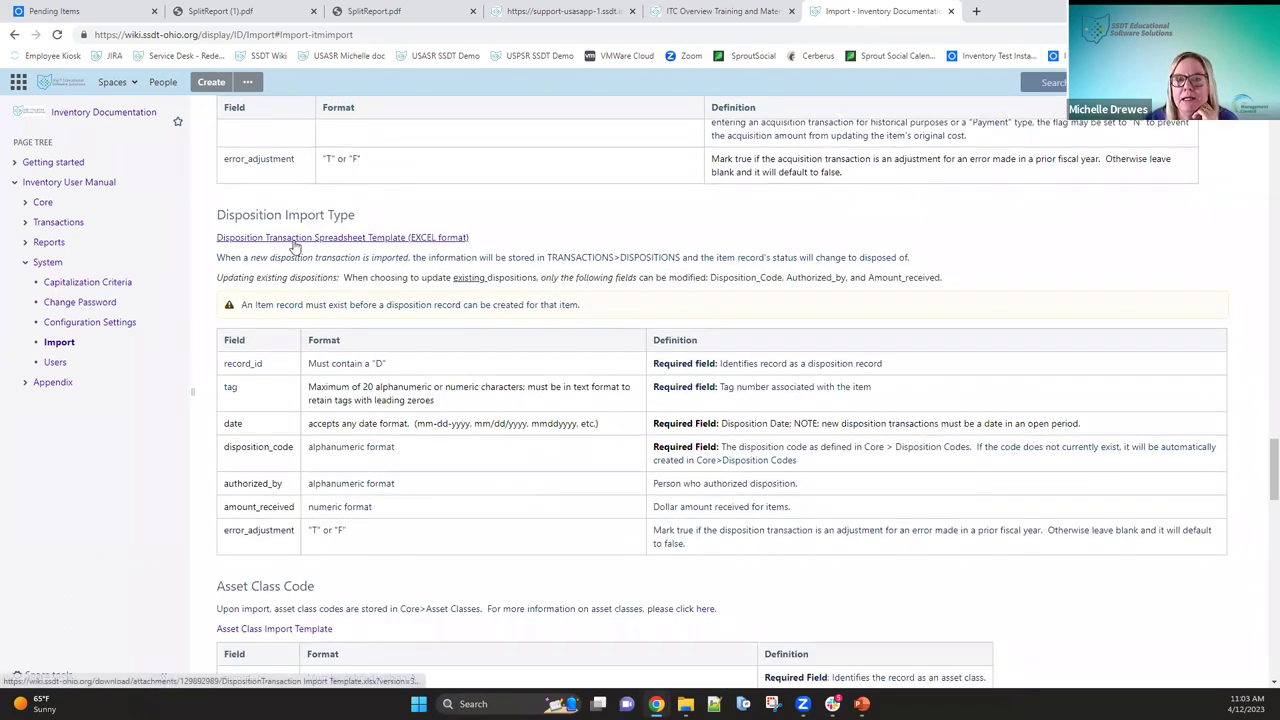
{"action": "scroll", "coordinate": [466, 420], "scroll_direction": "down", "scroll_amount": 2}
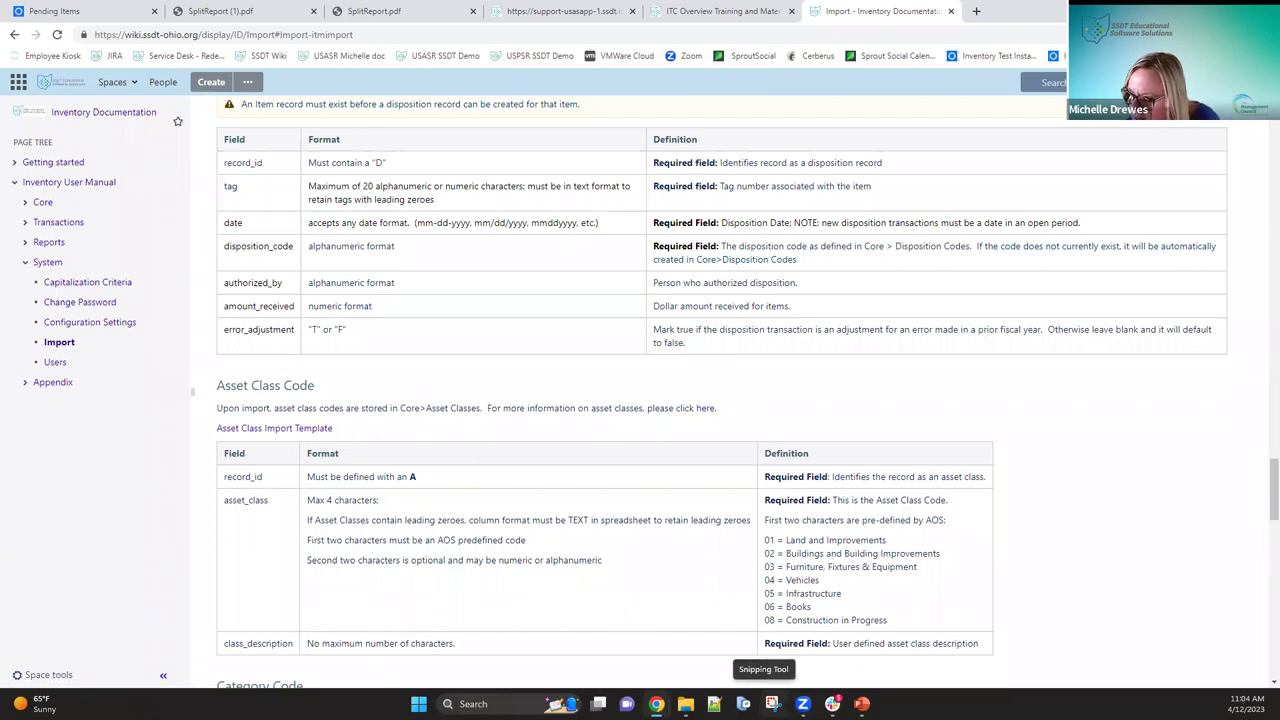
Step: Open Update Location Spreadsheet from the Downloads folder in Excel
{"action": "mouse_move", "coordinate": [685, 704]}
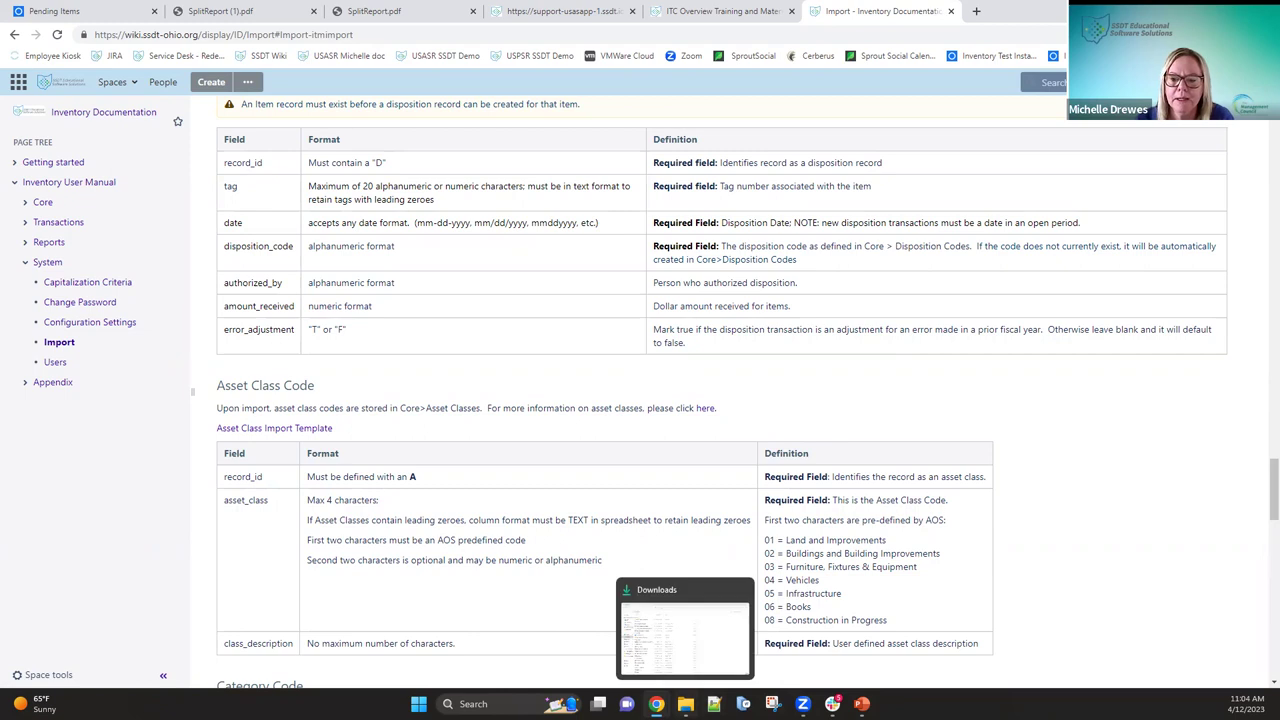
{"action": "left_click", "coordinate": [685, 630]}
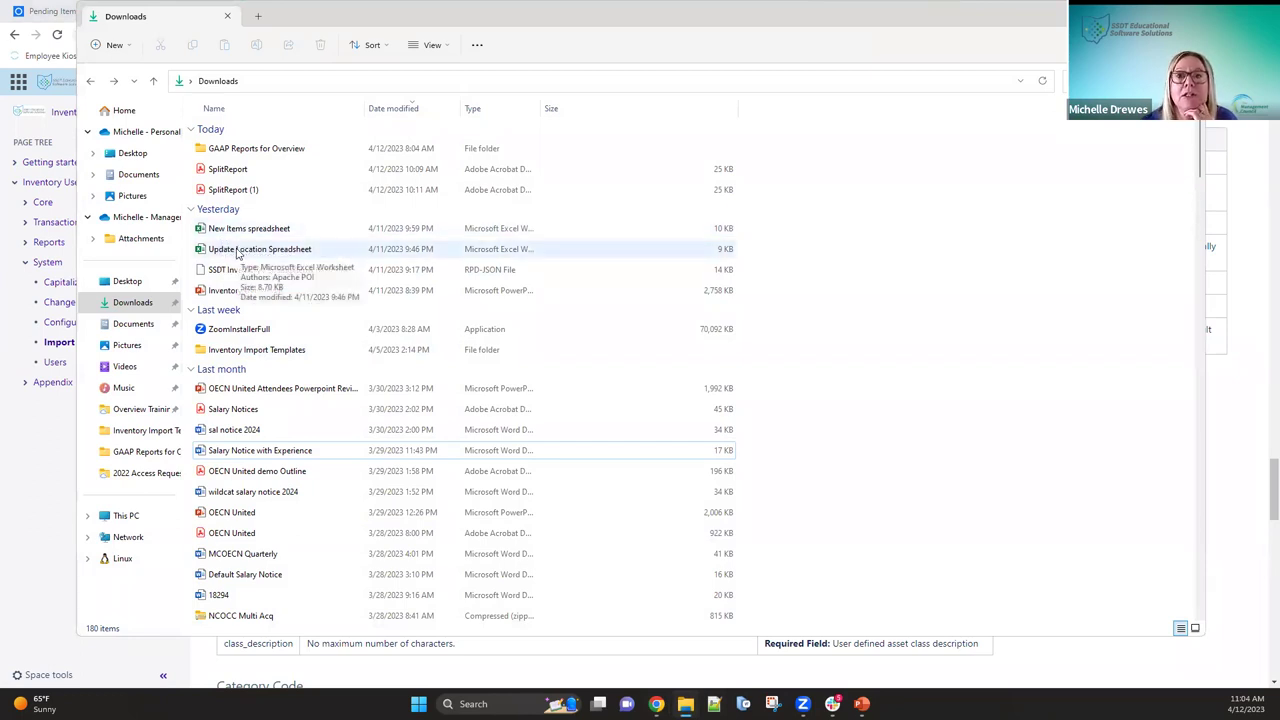
{"action": "left_click", "coordinate": [236, 254]}
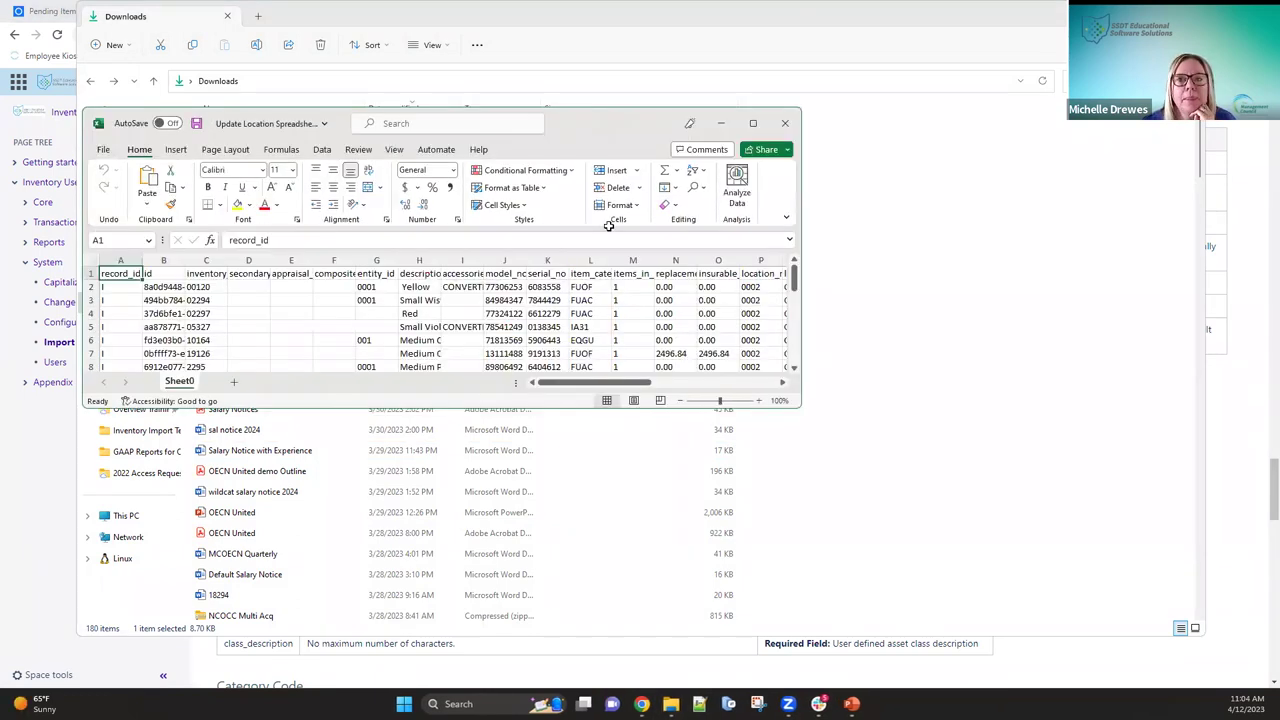
Step: Maximize the spreadsheet and inspect the location_number (0002) and location_category (C203) columns P and Q
{"action": "left_click", "coordinate": [752, 124]}
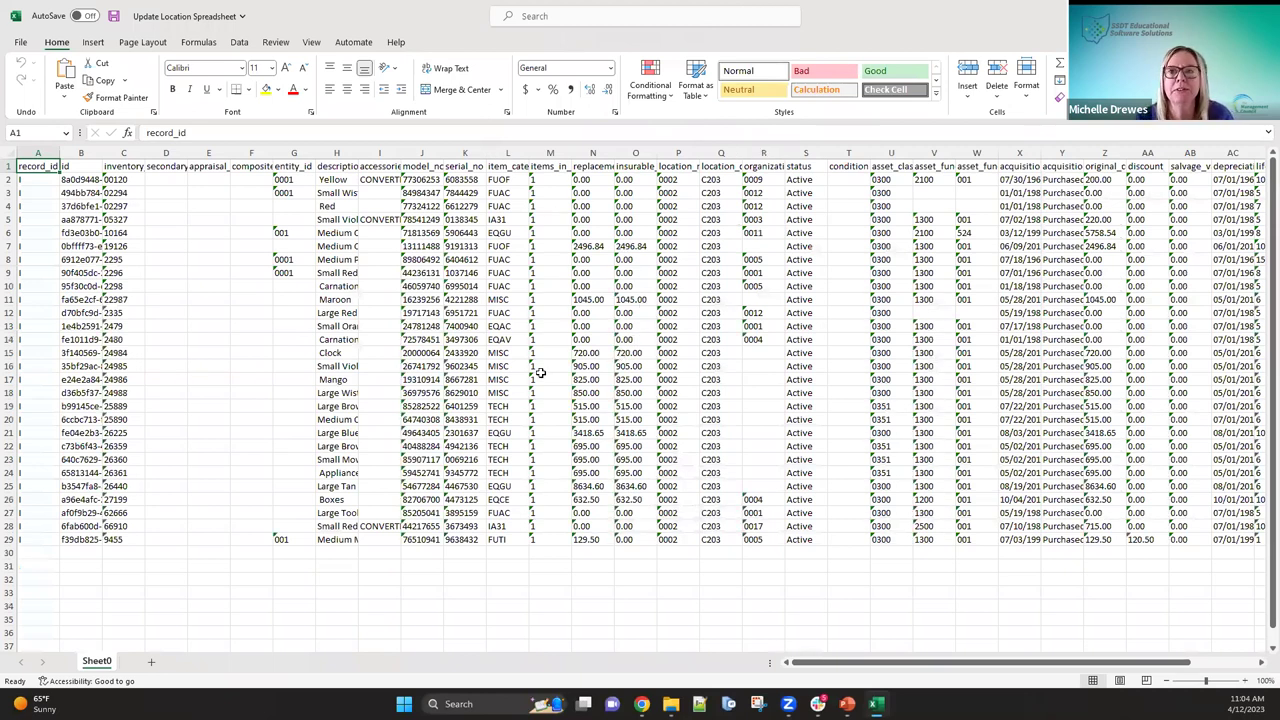
{"action": "left_click", "coordinate": [675, 150]}
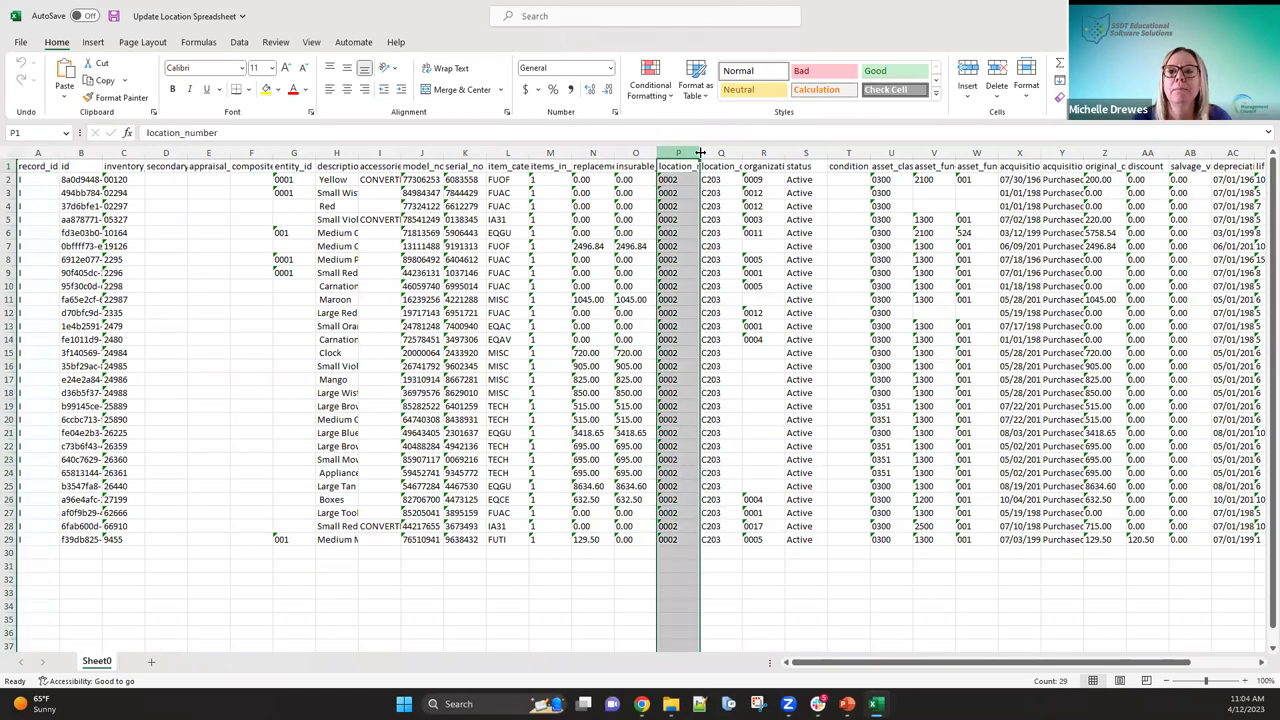
{"action": "left_click", "coordinate": [719, 151]}
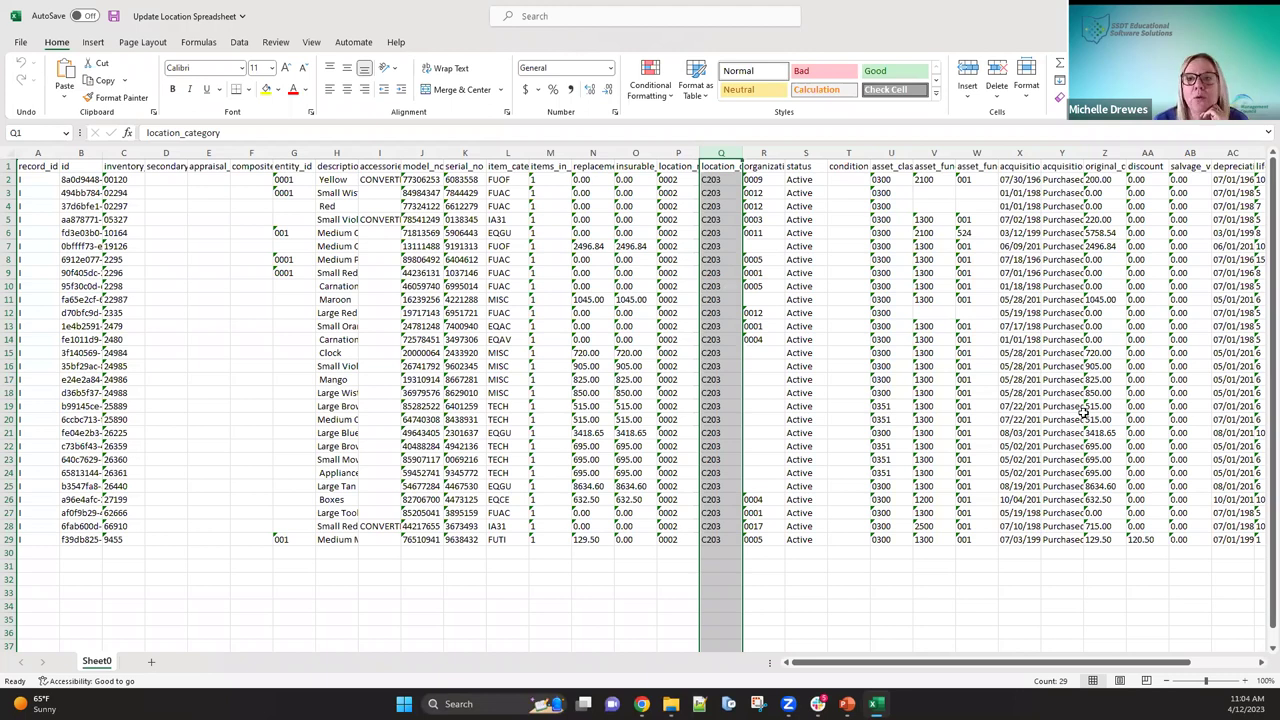
{"action": "left_click", "coordinate": [697, 180]}
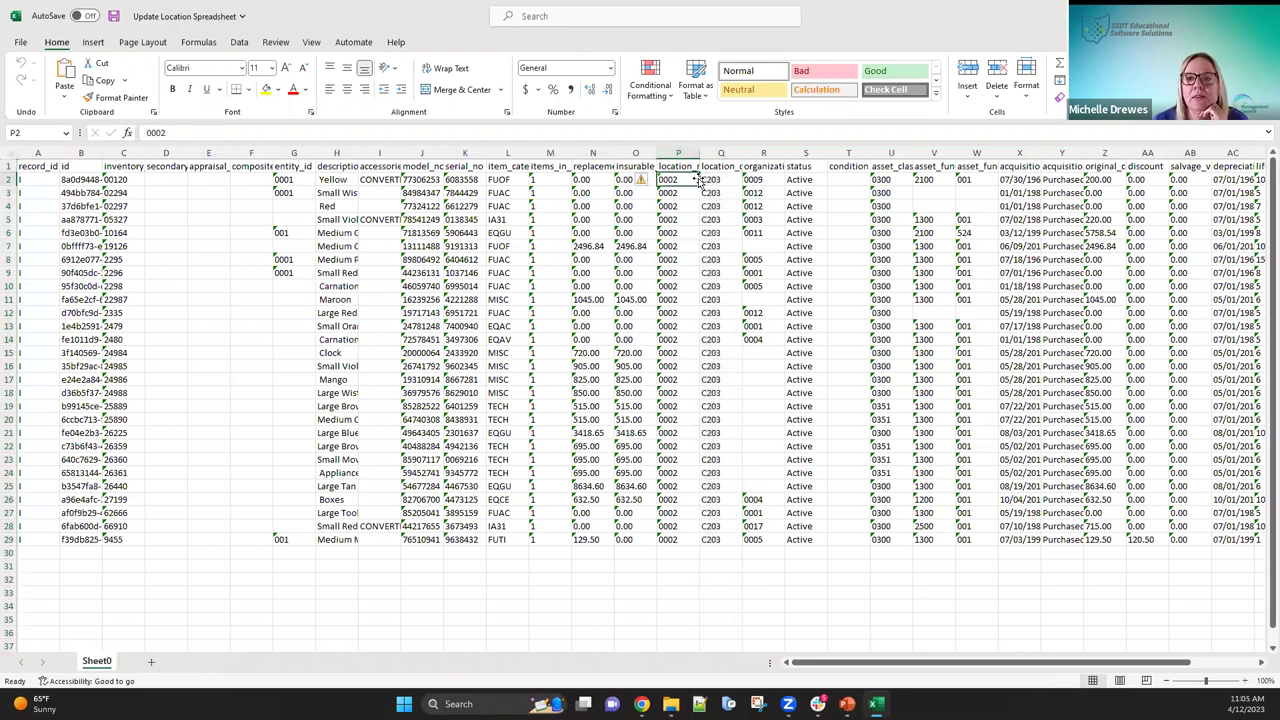
{"action": "left_click", "coordinate": [706, 180]}
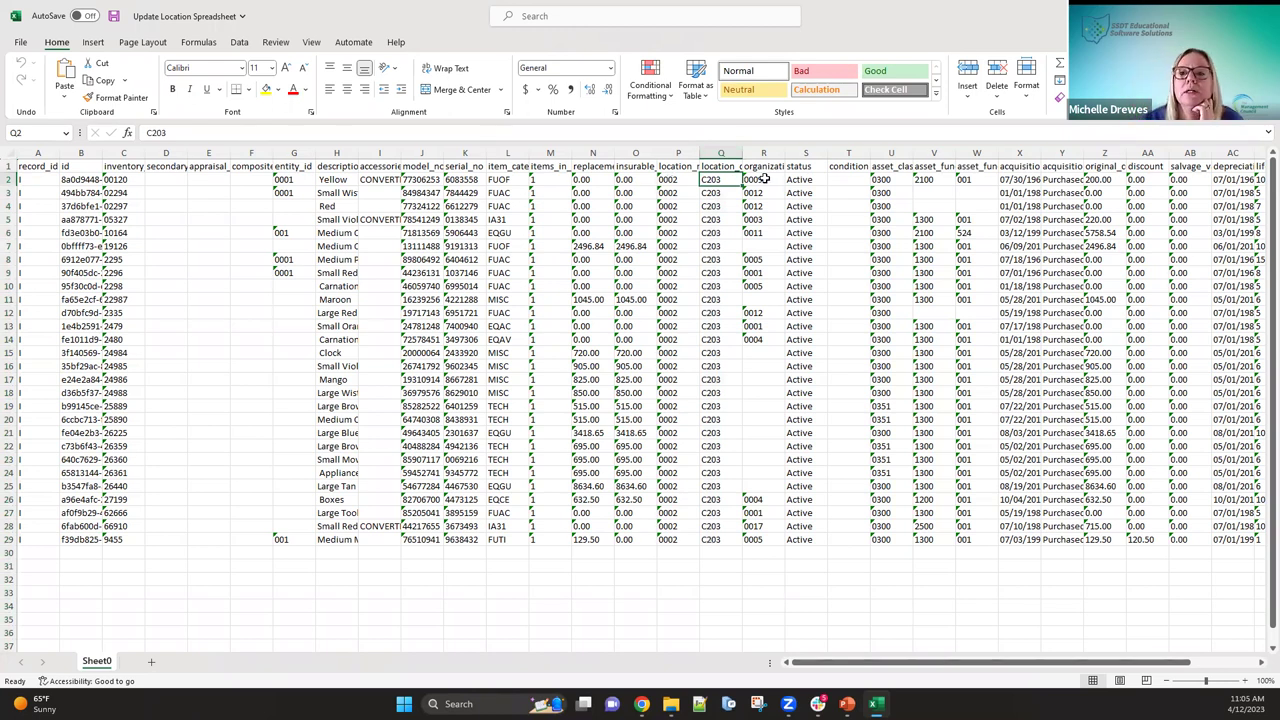
{"action": "key", "text": "Right"}
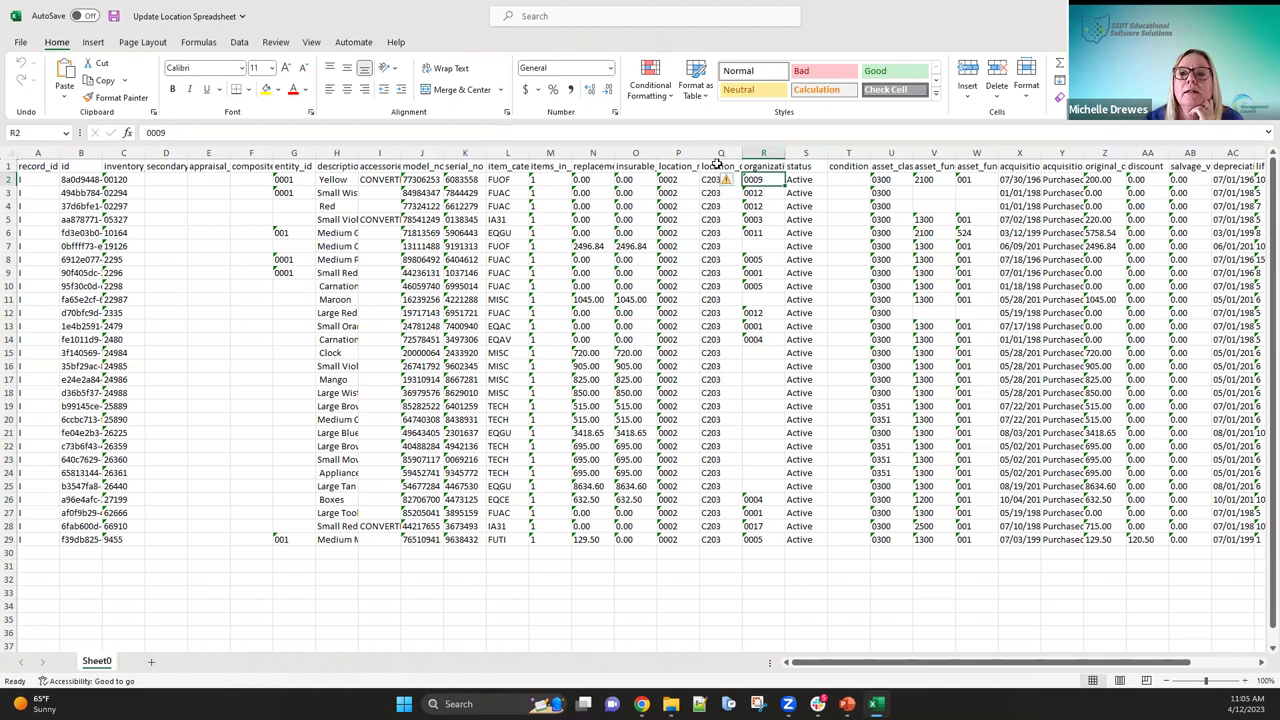
Step: Autofit columns P and Q and replace C203 with B106 in cell Q2
{"action": "double_click", "coordinate": [740, 151]}
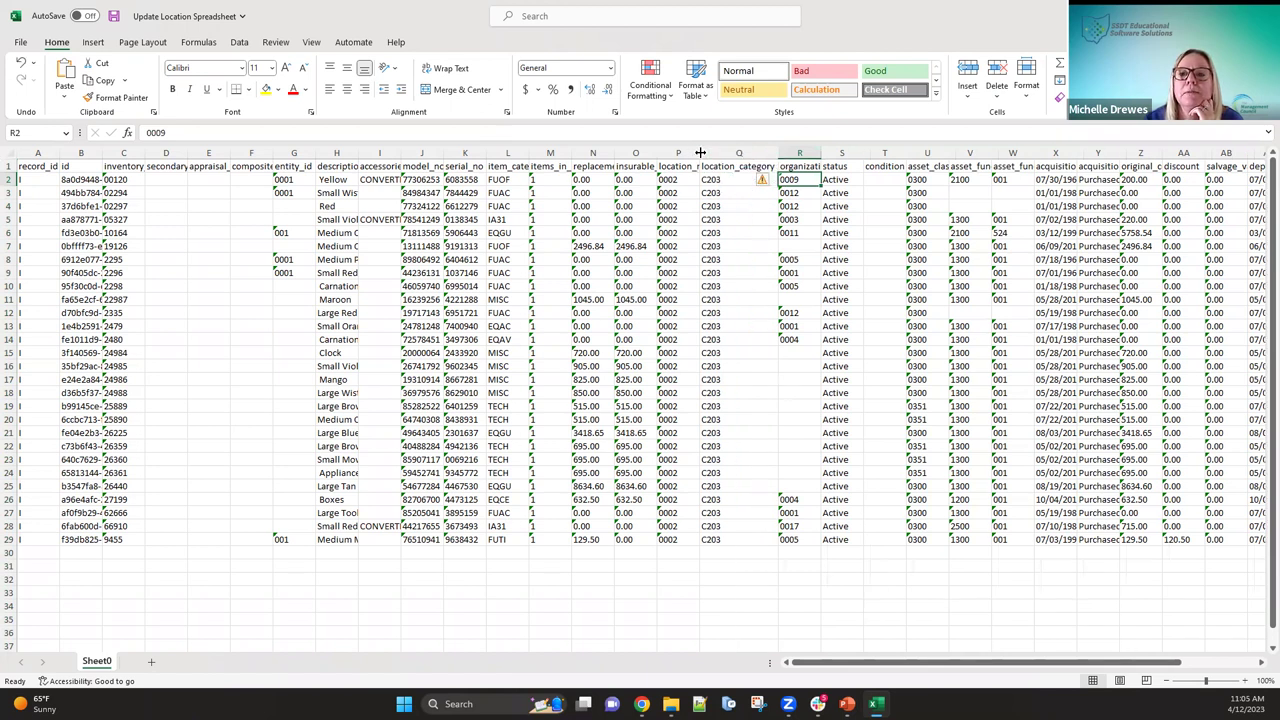
{"action": "double_click", "coordinate": [700, 151]}
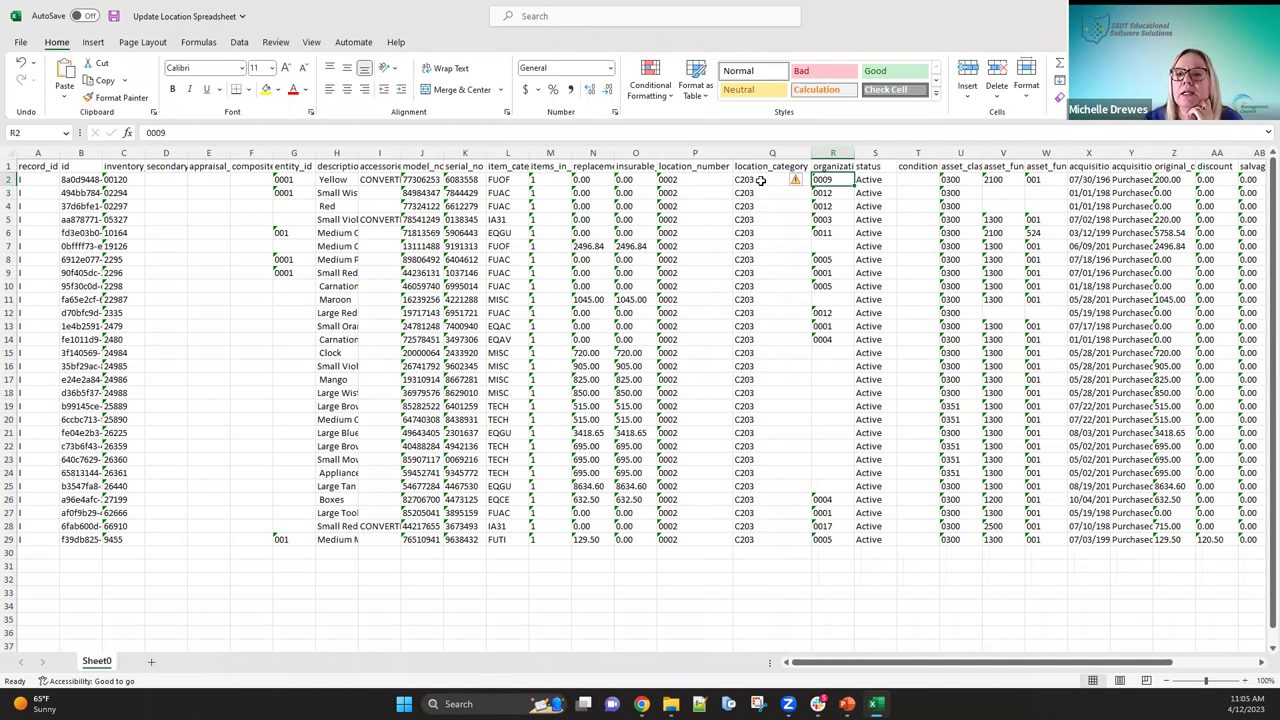
{"action": "left_click", "coordinate": [761, 180]}
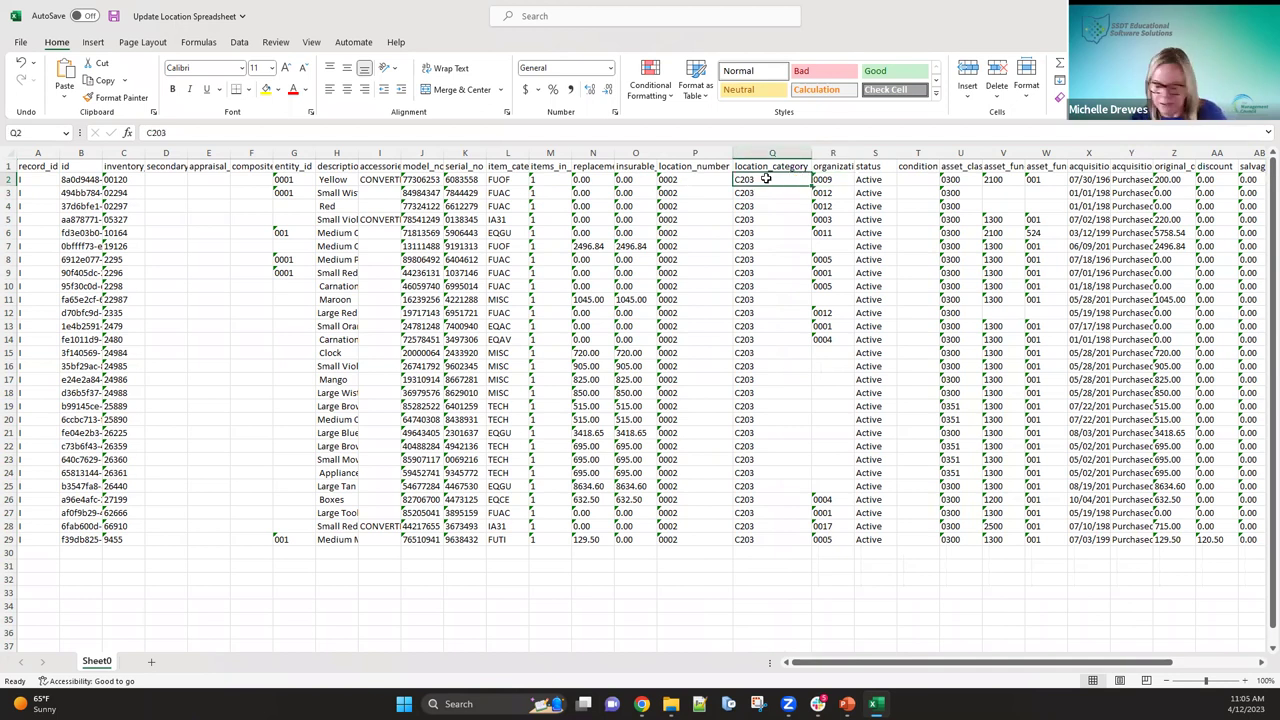
{"action": "type", "text": "B106"}
{"action": "key", "text": "Return"}
Step: Copy B106 down the location_category column through row 29
{"action": "left_click", "coordinate": [767, 178]}
{"action": "key", "text": "ctrl+c"}
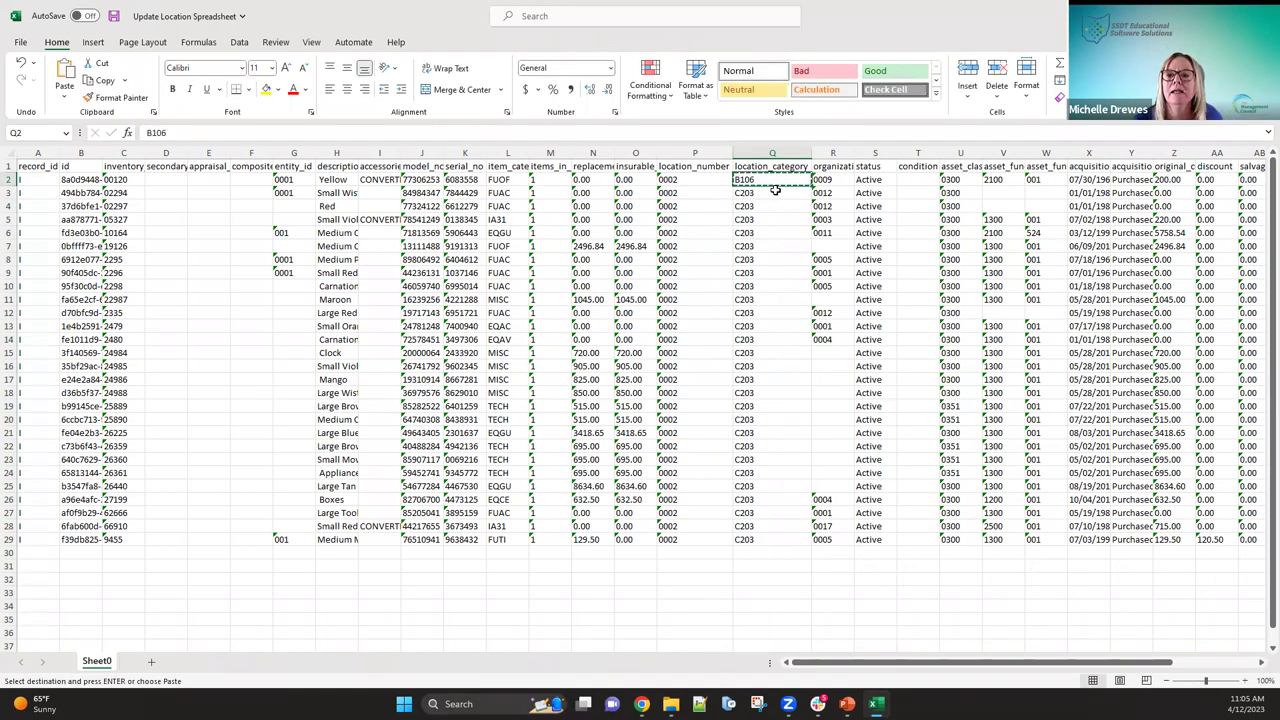
{"action": "left_click", "coordinate": [790, 193]}
{"action": "key", "text": "ctrl+v"}
{"action": "left_click", "coordinate": [789, 207]}
{"action": "key", "text": "ctrl+v"}
{"action": "left_click_drag", "start_coordinate": [795, 180], "coordinate": [793, 207]}
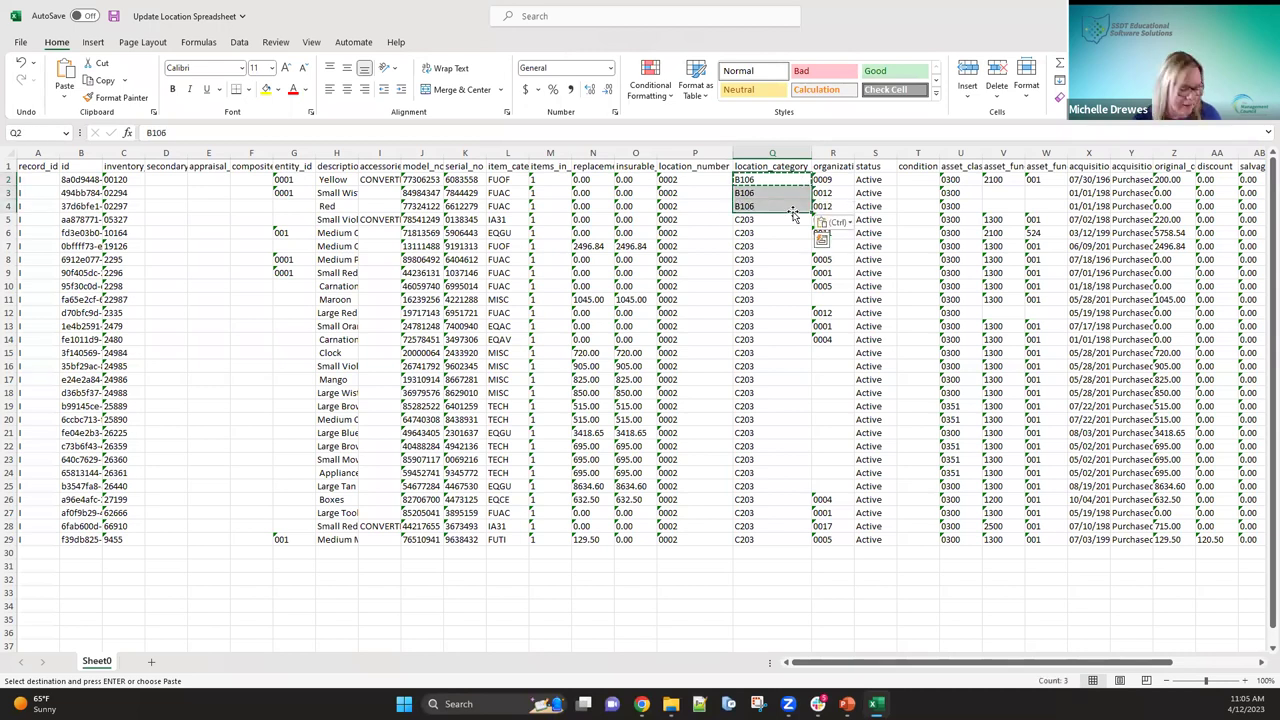
{"action": "key", "text": "ctrl+c"}
{"action": "left_click", "coordinate": [785, 224]}
{"action": "key", "text": "ctrl+v"}
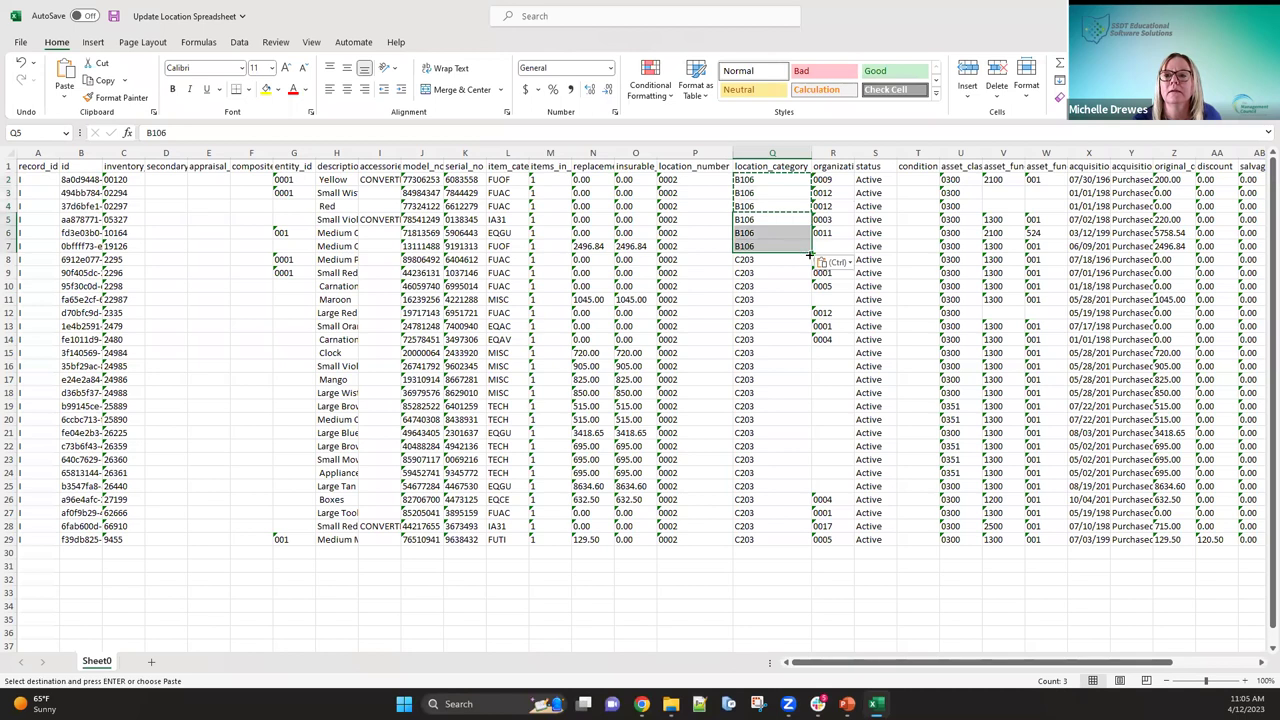
{"action": "left_click_drag", "start_coordinate": [812, 253], "coordinate": [805, 545]}
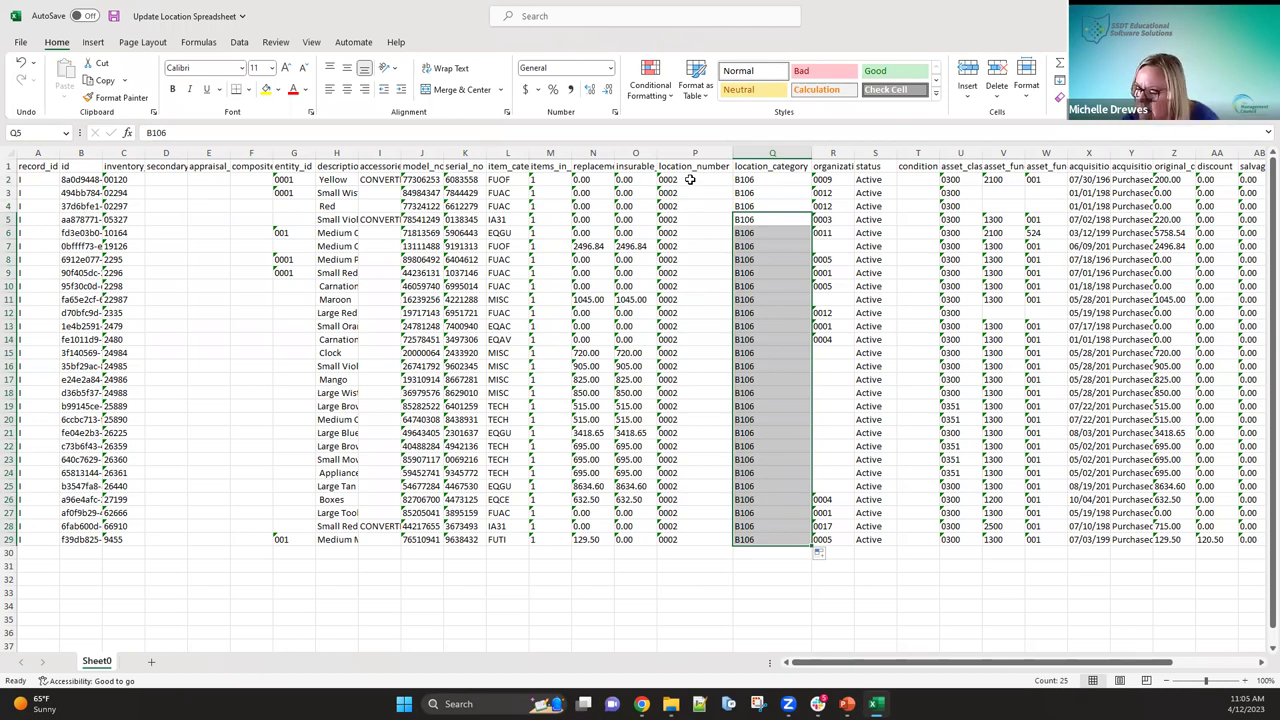
{"action": "left_click", "coordinate": [690, 179]}
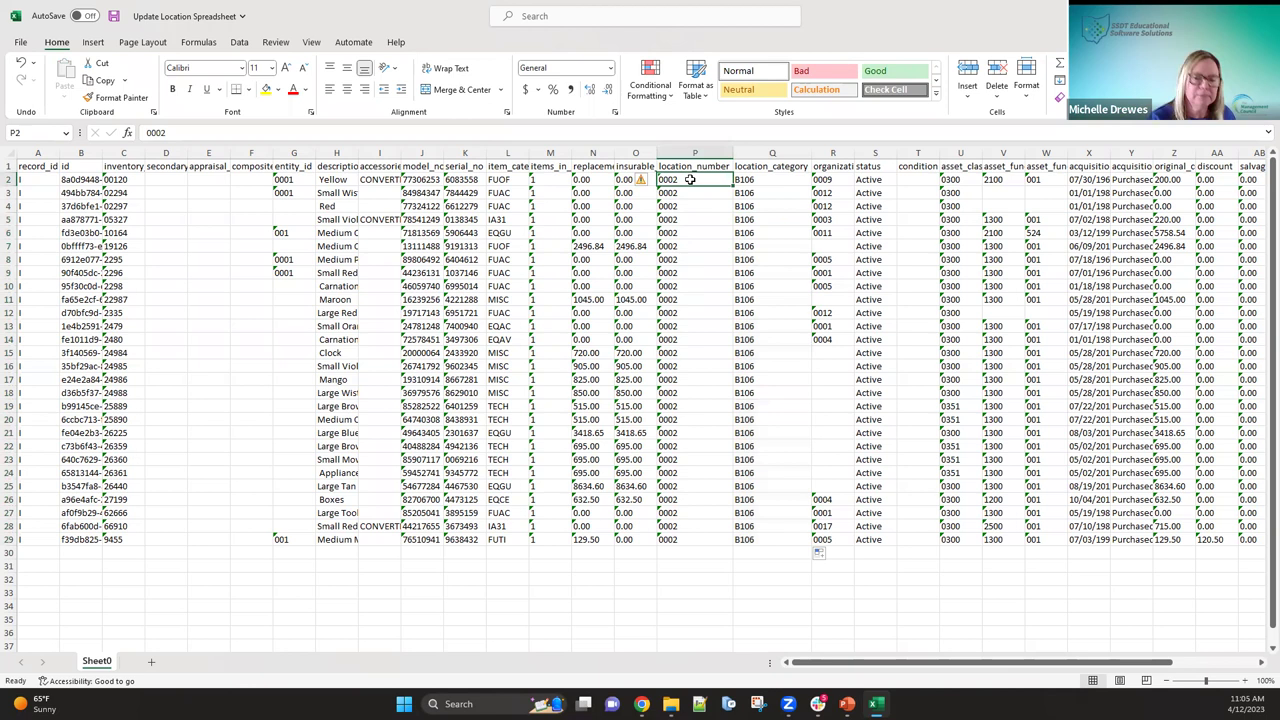
Step: Enter the new location number in P2, formatting column P as Text to keep leading zeros
{"action": "type", "text": "0001"}
{"action": "key", "text": "Return"}
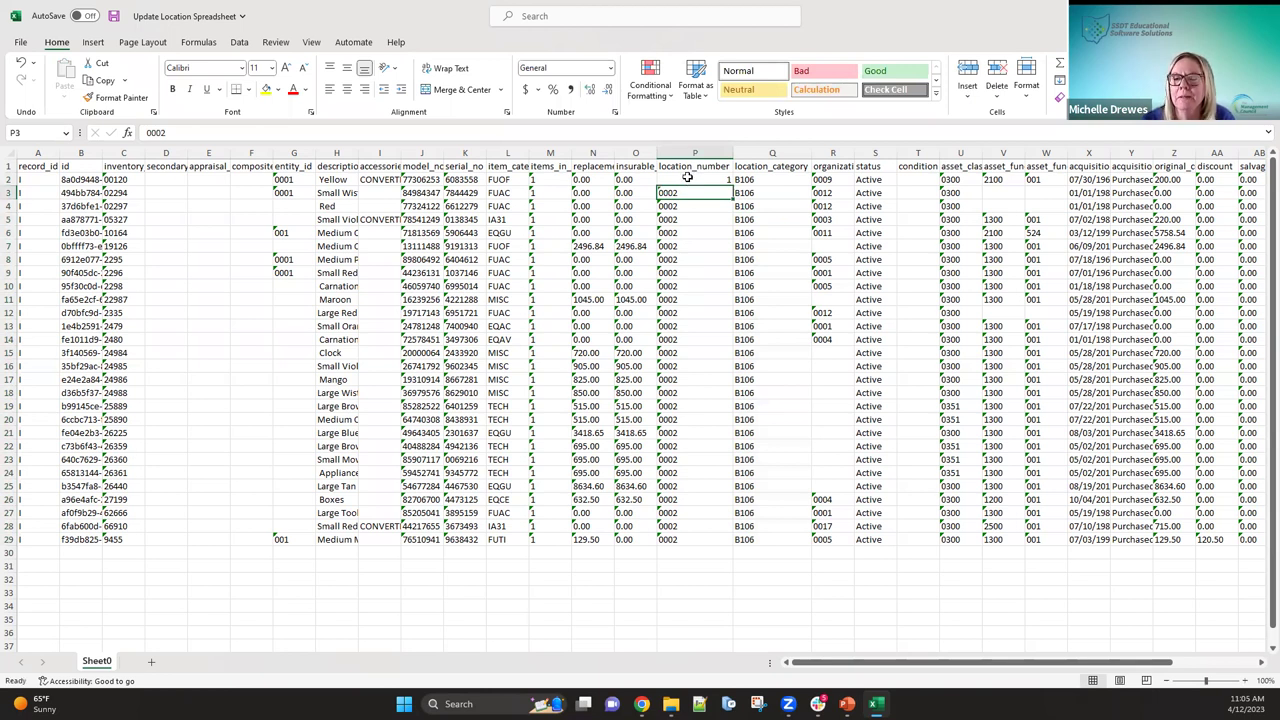
{"action": "left_click", "coordinate": [688, 177]}
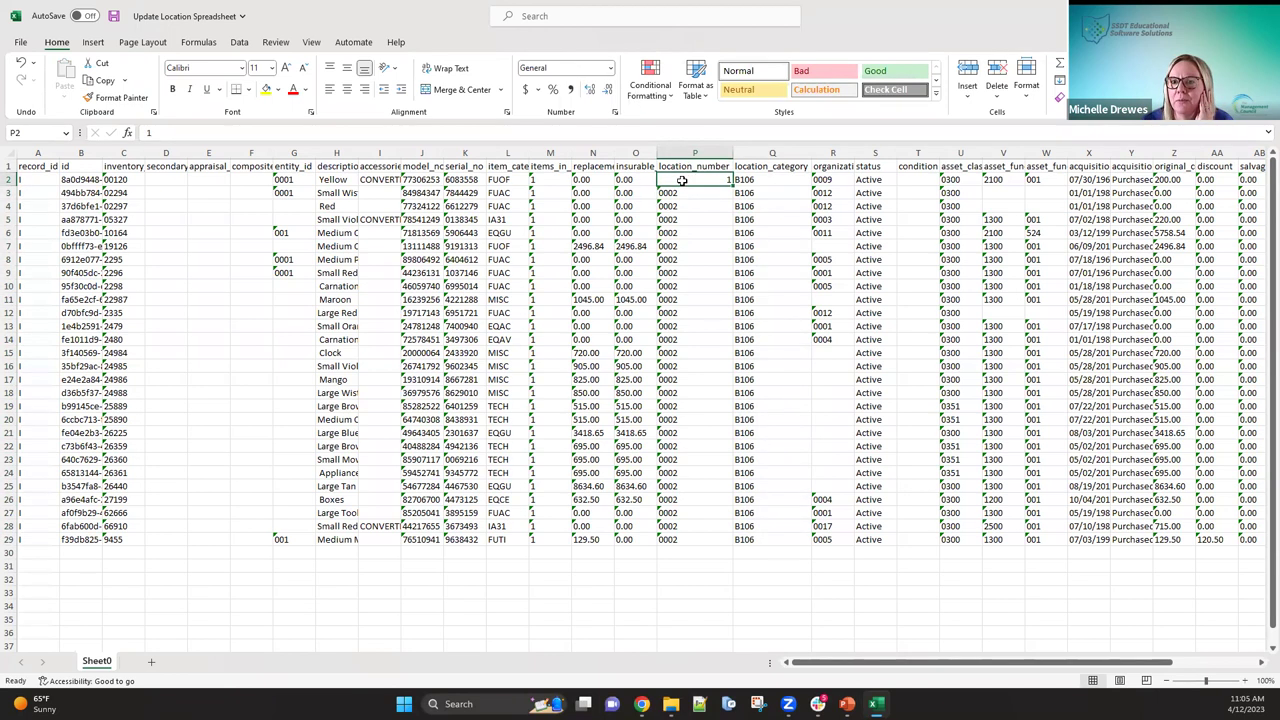
{"action": "left_click", "coordinate": [694, 153]}
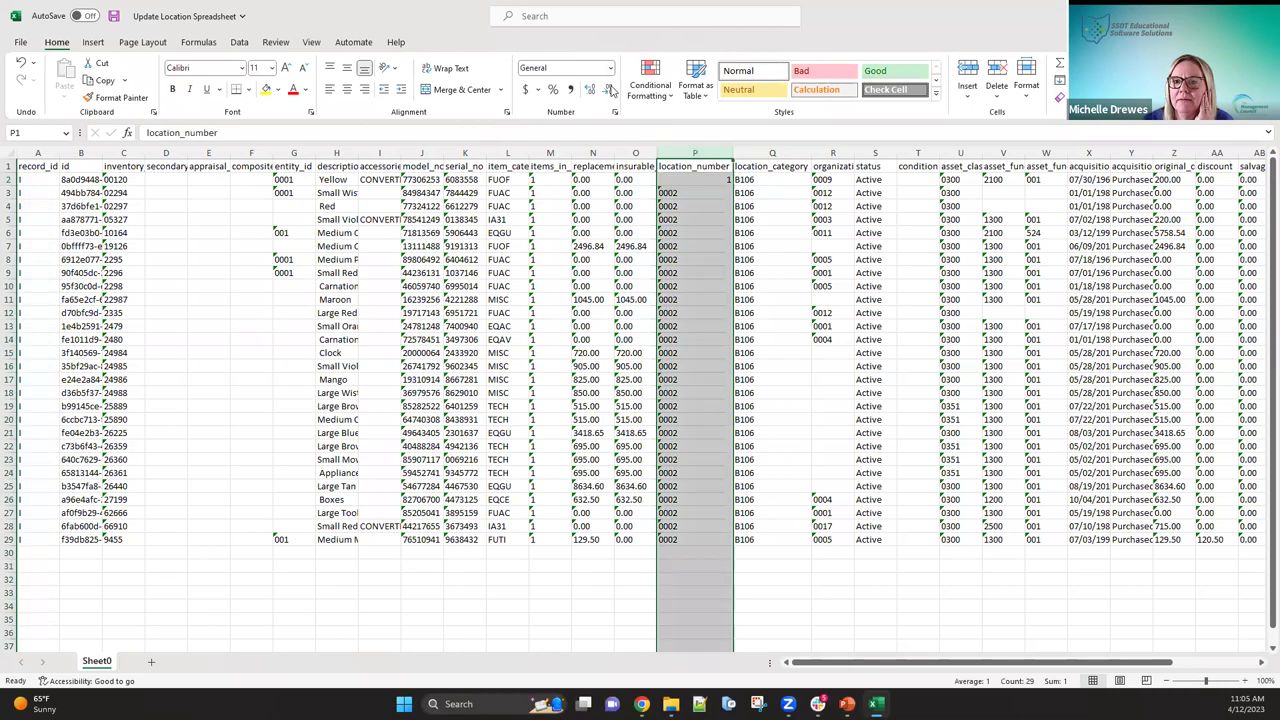
{"action": "left_click", "coordinate": [610, 68]}
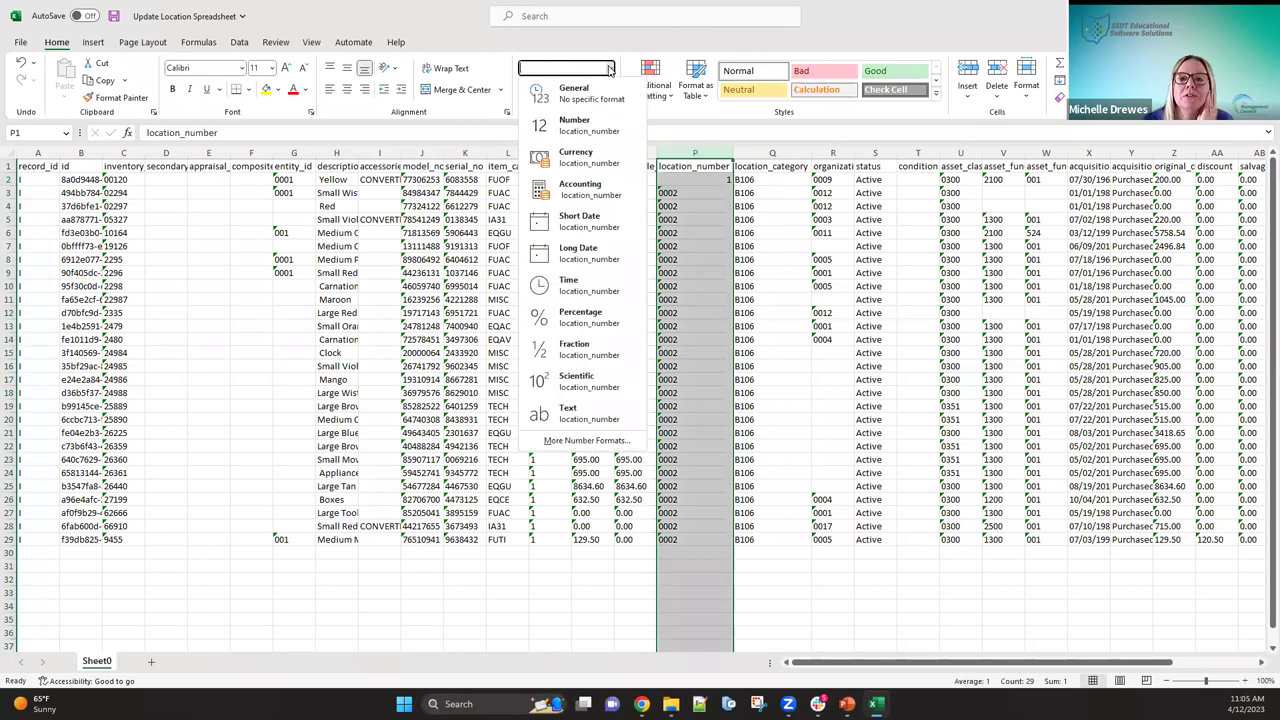
{"action": "left_click", "coordinate": [567, 410]}
{"action": "left_click", "coordinate": [681, 179]}
{"action": "type", "text": "0002"}
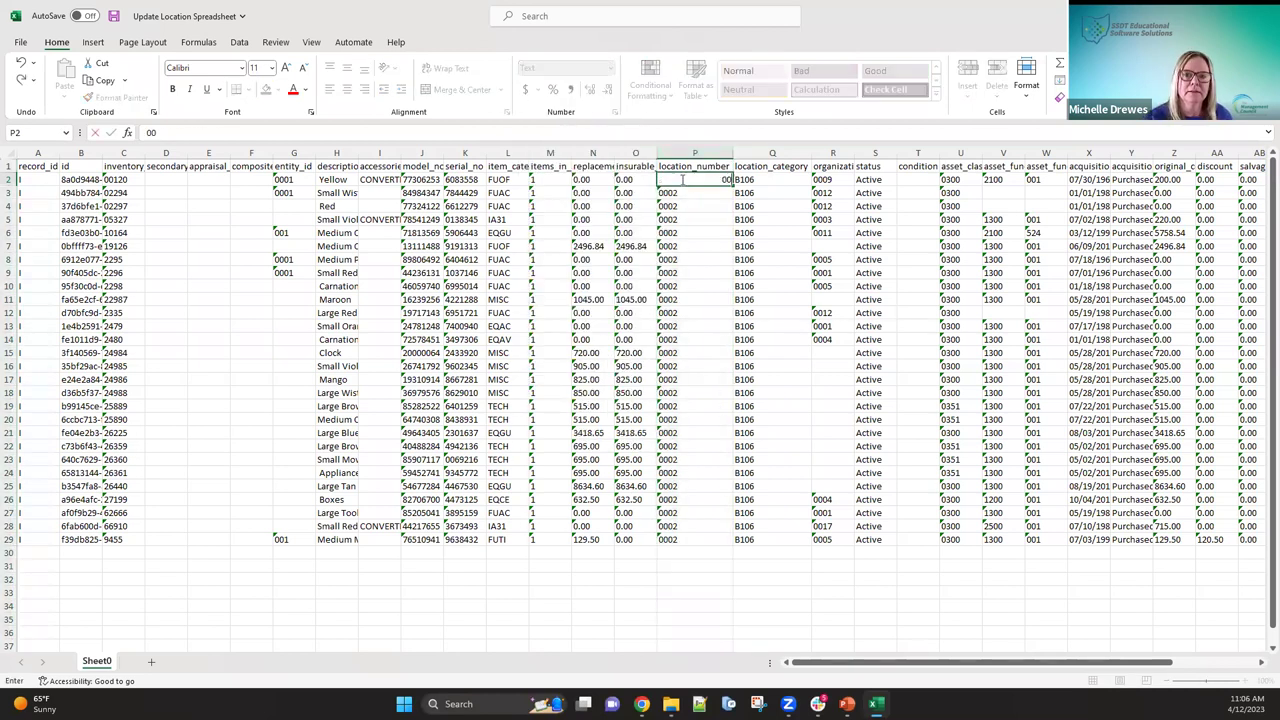
{"action": "key", "text": "Return"}
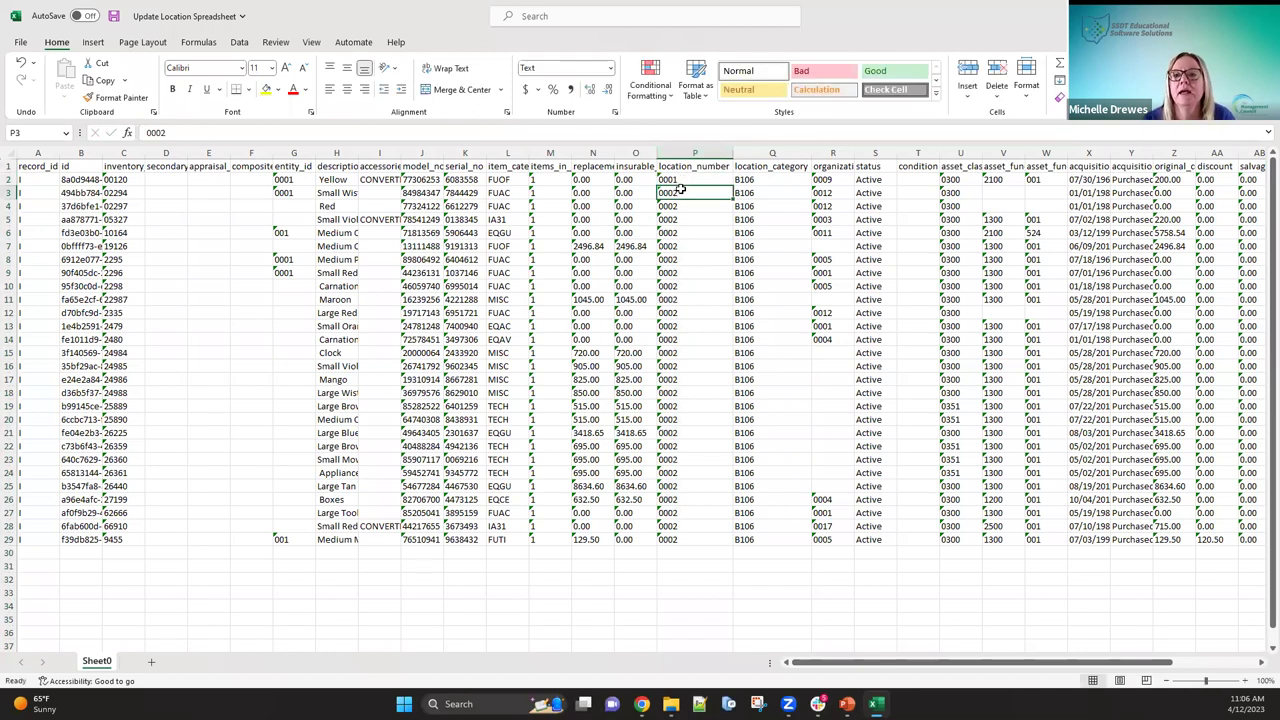
Step: Copy 0001 down the location_number column through row 29
{"action": "left_click", "coordinate": [688, 180]}
{"action": "key", "text": "ctrl+c"}
{"action": "left_click", "coordinate": [706, 196]}
{"action": "key", "text": "ctrl+v"}
{"action": "key", "text": "Down"}
{"action": "key", "text": "ctrl+v"}
{"action": "left_click_drag", "start_coordinate": [712, 180], "coordinate": [706, 206]}
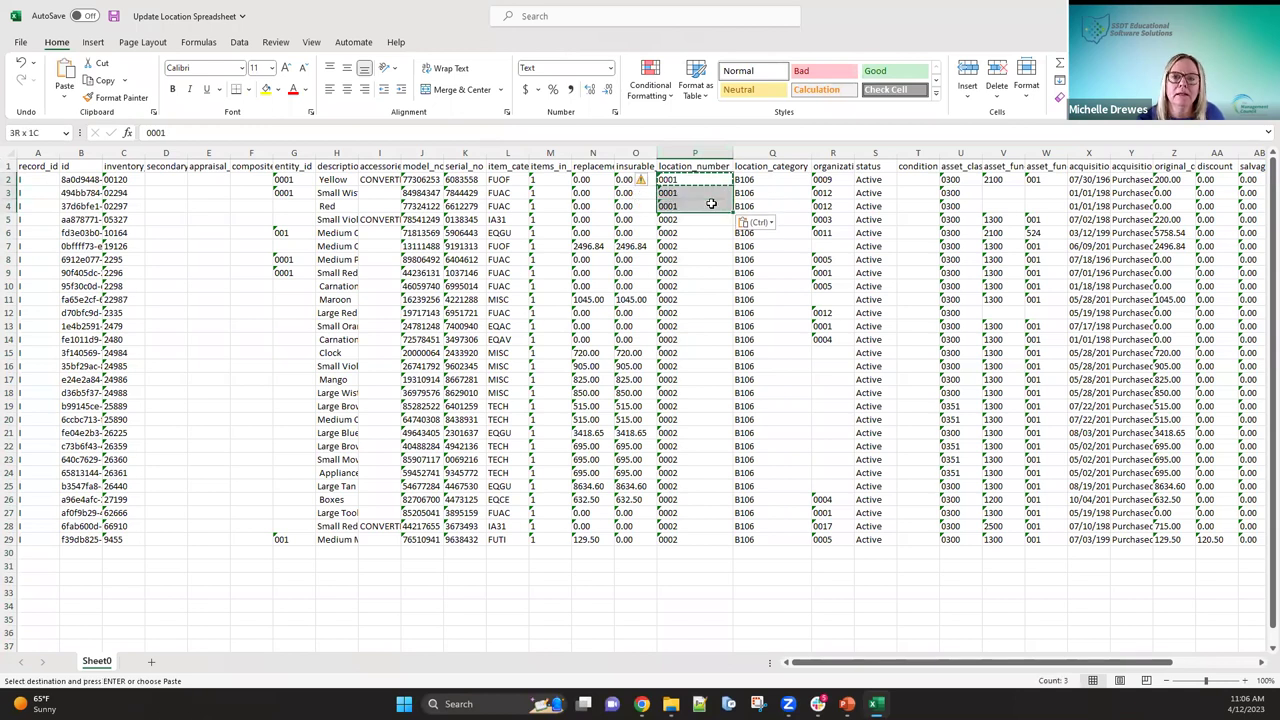
{"action": "key", "text": "ctrl+c"}
{"action": "left_click", "coordinate": [719, 223]}
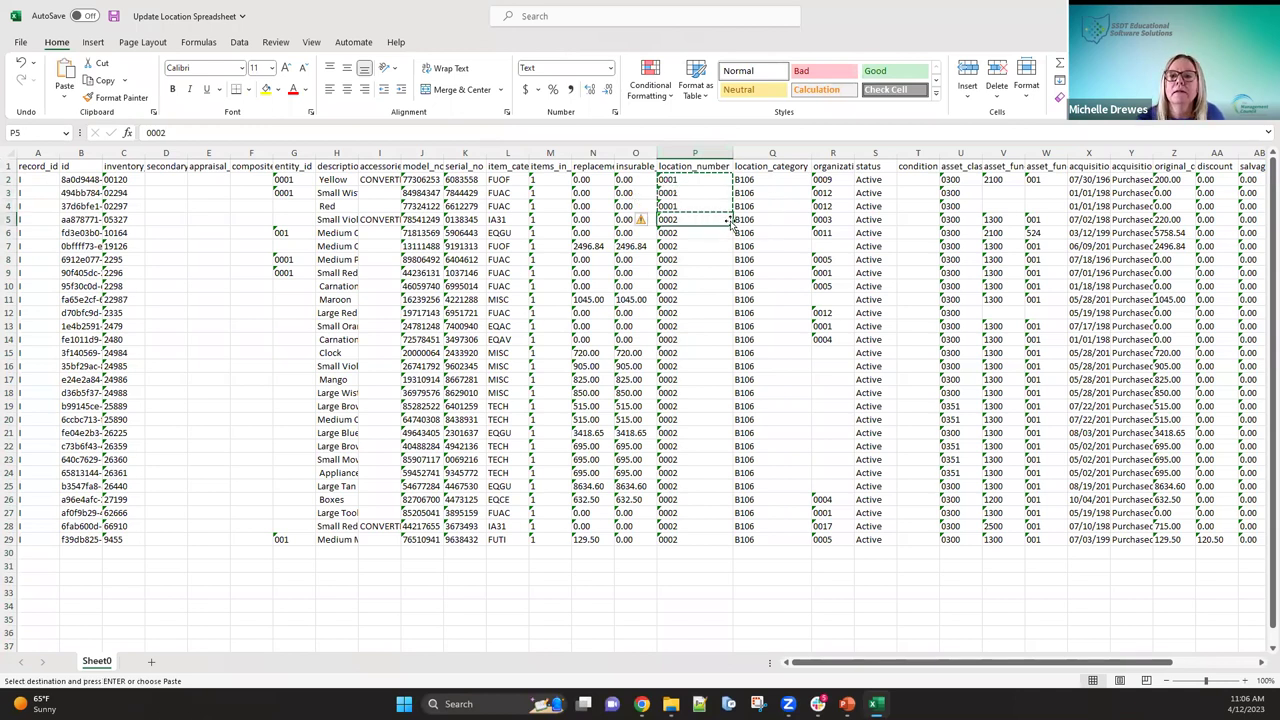
{"action": "key", "text": "shift+Down"}
{"action": "key", "text": "shift+Down"}
{"action": "key", "text": "ctrl+v"}
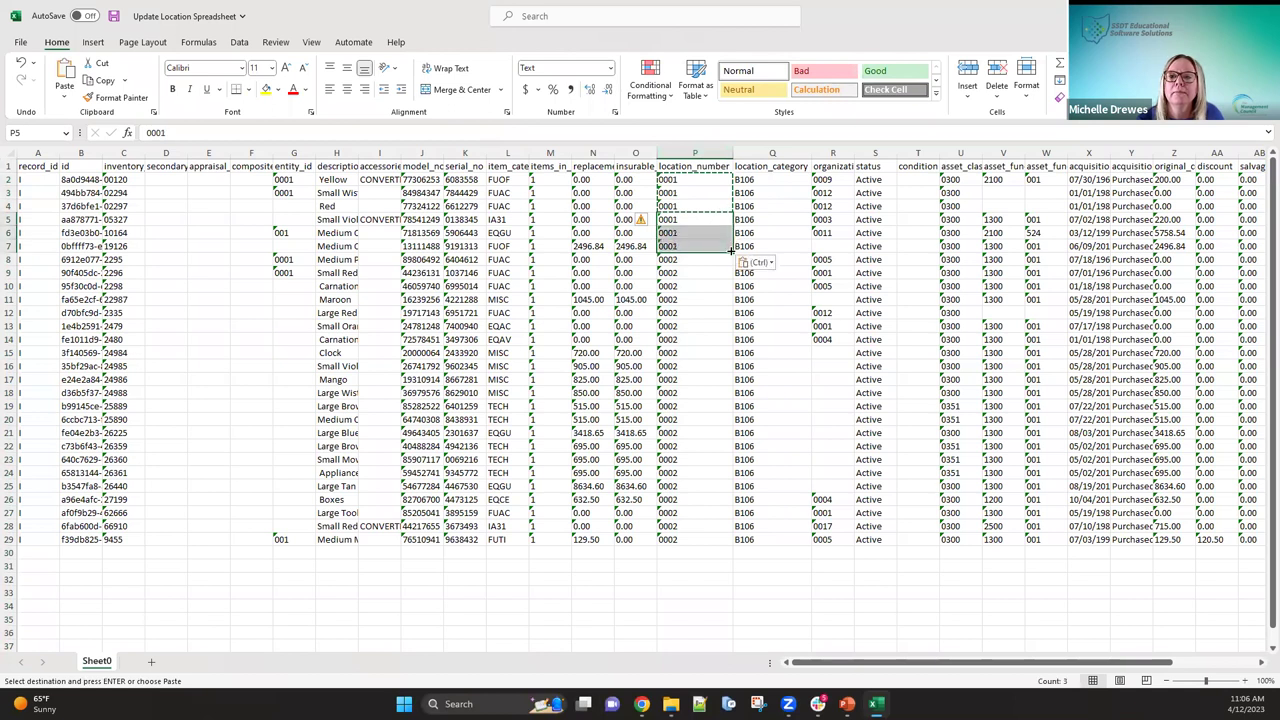
{"action": "left_click_drag", "start_coordinate": [731, 250], "coordinate": [705, 545]}
Step: Clear the selection and save the Update Location Spreadsheet workbook
{"action": "left_click", "coordinate": [680, 593]}
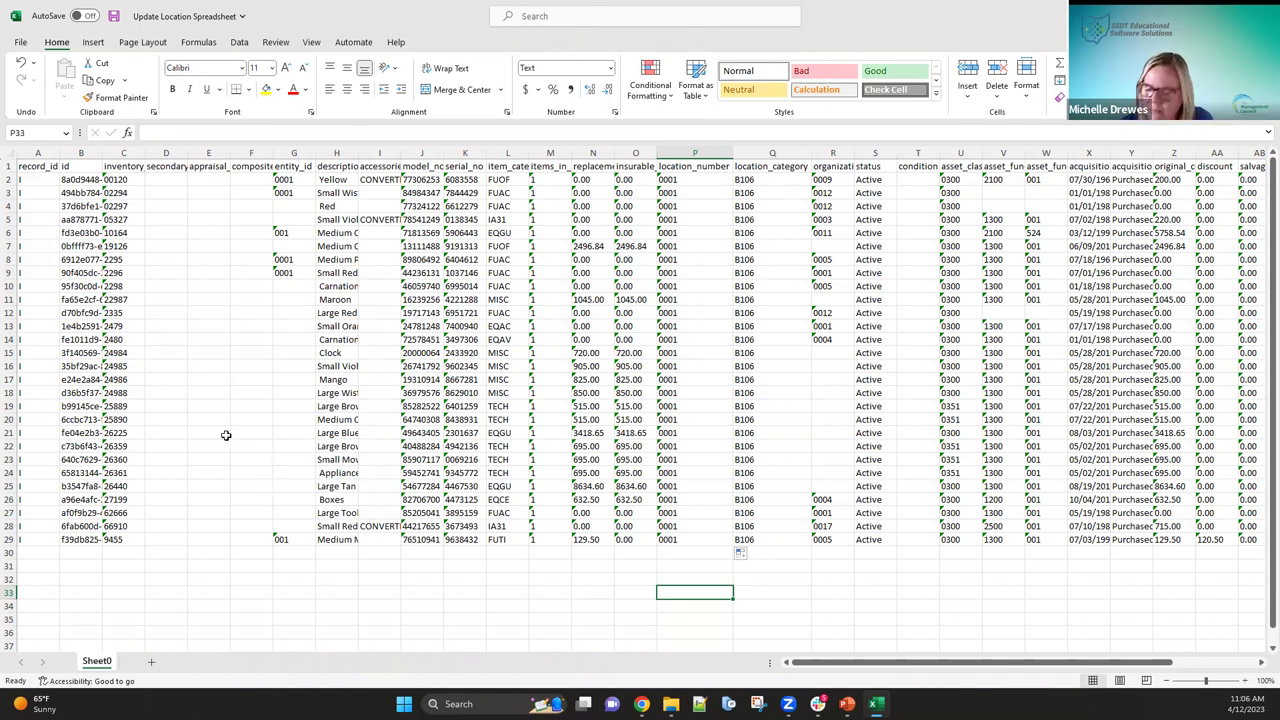
{"action": "left_click", "coordinate": [113, 17]}
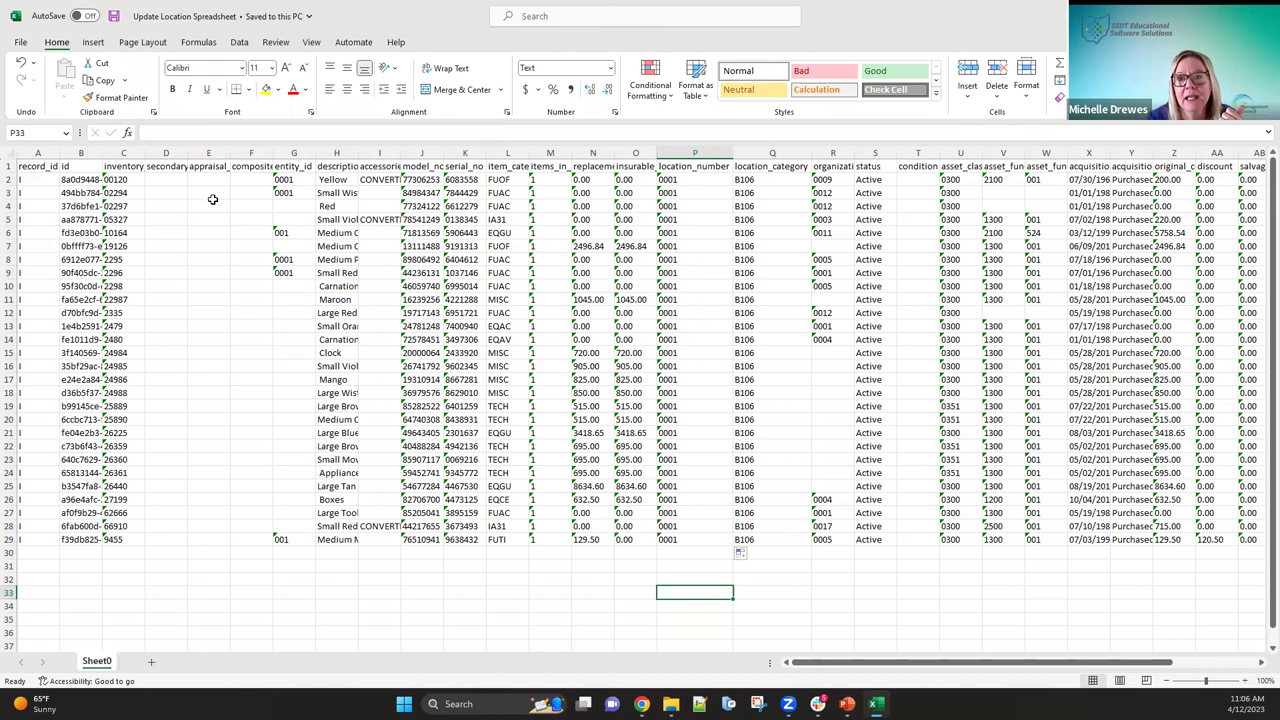
Step: Save a CSV (Comma delimited) copy named 'Update Location Spreadsheet Actual' in Downloads
{"action": "left_click", "coordinate": [19, 44]}
{"action": "left_click", "coordinate": [43, 220]}
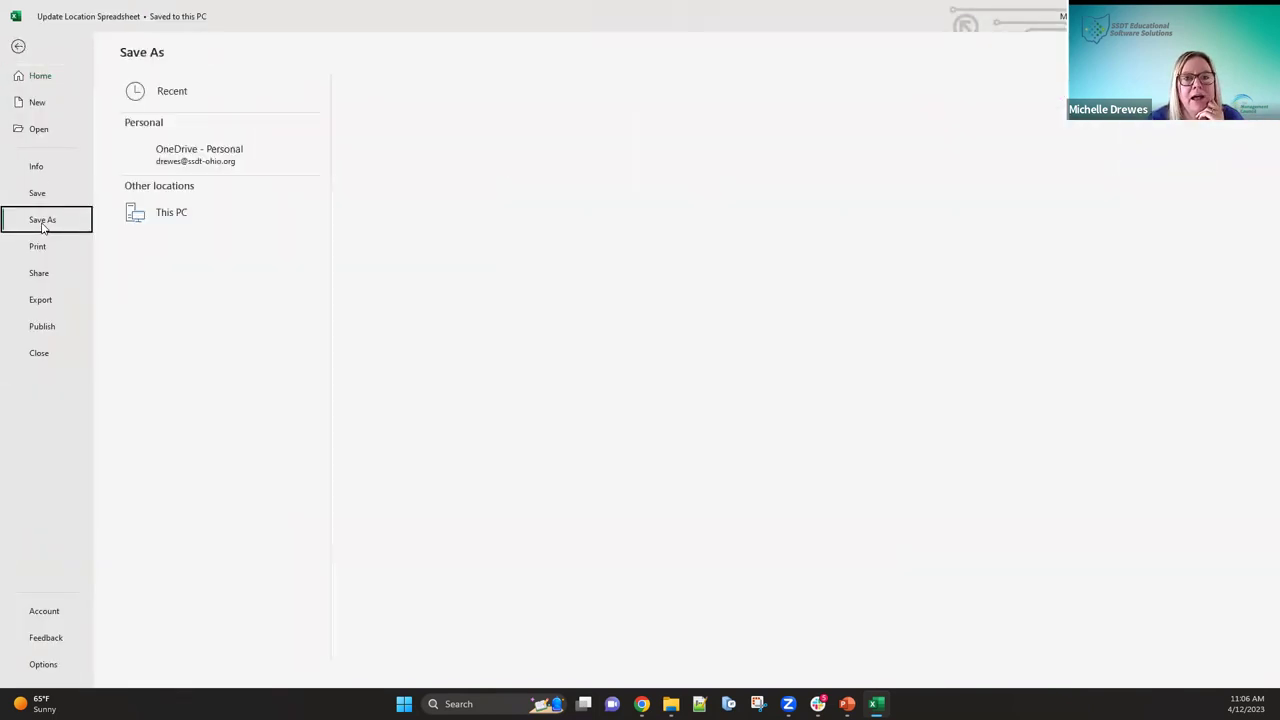
{"action": "left_click", "coordinate": [799, 118]}
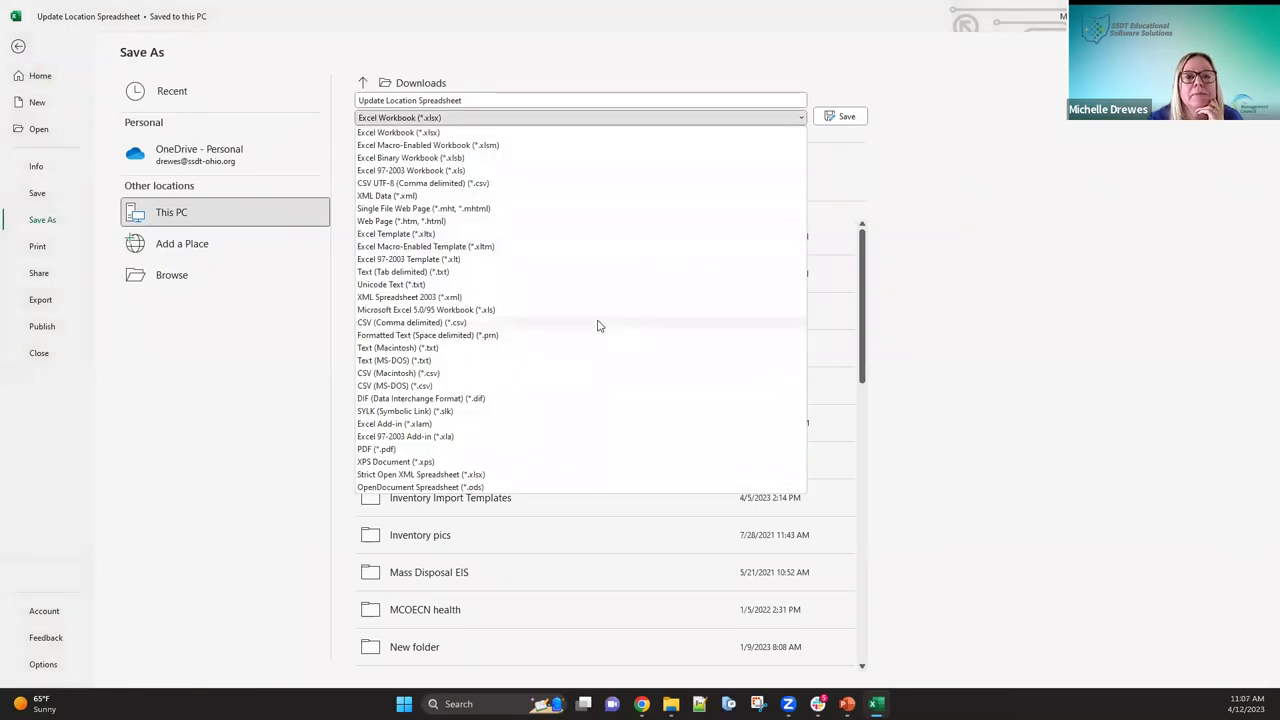
{"action": "key", "text": "Escape"}
{"action": "left_click", "coordinate": [470, 99]}
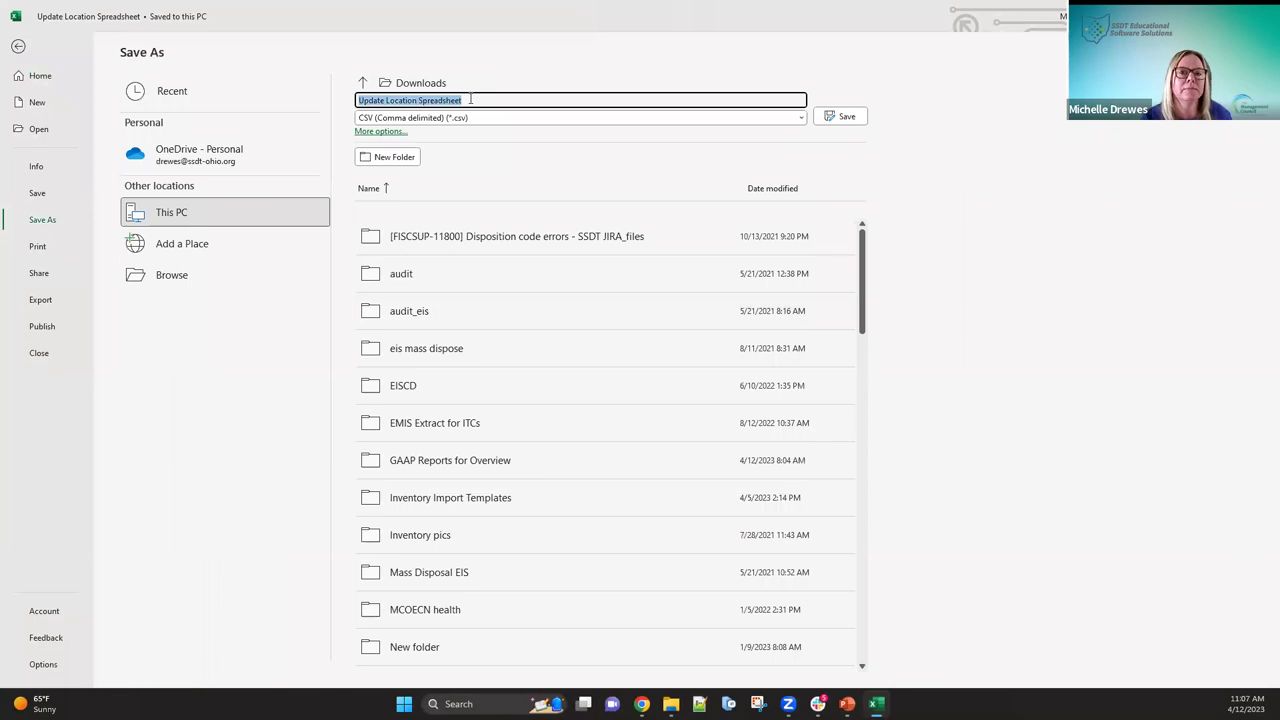
{"action": "left_click", "coordinate": [470, 99]}
{"action": "type", "text": "Actual"}
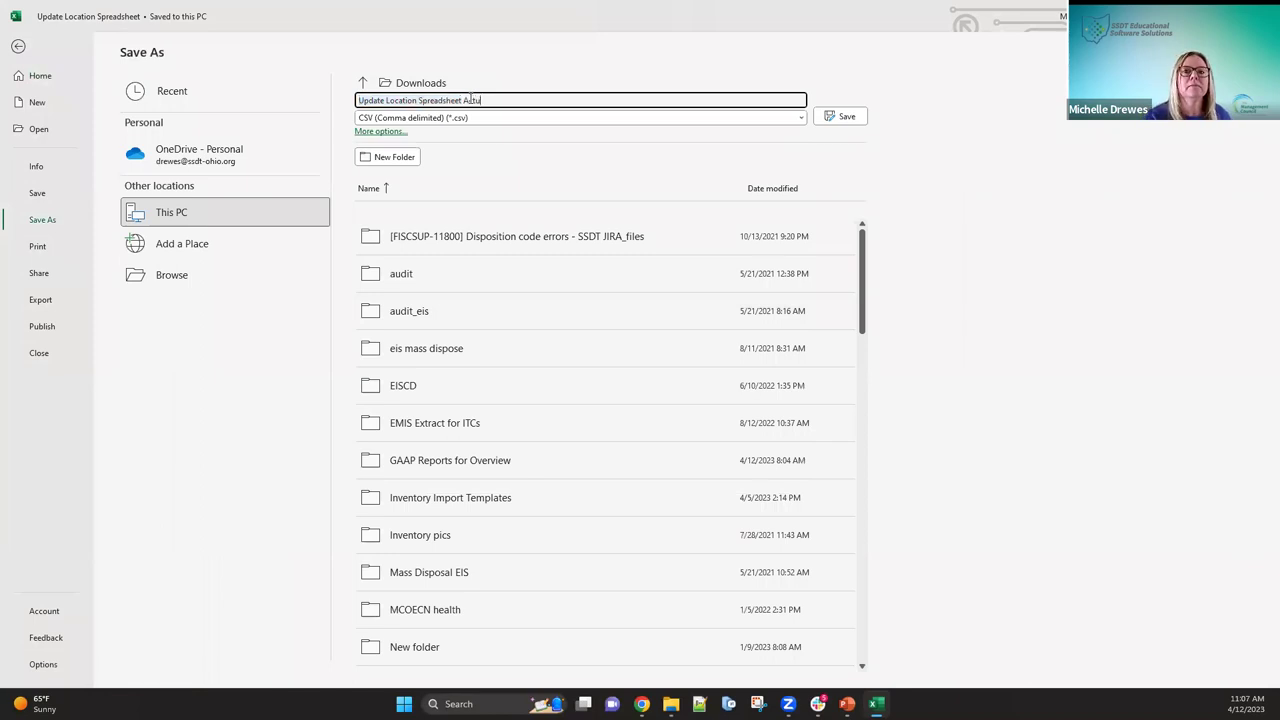
{"action": "left_click", "coordinate": [850, 120]}
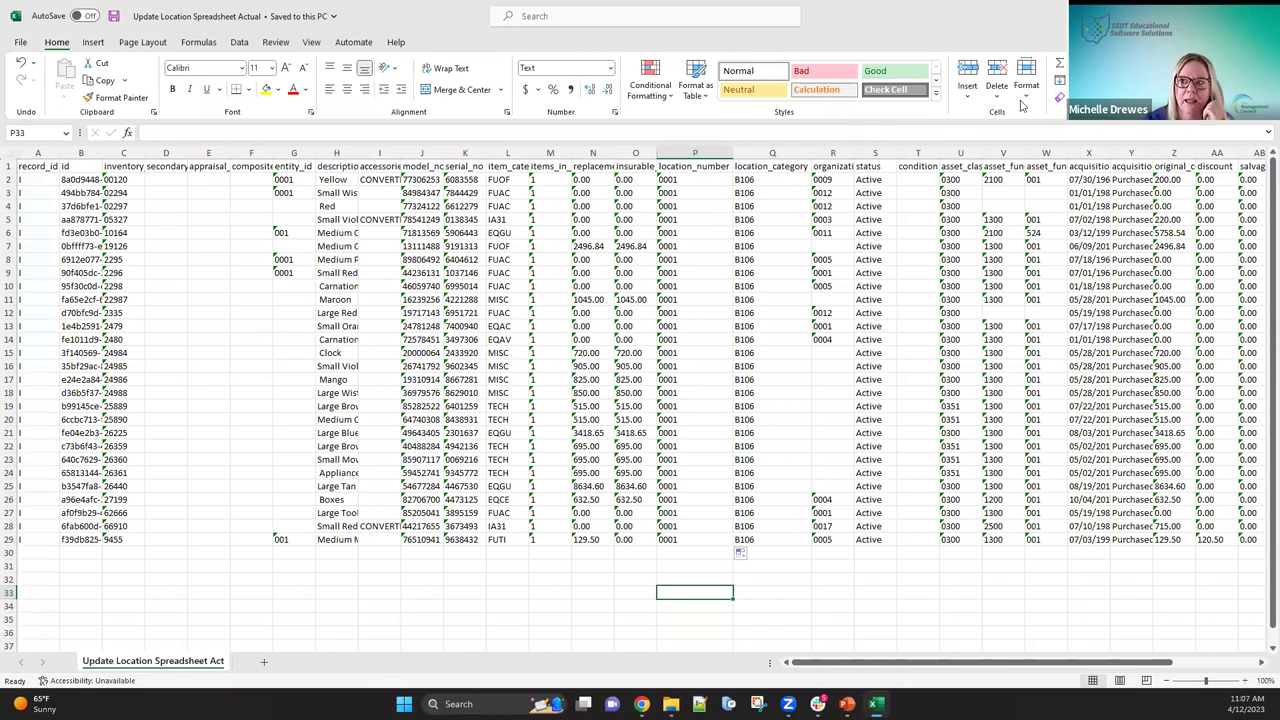
Step: Switch from Excel to the SSDT Inventory browser tab and open System > Import
{"action": "key", "text": "alt+Tab"}
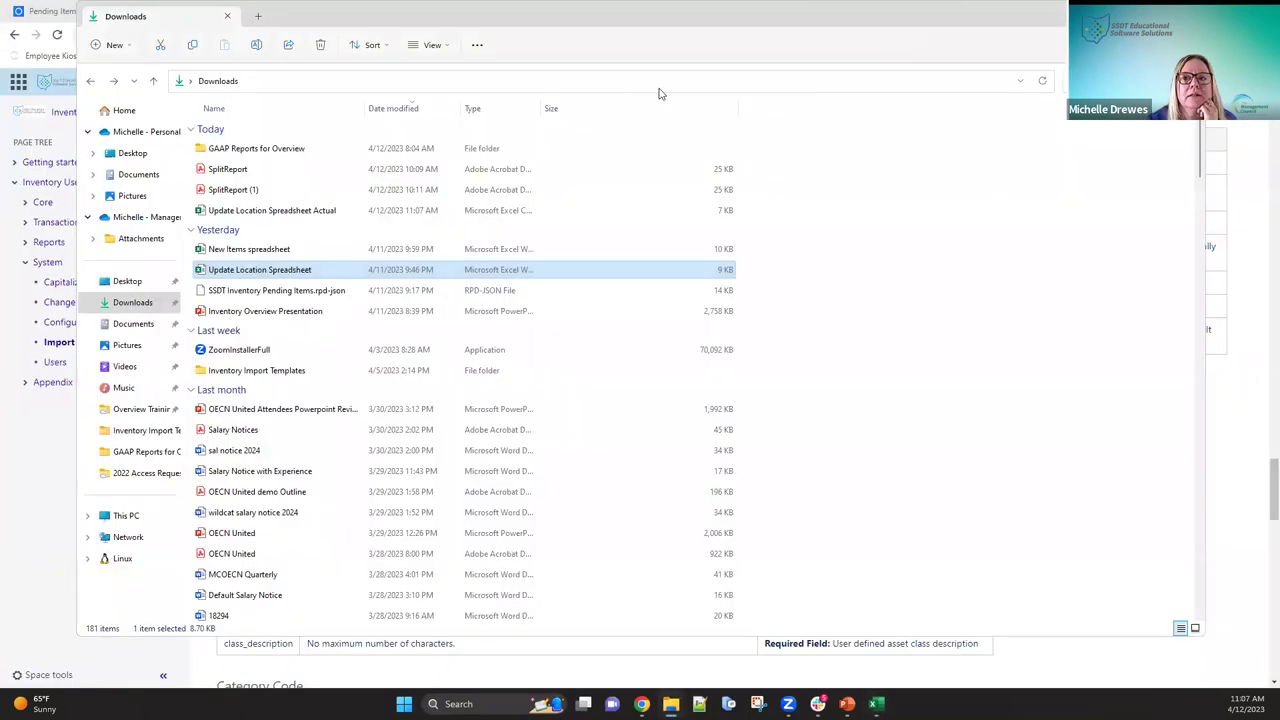
{"action": "key", "text": "alt+Tab"}
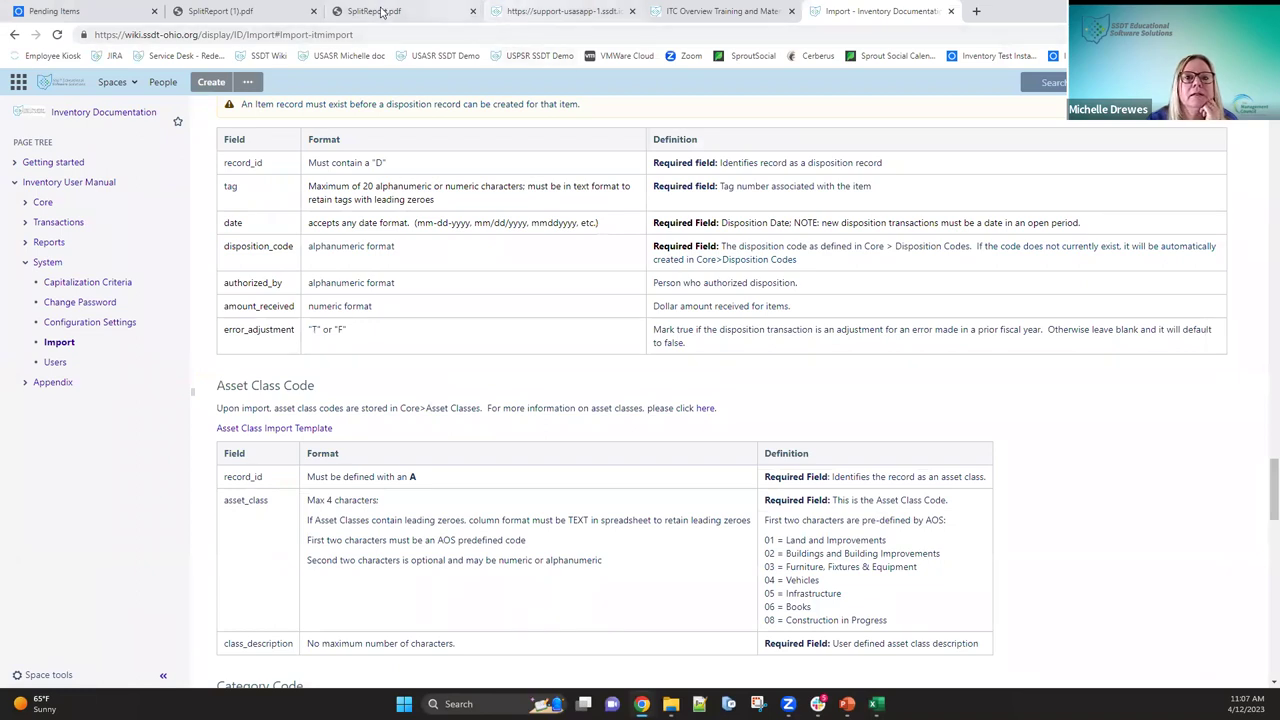
{"action": "left_click", "coordinate": [98, 14]}
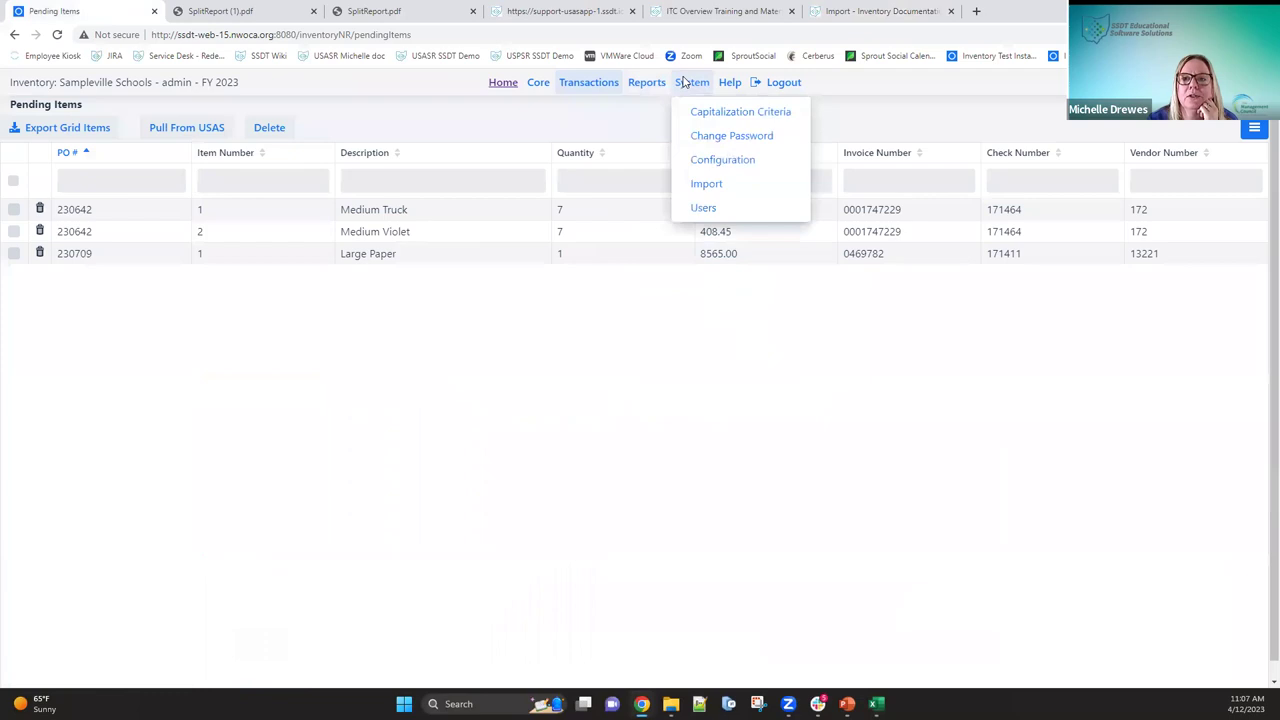
{"action": "left_click", "coordinate": [704, 184]}
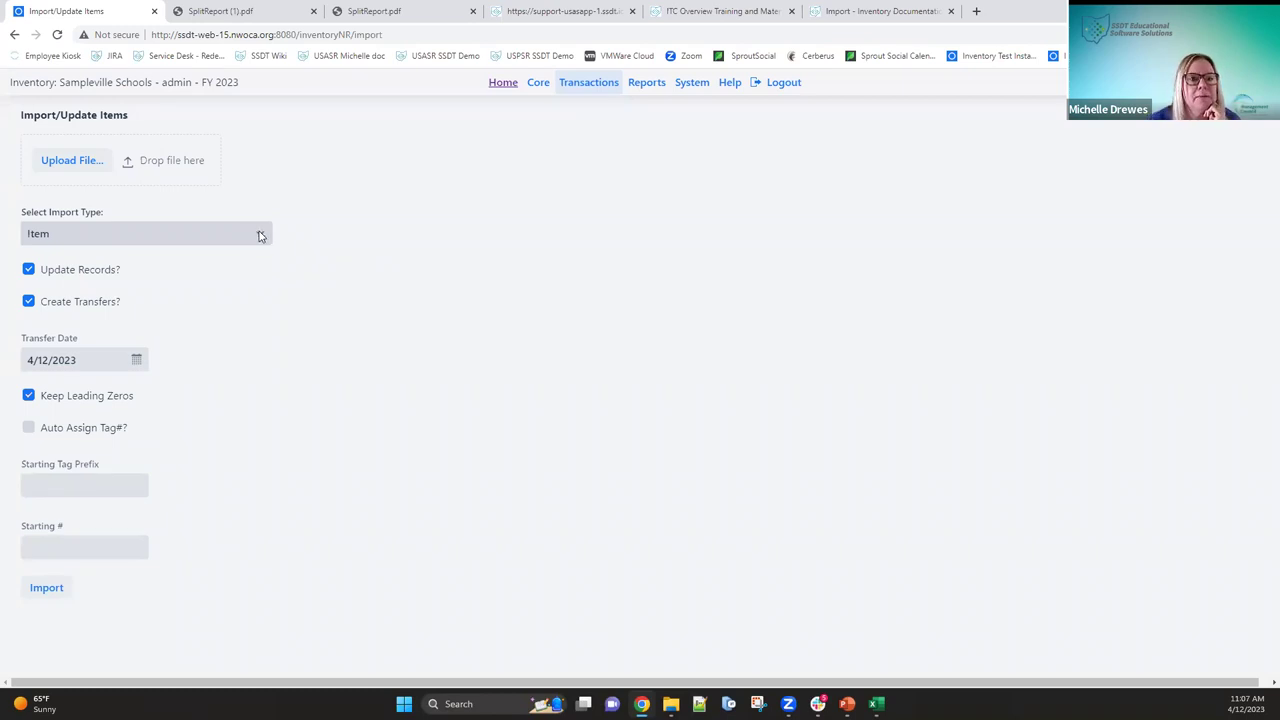
Step: Attach 'Update Location Spreadsheet Actual' from Downloads and turn off Create Transfers, keeping Update Records on
{"action": "left_click", "coordinate": [71, 164]}
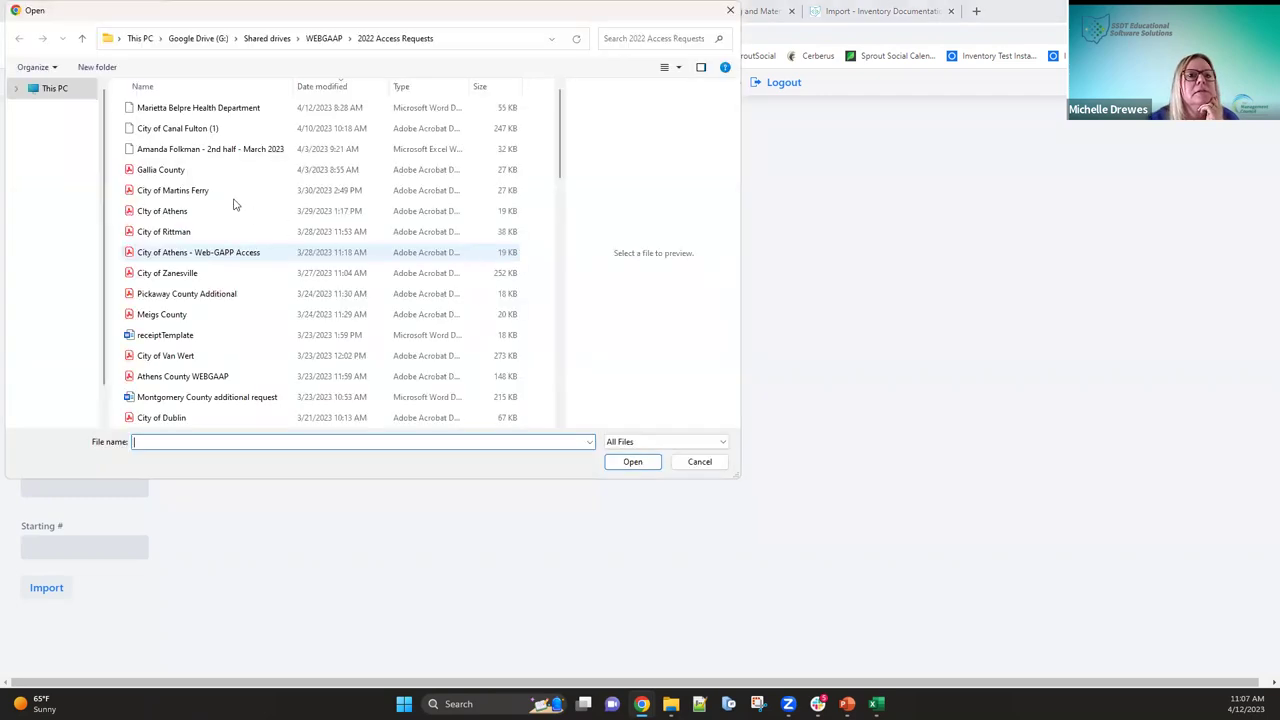
{"action": "left_click", "coordinate": [60, 196]}
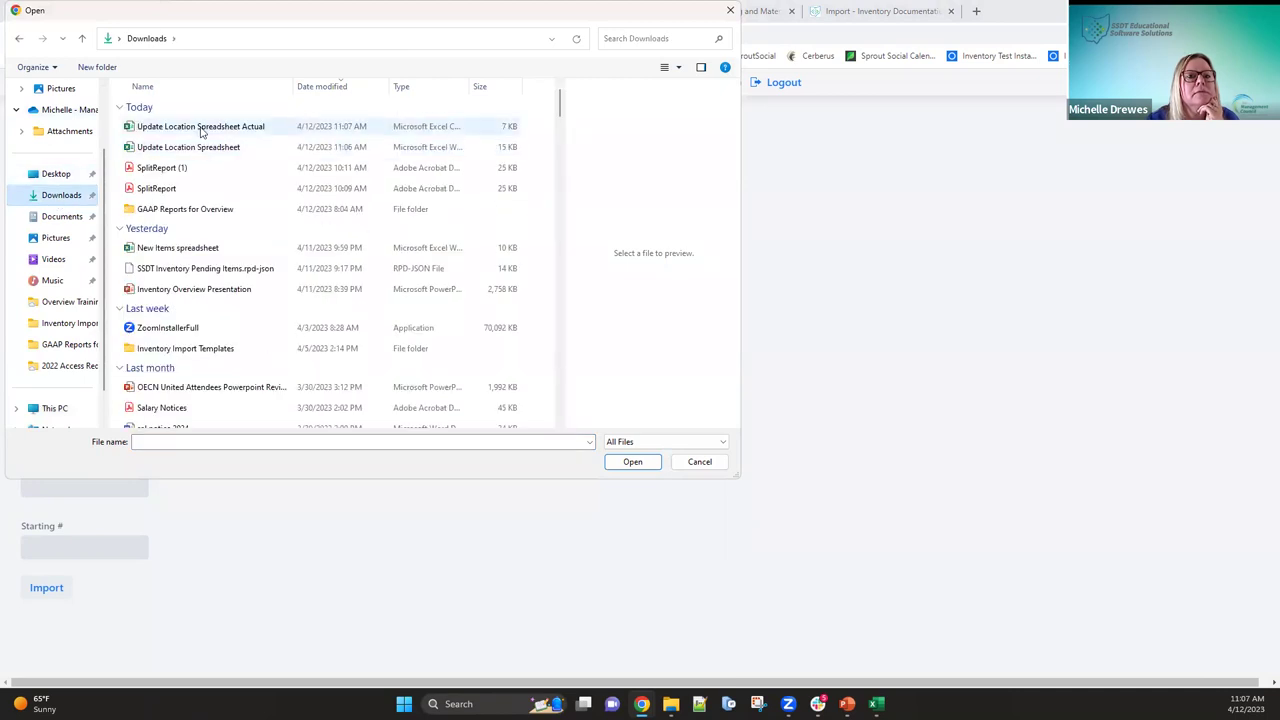
{"action": "left_click", "coordinate": [203, 128]}
{"action": "left_click", "coordinate": [622, 462]}
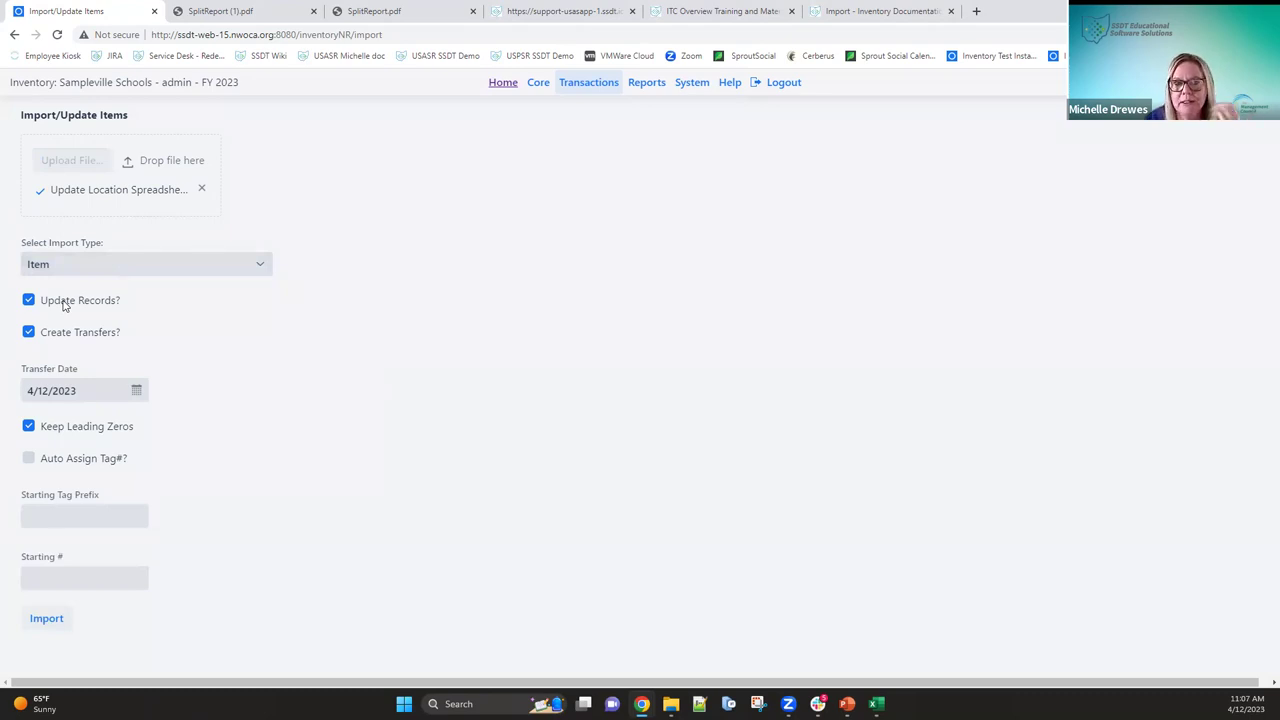
{"action": "left_click", "coordinate": [28, 334]}
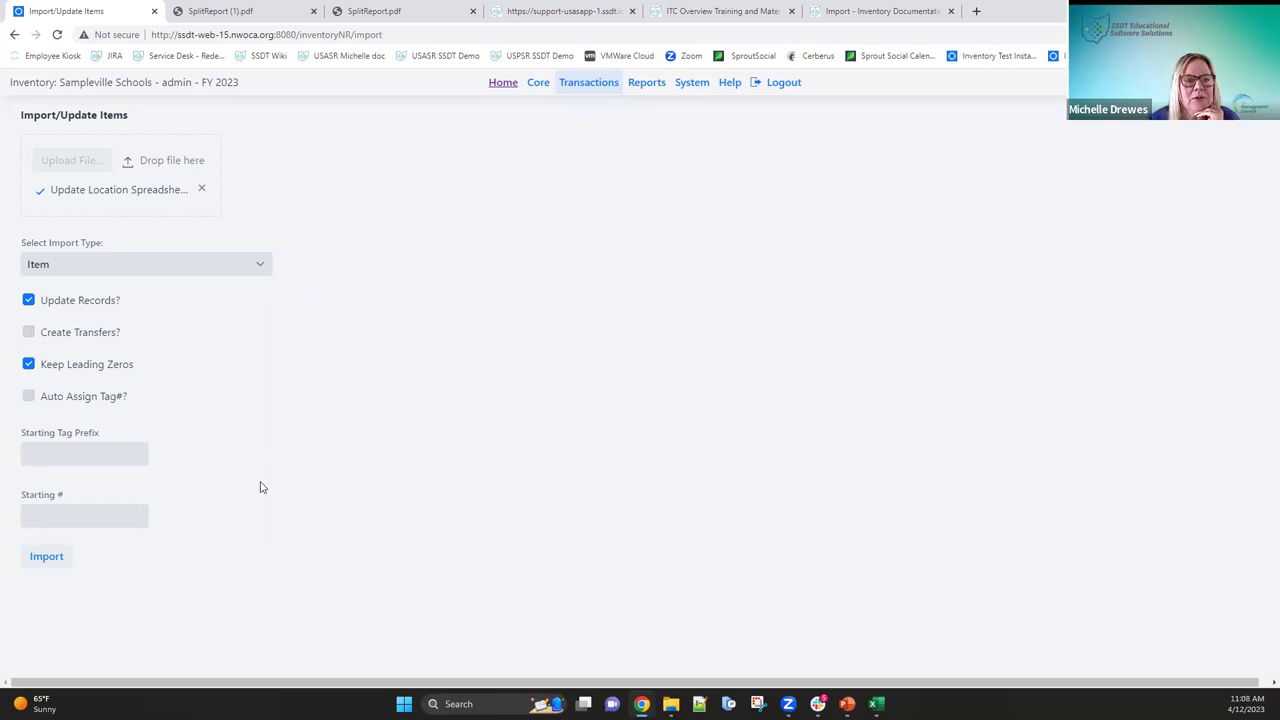
Step: Run the import, save ImportResults.pdf, and open the report listing every item as Item Updated
{"action": "left_click", "coordinate": [40, 557]}
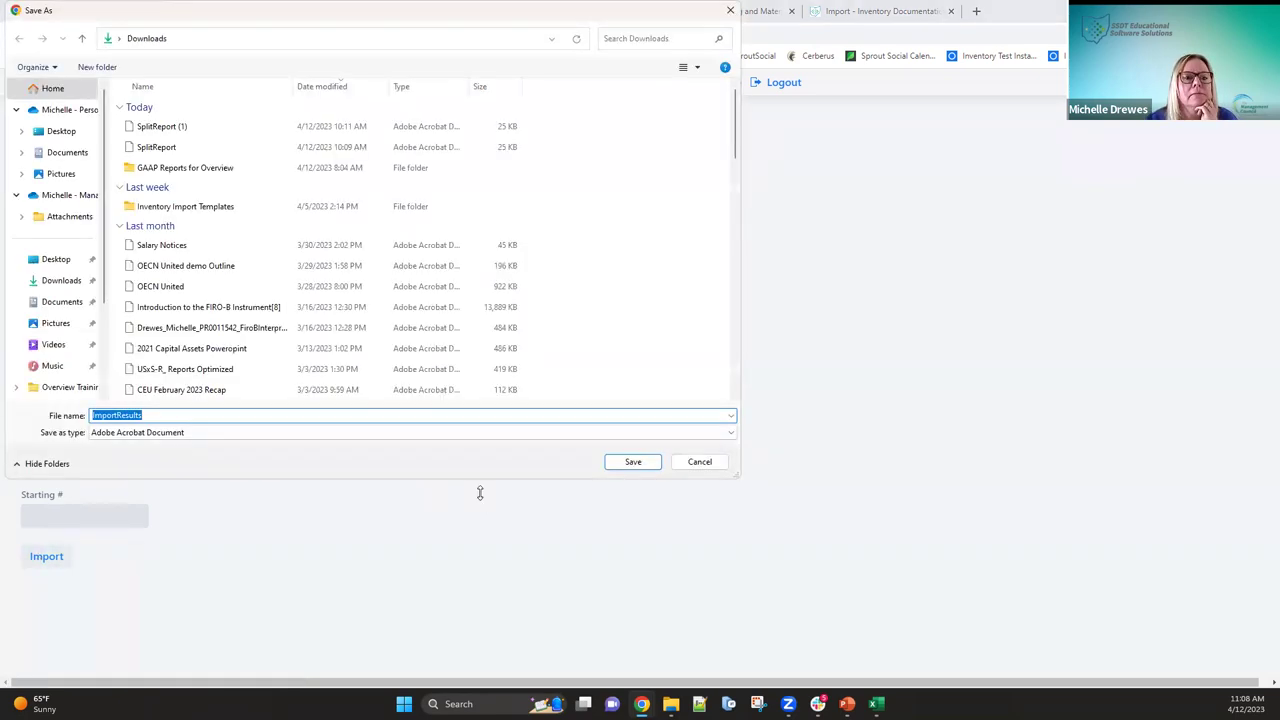
{"action": "left_click", "coordinate": [631, 462]}
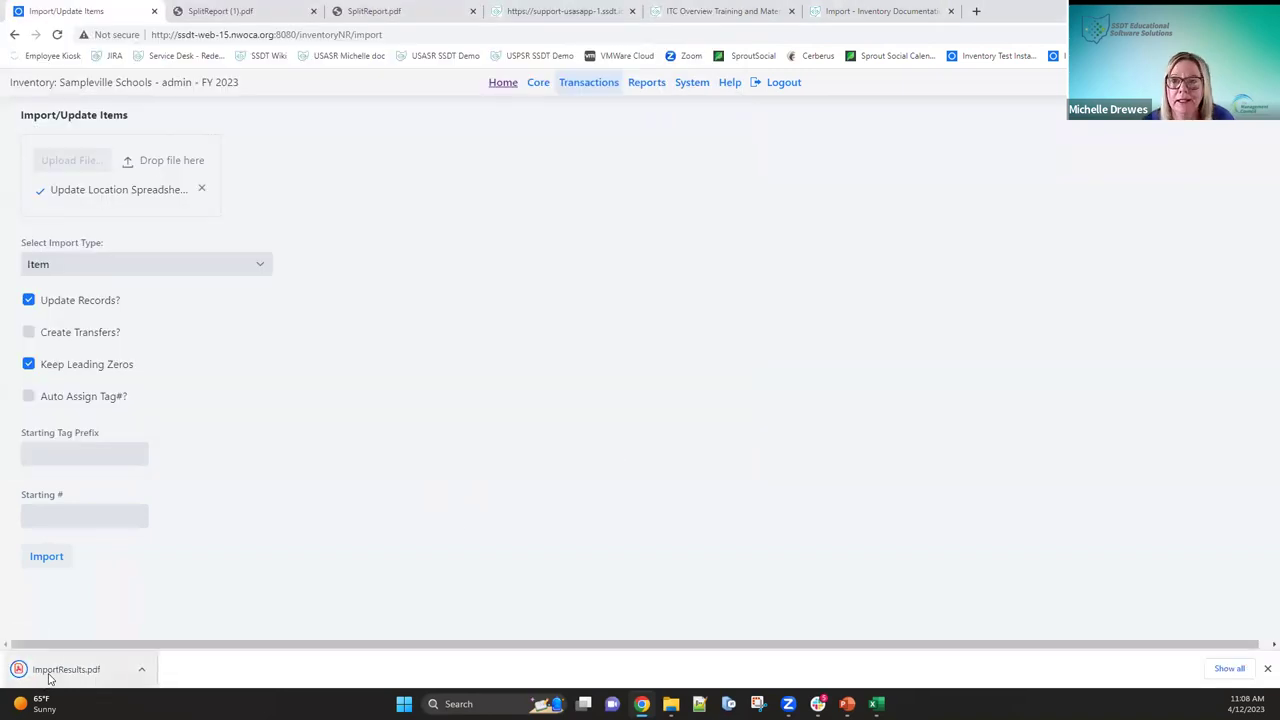
{"action": "left_click", "coordinate": [54, 677]}
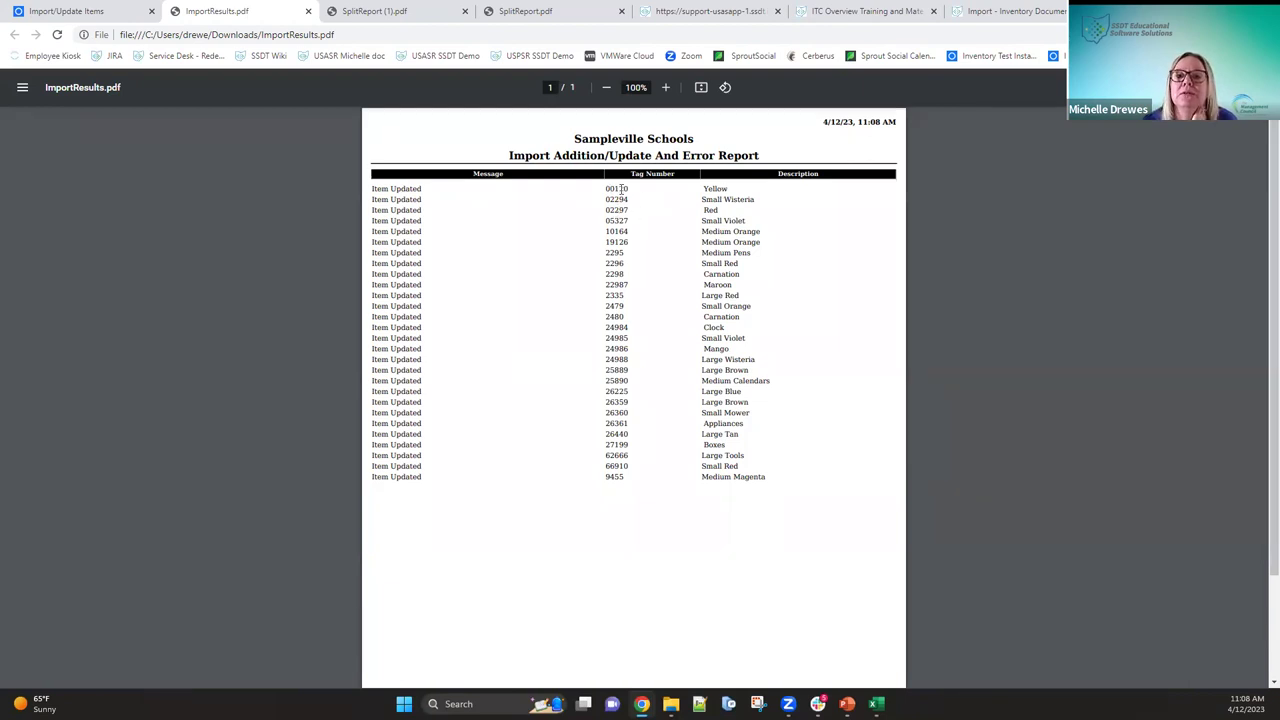
Step: Filter the Items list to tag 00120, confirm location B106-0001, then return to the Inventory Overview Presentation
{"action": "left_click", "coordinate": [107, 18]}
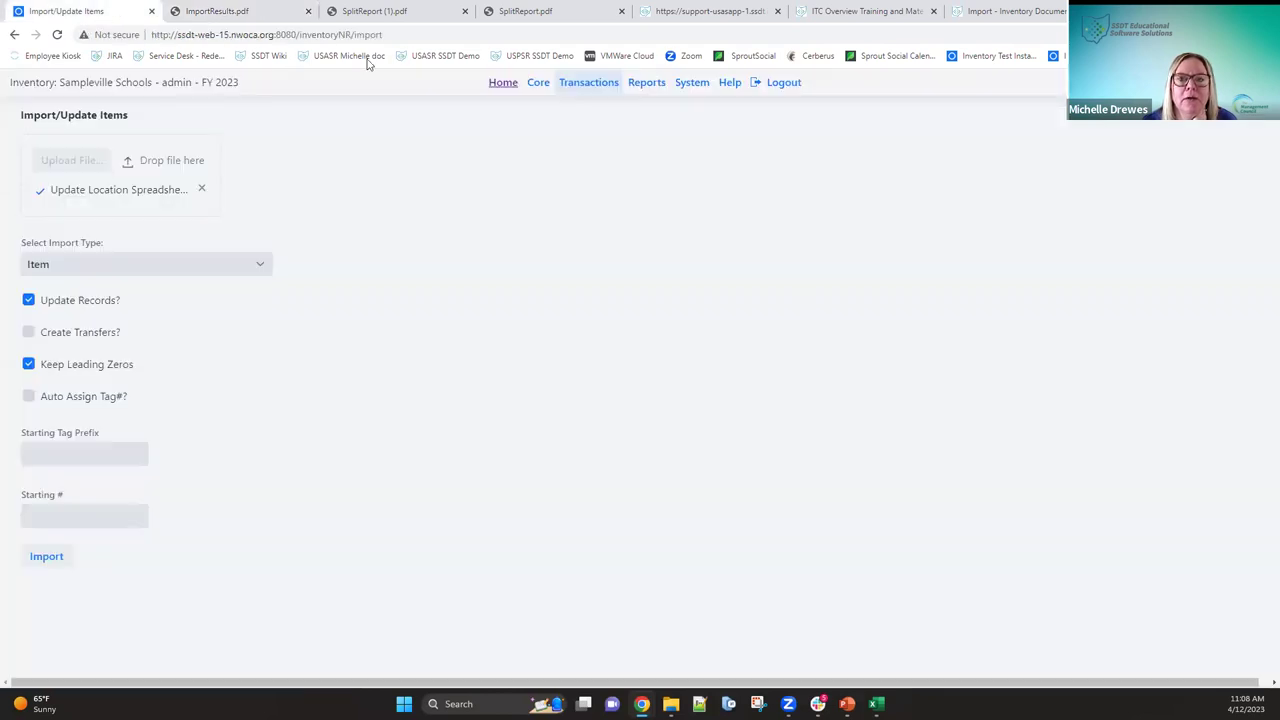
{"action": "mouse_move", "coordinate": [575, 84]}
{"action": "left_click", "coordinate": [585, 160]}
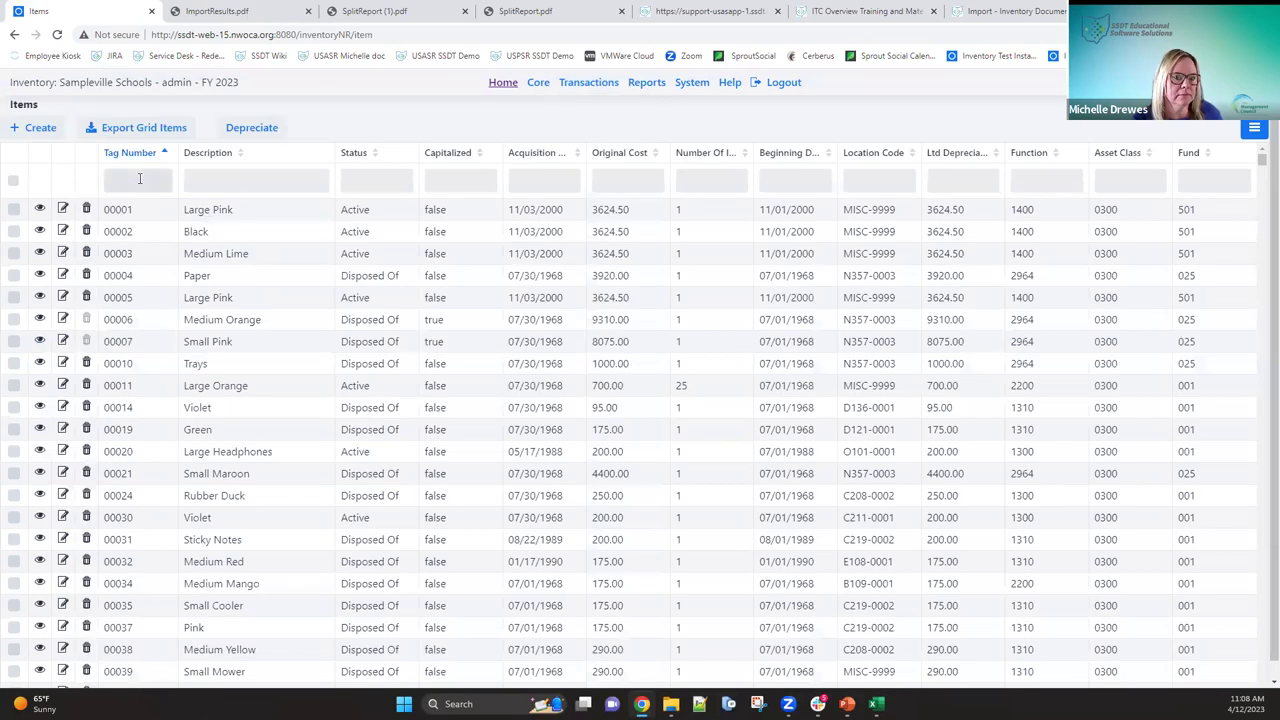
{"action": "left_click", "coordinate": [140, 180]}
{"action": "type", "text": "00120"}
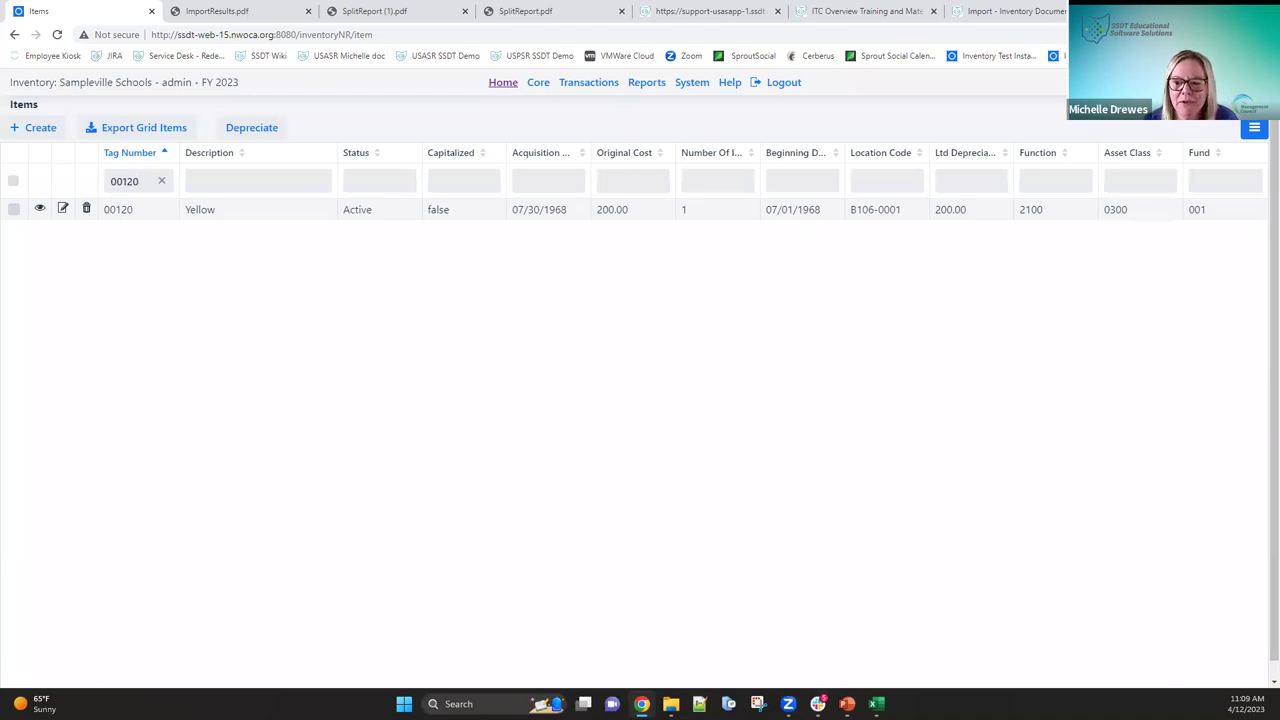
{"action": "mouse_move", "coordinate": [847, 703]}
{"action": "left_click", "coordinate": [843, 654]}
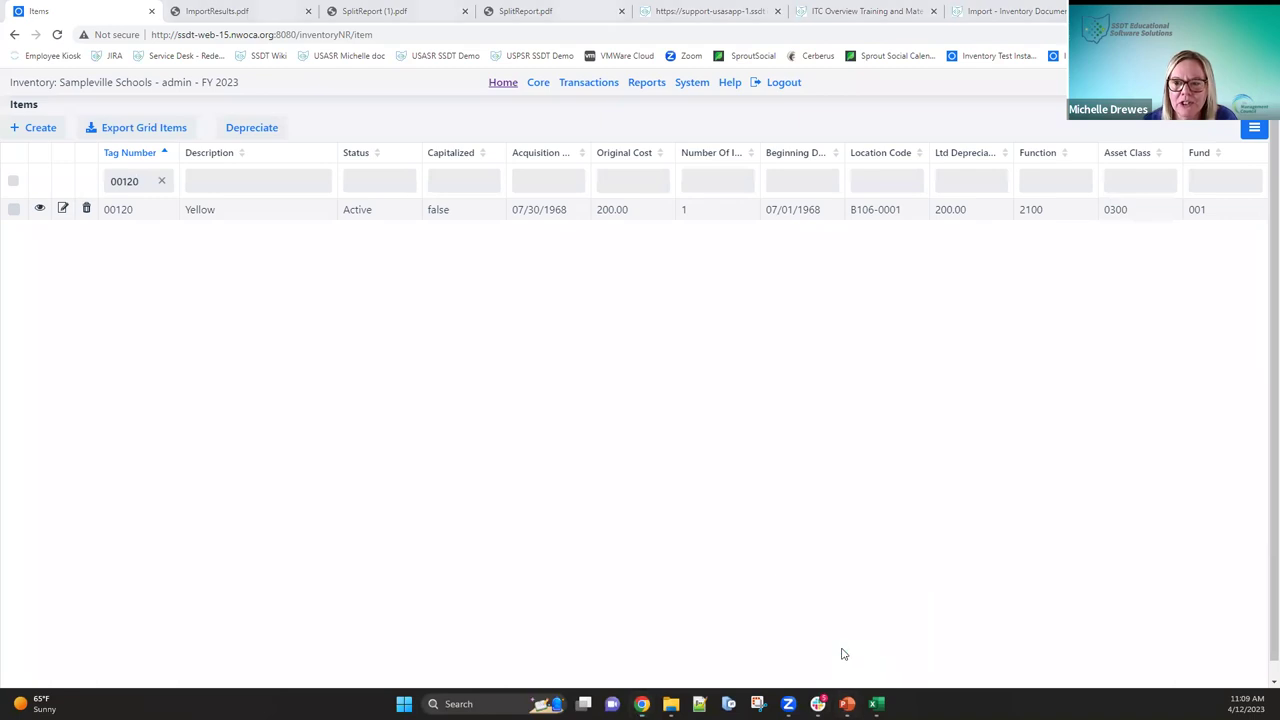